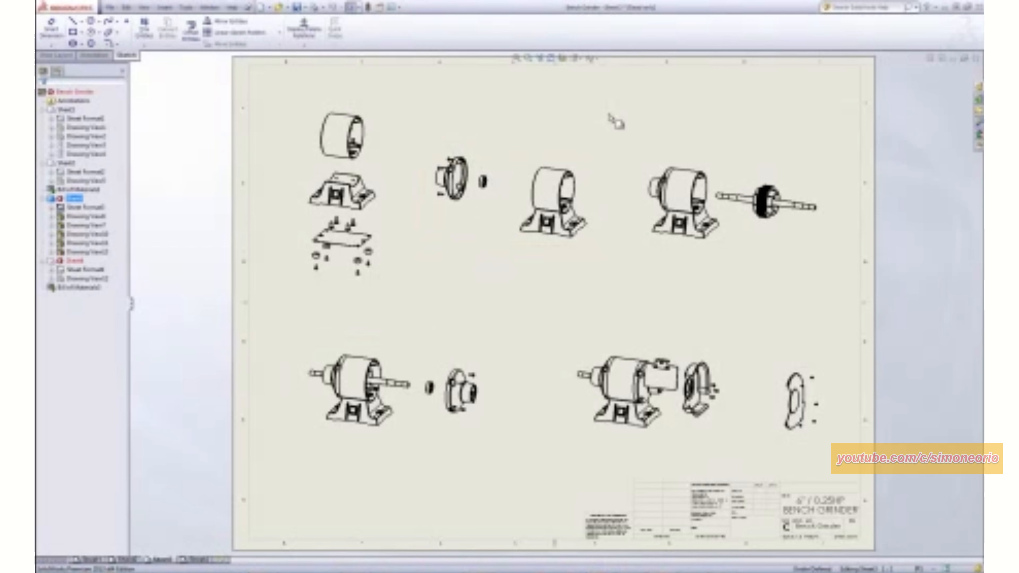
Step: Show the fourth sheet of the Bench Grinder drawing, close the drawing, and switch to the PowerPoint slide show
{"action": "left_click", "coordinate": [194, 560]}
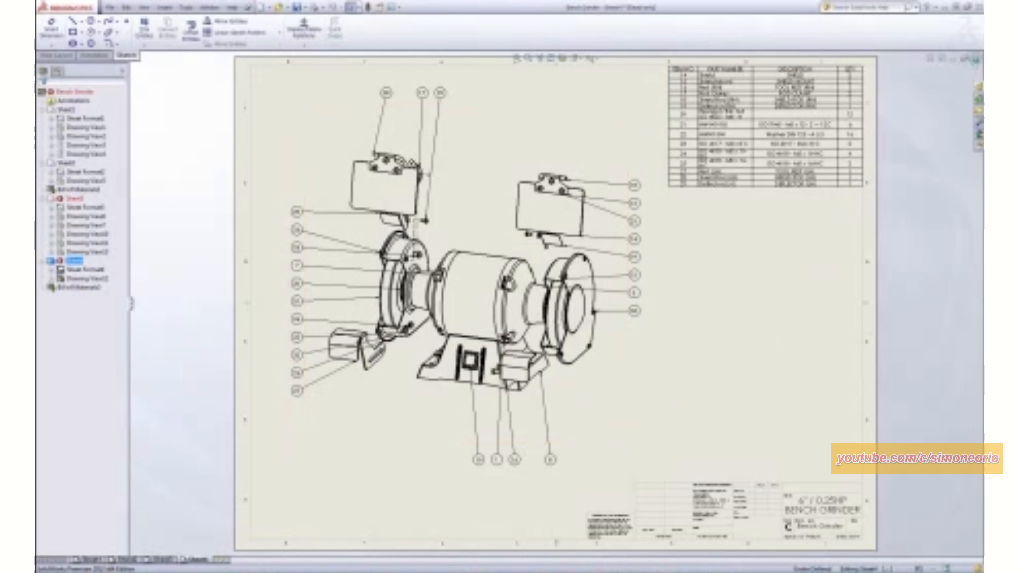
{"action": "left_click", "coordinate": [976, 59]}
{"action": "left_click", "coordinate": [546, 298]}
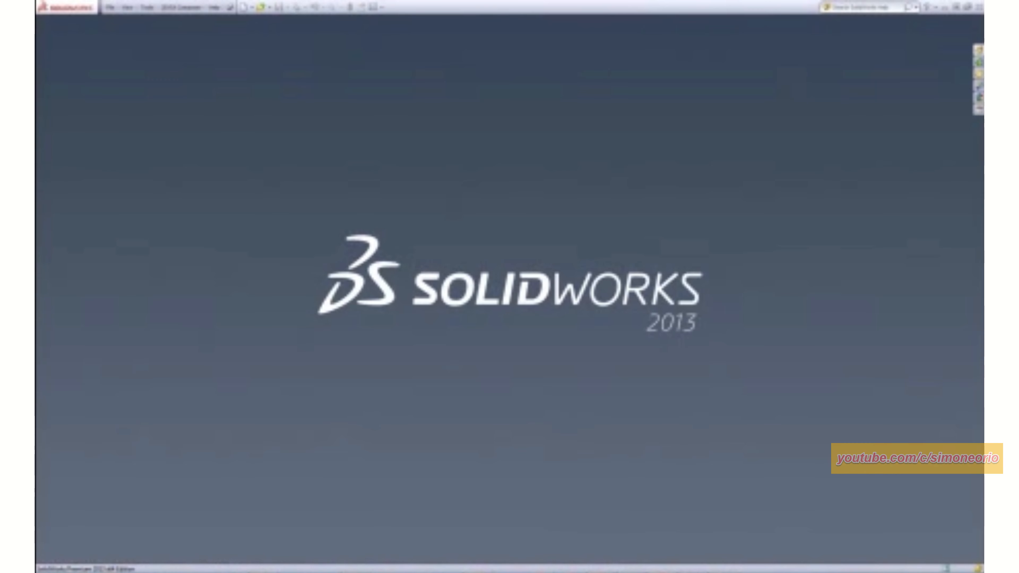
{"action": "left_click", "coordinate": [601, 572]}
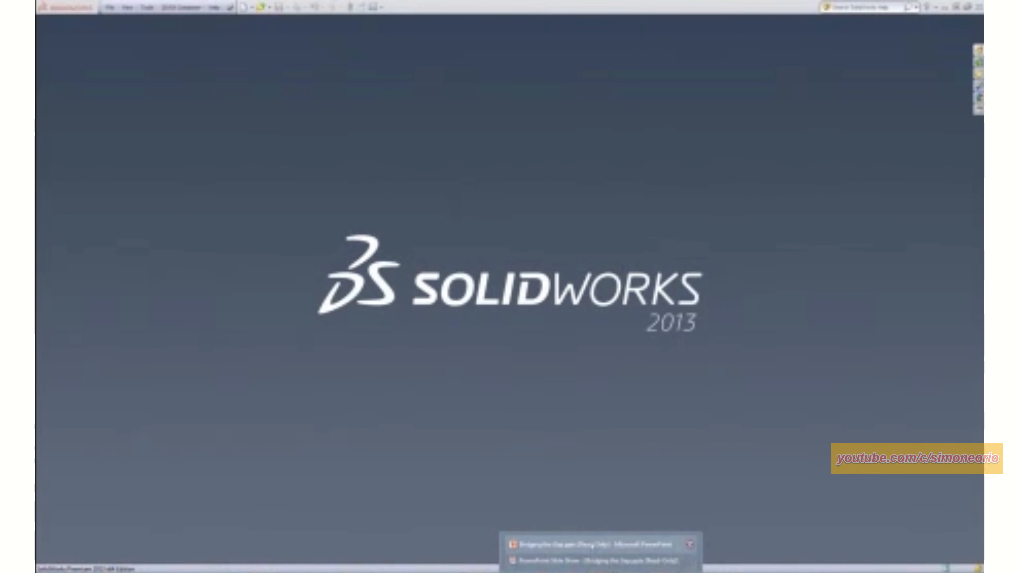
{"action": "left_click", "coordinate": [590, 560]}
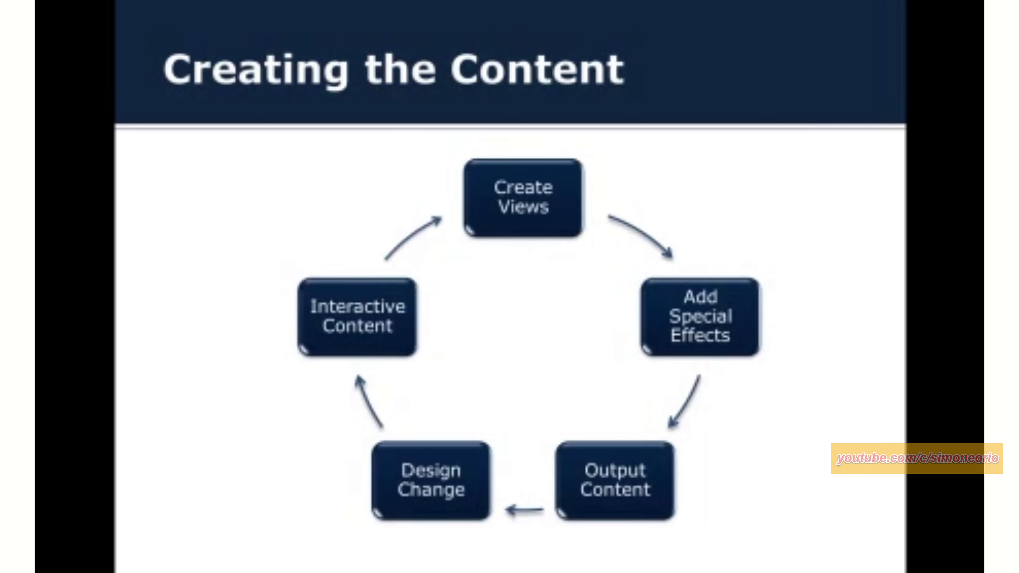
Step: Switch to 3DVIA Composer and open the recent document Bench Grinder - Operator's Guide.smg
{"action": "key", "text": "alt+Tab"}
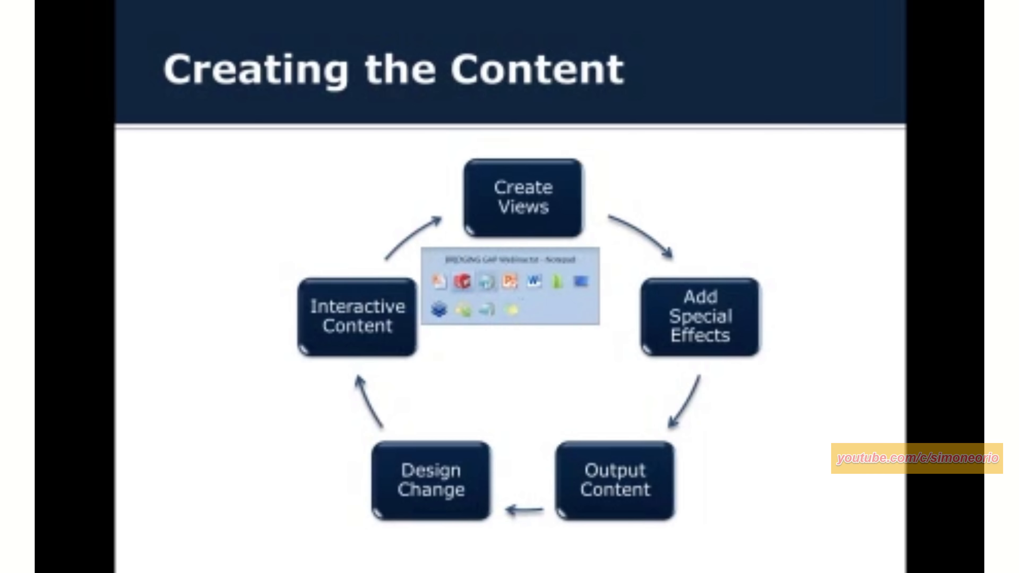
{"action": "key", "text": "Tab"}
{"action": "key", "text": "Tab"}
{"action": "key", "text": "Tab"}
{"action": "key", "text": "Tab"}
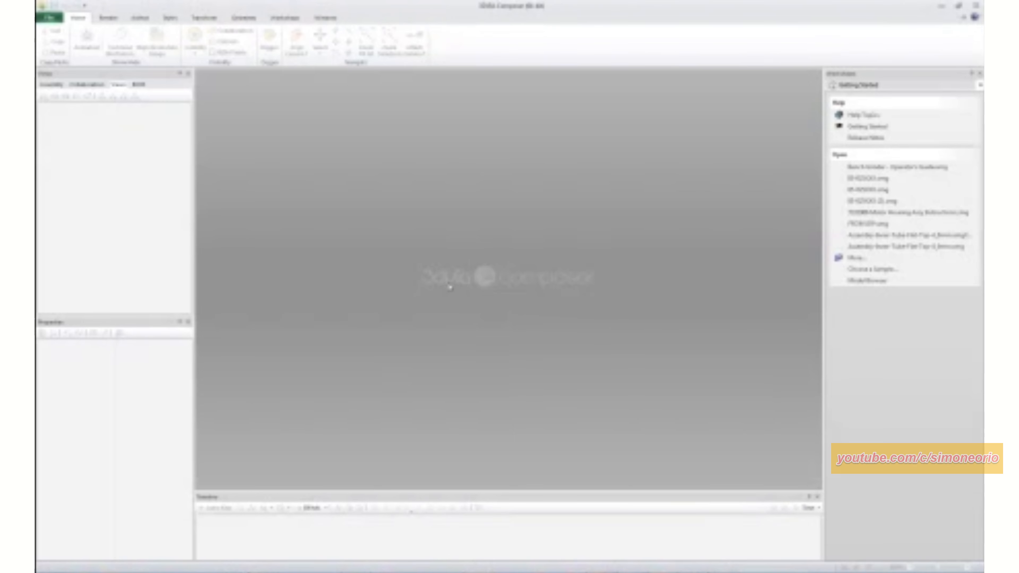
{"action": "left_click", "coordinate": [48, 17]}
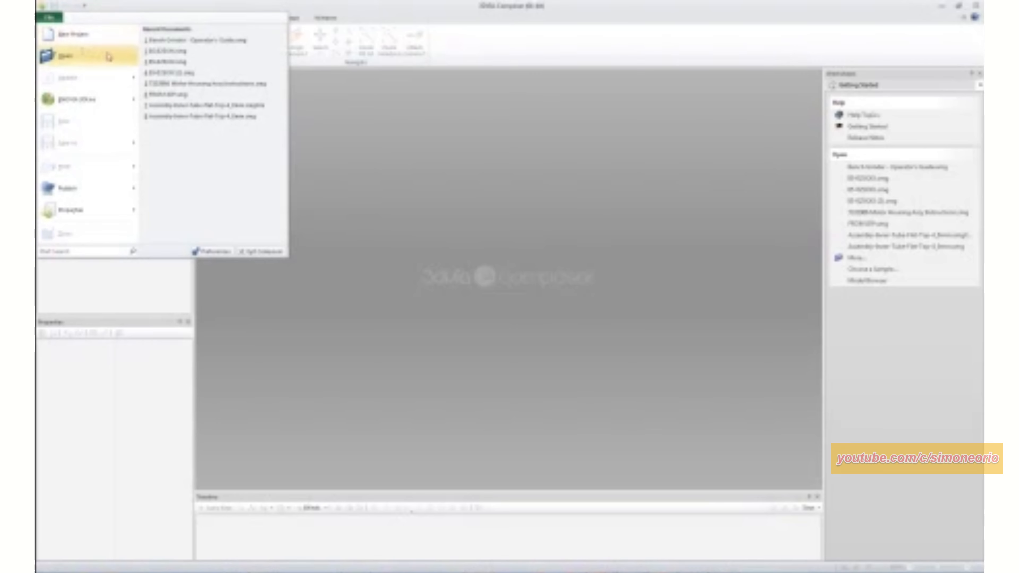
{"action": "left_click", "coordinate": [197, 40]}
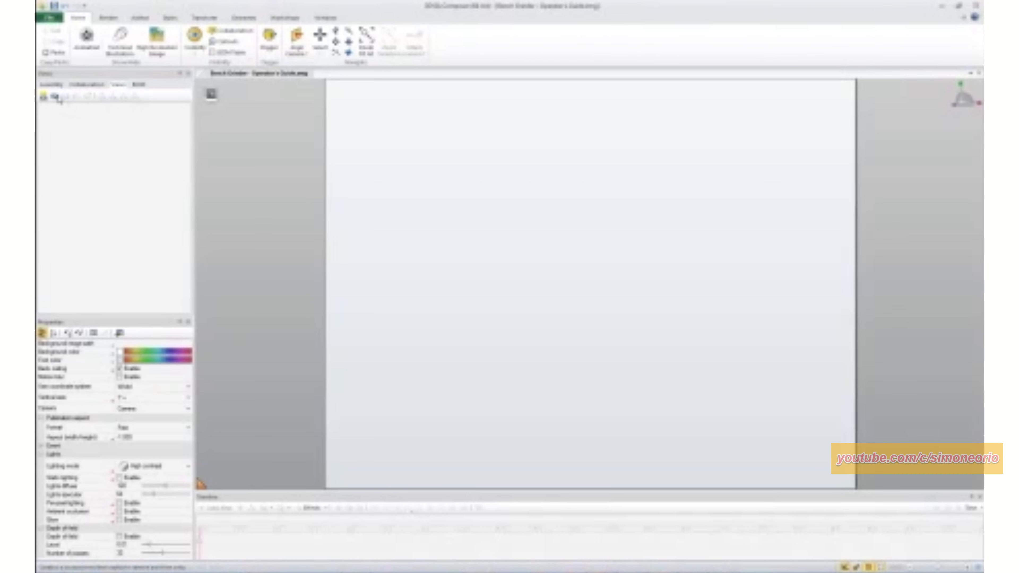
Step: Import Bench Grinder.SLDASM in its Default configuration, merging it into the current document
{"action": "left_click", "coordinate": [51, 84]}
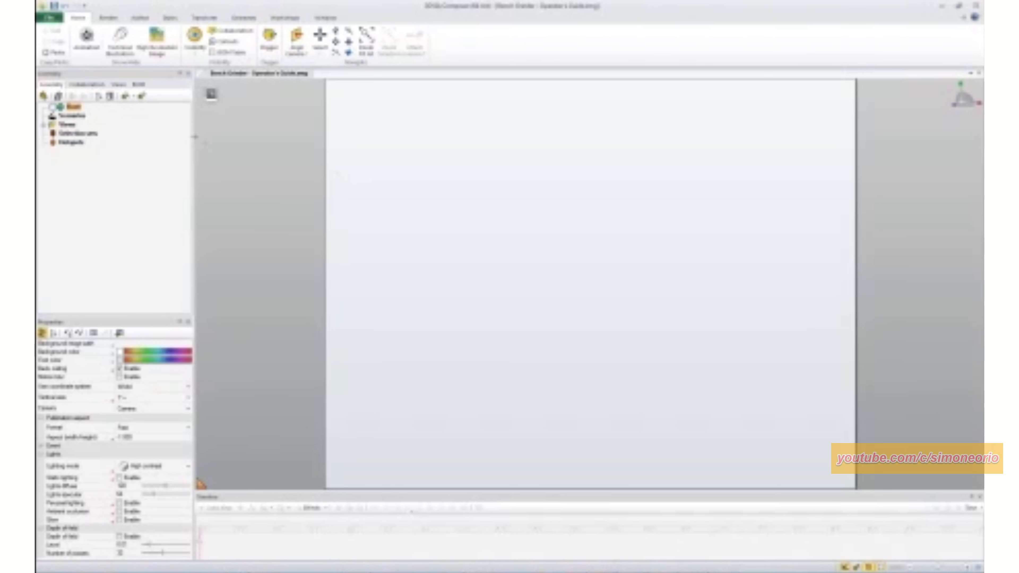
{"action": "left_click", "coordinate": [49, 18]}
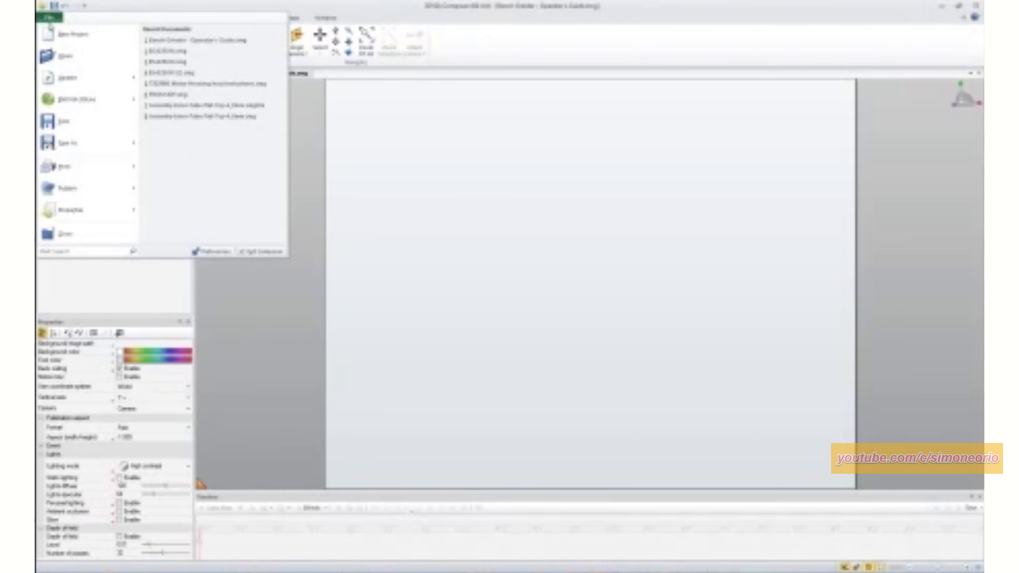
{"action": "left_click", "coordinate": [64, 56]}
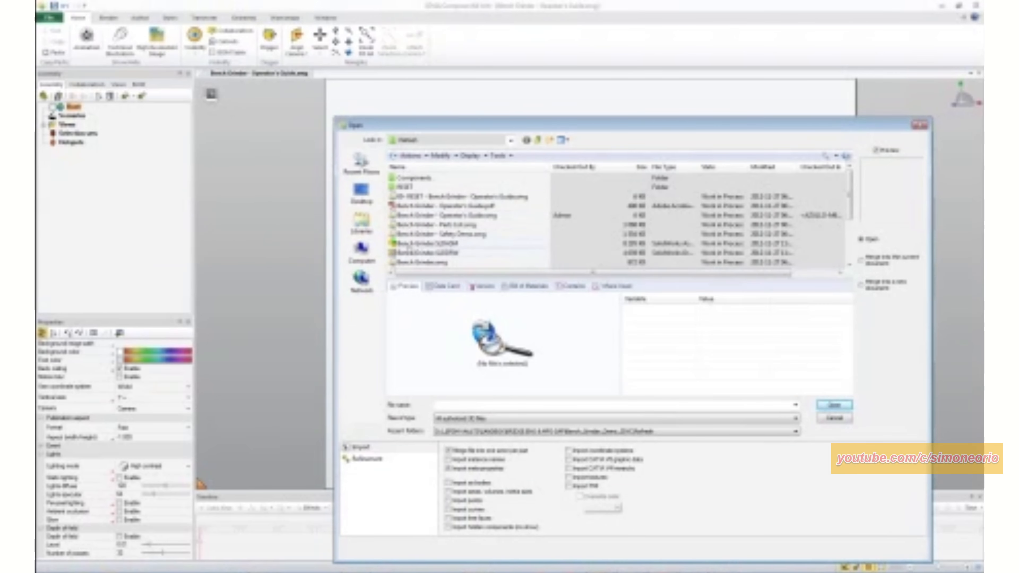
{"action": "left_click", "coordinate": [401, 245]}
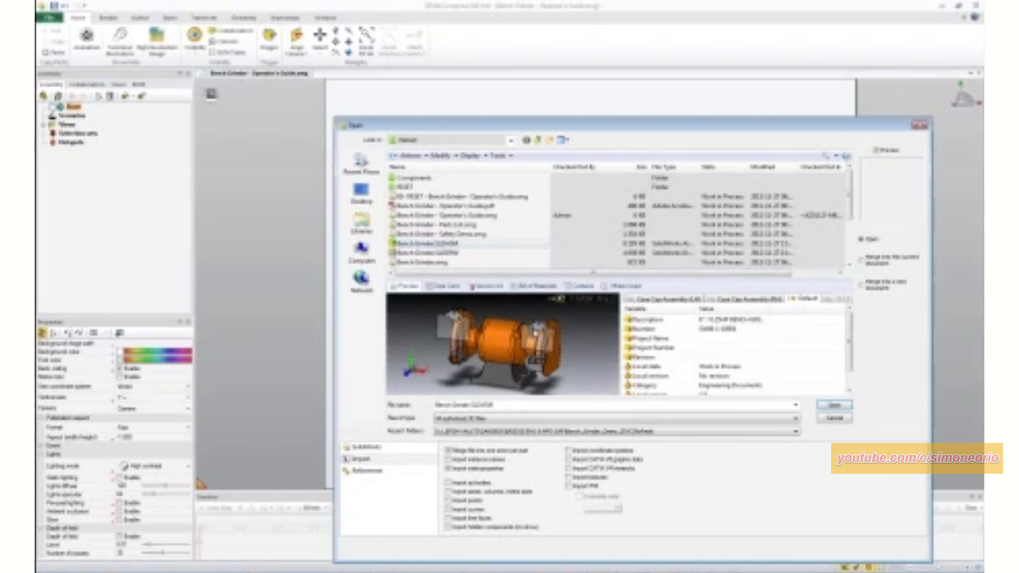
{"action": "left_click", "coordinate": [366, 448]}
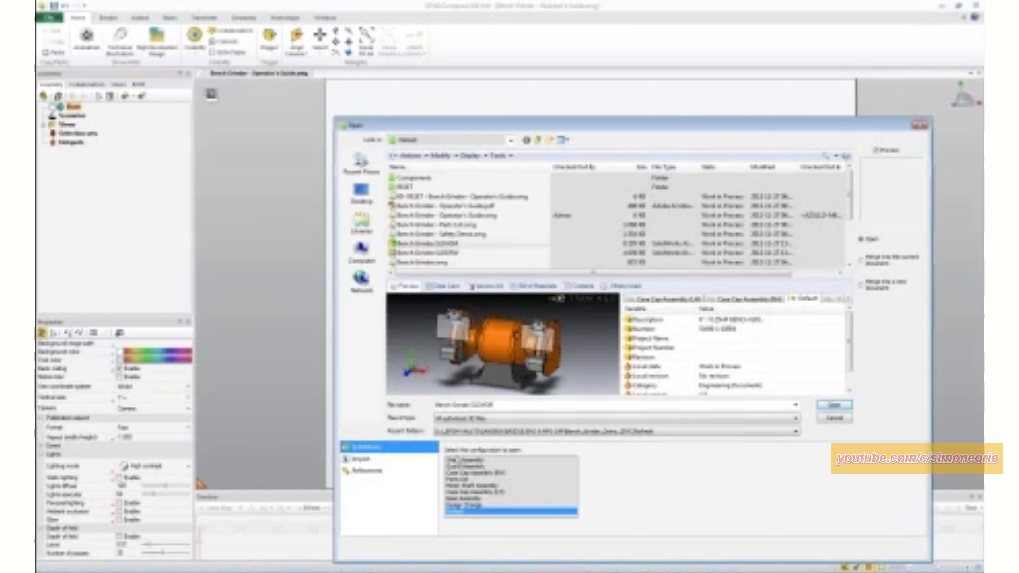
{"action": "left_click", "coordinate": [470, 513]}
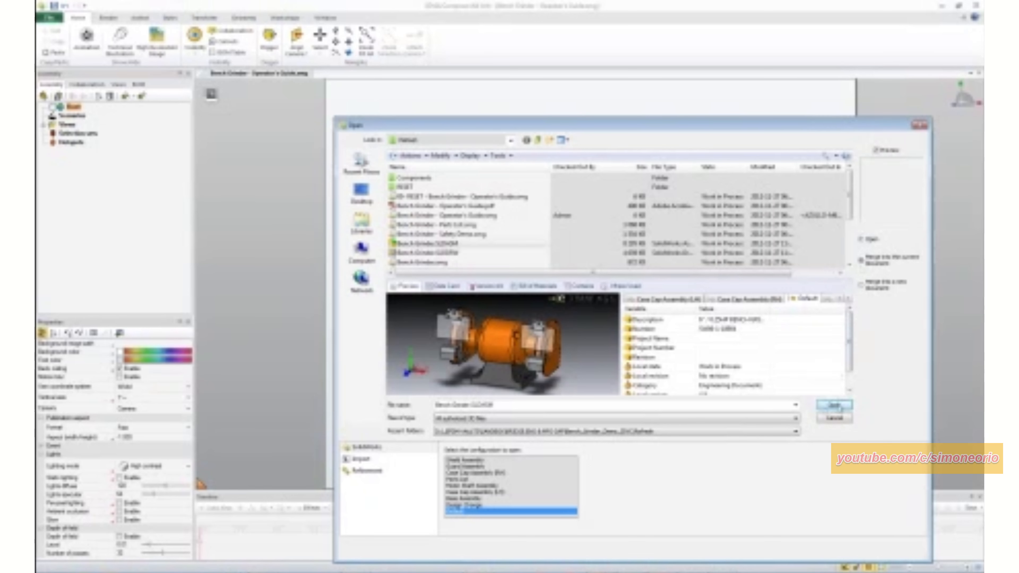
{"action": "left_click", "coordinate": [837, 406]}
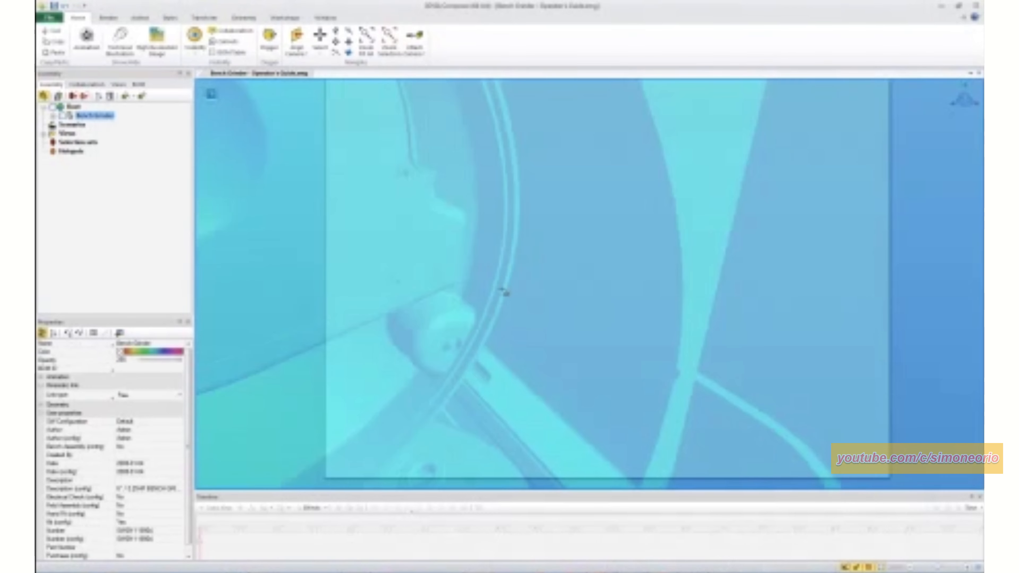
Step: Make the imported Bench Grinder assembly visible and turn off the perspective camera mode
{"action": "left_click", "coordinate": [507, 291]}
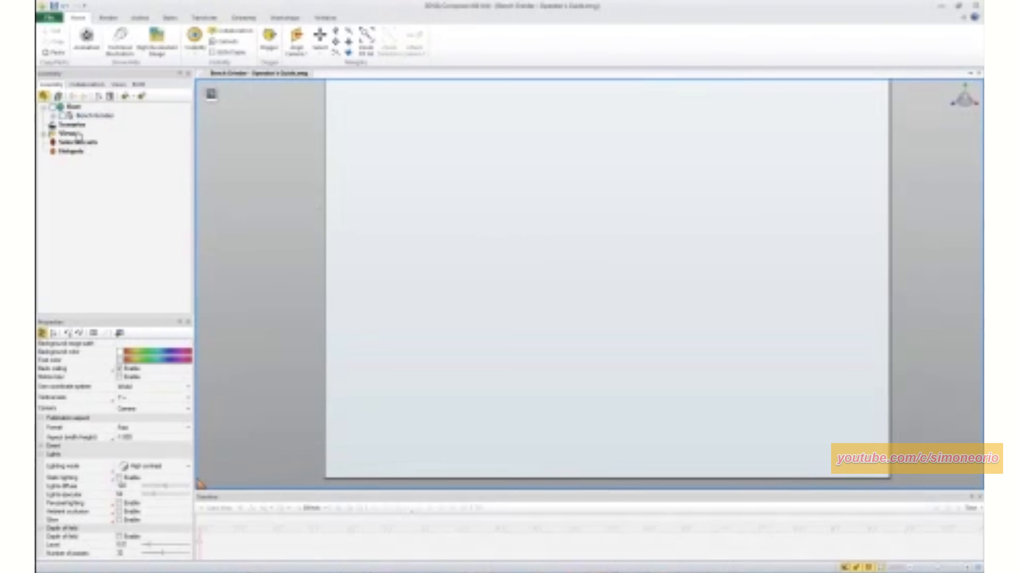
{"action": "left_click", "coordinate": [72, 107]}
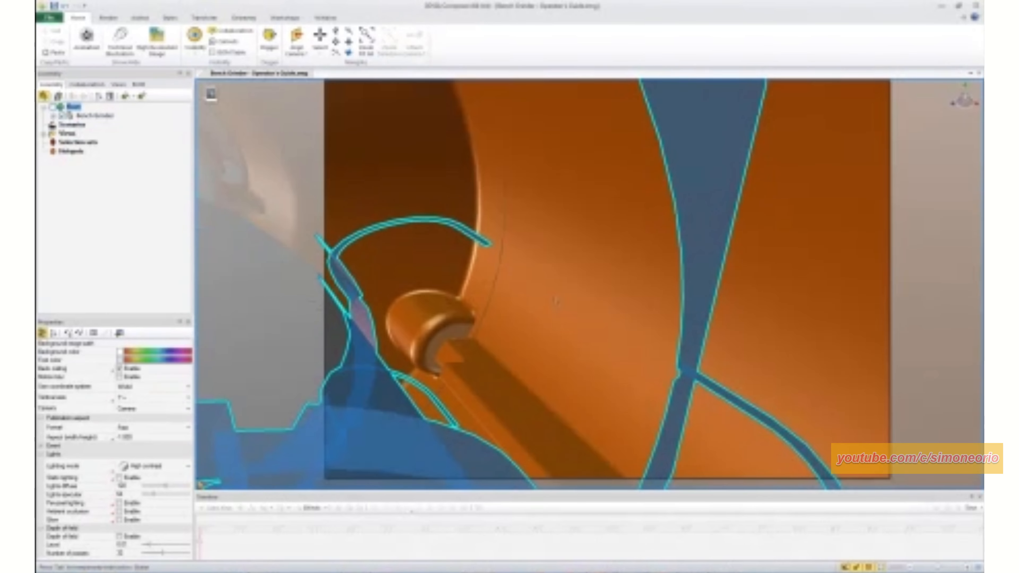
{"action": "scroll", "coordinate": [704, 291], "scroll_direction": "down", "scroll_amount": 5}
{"action": "scroll", "coordinate": [684, 223], "scroll_direction": "down", "scroll_amount": 3}
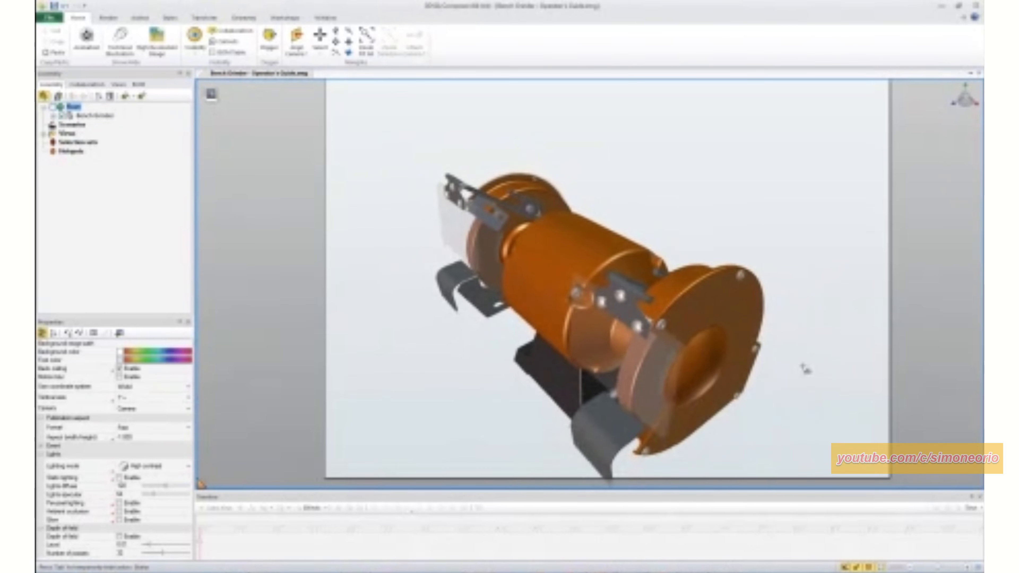
{"action": "left_click", "coordinate": [856, 568]}
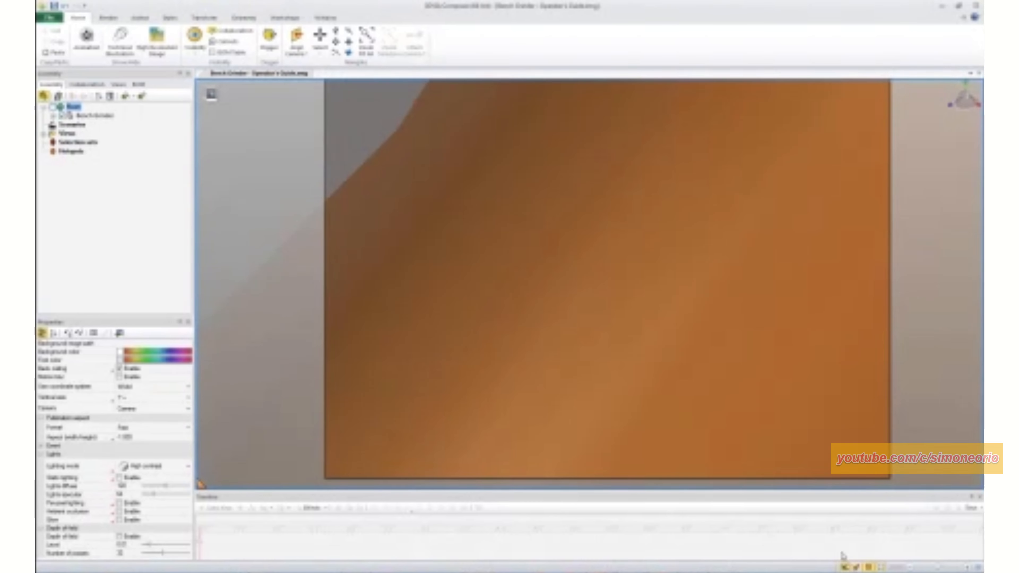
{"action": "scroll", "coordinate": [652, 328], "scroll_direction": "down", "scroll_amount": 3}
{"action": "scroll", "coordinate": [653, 329], "scroll_direction": "down", "scroll_amount": 8}
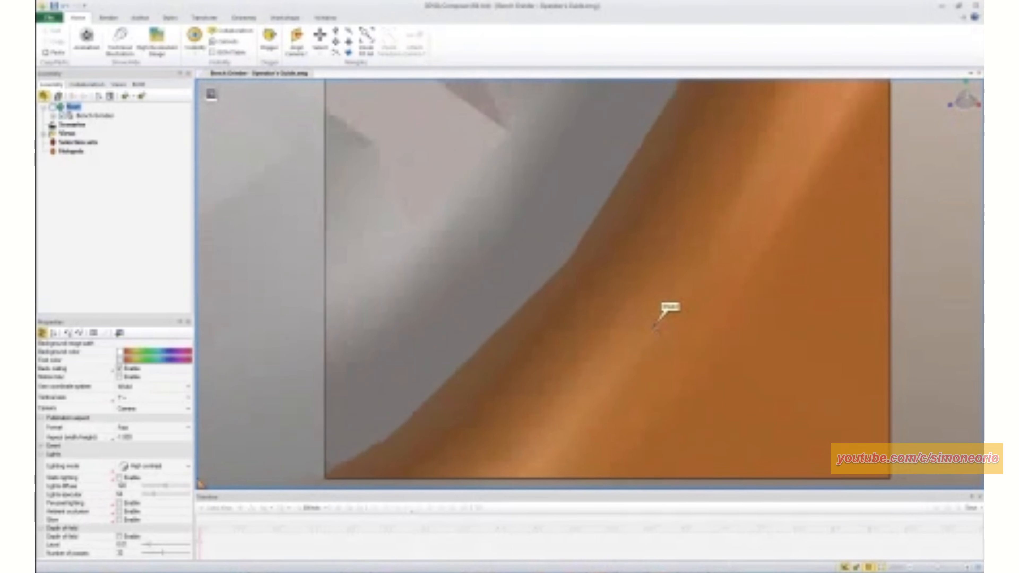
{"action": "scroll", "coordinate": [653, 328], "scroll_direction": "down", "scroll_amount": 10}
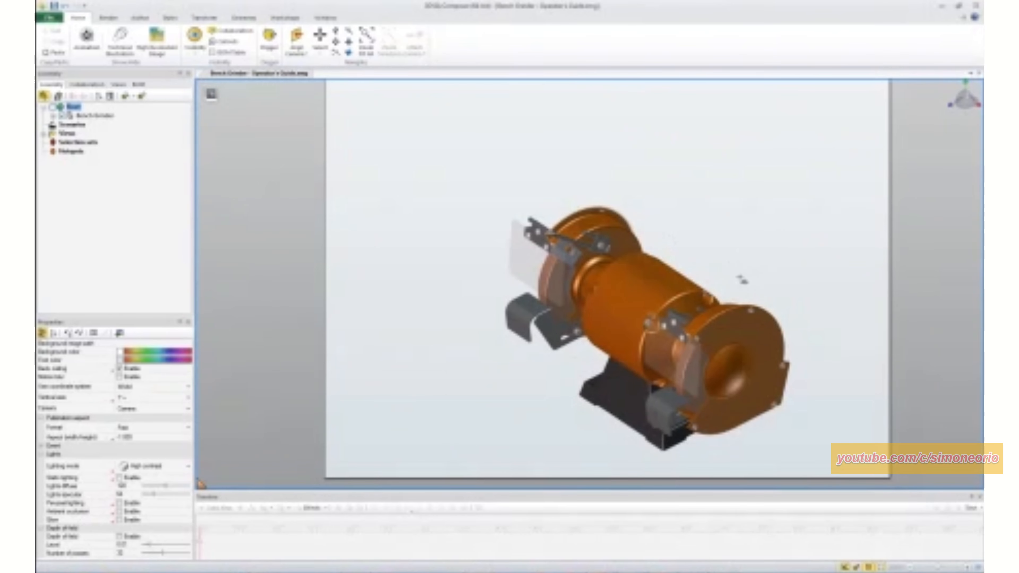
Step: Orient the grinder at an angle so it fills the paper, and store this as a new view
{"action": "middle_click_drag", "start_coordinate": [706, 268], "coordinate": [658, 225]}
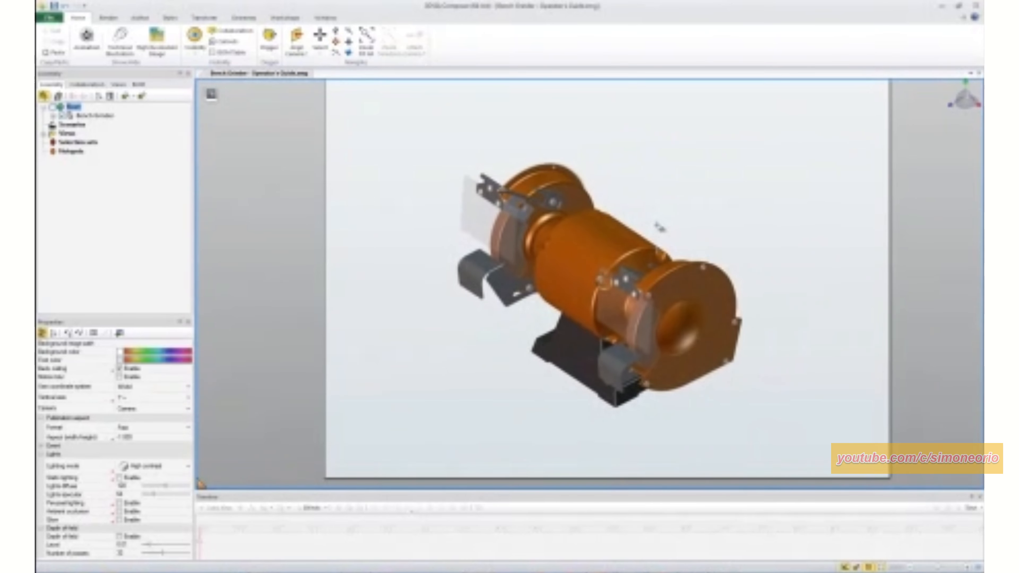
{"action": "right_click", "coordinate": [683, 174]}
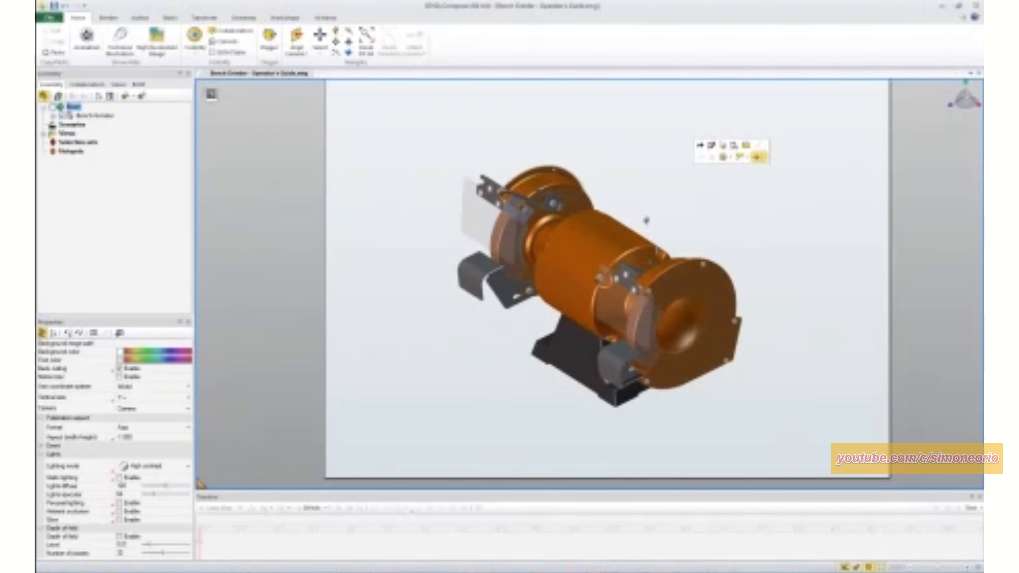
{"action": "right_click", "coordinate": [647, 223]}
{"action": "mouse_move", "coordinate": [671, 194]}
{"action": "right_mouse_down"}
{"action": "mouse_move", "coordinate": [646, 206]}
{"action": "mouse_move", "coordinate": [662, 182]}
{"action": "mouse_move", "coordinate": [667, 207]}
{"action": "right_mouse_up"}
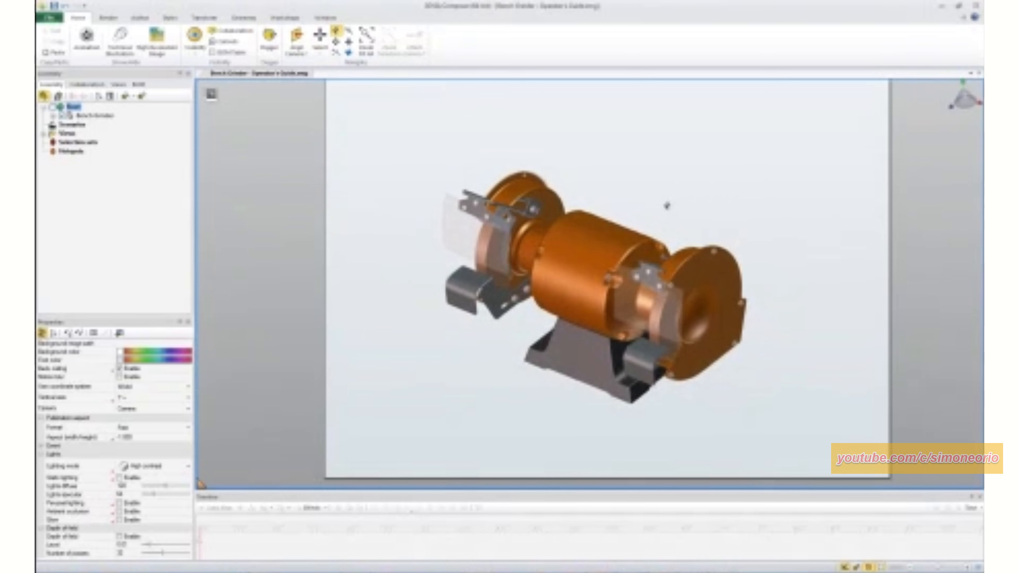
{"action": "right_click", "coordinate": [679, 206]}
{"action": "scroll", "coordinate": [640, 220], "scroll_direction": "down", "scroll_amount": 3}
{"action": "scroll", "coordinate": [638, 220], "scroll_direction": "up", "scroll_amount": 5}
{"action": "left_click", "coordinate": [638, 219]}
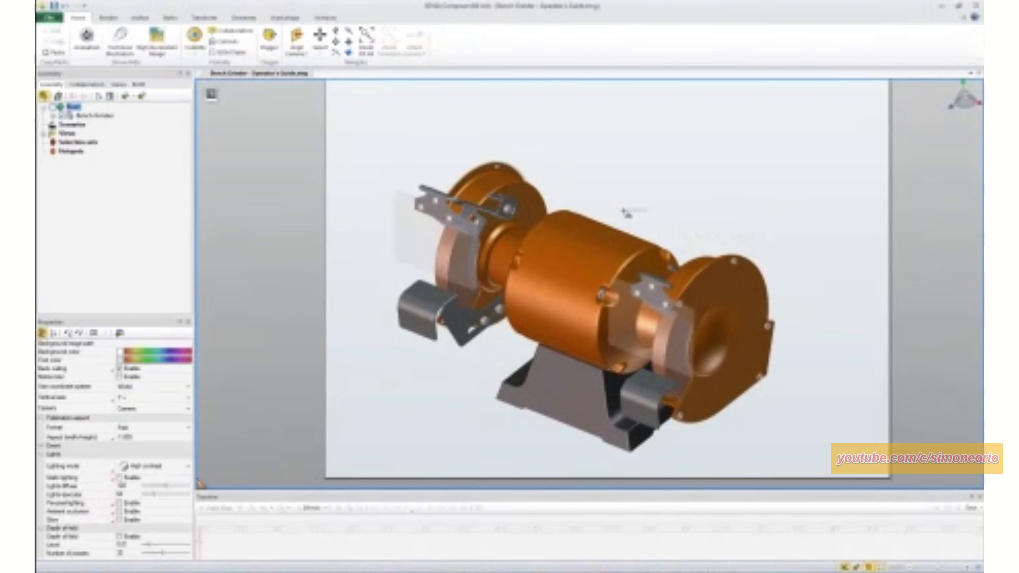
{"action": "left_click", "coordinate": [117, 84]}
{"action": "left_click", "coordinate": [54, 97]}
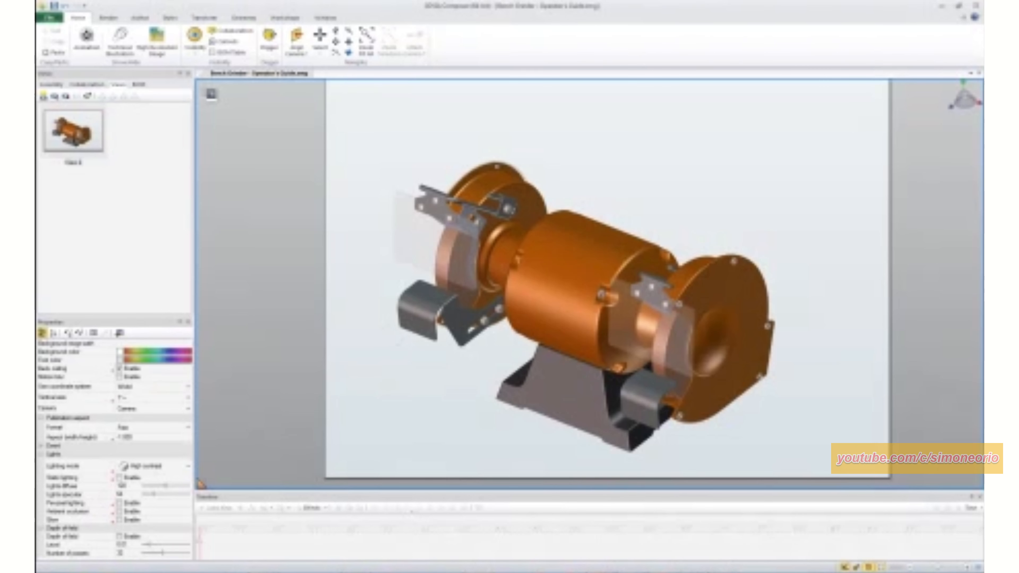
Step: Switch to the Bench Grinder Operator's Guide in Word and examine the picture placeholders on its pages
{"action": "key", "text": "alt+Tab"}
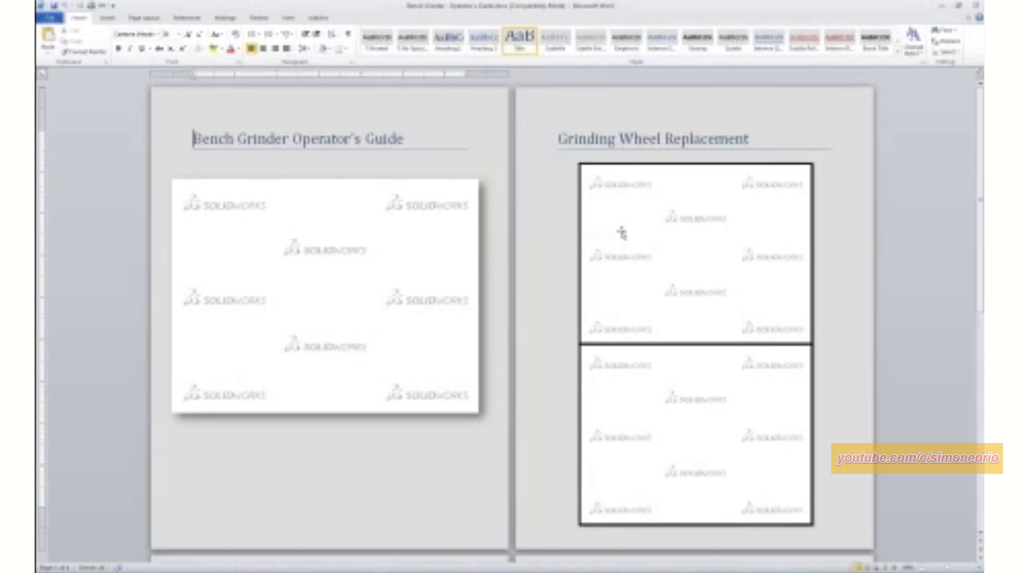
{"action": "left_click", "coordinate": [445, 252]}
{"action": "left_click", "coordinate": [627, 241]}
{"action": "left_click", "coordinate": [648, 391]}
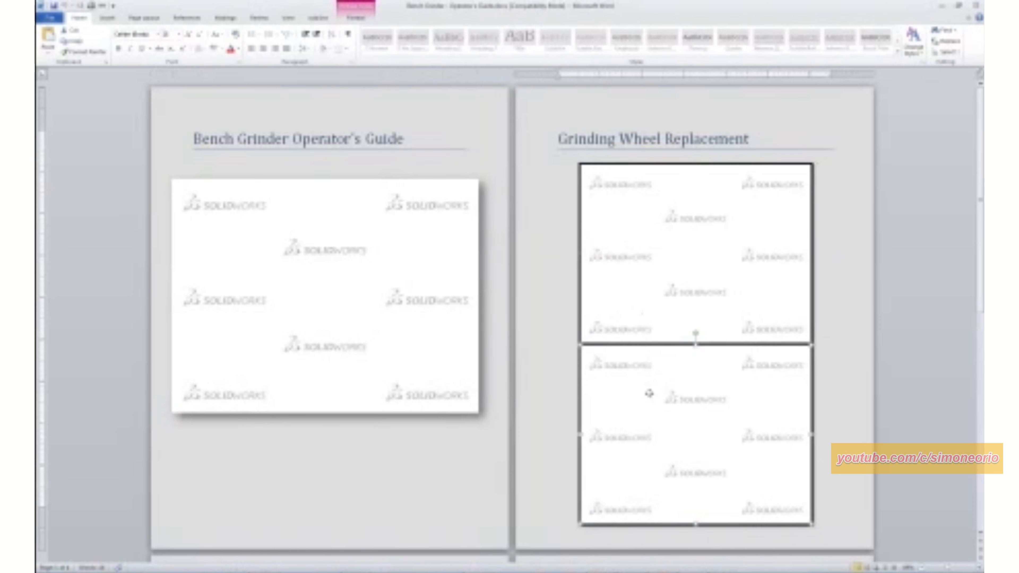
{"action": "scroll", "coordinate": [570, 374], "scroll_direction": "down", "scroll_amount": 5}
{"action": "scroll", "coordinate": [559, 380], "scroll_direction": "down", "scroll_amount": 5}
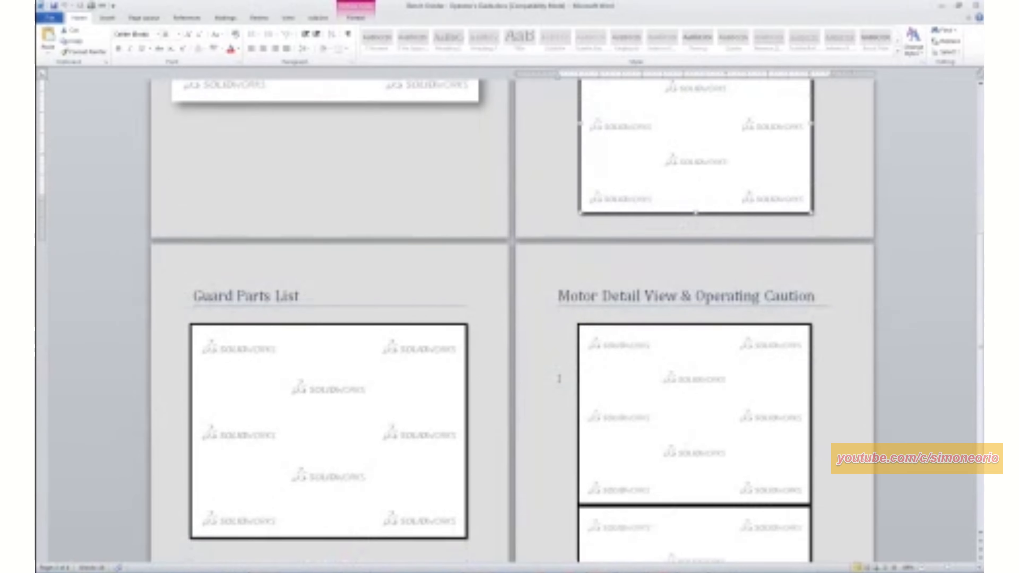
{"action": "scroll", "coordinate": [559, 380], "scroll_direction": "up", "scroll_amount": 3}
{"action": "scroll", "coordinate": [559, 380], "scroll_direction": "up", "scroll_amount": 6}
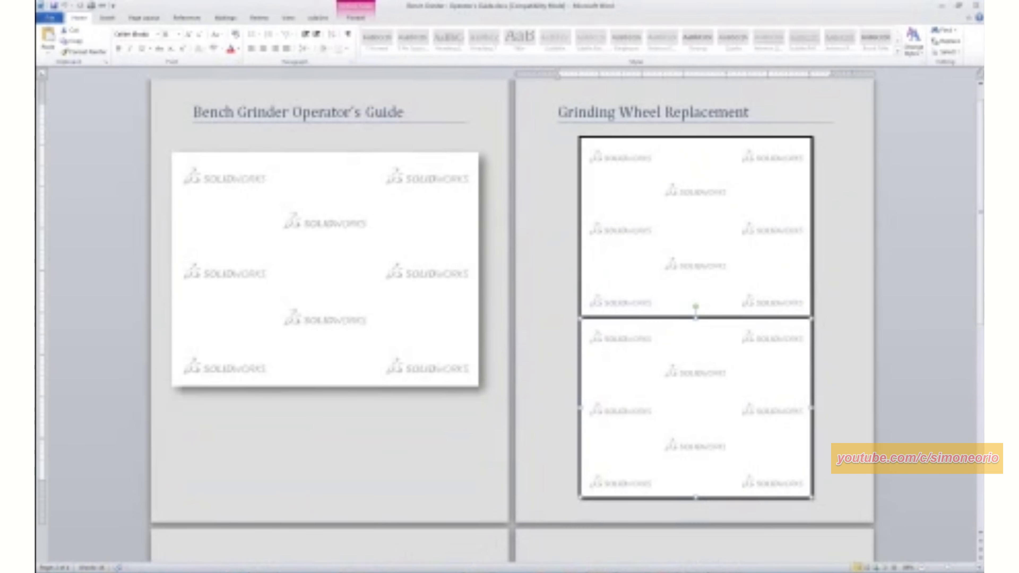
Step: Display the guide's project folder with large icons and open the first Operator's Guide view JPG
{"action": "mouse_move", "coordinate": [355, 572]}
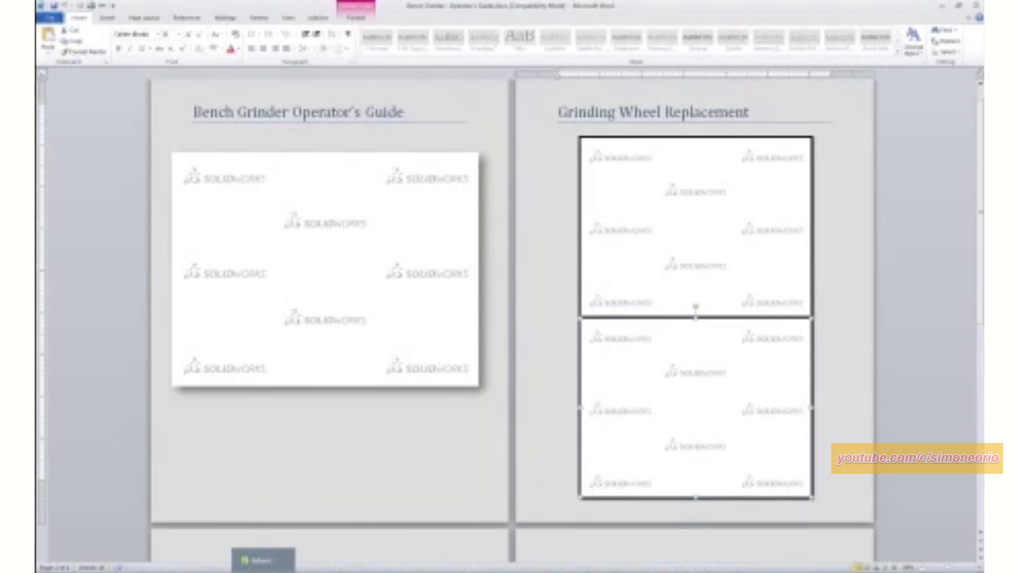
{"action": "left_click", "coordinate": [264, 572]}
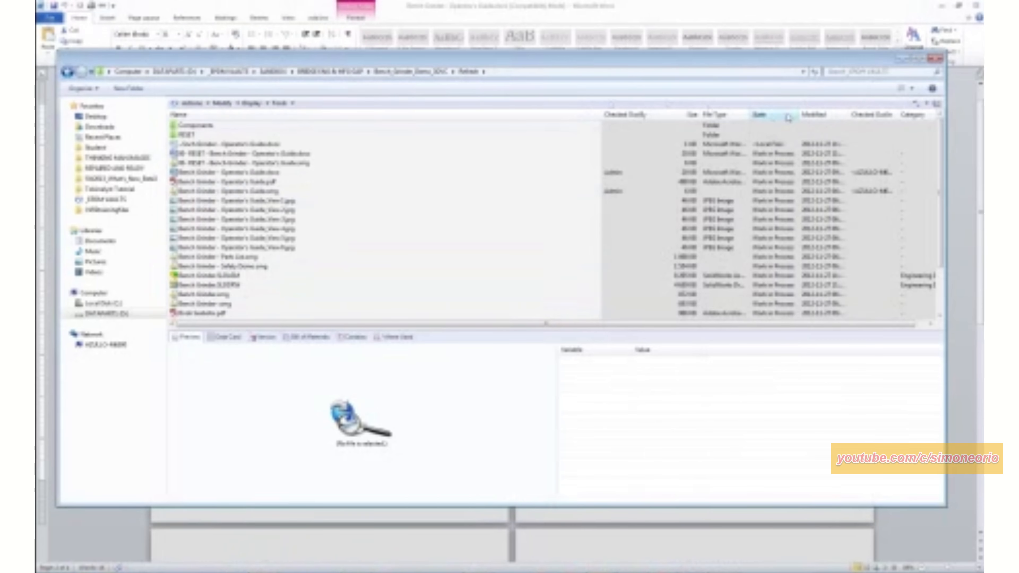
{"action": "left_click", "coordinate": [911, 89]}
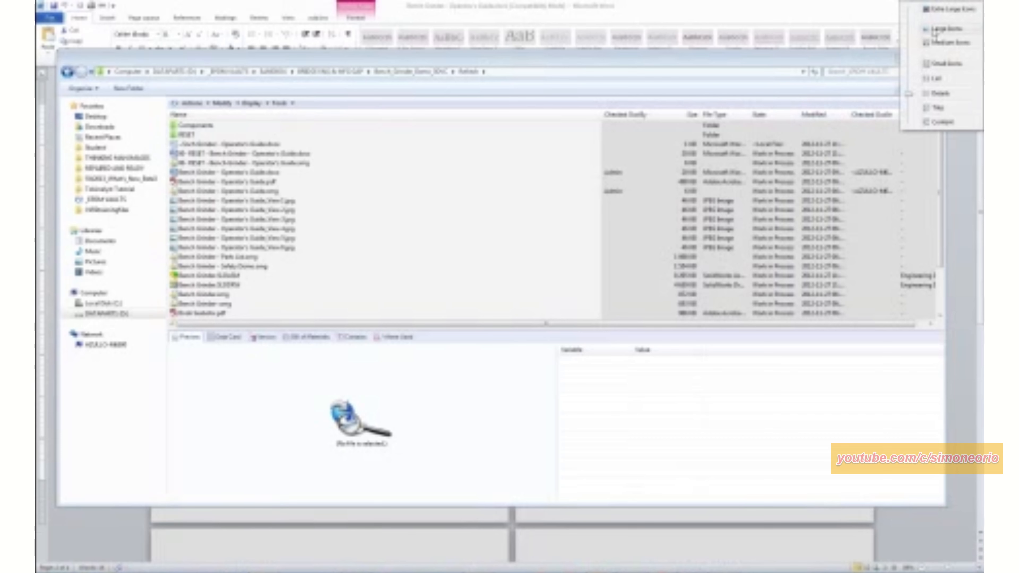
{"action": "left_click", "coordinate": [939, 29]}
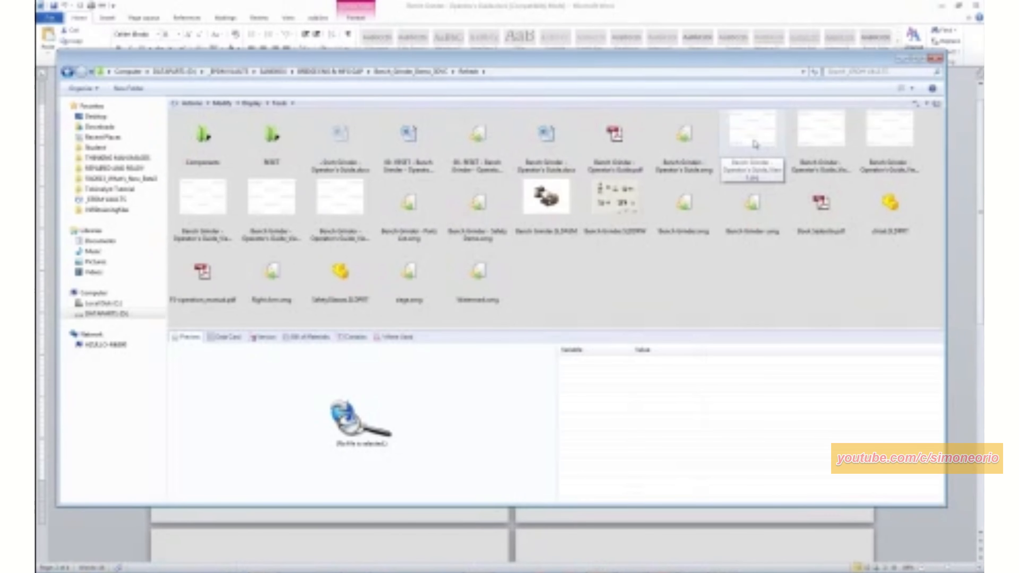
{"action": "double_click", "coordinate": [754, 139]}
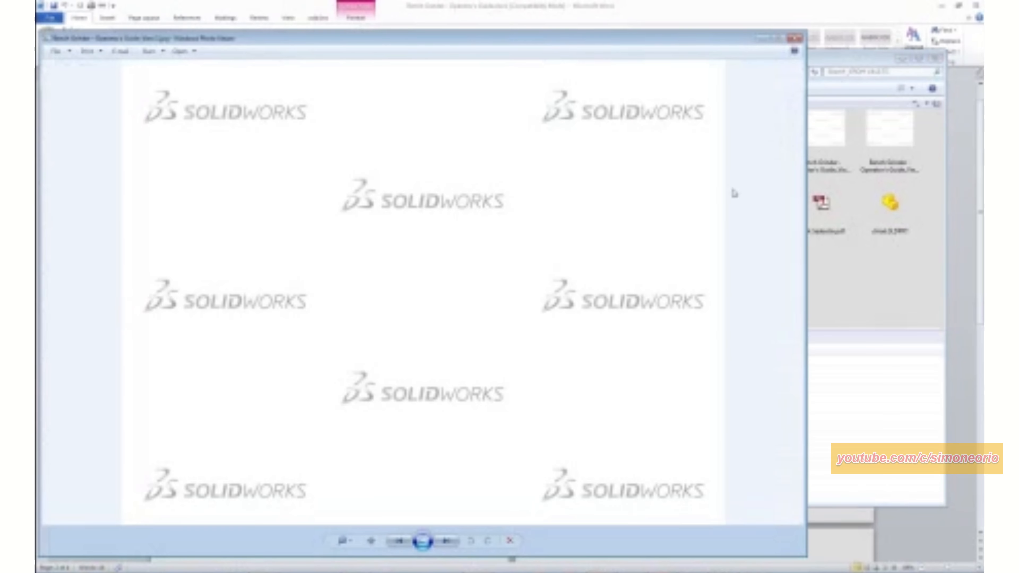
Step: Close the picture preview, show the Create Views stage on the PowerPoint "Creating the Content" slide, and return to 3DVIA Composer
{"action": "left_click", "coordinate": [794, 38]}
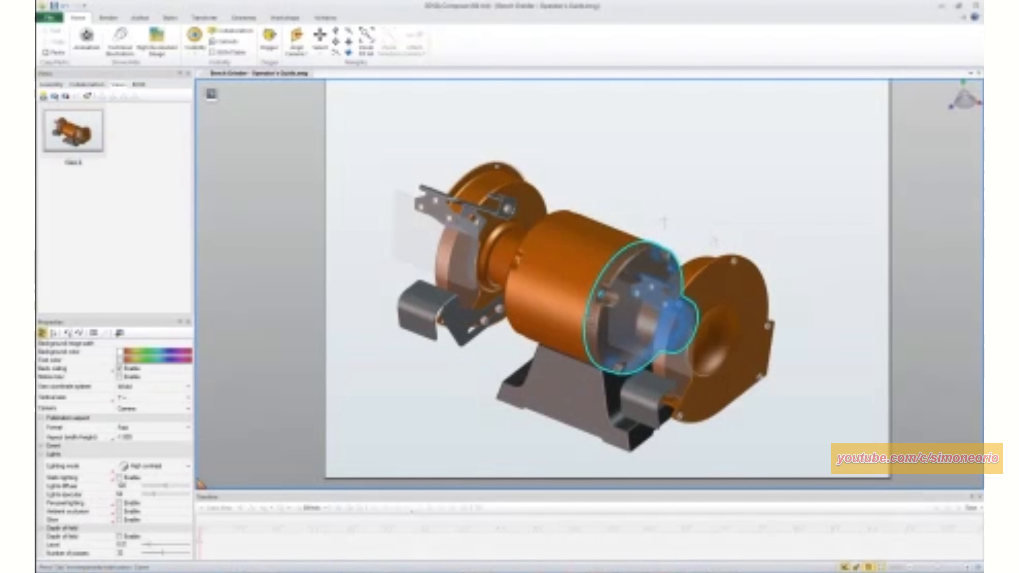
{"action": "left_click", "coordinate": [602, 572]}
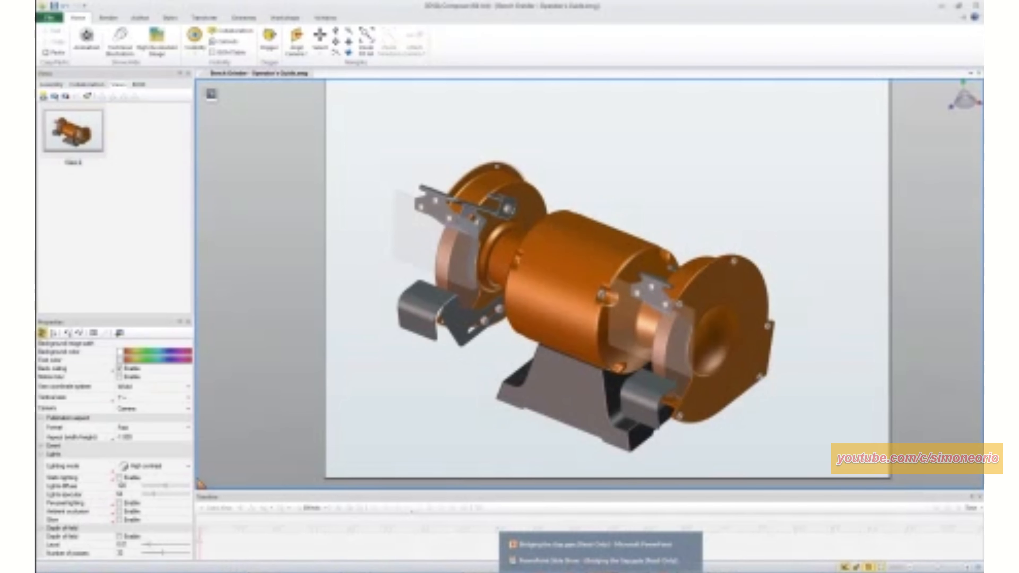
{"action": "left_click", "coordinate": [613, 562]}
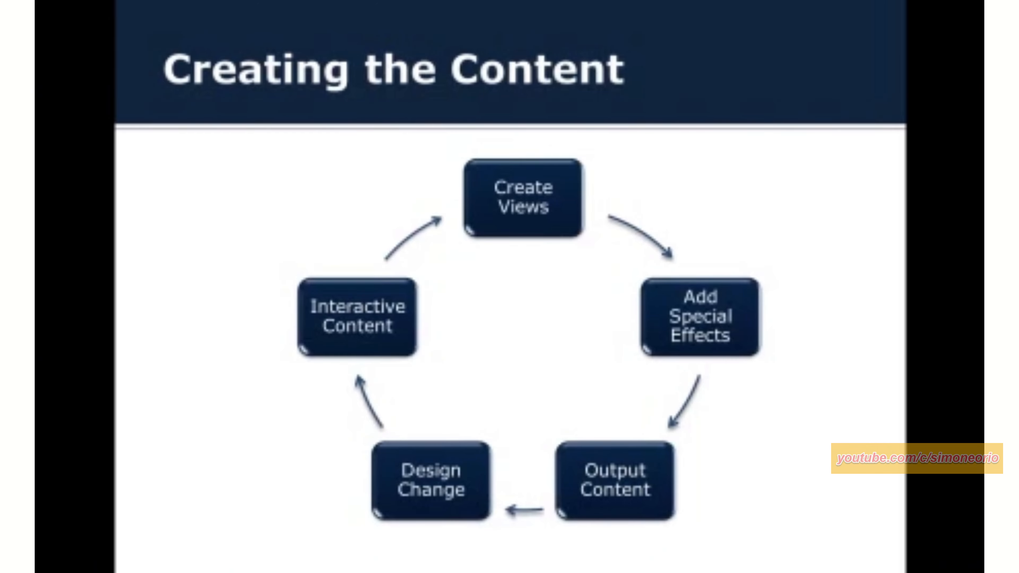
{"action": "left_click", "coordinate": [605, 314]}
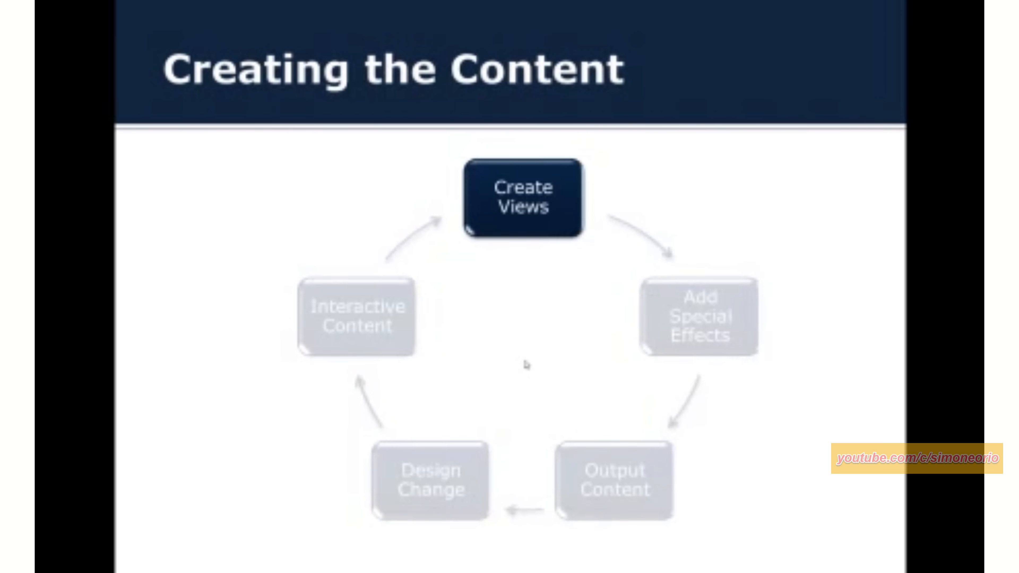
{"action": "key", "text": "alt+Tab"}
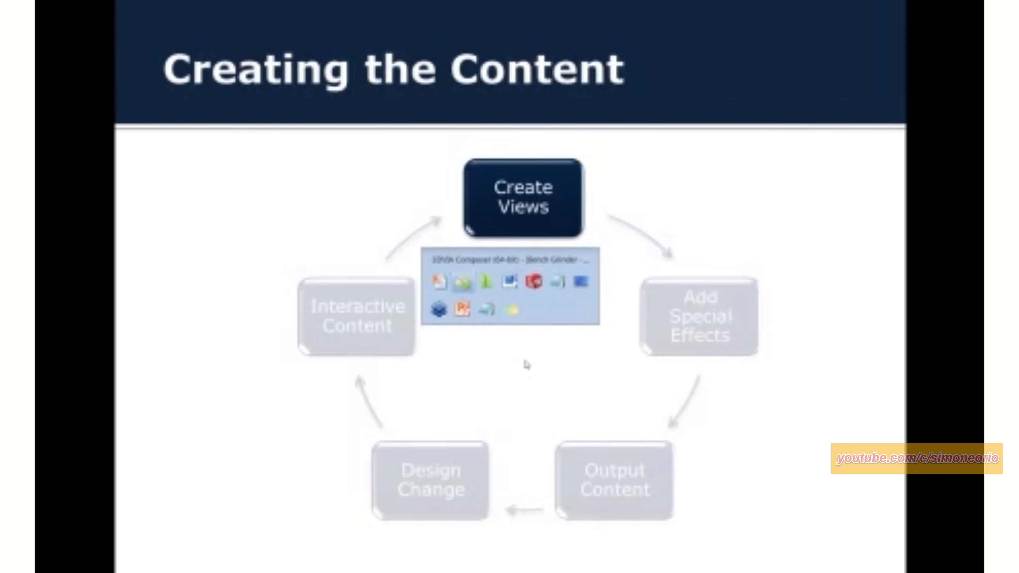
{"action": "left_click", "coordinate": [465, 286]}
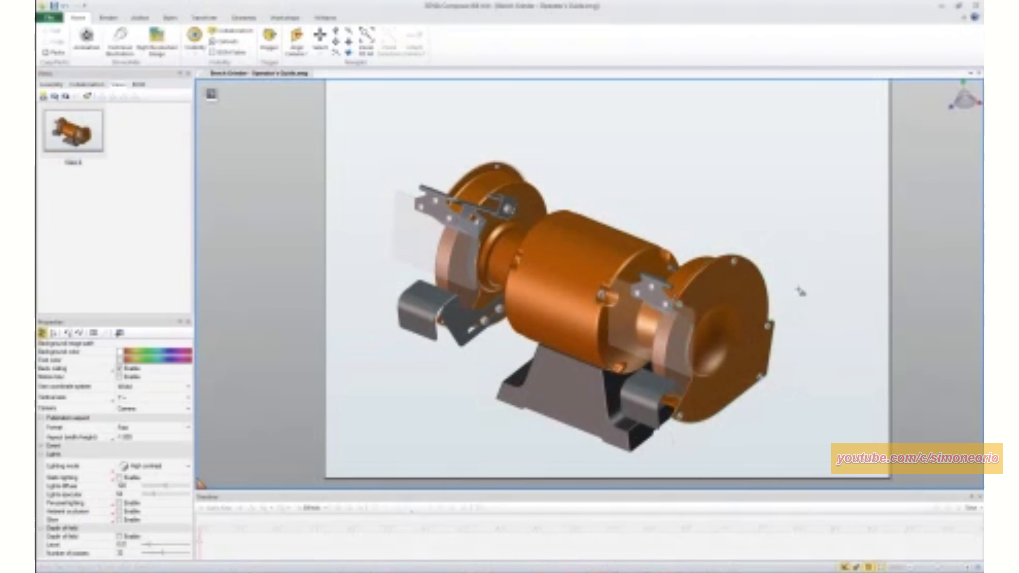
Step: Orient the grinder close up with the right wheel guard near the paper's centre, leaving empty space beside its cover
{"action": "scroll", "coordinate": [776, 368], "scroll_direction": "down", "scroll_amount": 2}
{"action": "scroll", "coordinate": [775, 368], "scroll_direction": "up", "scroll_amount": 3}
{"action": "scroll", "coordinate": [776, 370], "scroll_direction": "up", "scroll_amount": 1}
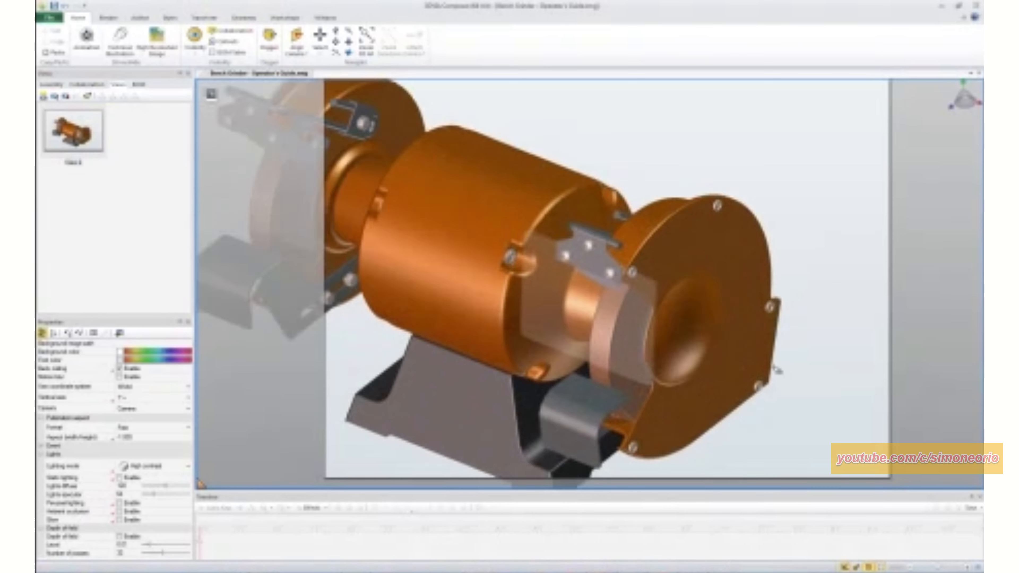
{"action": "scroll", "coordinate": [776, 369], "scroll_direction": "down", "scroll_amount": 1}
{"action": "right_click", "coordinate": [786, 362]}
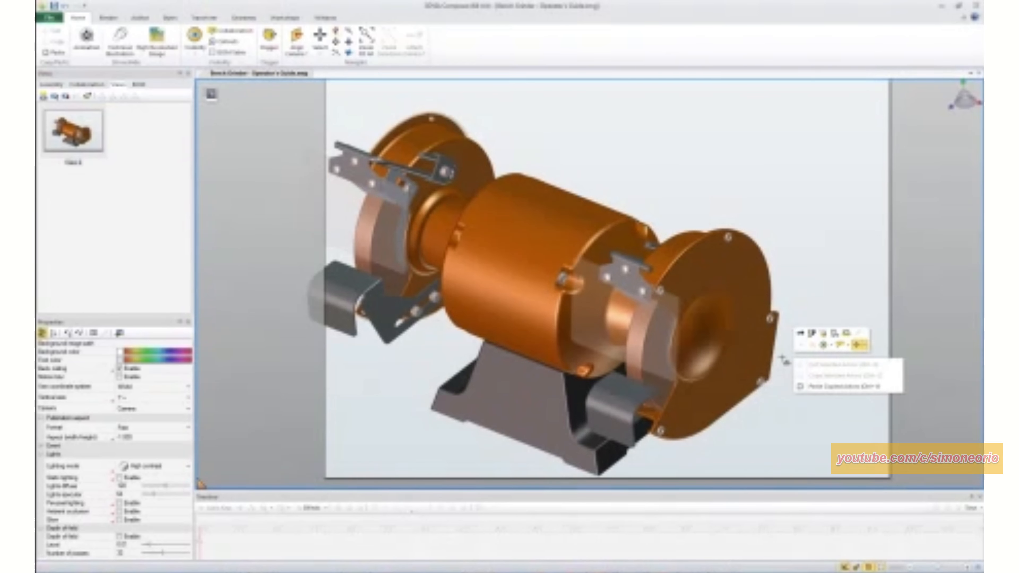
{"action": "left_click_drag", "start_coordinate": [780, 359], "coordinate": [789, 319]}
{"action": "right_click_drag", "start_coordinate": [789, 318], "coordinate": [795, 335]}
{"action": "middle_click_drag", "start_coordinate": [790, 348], "coordinate": [541, 291]}
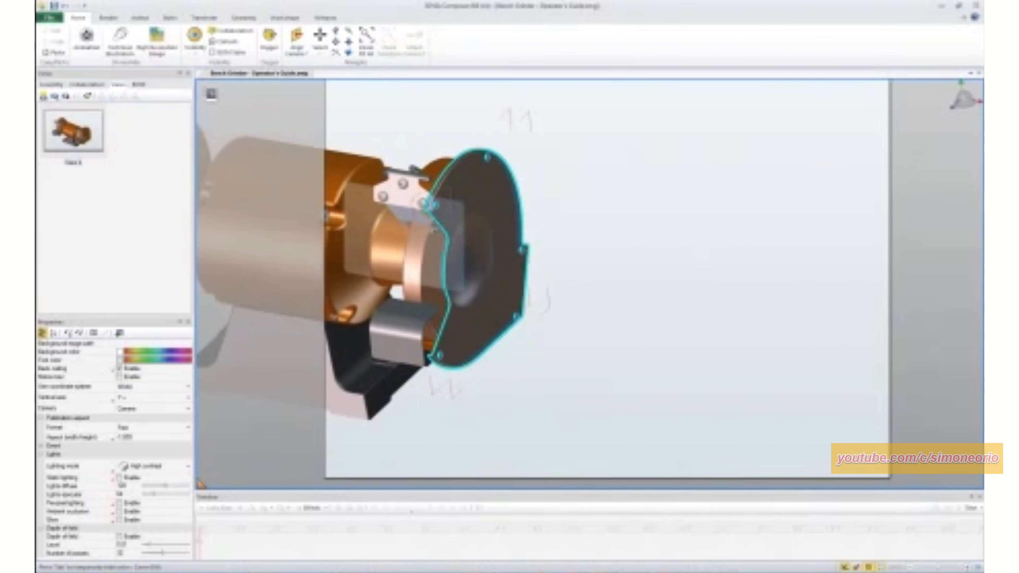
{"action": "left_click", "coordinate": [482, 257]}
{"action": "left_click", "coordinate": [601, 207]}
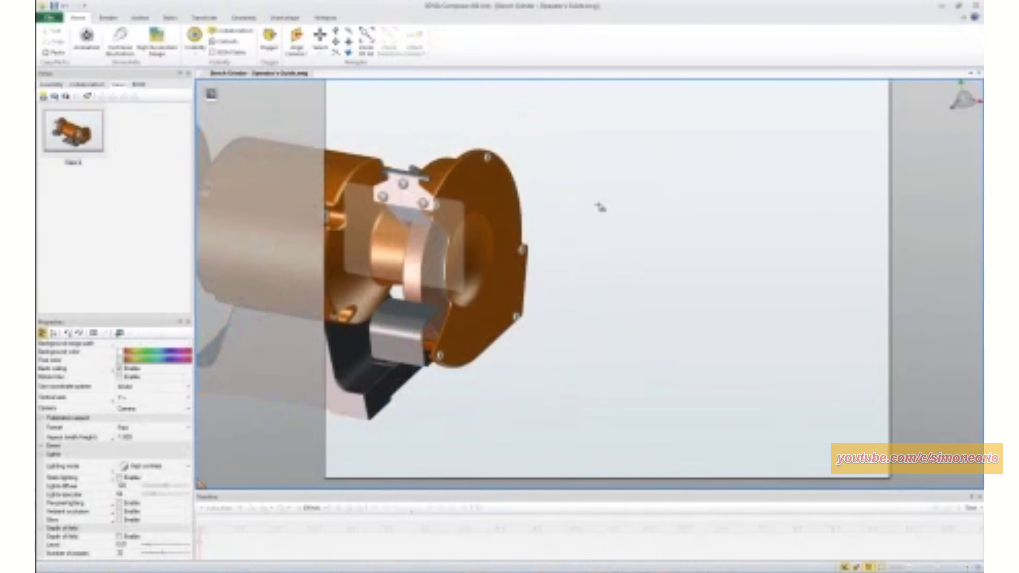
{"action": "right_click_drag", "start_coordinate": [596, 207], "coordinate": [593, 207]}
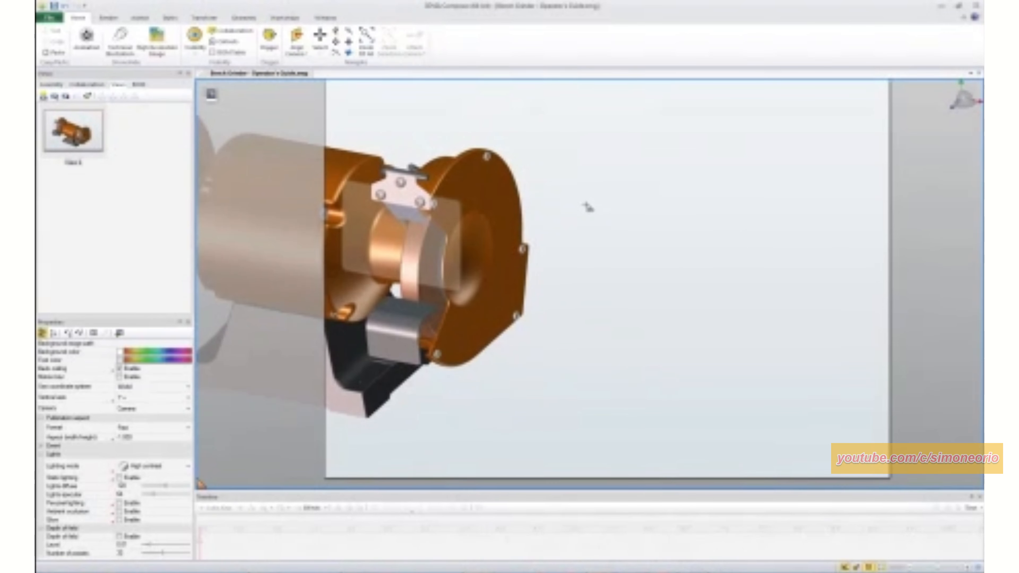
{"action": "left_click", "coordinate": [585, 205]}
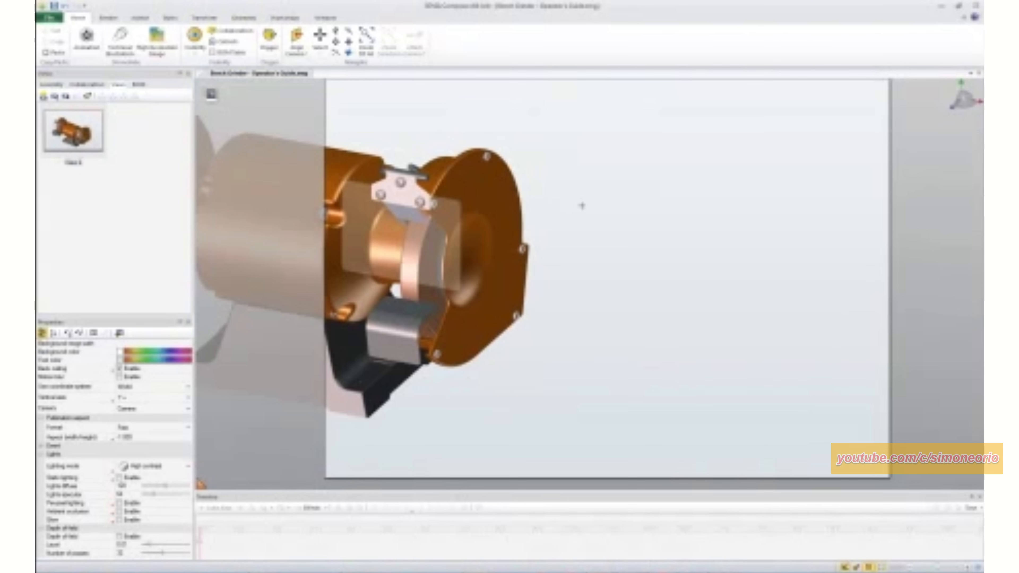
{"action": "right_click_drag", "start_coordinate": [581, 205], "coordinate": [585, 210]}
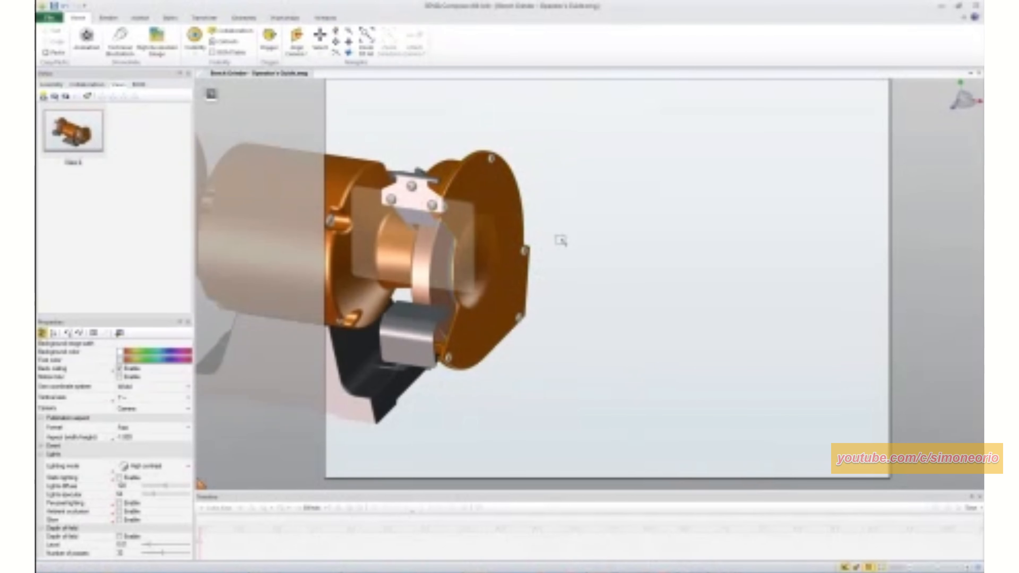
Step: Select the right wheel guard's outer cover together with its screws and translate them outward along the shaft axis, clear of the guard
{"action": "left_click_drag", "start_coordinate": [555, 233], "coordinate": [514, 338]}
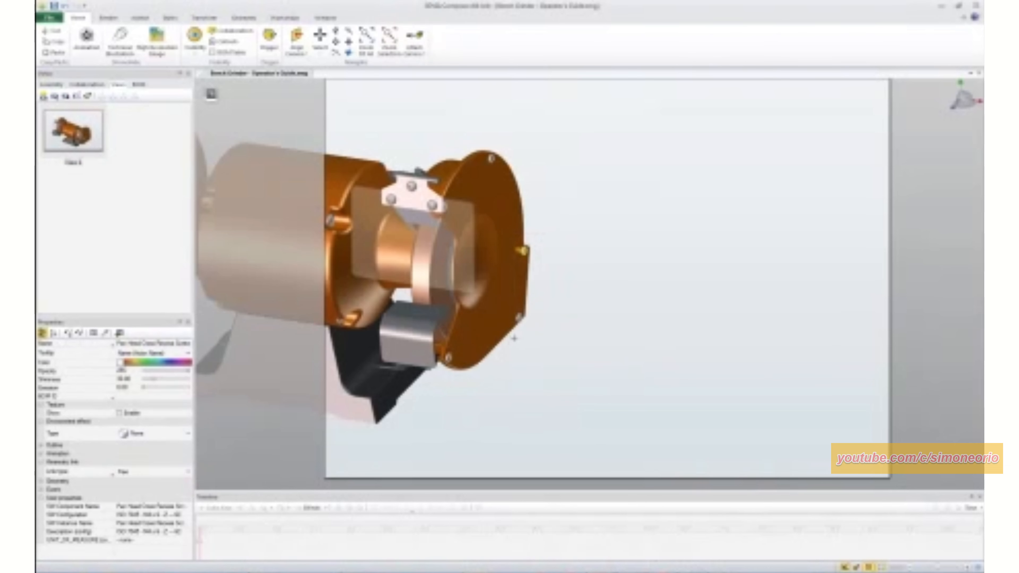
{"action": "left_click_drag", "start_coordinate": [554, 137], "coordinate": [487, 377]}
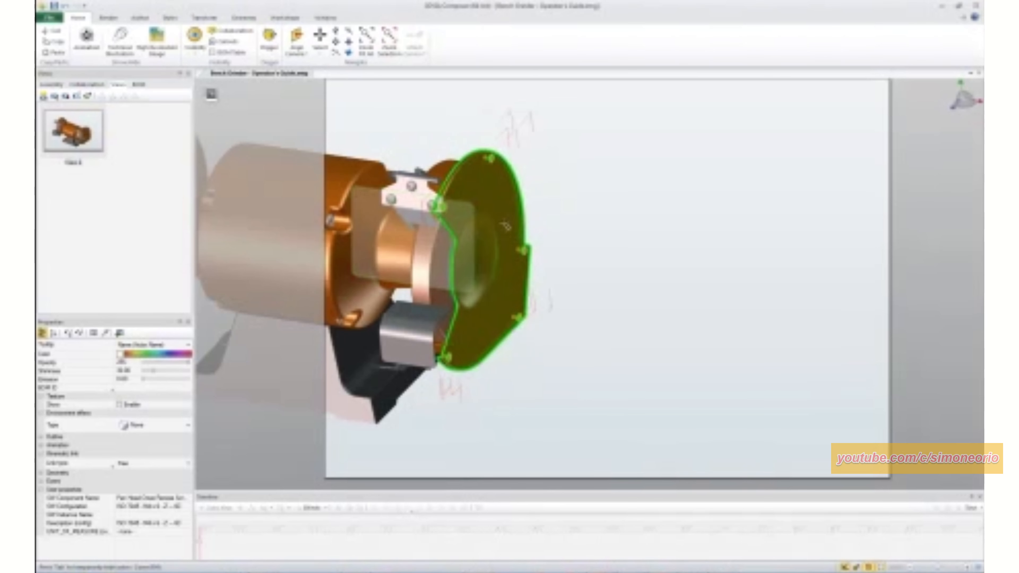
{"action": "left_click", "coordinate": [528, 267]}
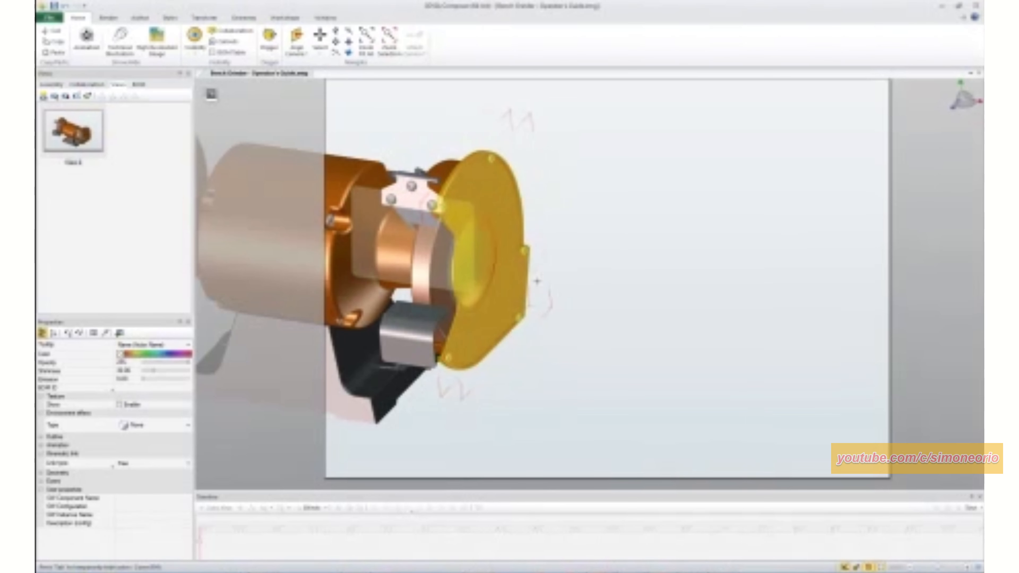
{"action": "right_click", "coordinate": [584, 215]}
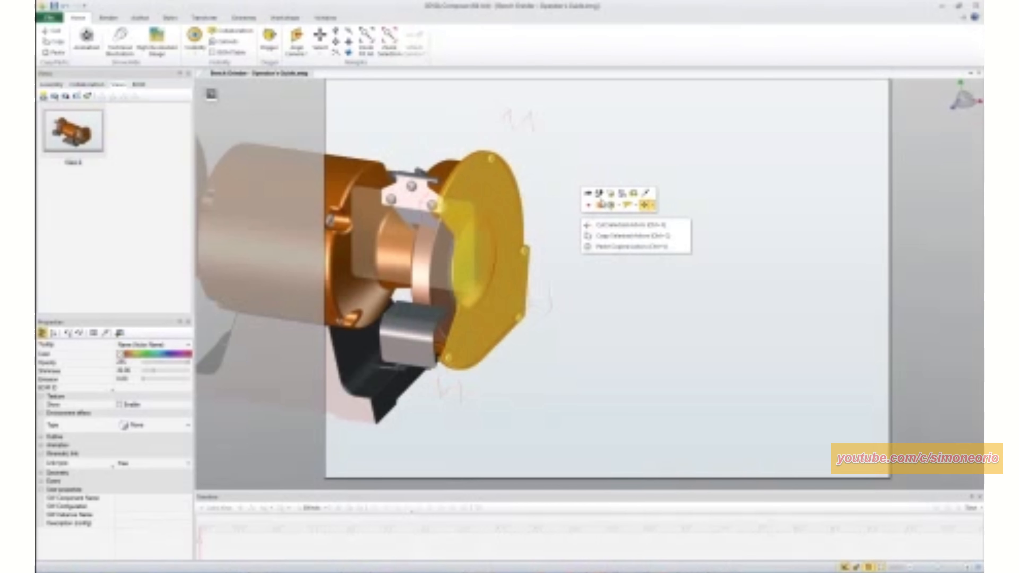
{"action": "left_click", "coordinate": [589, 194]}
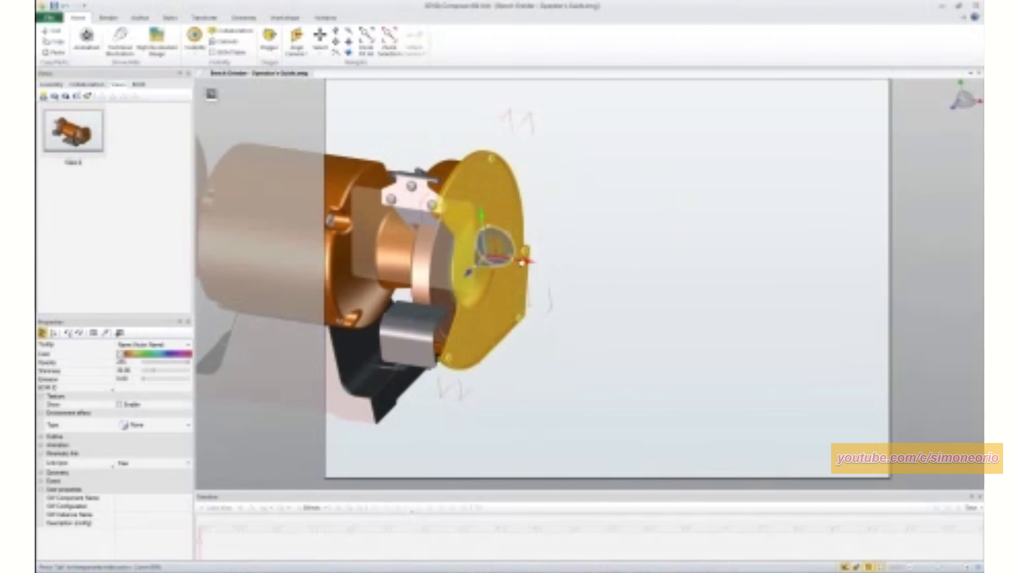
{"action": "left_click_drag", "start_coordinate": [524, 260], "coordinate": [632, 273]}
{"action": "left_click", "coordinate": [660, 173]}
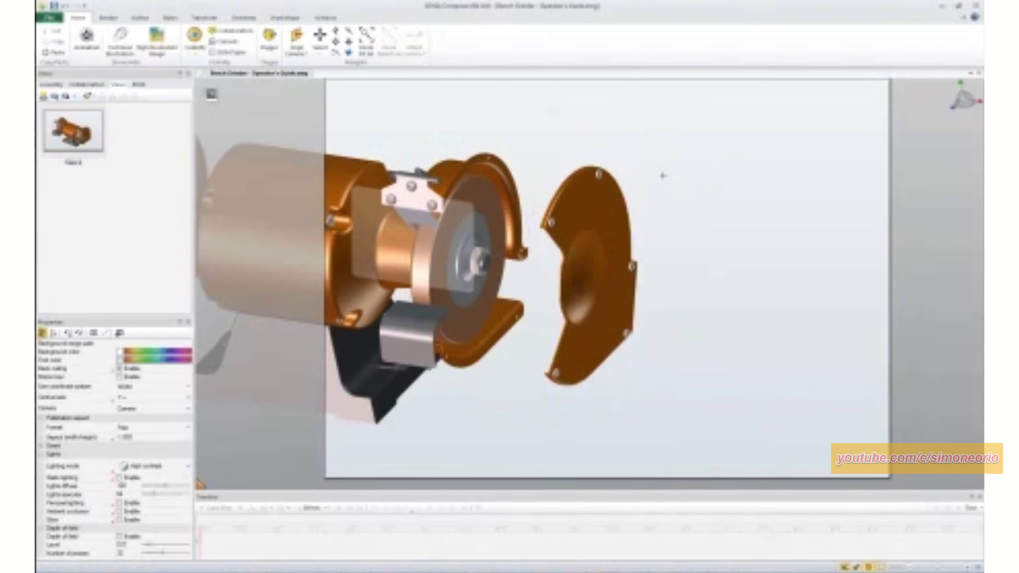
Step: Translate only the five cover screws further outward along the shaft axis and store the exploded state as a new view
{"action": "left_click_drag", "start_coordinate": [658, 151], "coordinate": [541, 407]}
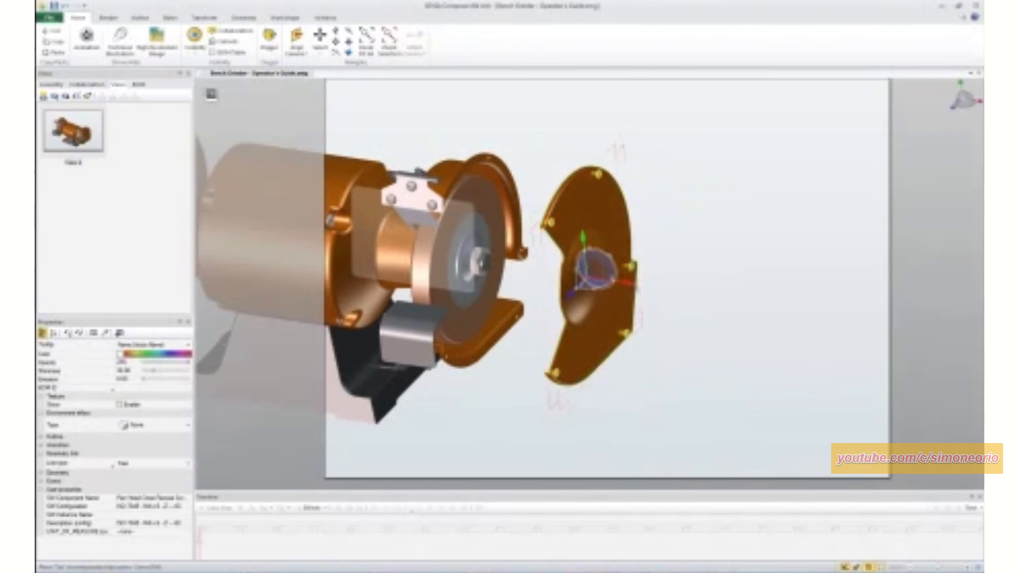
{"action": "left_click_drag", "start_coordinate": [632, 283], "coordinate": [747, 315]}
{"action": "left_click", "coordinate": [580, 419]}
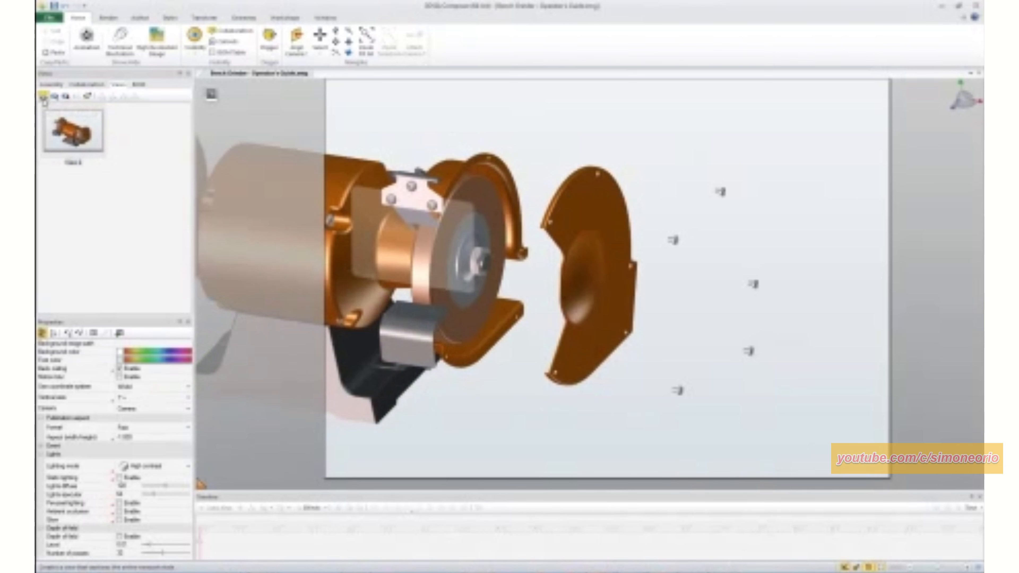
{"action": "left_click", "coordinate": [43, 97]}
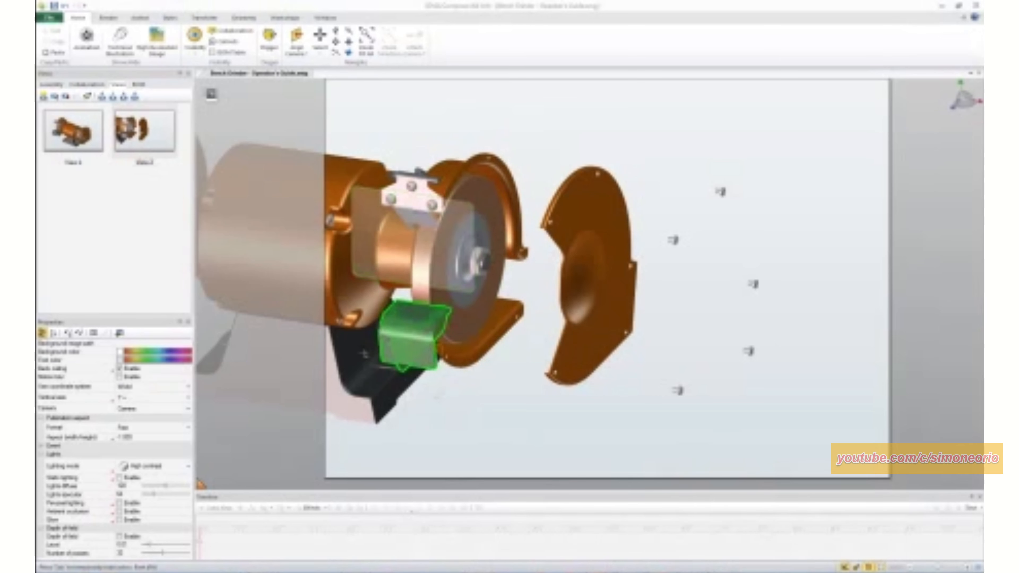
Step: Hide the separated guard cover and its five screws
{"action": "left_click_drag", "start_coordinate": [531, 428], "coordinate": [789, 123]}
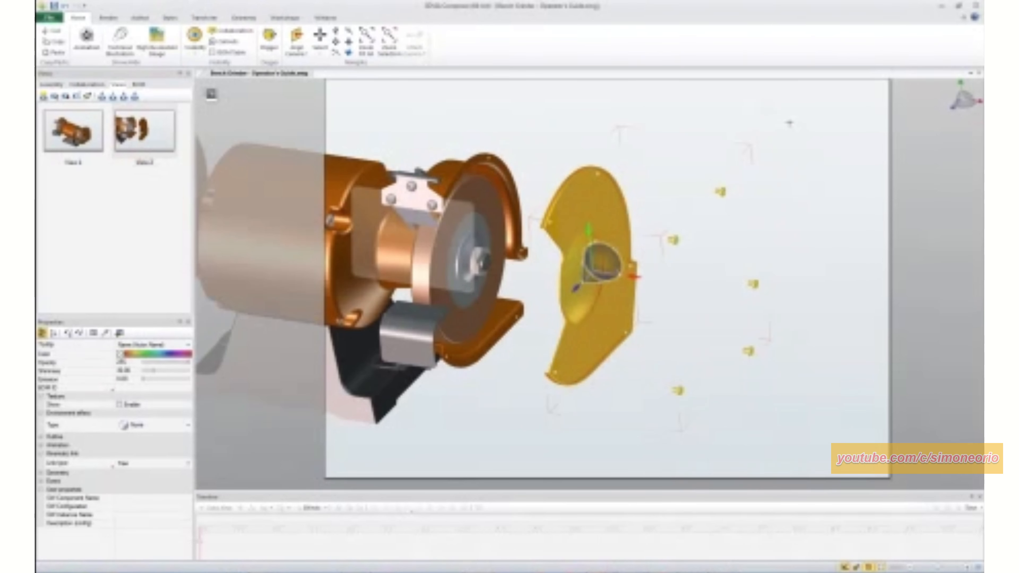
{"action": "right_click", "coordinate": [676, 179]}
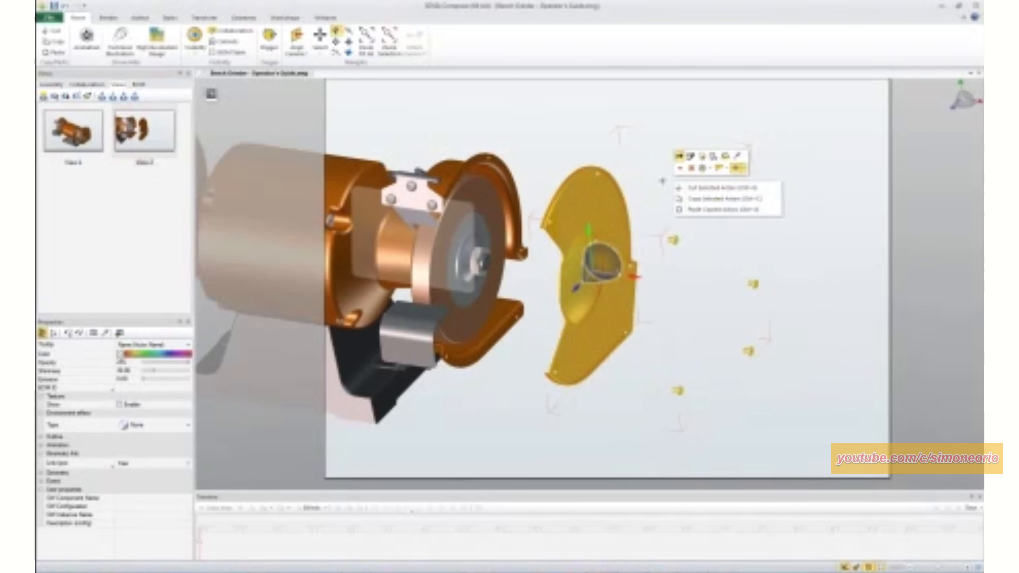
{"action": "left_click", "coordinate": [687, 168]}
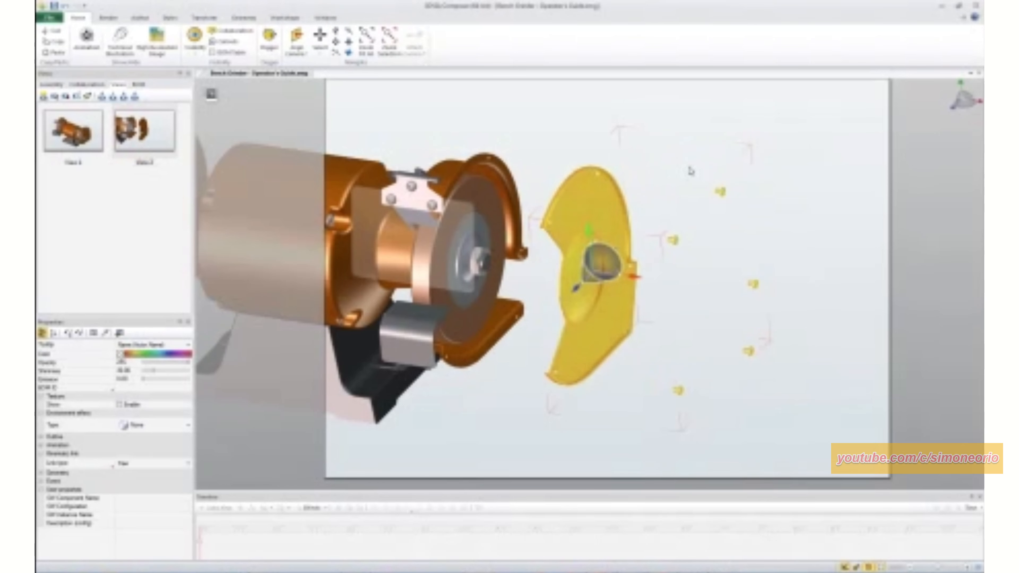
{"action": "key", "text": "Delete"}
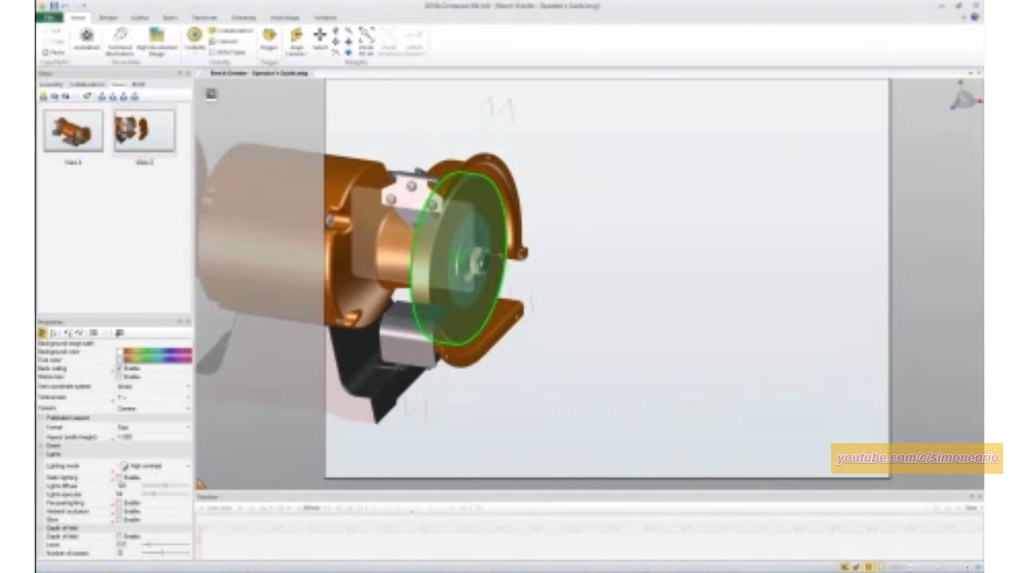
Step: Translate the Grinding Wheel subassembly outward along the shaft axis until it is clear of the guard
{"action": "left_click", "coordinate": [499, 254]}
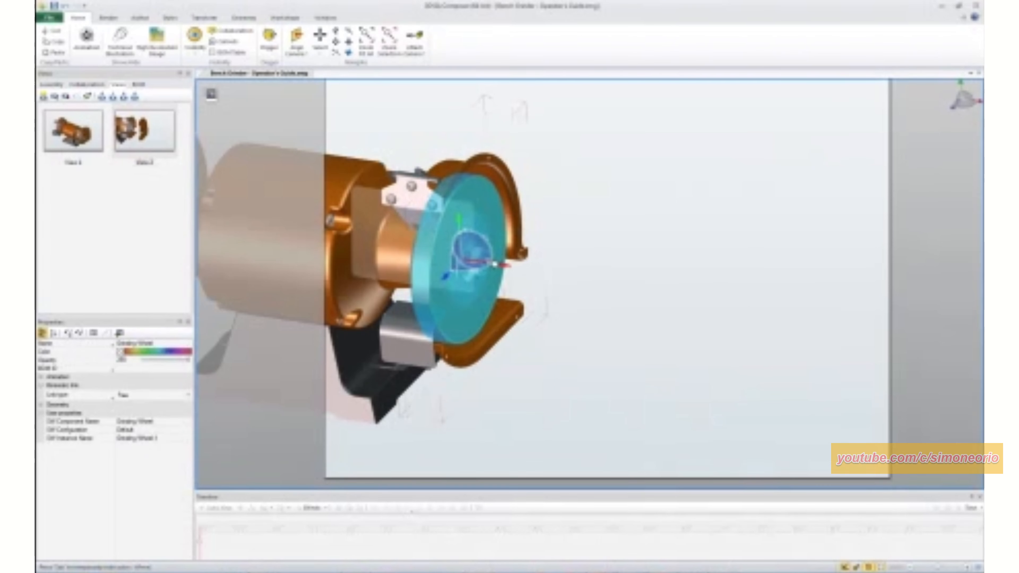
{"action": "left_click_drag", "start_coordinate": [498, 264], "coordinate": [634, 299]}
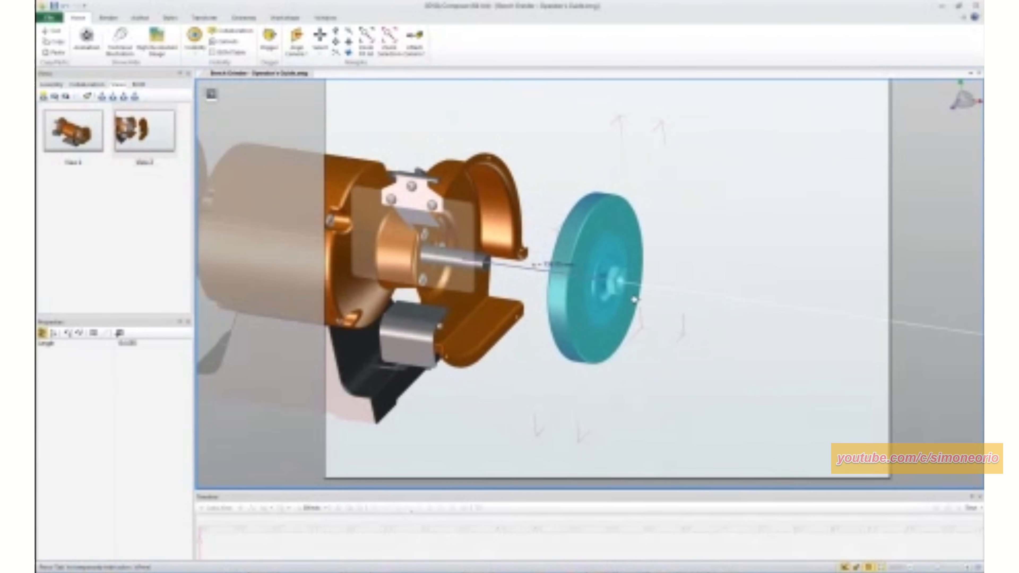
{"action": "left_click", "coordinate": [724, 258]}
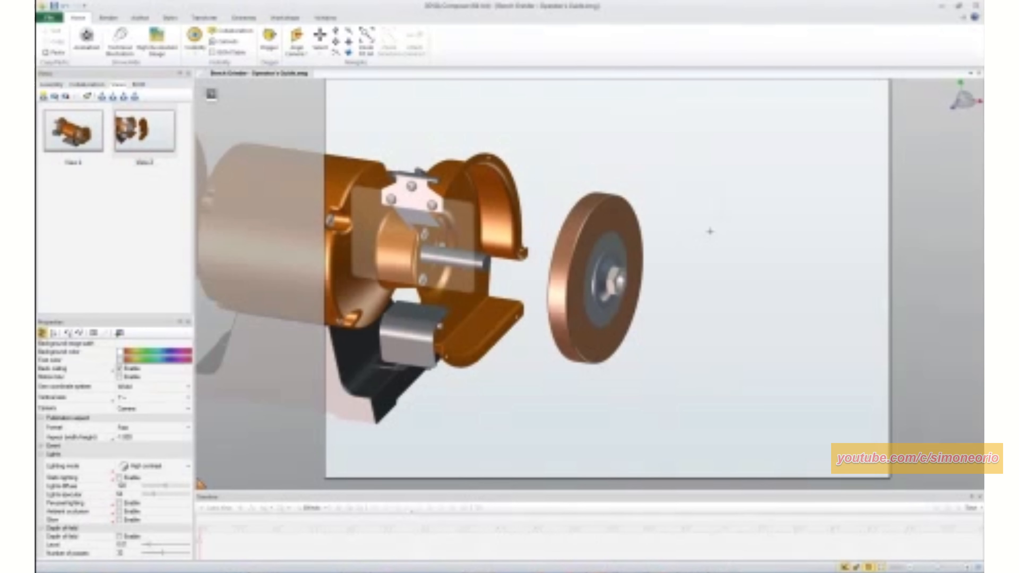
Step: Explode the grinding wheel, its two flanges and the nut linearly along the shaft axis, and store this as a new view
{"action": "left_click_drag", "start_coordinate": [678, 172], "coordinate": [540, 388]}
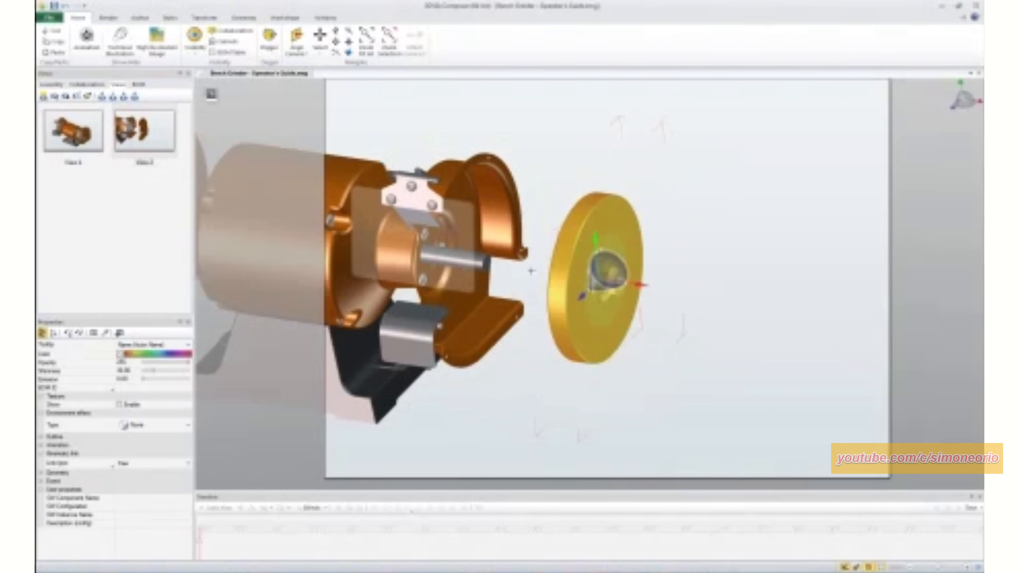
{"action": "left_click", "coordinate": [192, 19]}
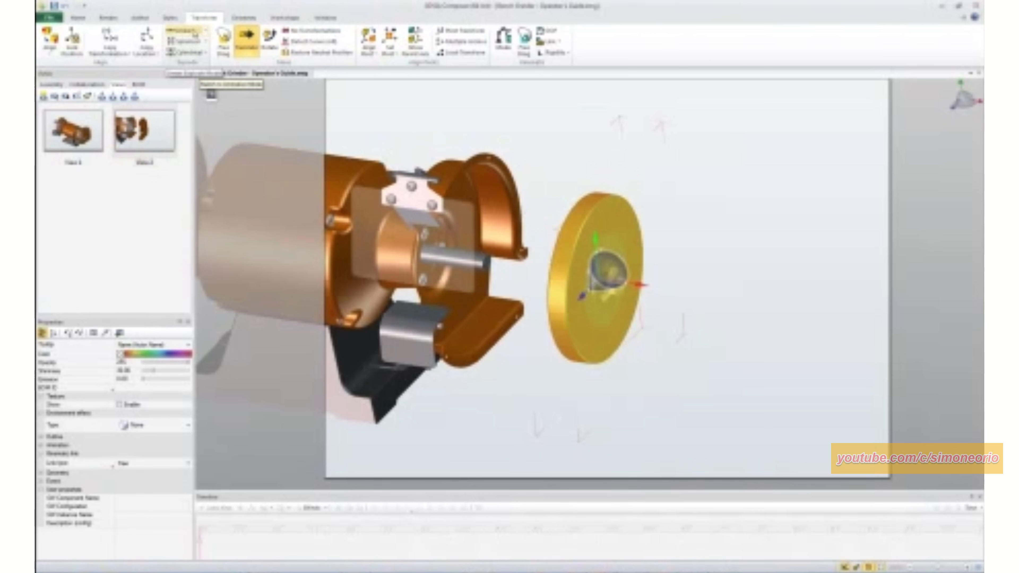
{"action": "left_click", "coordinate": [194, 34]}
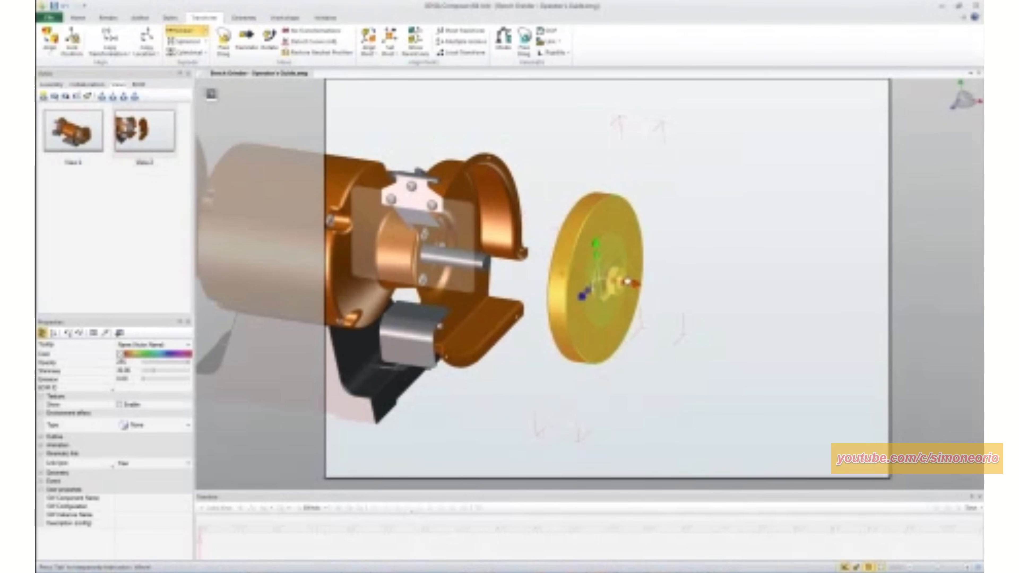
{"action": "left_click_drag", "start_coordinate": [628, 282], "coordinate": [829, 337]}
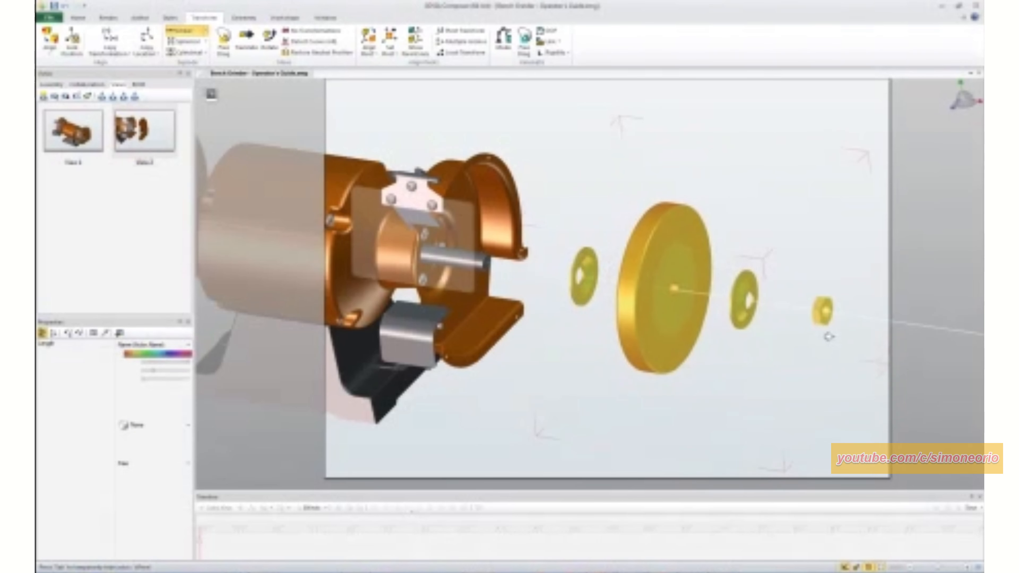
{"action": "left_click", "coordinate": [642, 414]}
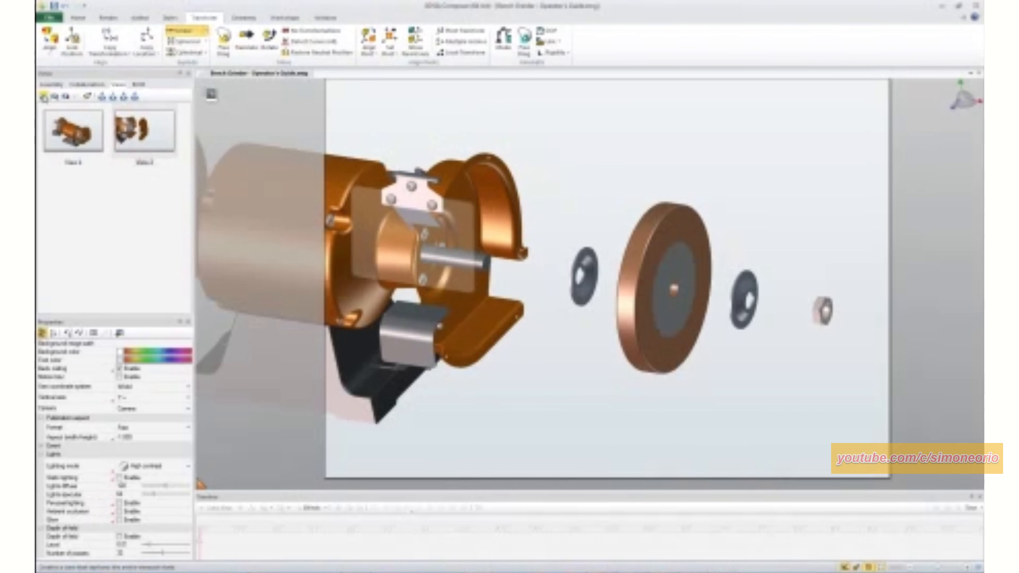
{"action": "left_click", "coordinate": [43, 96]}
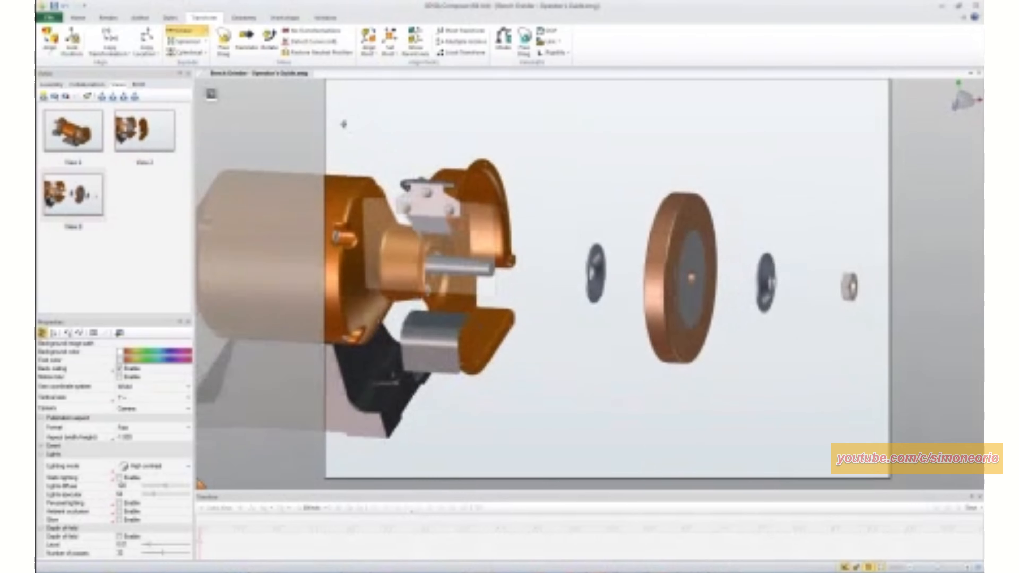
Step: Isolate the Guard Assembly (LH) at the grinder's other end by hiding everything except that assembly
{"action": "right_click", "coordinate": [336, 124]}
{"action": "left_click", "coordinate": [338, 124]}
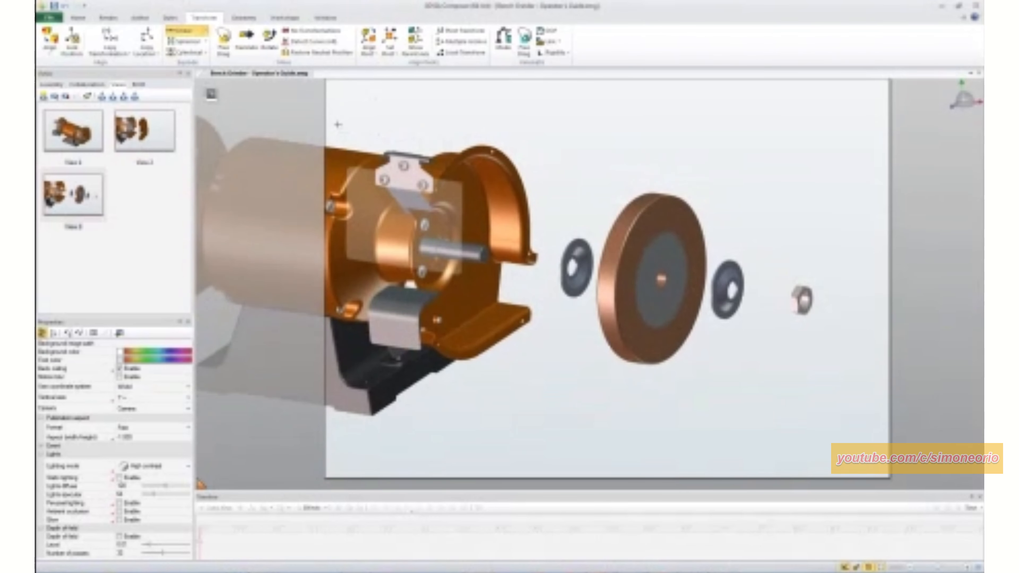
{"action": "left_click_drag", "start_coordinate": [337, 125], "coordinate": [630, 155]}
{"action": "middle_click_drag", "start_coordinate": [630, 155], "coordinate": [659, 158]}
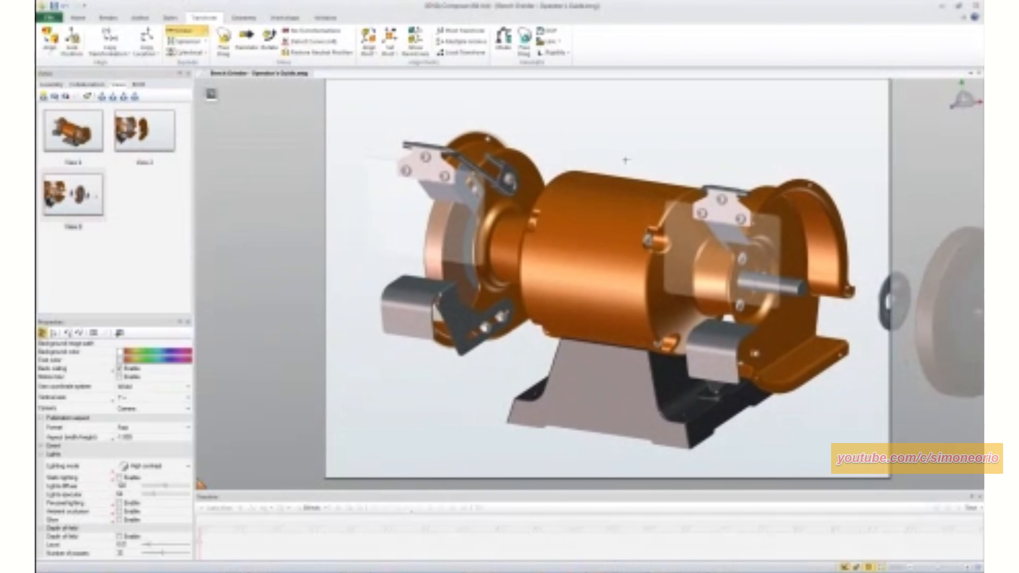
{"action": "left_click", "coordinate": [510, 273]}
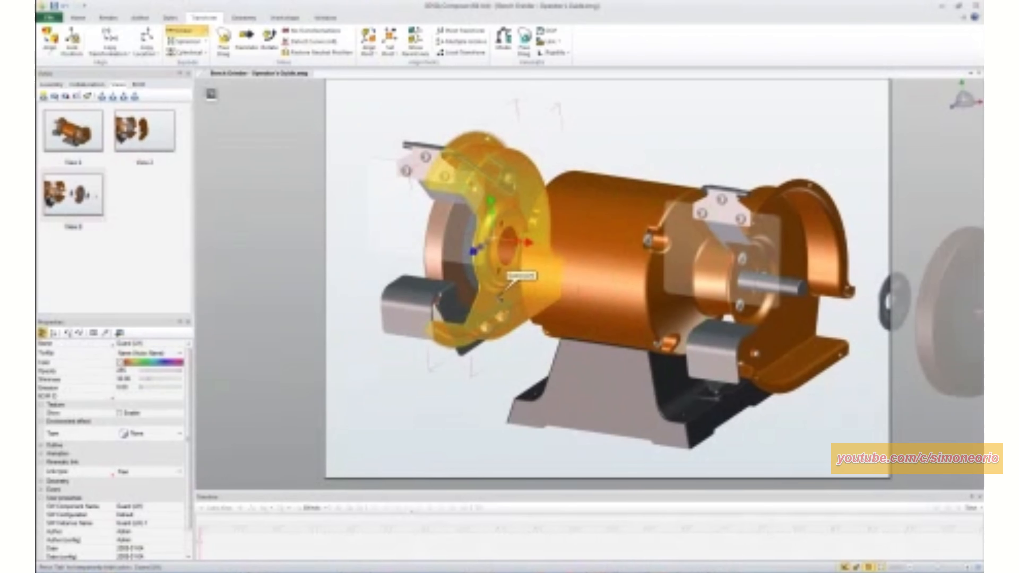
{"action": "left_click", "coordinate": [510, 273], "text": "alt"}
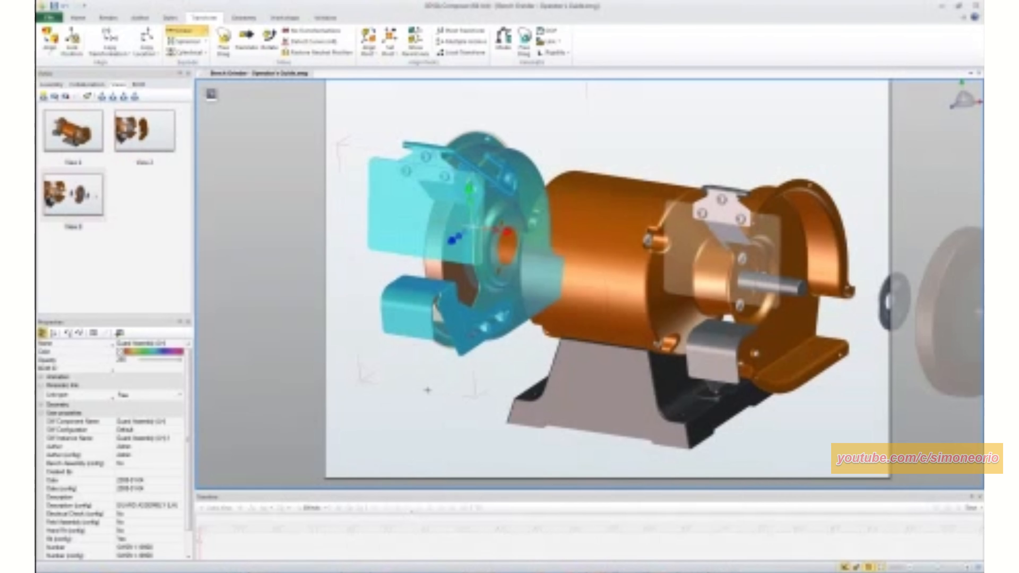
{"action": "key", "text": "shift+Tab"}
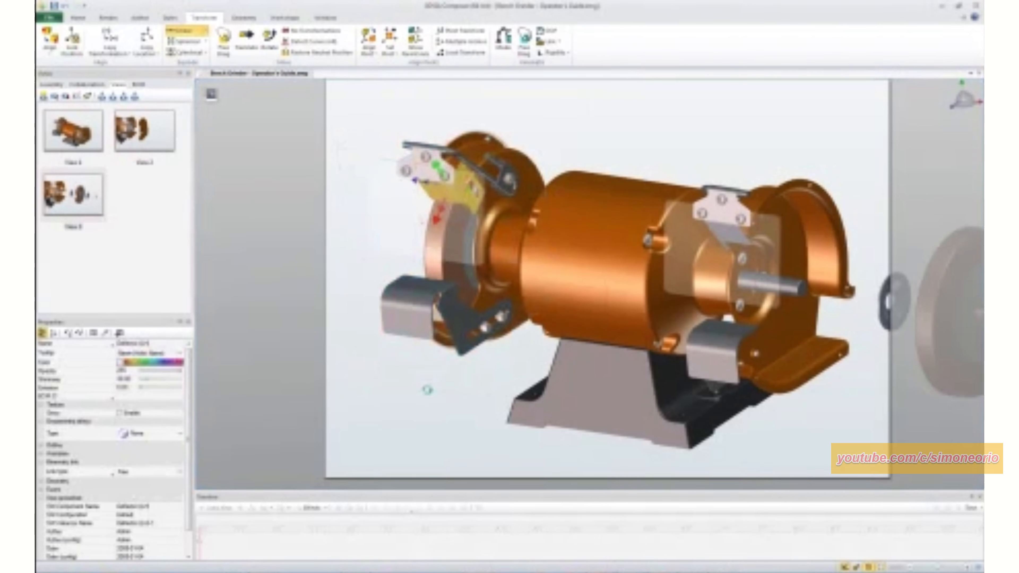
{"action": "key", "text": "Tab"}
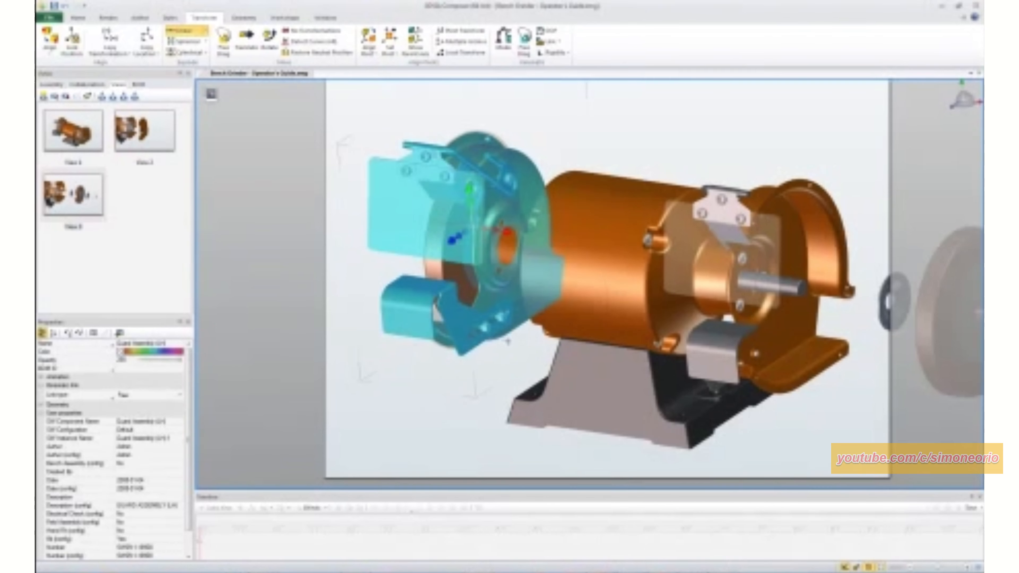
{"action": "left_click", "coordinate": [508, 349]}
{"action": "left_click", "coordinate": [507, 321]}
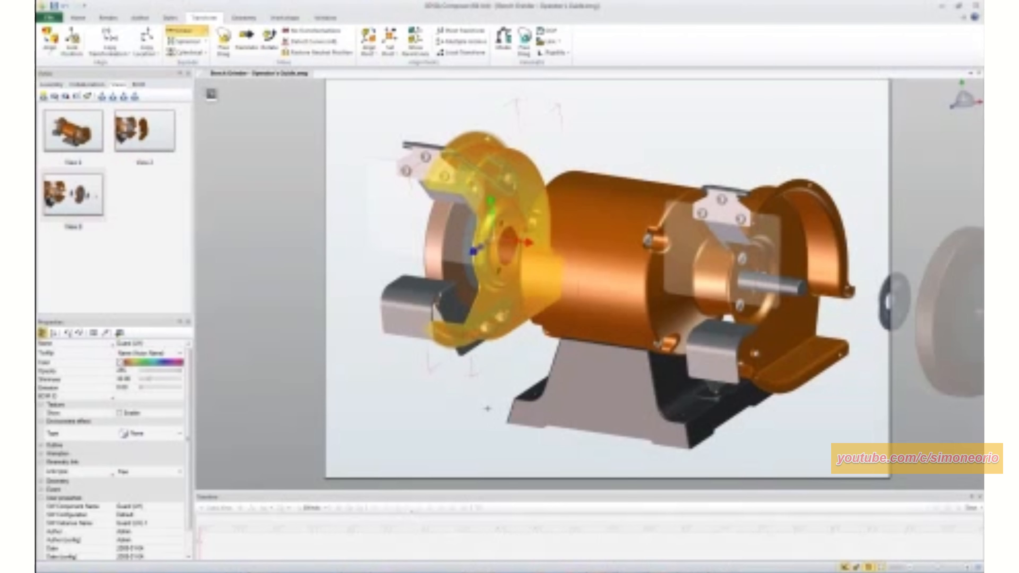
{"action": "key", "text": "Tab"}
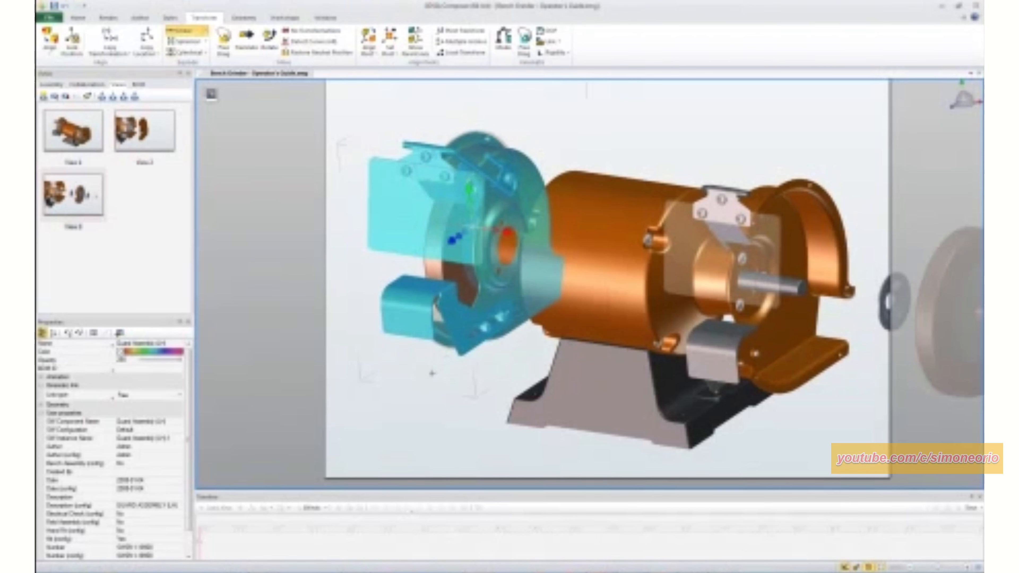
{"action": "right_click", "coordinate": [584, 139]}
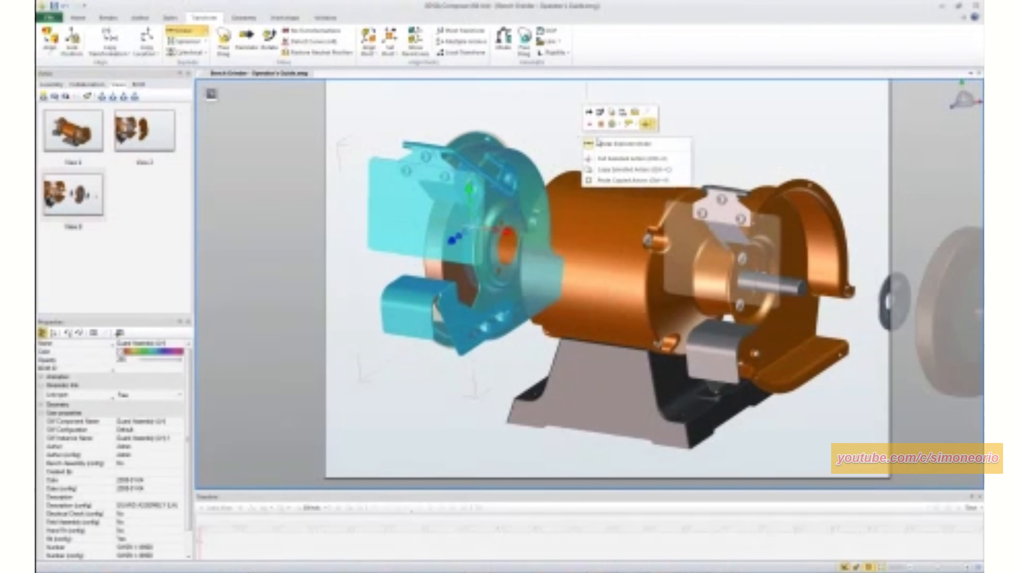
{"action": "left_click", "coordinate": [589, 125]}
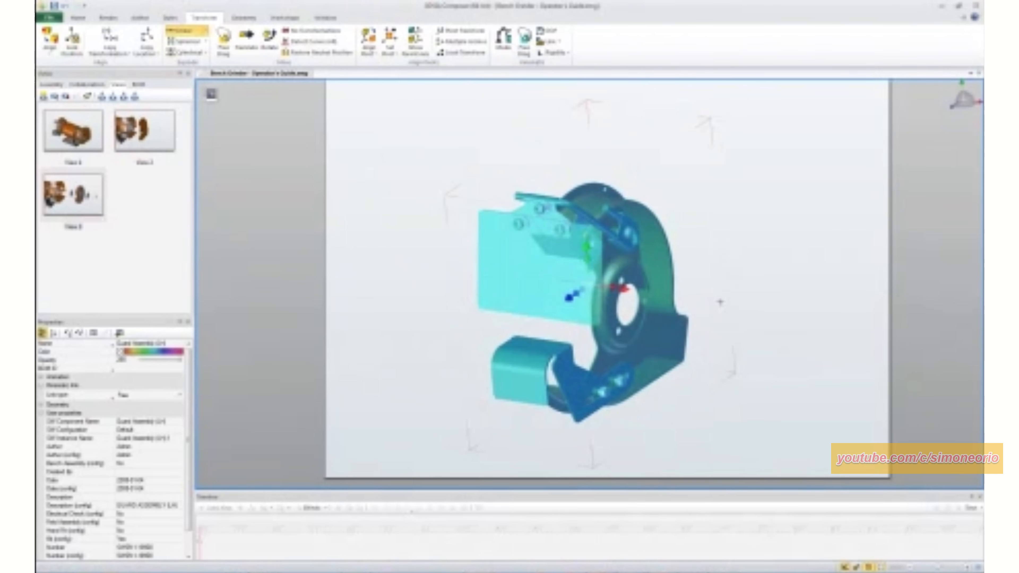
{"action": "middle_click_drag", "start_coordinate": [696, 266], "coordinate": [675, 255]}
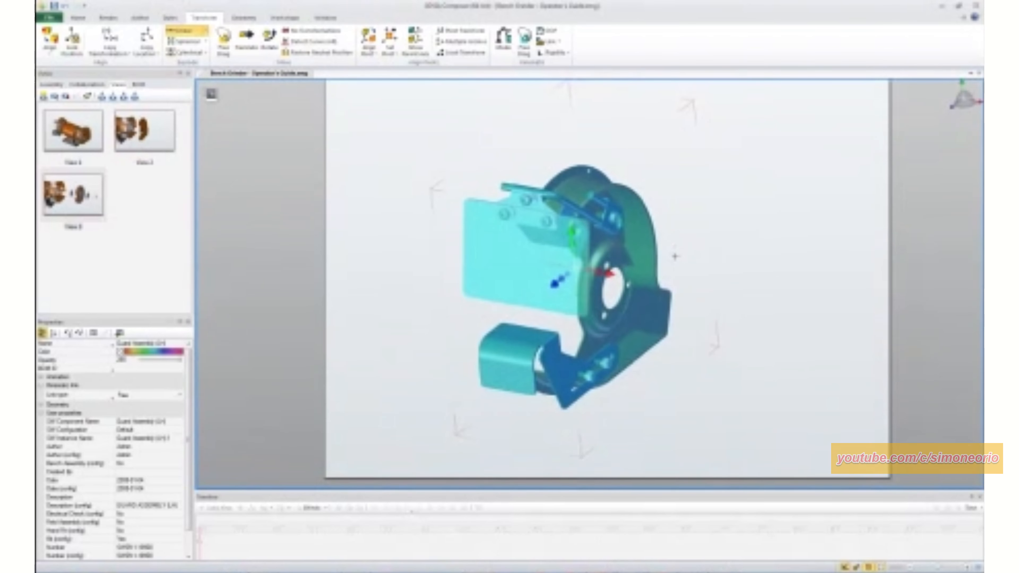
{"action": "left_click", "coordinate": [676, 272]}
Step: Translate the tool rest together with its screws and washers outward along the shaft axis until clear of the guard
{"action": "scroll", "coordinate": [689, 316], "scroll_direction": "down", "scroll_amount": 2}
{"action": "scroll", "coordinate": [689, 316], "scroll_direction": "up", "scroll_amount": 2}
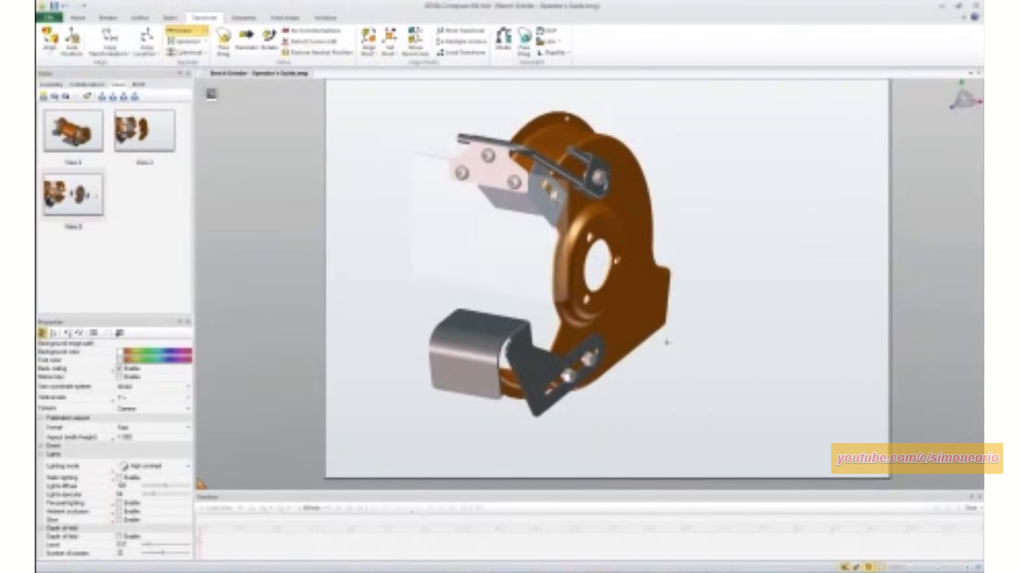
{"action": "middle_click_drag", "start_coordinate": [712, 328], "coordinate": [653, 303]}
{"action": "scroll", "coordinate": [653, 294], "scroll_direction": "down", "scroll_amount": 2}
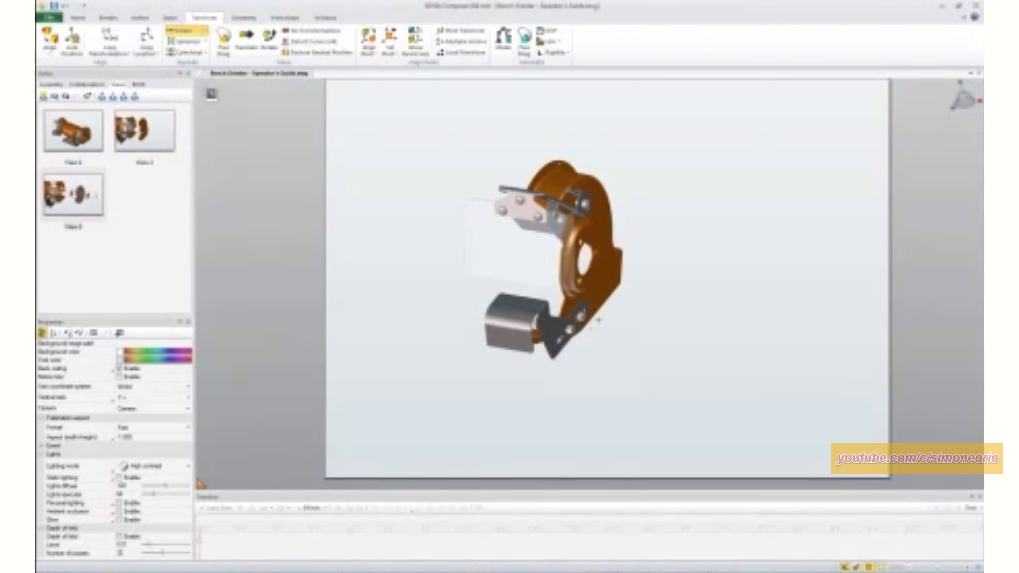
{"action": "left_click", "coordinate": [586, 351]}
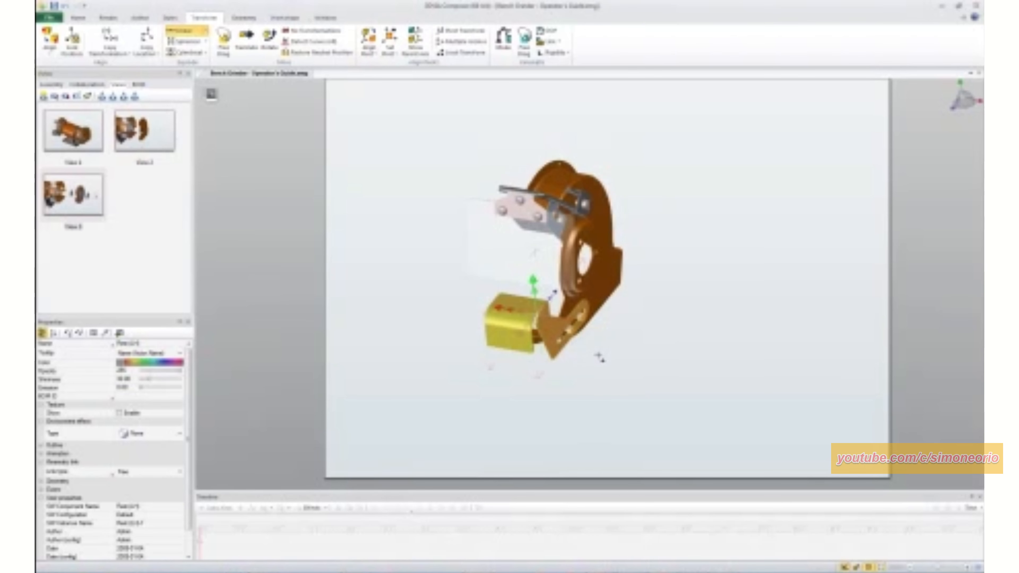
{"action": "left_click_drag", "start_coordinate": [554, 302], "coordinate": [552, 302], "text": "ctrl"}
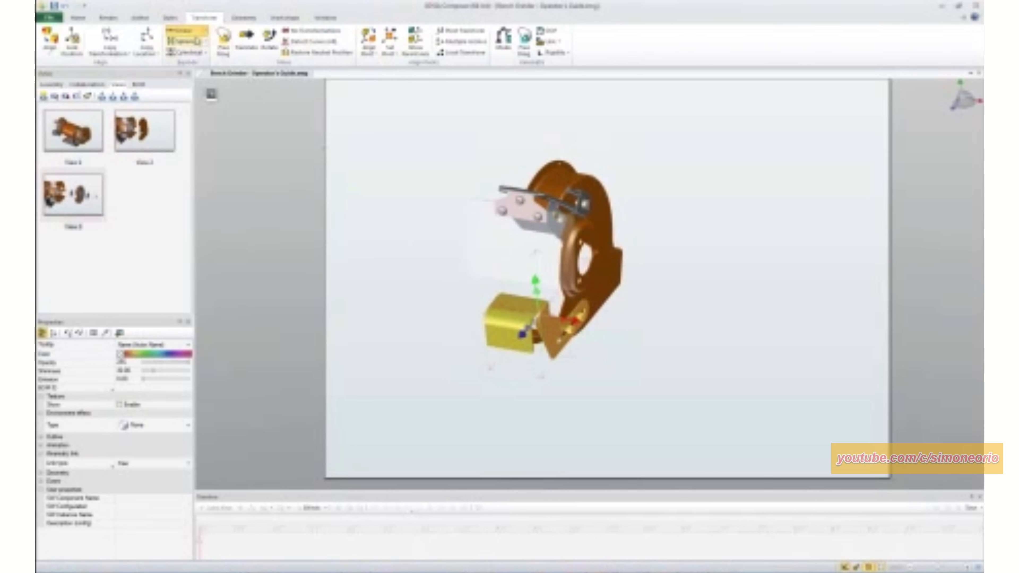
{"action": "left_click", "coordinate": [246, 40]}
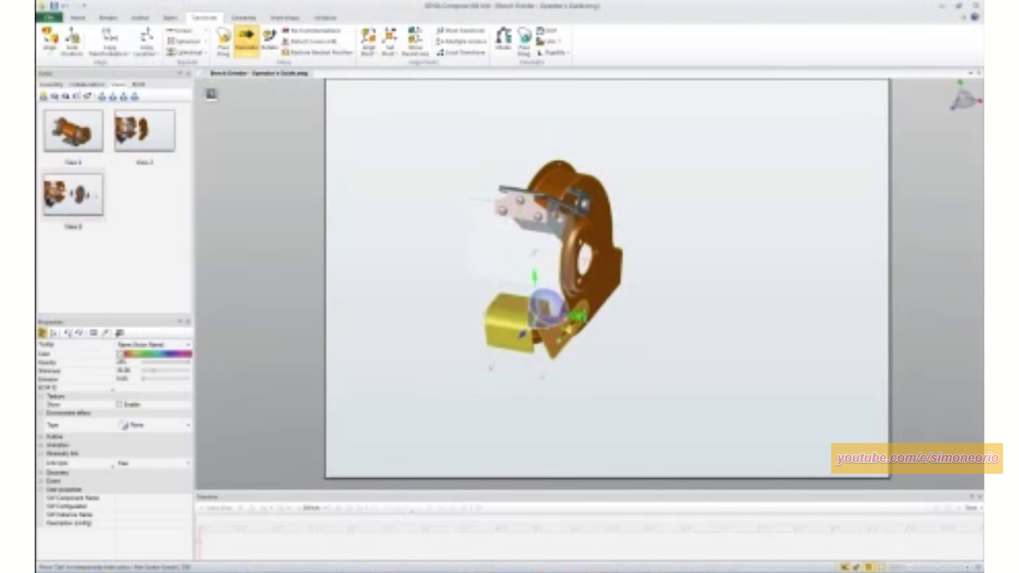
{"action": "left_click_drag", "start_coordinate": [579, 322], "coordinate": [681, 346]}
{"action": "middle_click_drag", "start_coordinate": [737, 371], "coordinate": [708, 361]}
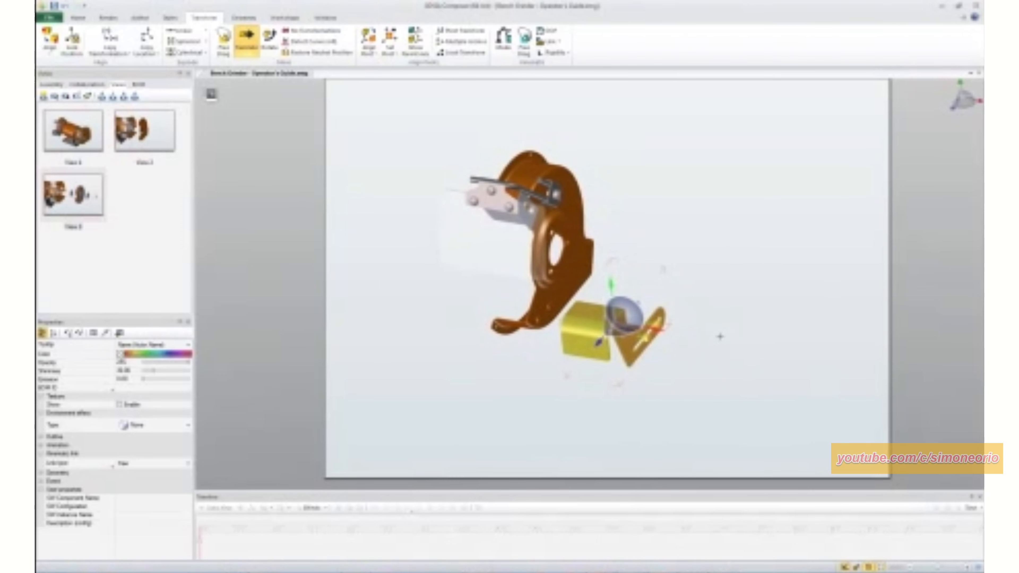
{"action": "mouse_move", "coordinate": [696, 332]}
{"action": "right_mouse_down"}
{"action": "mouse_move", "coordinate": [704, 332]}
{"action": "mouse_move", "coordinate": [696, 330]}
{"action": "right_mouse_up"}
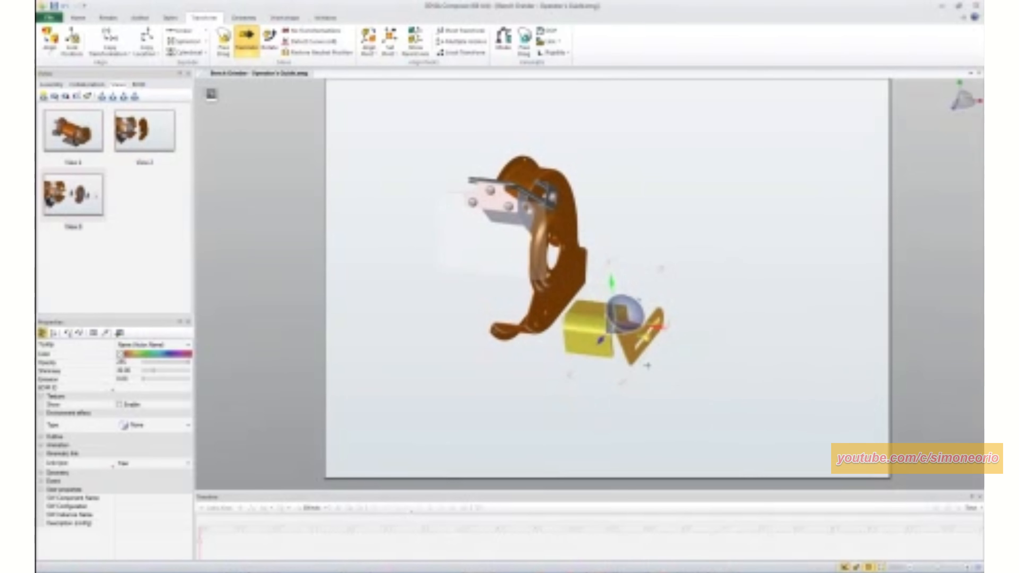
{"action": "scroll", "coordinate": [646, 364], "scroll_direction": "down", "scroll_amount": 2}
{"action": "scroll", "coordinate": [663, 348], "scroll_direction": "up", "scroll_amount": 2}
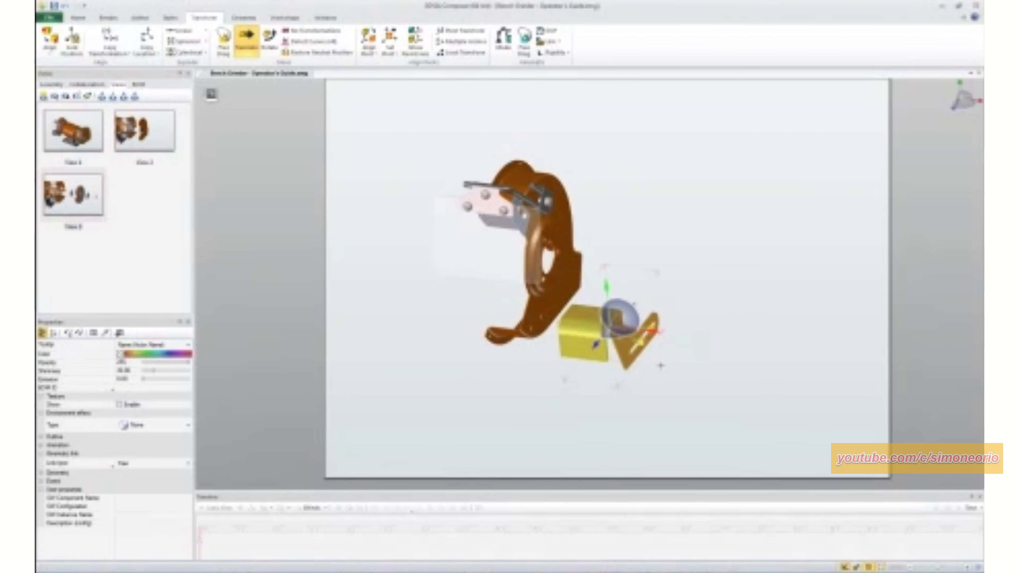
{"action": "left_click", "coordinate": [666, 353]}
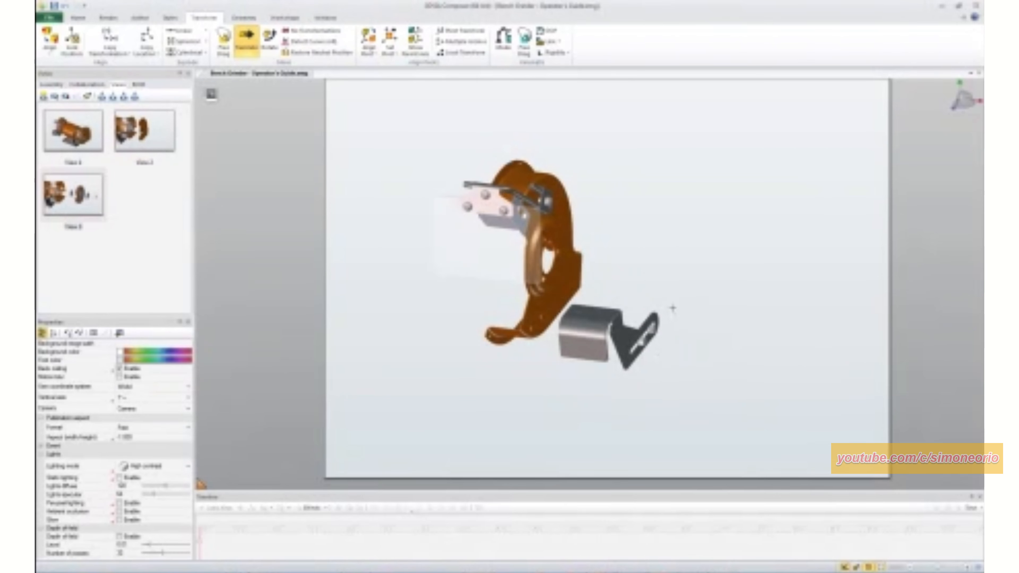
Step: Translate the tool rest's screws and washers further out along the shaft axis, then move only the washers partway back toward the rest
{"action": "left_click", "coordinate": [638, 367]}
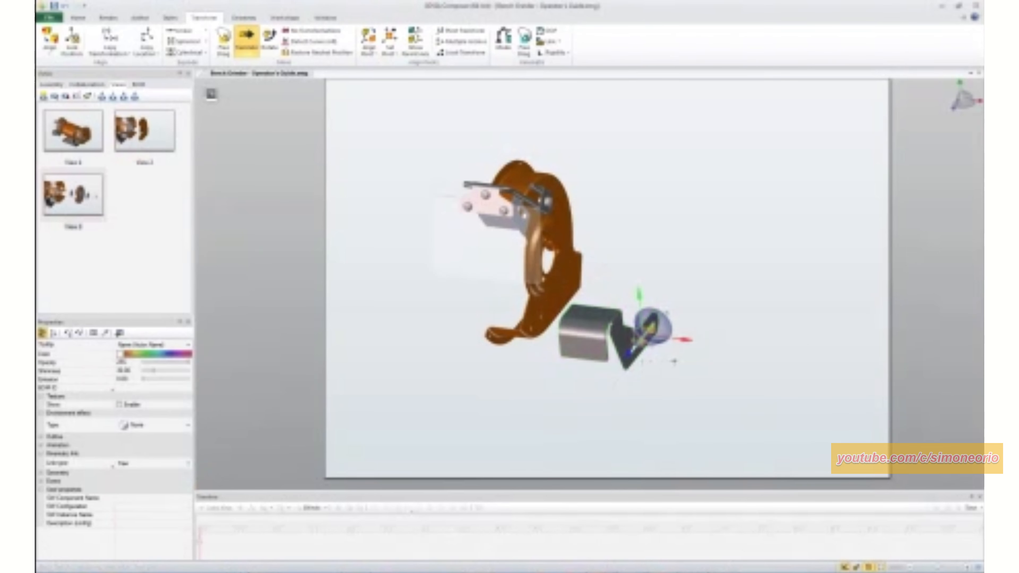
{"action": "left_click_drag", "start_coordinate": [686, 341], "coordinate": [762, 379]}
{"action": "left_click", "coordinate": [791, 297]}
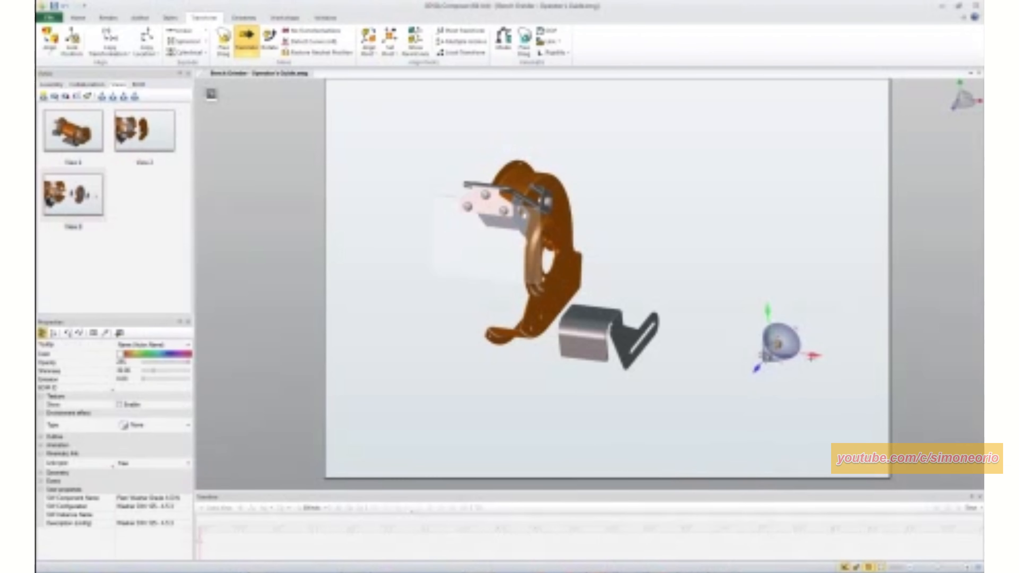
{"action": "left_click_drag", "start_coordinate": [809, 356], "coordinate": [747, 348]}
{"action": "left_click", "coordinate": [726, 273]}
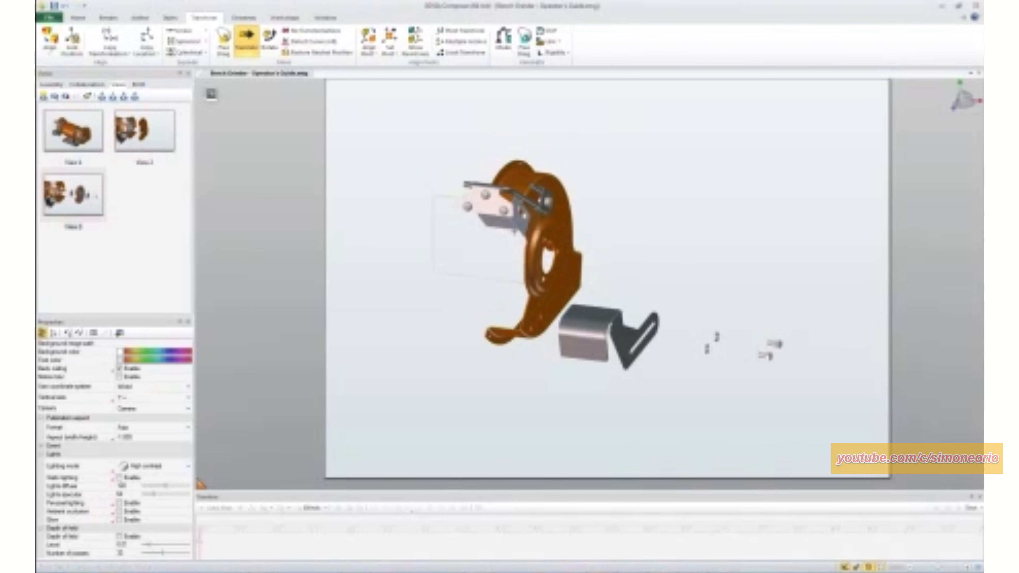
Step: Copy the tool rest's transformation to the deflector and its fasteners
{"action": "left_click", "coordinate": [517, 225]}
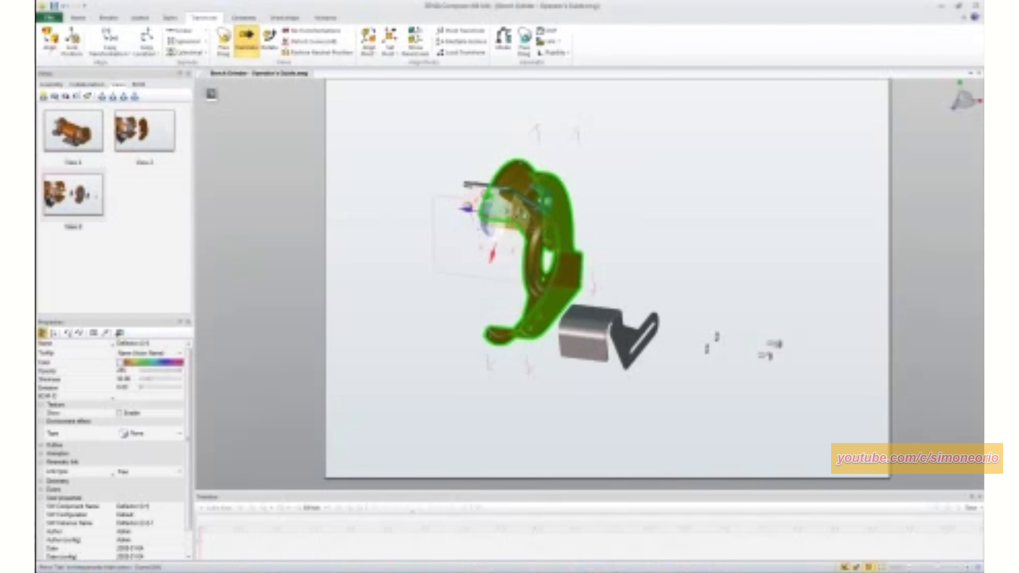
{"action": "left_click", "coordinate": [560, 225], "text": "ctrl"}
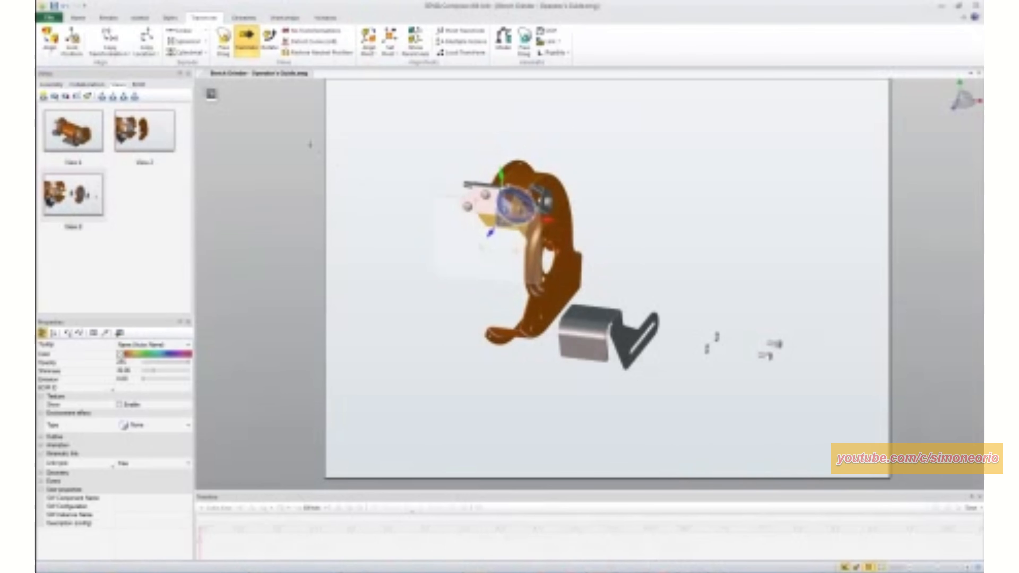
{"action": "left_click", "coordinate": [108, 40]}
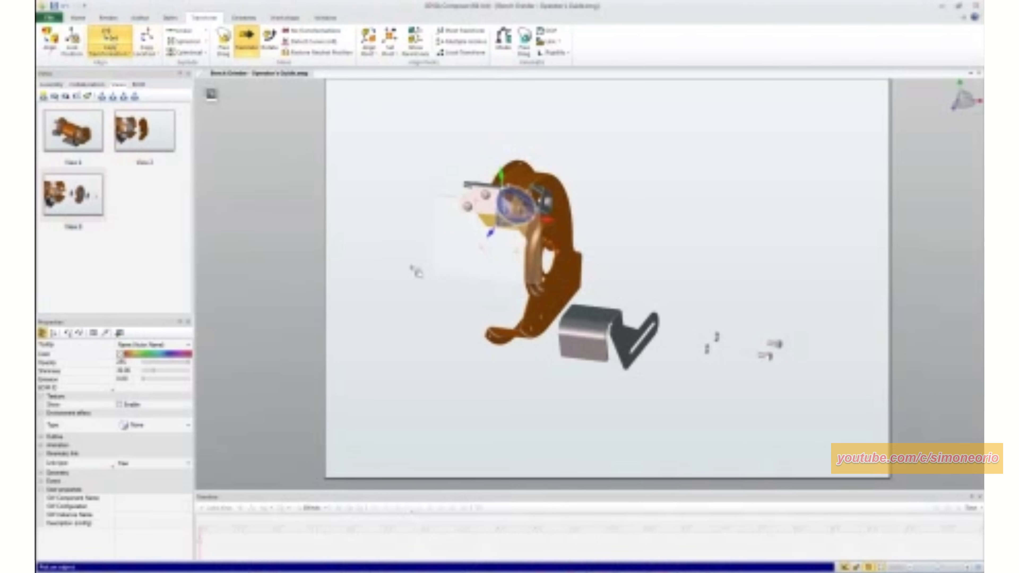
{"action": "left_click", "coordinate": [599, 317]}
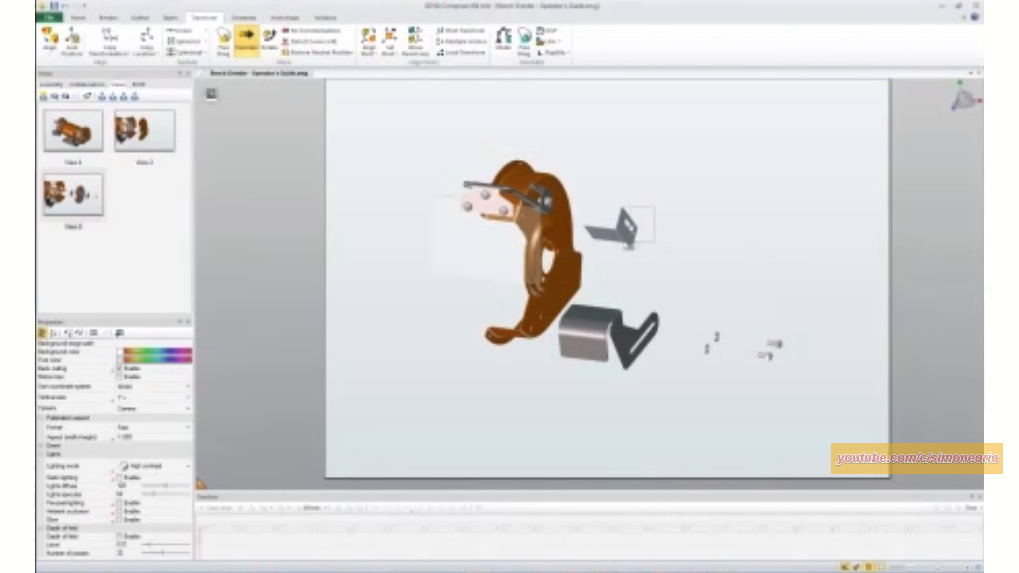
Step: Copy the exploded tool-rest washer's transformation to the deflector's washer and the tool-rest screw's transformation to the deflector's screw
{"action": "left_click", "coordinate": [633, 245]}
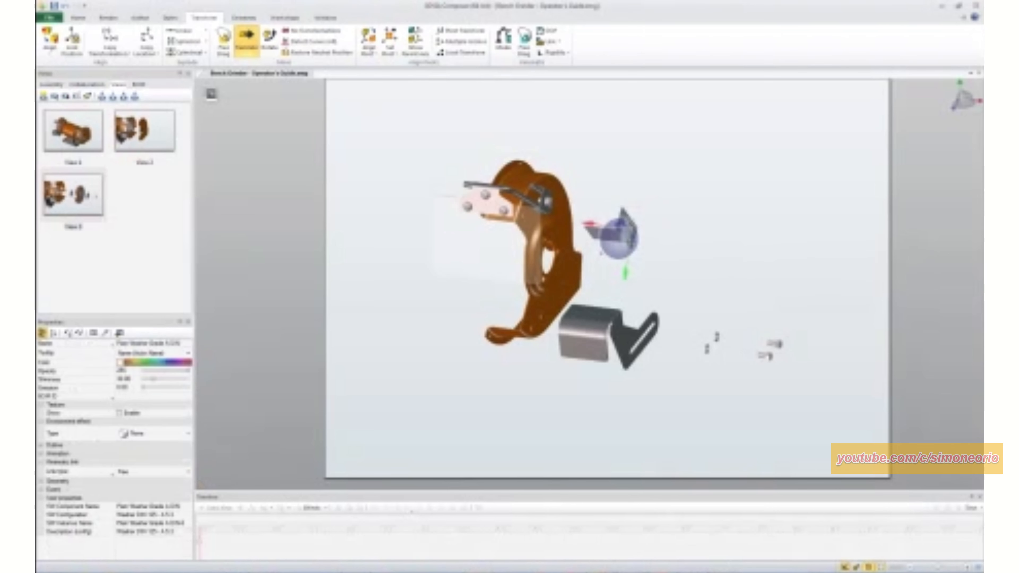
{"action": "left_click", "coordinate": [112, 38]}
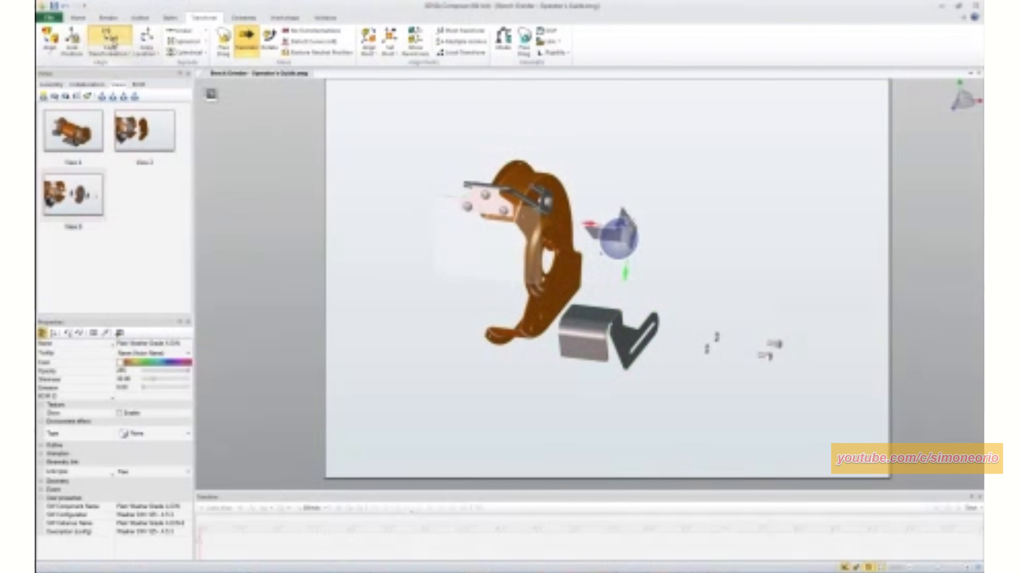
{"action": "left_click", "coordinate": [718, 336]}
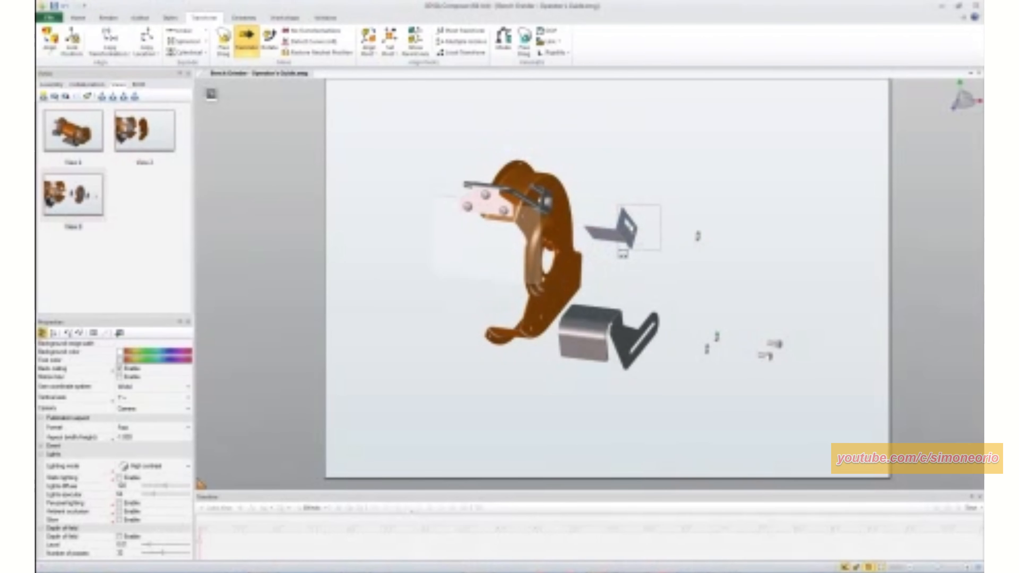
{"action": "left_click", "coordinate": [623, 245]}
{"action": "left_click", "coordinate": [122, 44]}
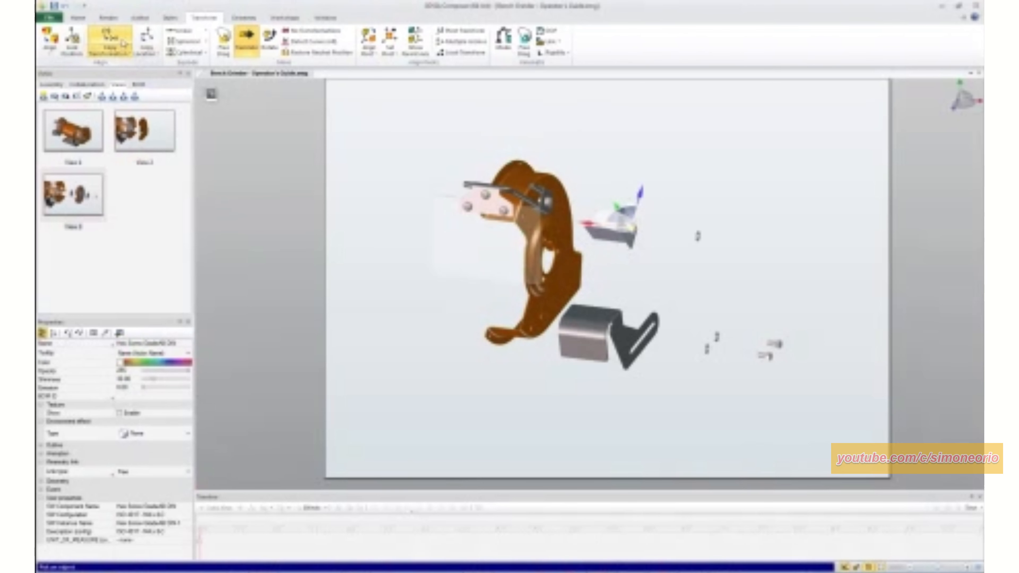
{"action": "left_click", "coordinate": [779, 345]}
{"action": "left_click", "coordinate": [732, 304]}
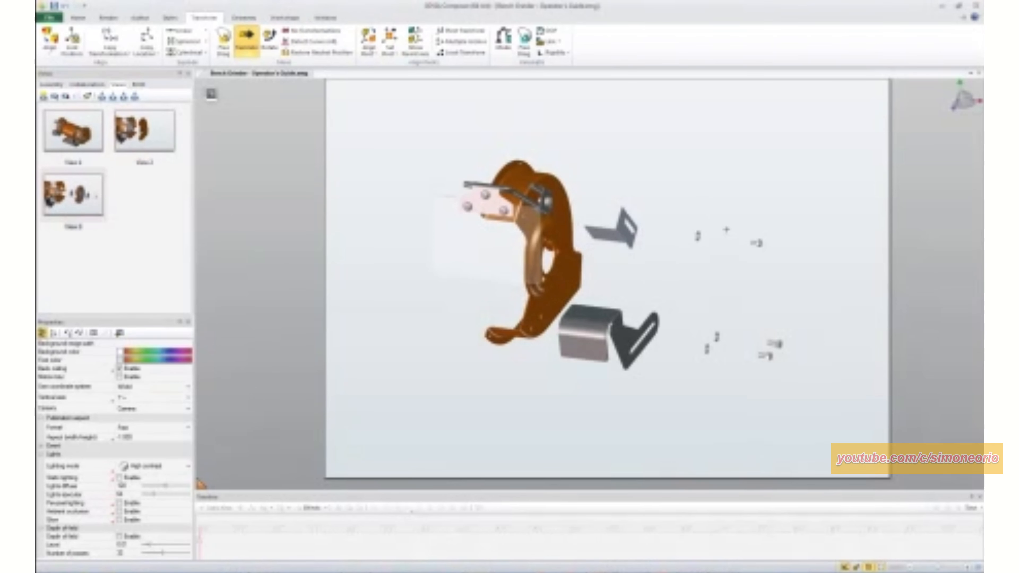
Step: Translate the transparent eye shield with its bracket, arm and fasteners upward and outward until clear of the guard, leaving the guard in place
{"action": "scroll", "coordinate": [710, 209], "scroll_direction": "down", "scroll_amount": 2}
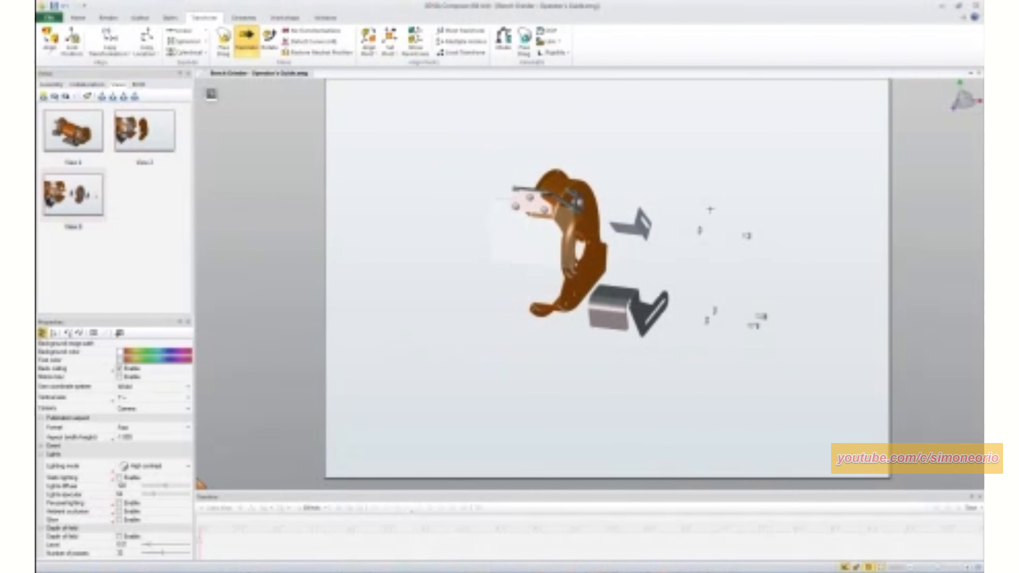
{"action": "right_click", "coordinate": [703, 208]}
{"action": "middle_click_drag", "start_coordinate": [689, 212], "coordinate": [609, 252]}
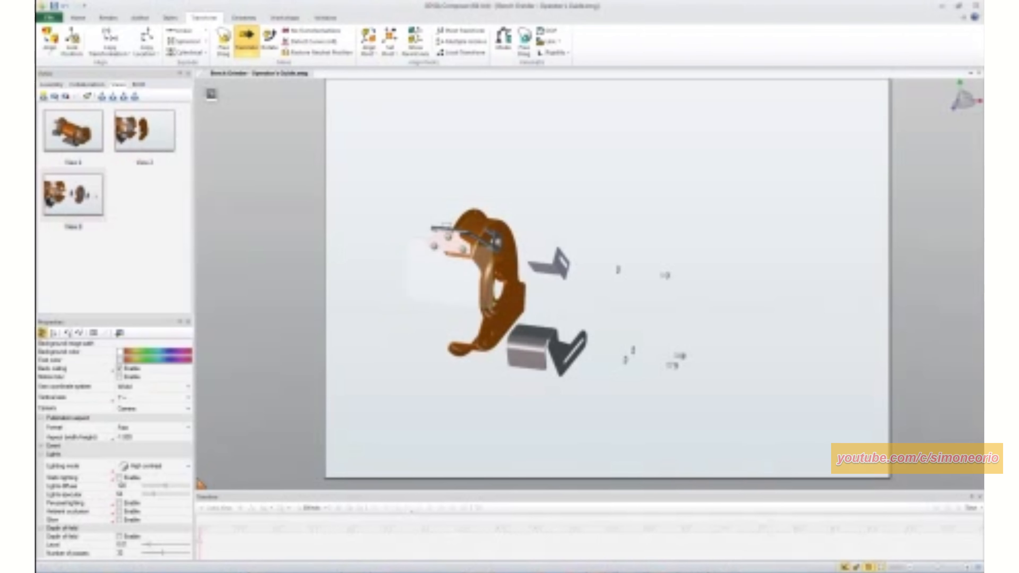
{"action": "left_click_drag", "start_coordinate": [386, 210], "coordinate": [513, 314]}
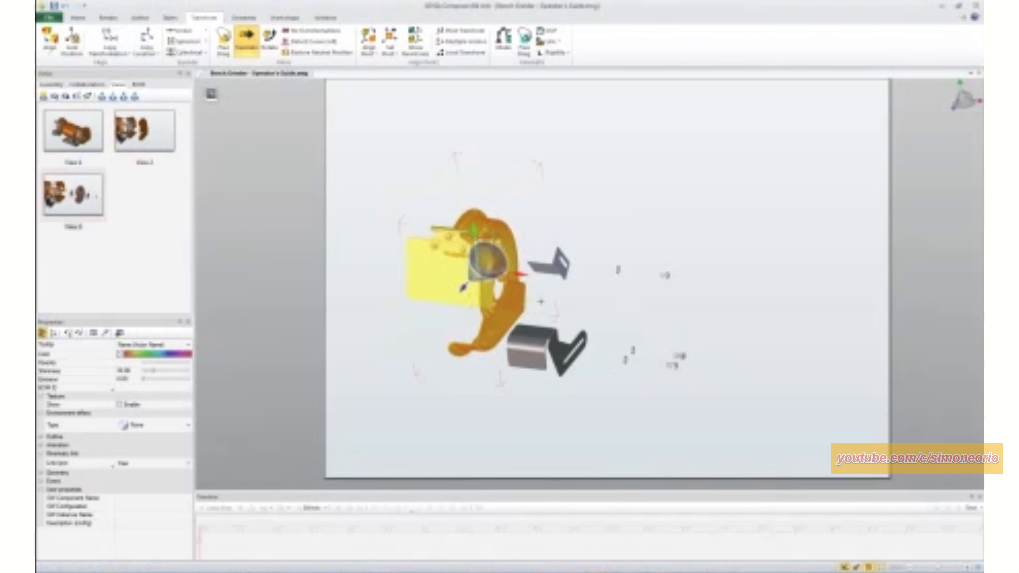
{"action": "right_click", "coordinate": [523, 302]}
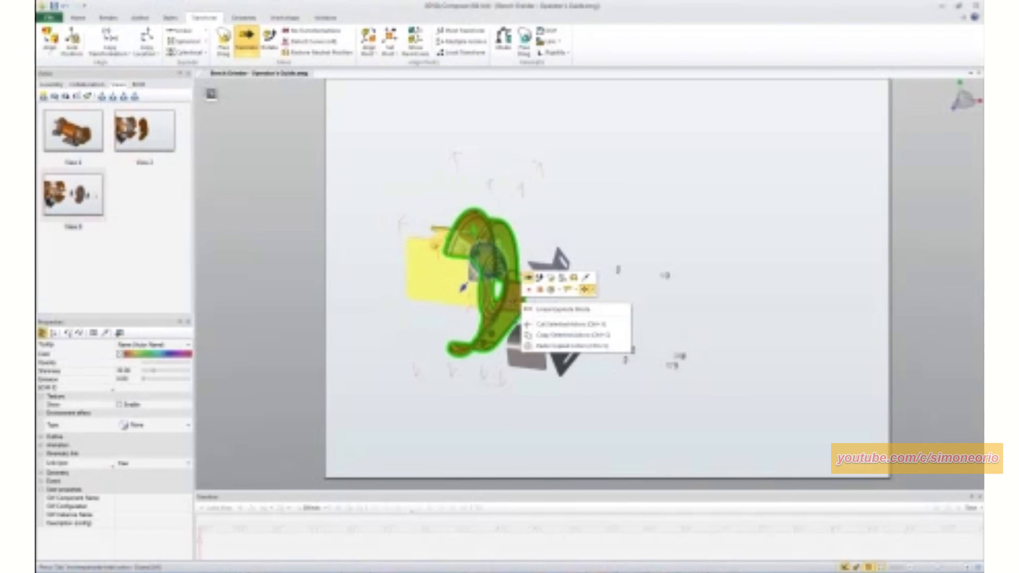
{"action": "left_click", "coordinate": [527, 195]}
{"action": "left_click_drag", "start_coordinate": [507, 200], "coordinate": [392, 313]}
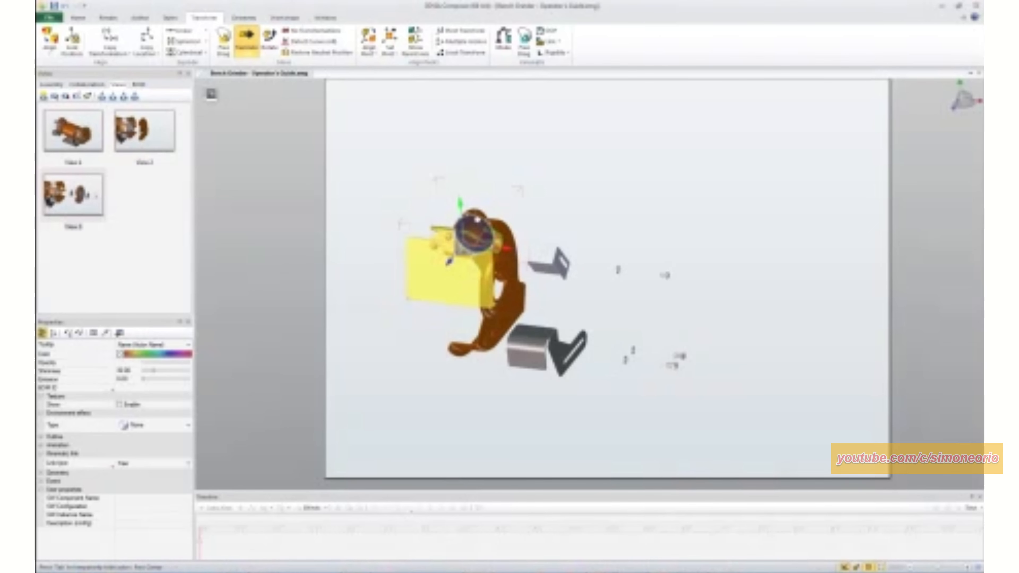
{"action": "left_click_drag", "start_coordinate": [471, 232], "coordinate": [572, 140]}
{"action": "left_click", "coordinate": [699, 174]}
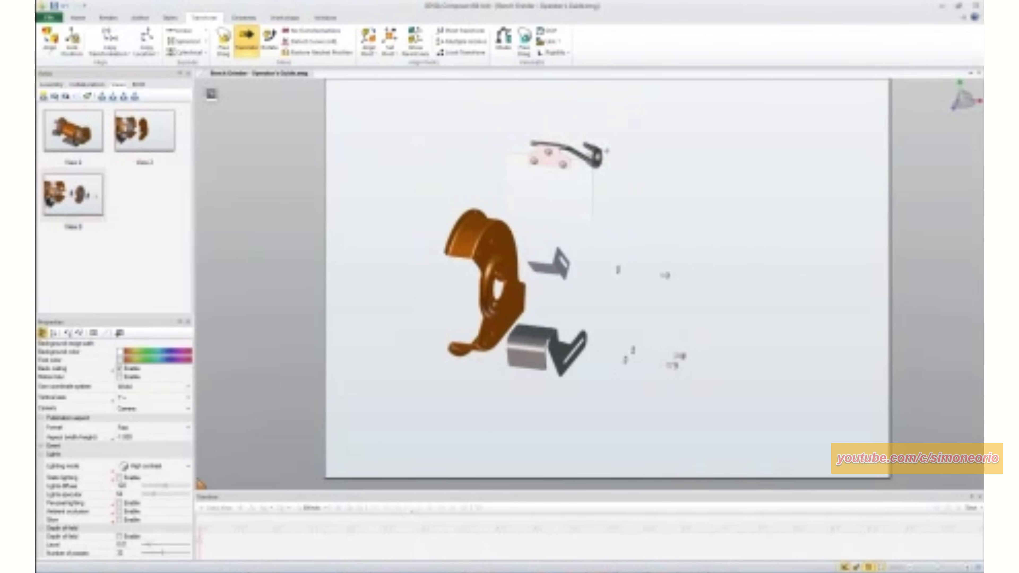
Step: Translate the washer of the eye shield's arm outward along the shaft axis
{"action": "left_click", "coordinate": [598, 158]}
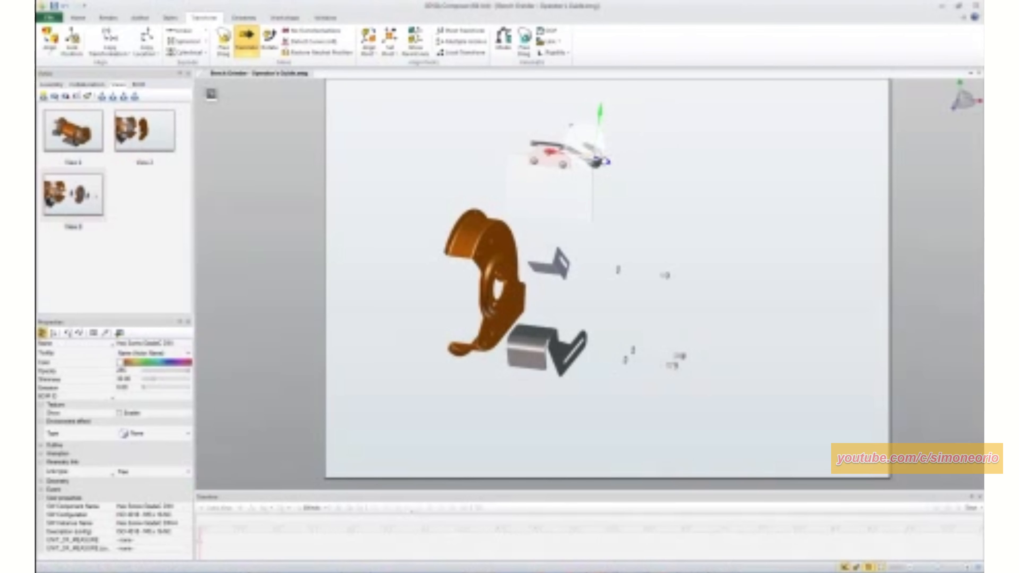
{"action": "left_click", "coordinate": [634, 145]}
{"action": "left_click_drag", "start_coordinate": [609, 139], "coordinate": [685, 170]}
{"action": "left_click", "coordinate": [636, 187]}
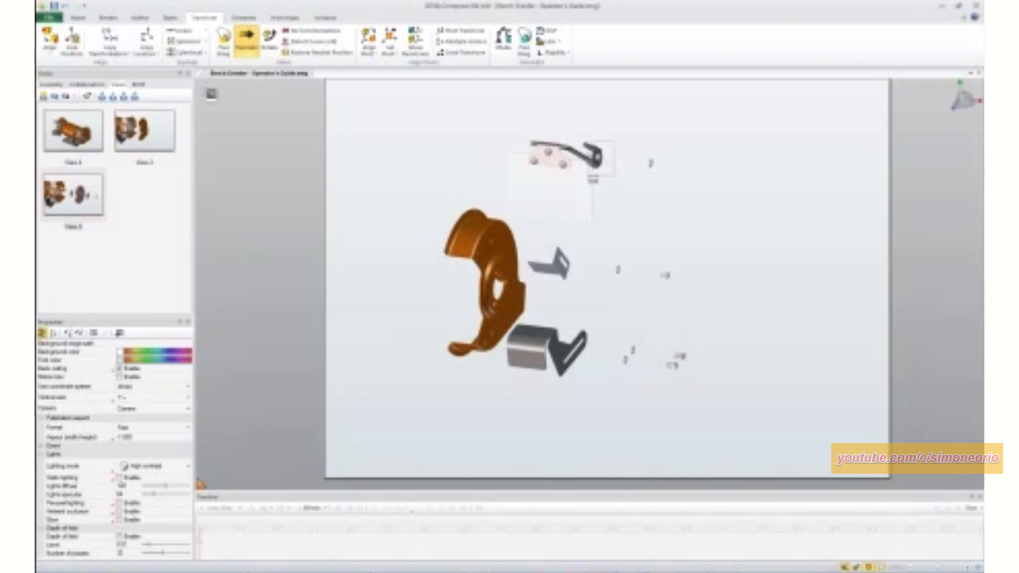
Step: Translate the eye shield arm's screw outward beyond its washer and save the exploded guard assembly as a new view
{"action": "left_click", "coordinate": [586, 177]}
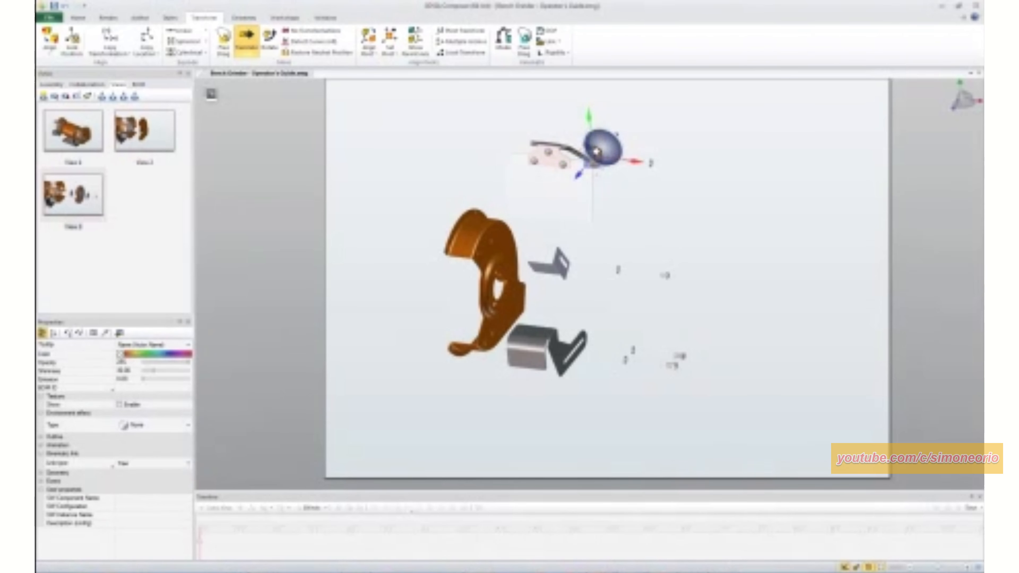
{"action": "key", "text": "Escape"}
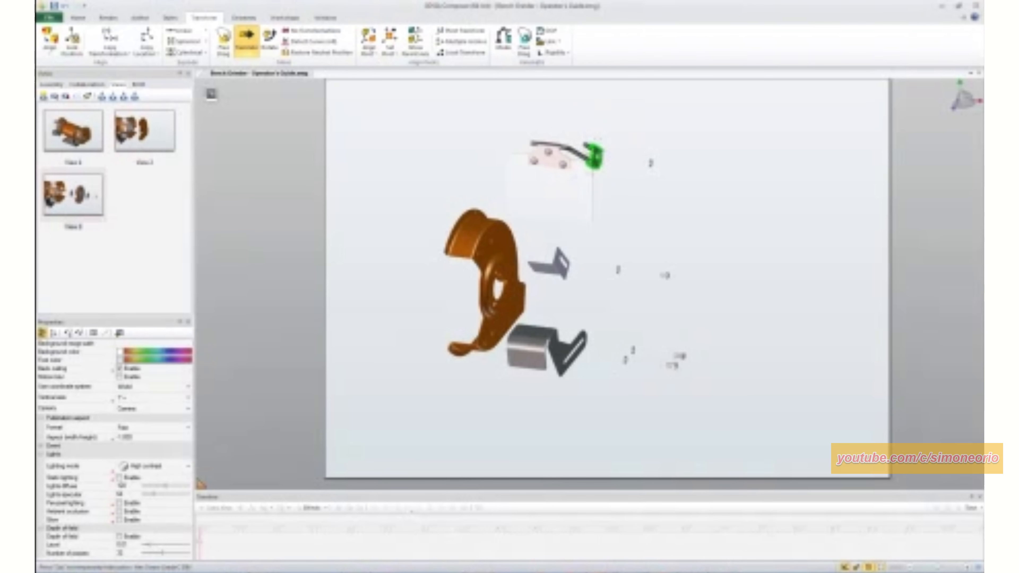
{"action": "left_click", "coordinate": [593, 156]}
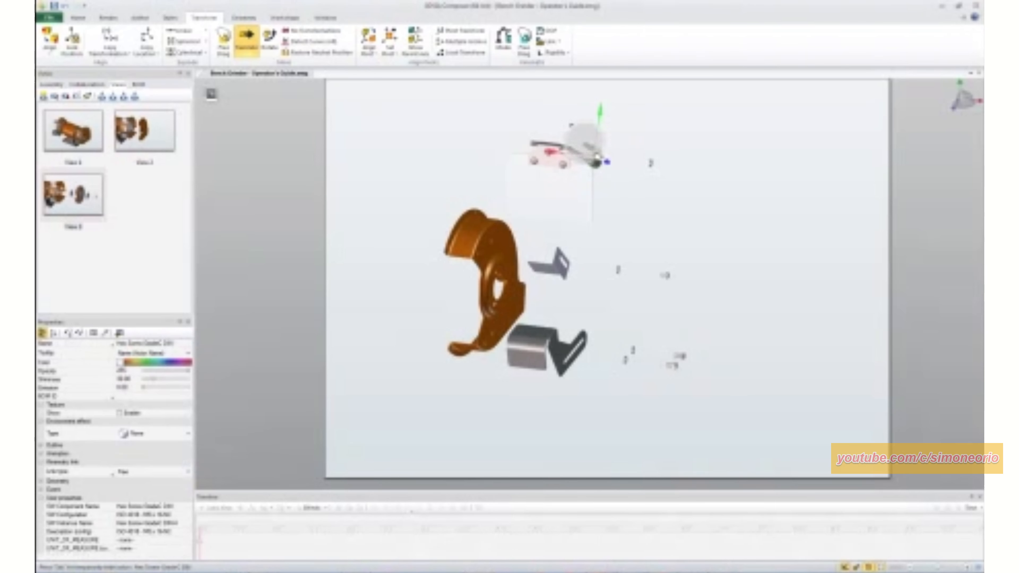
{"action": "left_click_drag", "start_coordinate": [605, 162], "coordinate": [669, 159]}
{"action": "left_click", "coordinate": [652, 126]}
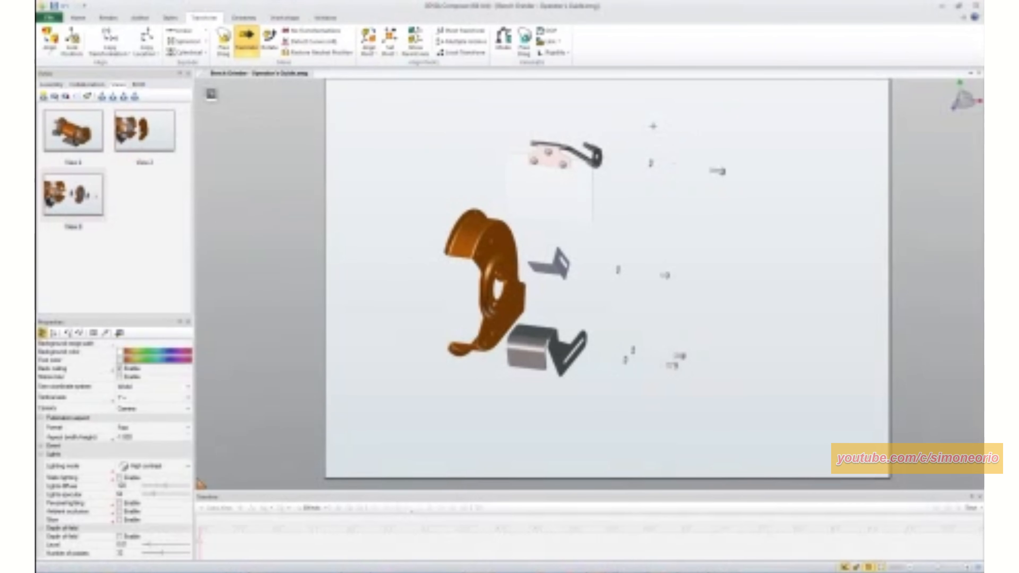
{"action": "left_click", "coordinate": [44, 97]}
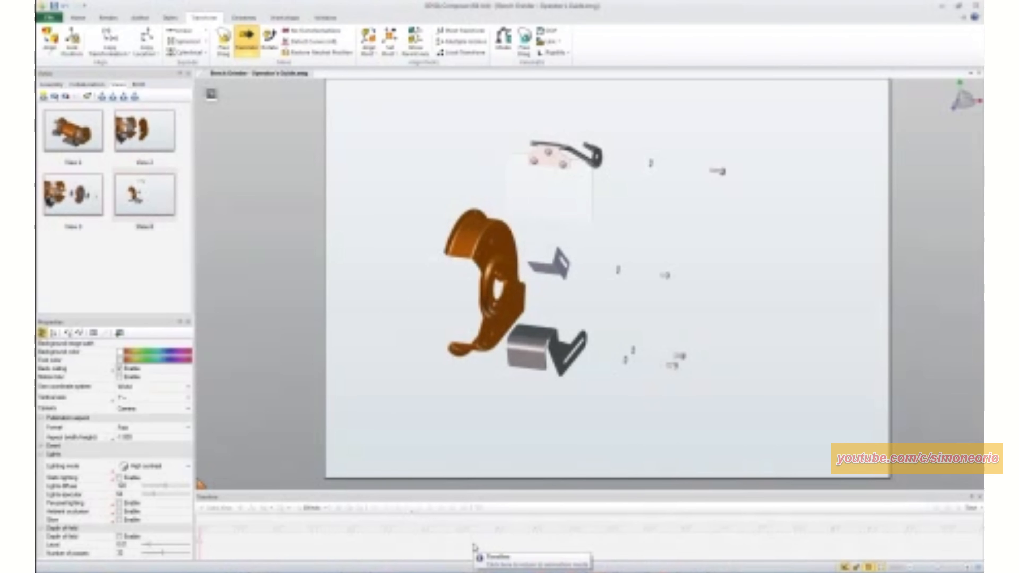
{"action": "key", "text": "alt+Tab"}
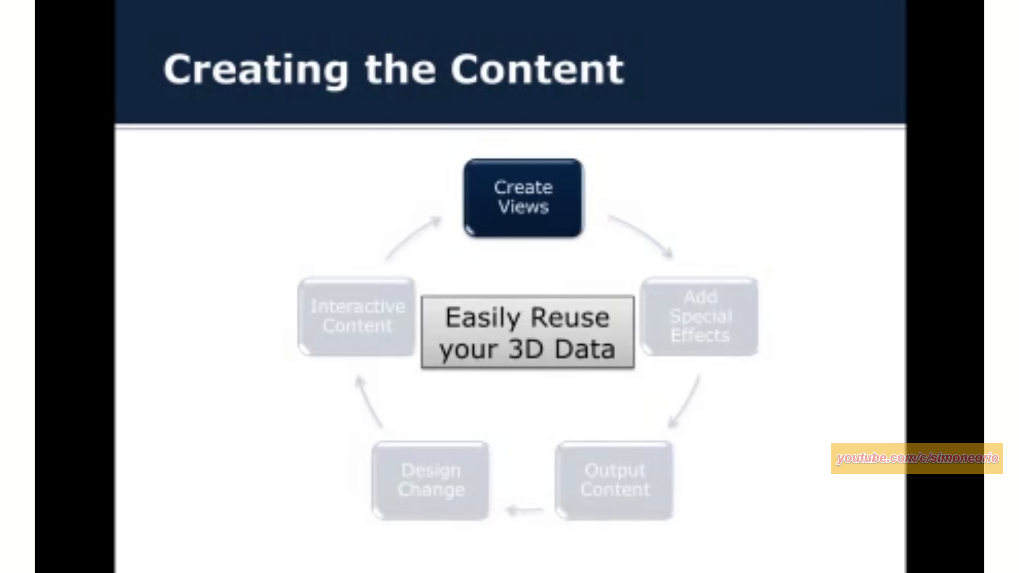
{"action": "left_click", "coordinate": [750, 332]}
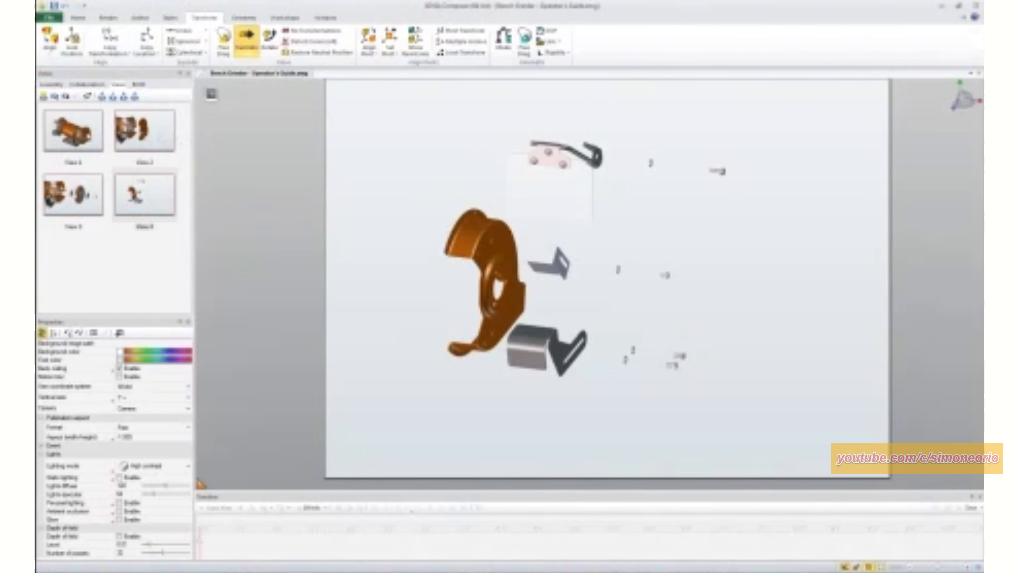
Step: Recall View 1 of the assembled bench grinder and orbit it to a lower, more frontal angle that fills the page
{"action": "left_click", "coordinate": [86, 137]}
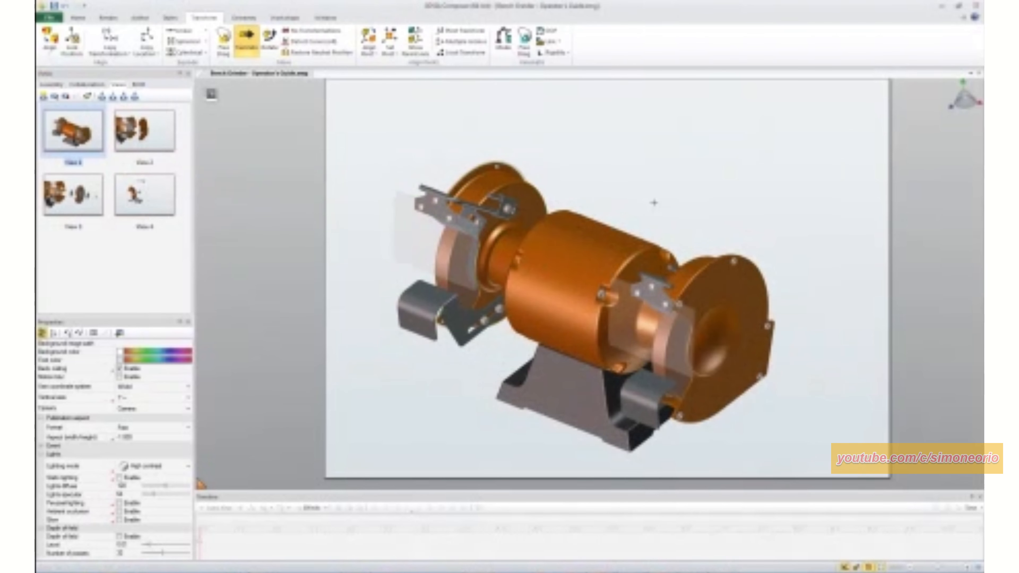
{"action": "left_click_drag", "start_coordinate": [440, 393], "coordinate": [455, 375]}
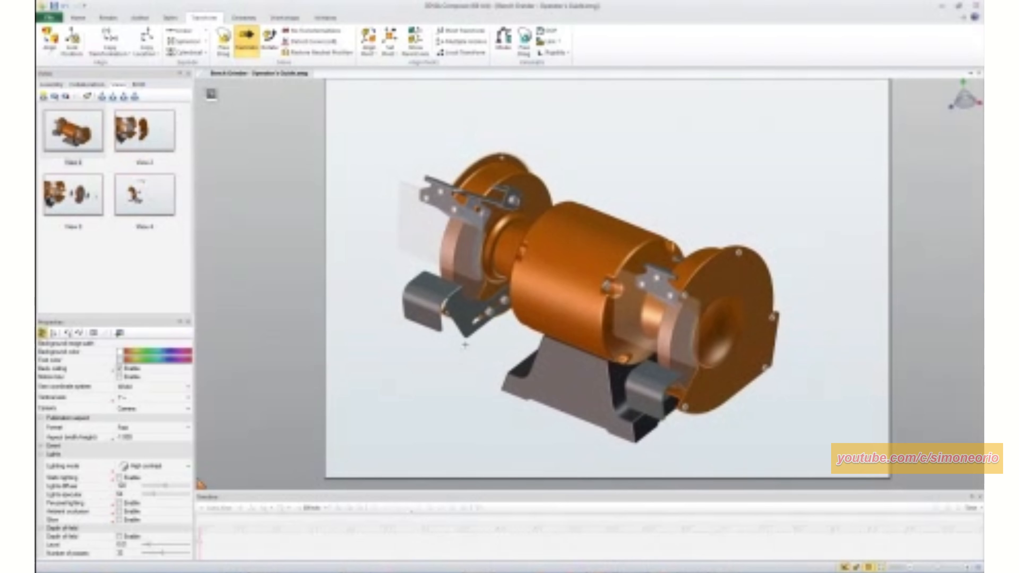
{"action": "right_click_drag", "start_coordinate": [465, 344], "coordinate": [434, 386]}
{"action": "right_click", "coordinate": [477, 374]}
{"action": "right_click", "coordinate": [440, 376]}
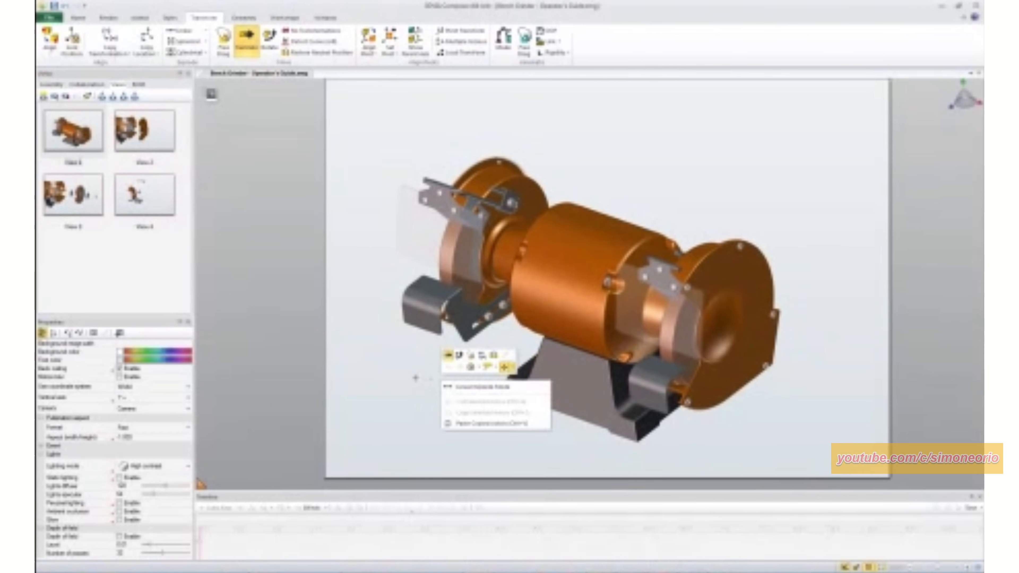
{"action": "left_click", "coordinate": [421, 320]}
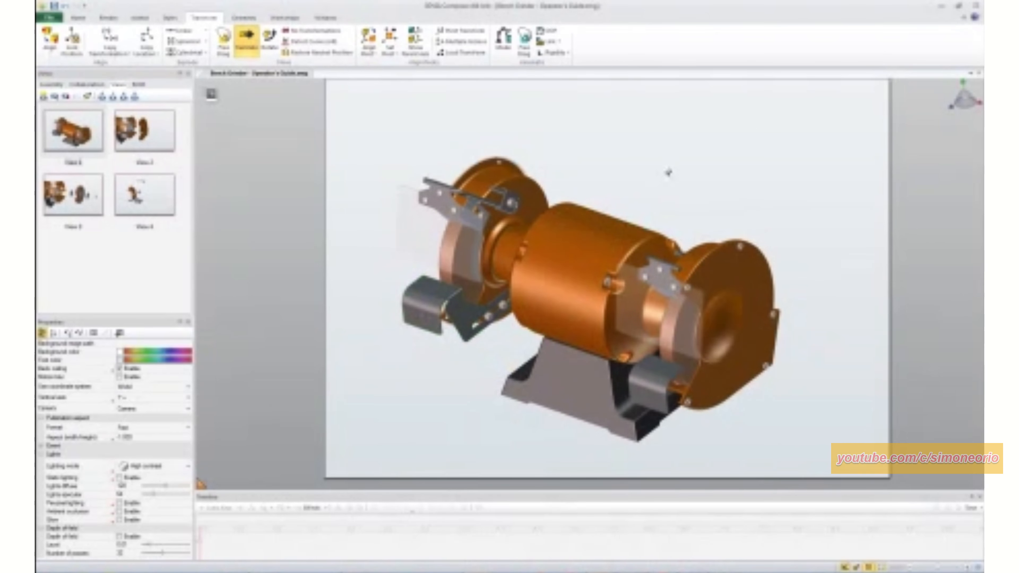
{"action": "mouse_move", "coordinate": [669, 172]}
{"action": "right_mouse_down"}
{"action": "mouse_move", "coordinate": [660, 166]}
{"action": "mouse_move", "coordinate": [678, 161]}
{"action": "mouse_move", "coordinate": [660, 159]}
{"action": "mouse_move", "coordinate": [674, 168]}
{"action": "right_mouse_up"}
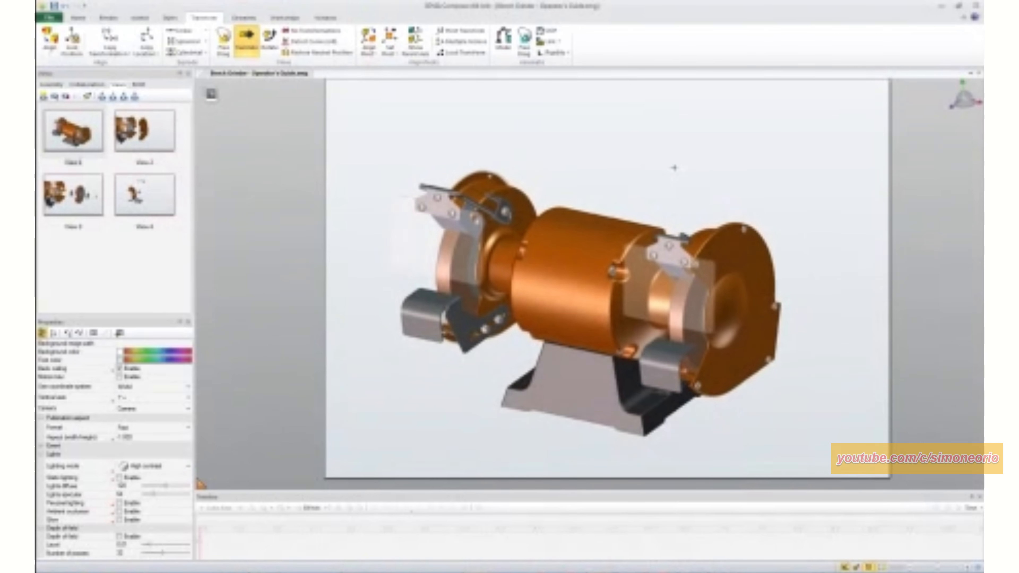
{"action": "scroll", "coordinate": [787, 419], "scroll_direction": "down", "scroll_amount": 2}
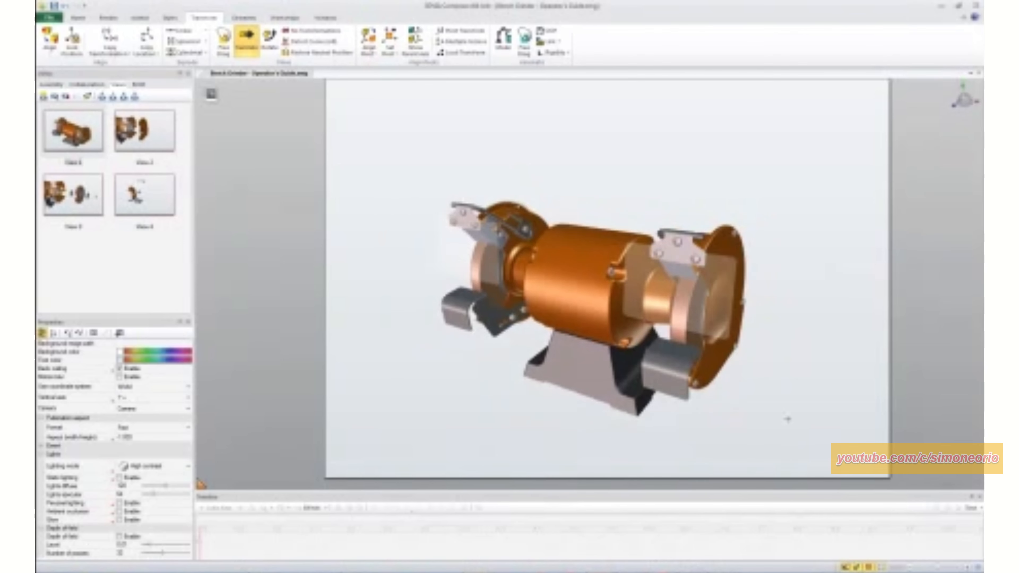
{"action": "scroll", "coordinate": [746, 356], "scroll_direction": "down", "scroll_amount": 2}
{"action": "right_click_drag", "start_coordinate": [724, 394], "coordinate": [738, 412]}
{"action": "scroll", "coordinate": [632, 320], "scroll_direction": "down", "scroll_amount": 2}
{"action": "scroll", "coordinate": [628, 321], "scroll_direction": "up", "scroll_amount": 5}
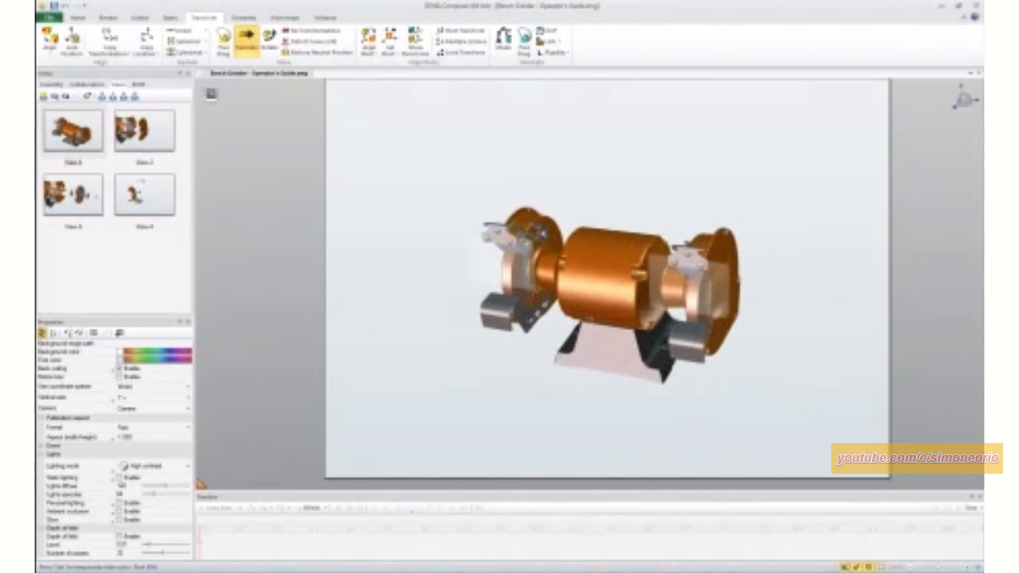
{"action": "right_click_drag", "start_coordinate": [626, 321], "coordinate": [738, 337]}
{"action": "left_click", "coordinate": [447, 360]}
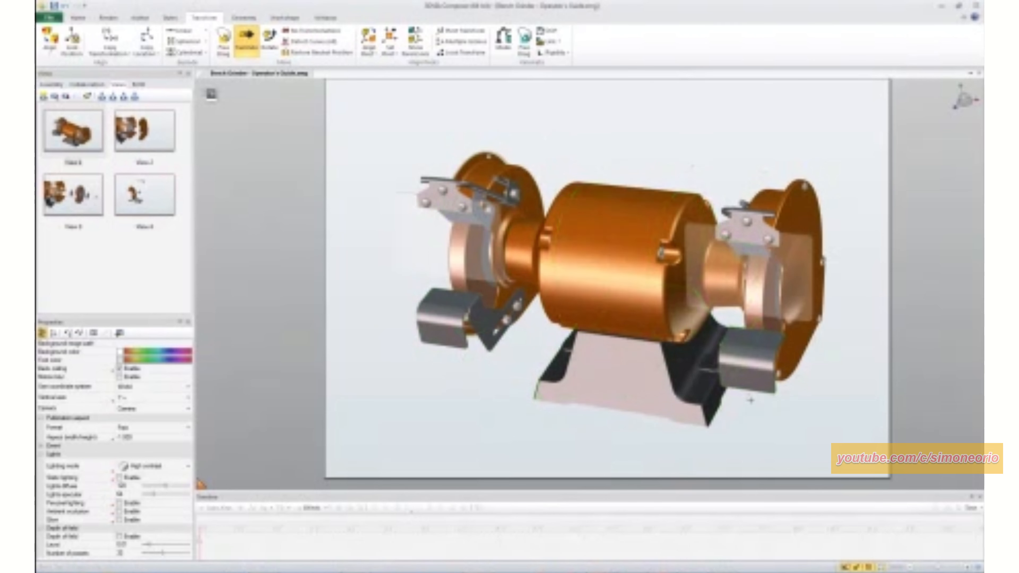
{"action": "middle_click_drag", "start_coordinate": [750, 418], "coordinate": [707, 399]}
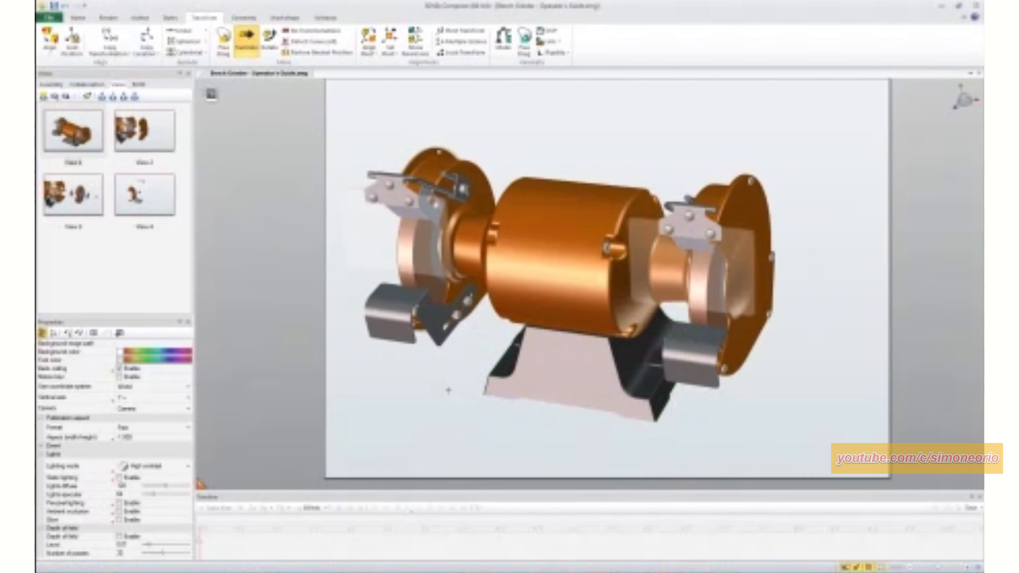
Step: Cycle through the available lighting modes and set the lighting mode to Soft (1 light)
{"action": "left_click", "coordinate": [188, 467]}
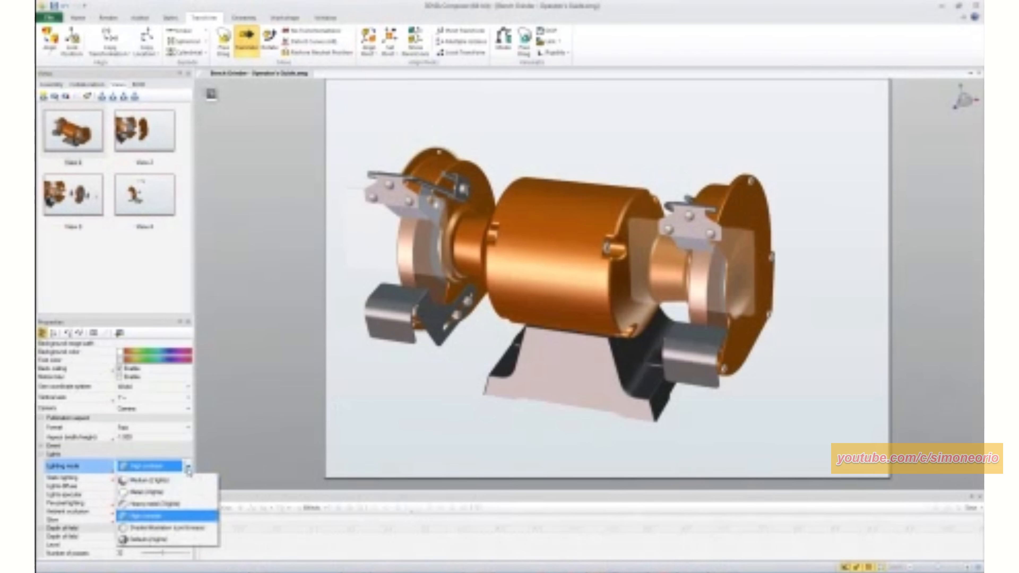
{"action": "left_click", "coordinate": [149, 490]}
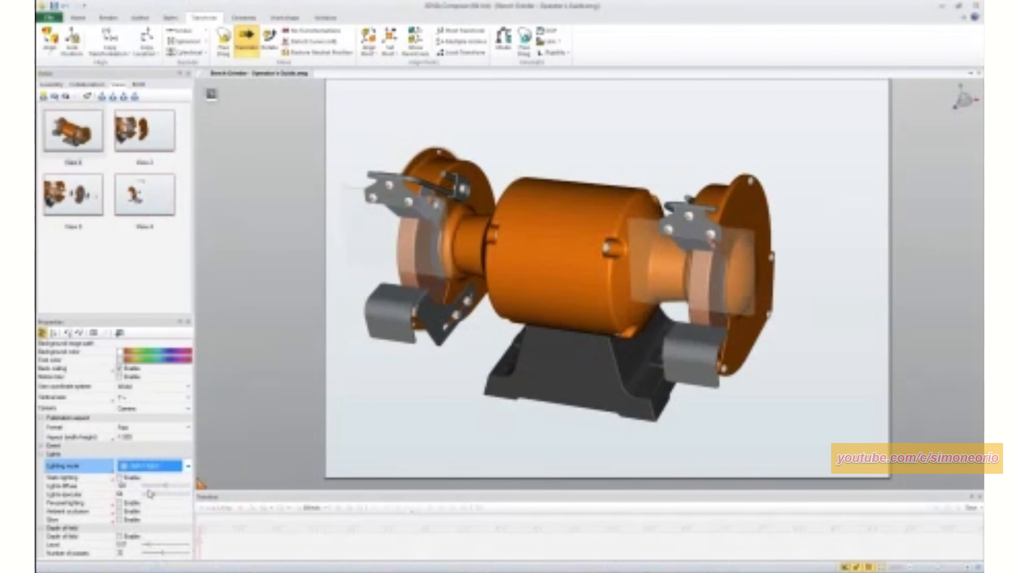
{"action": "key", "text": "Down"}
{"action": "key", "text": "Down"}
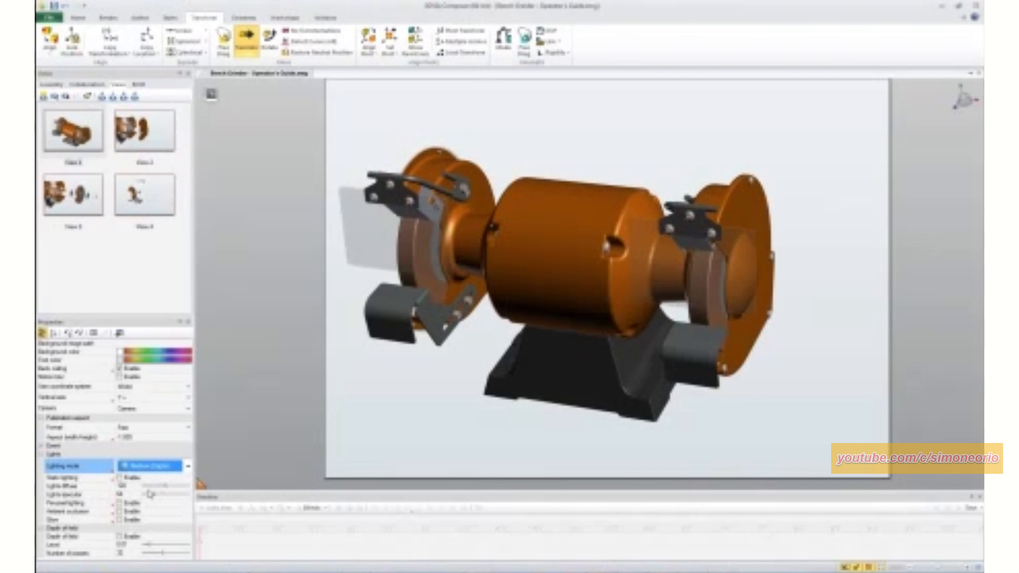
{"action": "key", "text": "Down"}
{"action": "key", "text": "Down"}
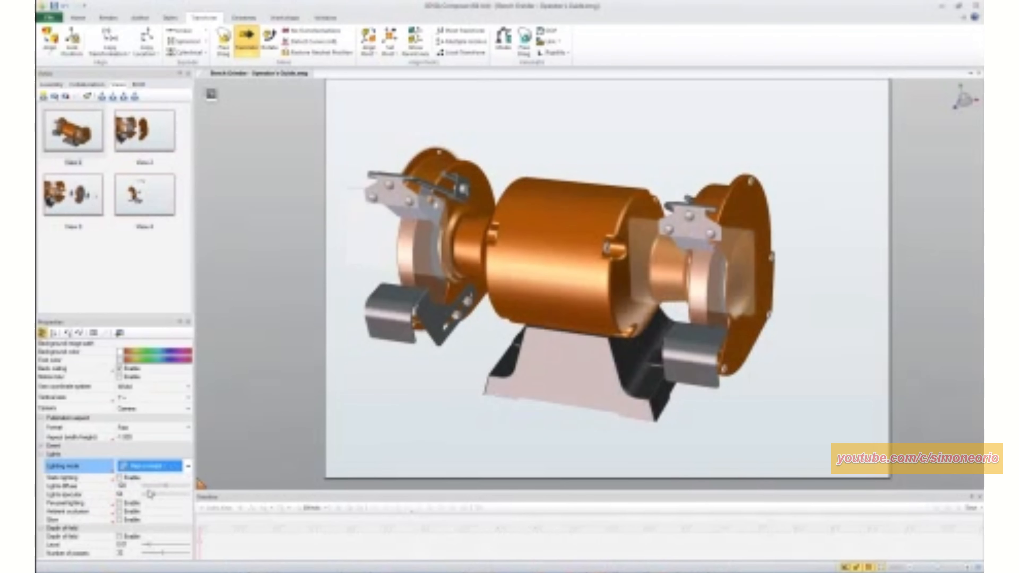
{"action": "key", "text": "Down"}
{"action": "key", "text": "Down"}
{"action": "key", "text": "Down"}
{"action": "key", "text": "Down"}
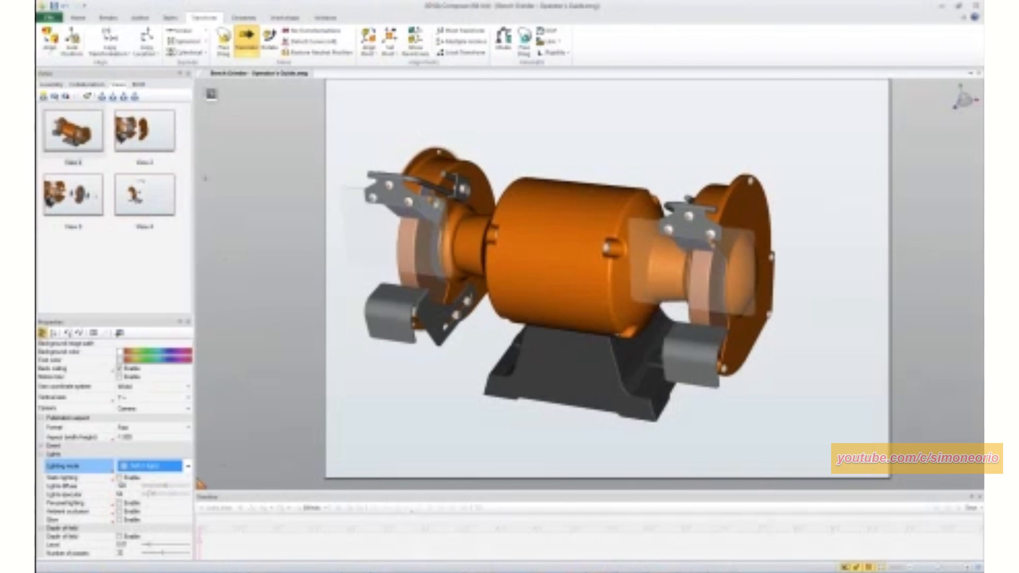
Step: Try the Smooth with Outlines, Shaded Illustration and Shaded Illustration with Color render modes on the bench grinder
{"action": "left_click", "coordinate": [106, 18]}
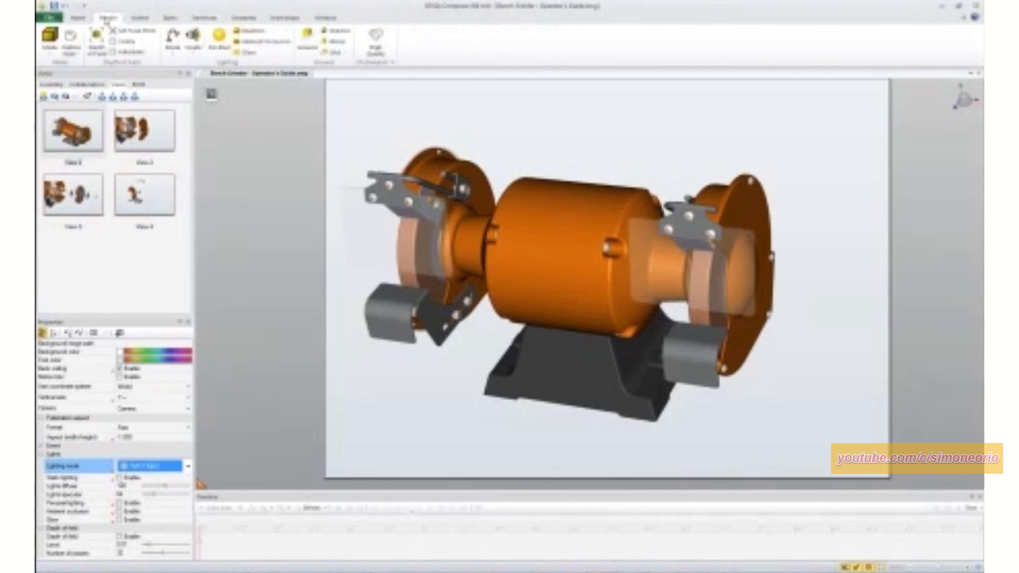
{"action": "left_click", "coordinate": [49, 51]}
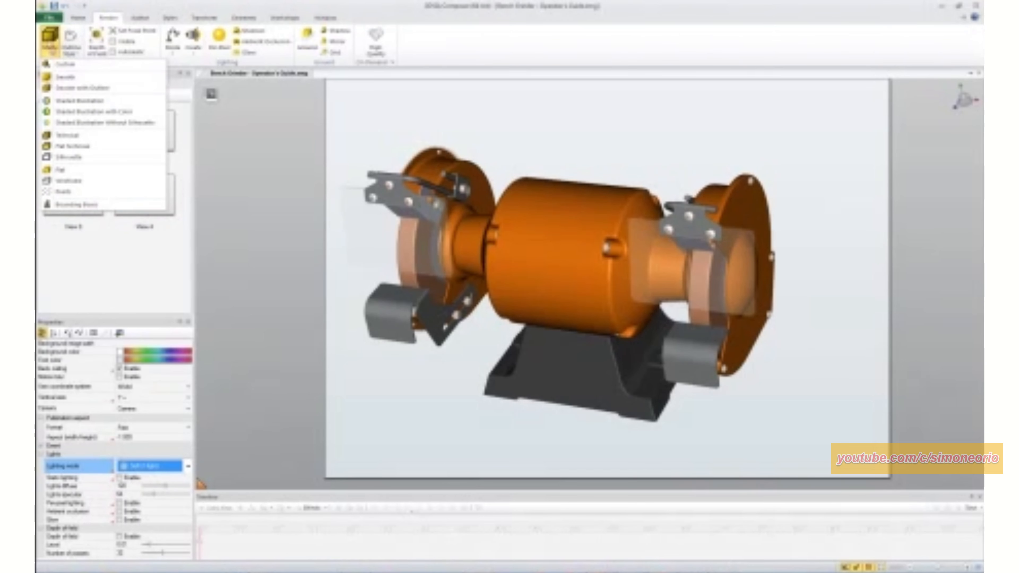
{"action": "left_click", "coordinate": [77, 93]}
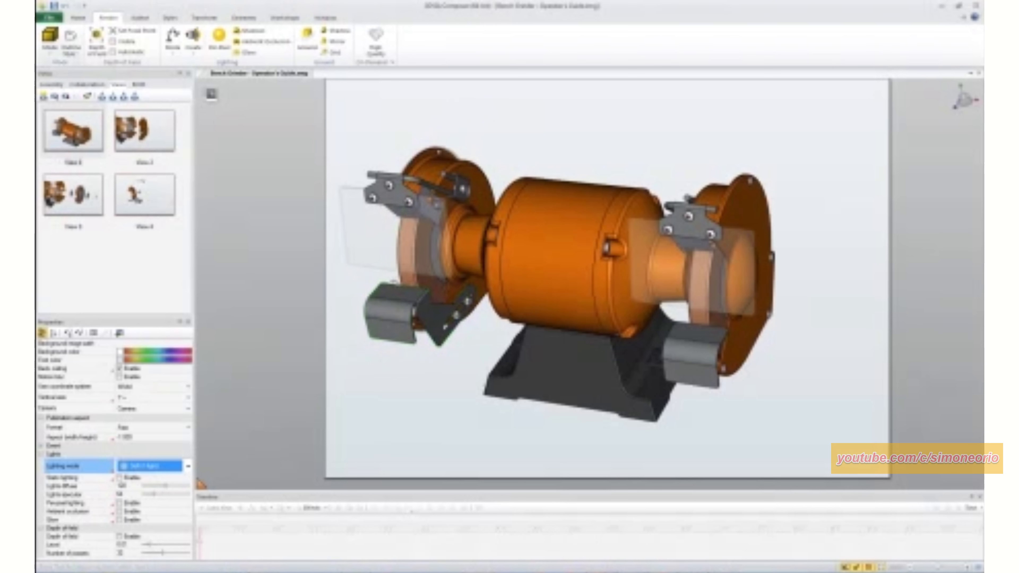
{"action": "left_click", "coordinate": [49, 51]}
{"action": "left_click", "coordinate": [89, 103]}
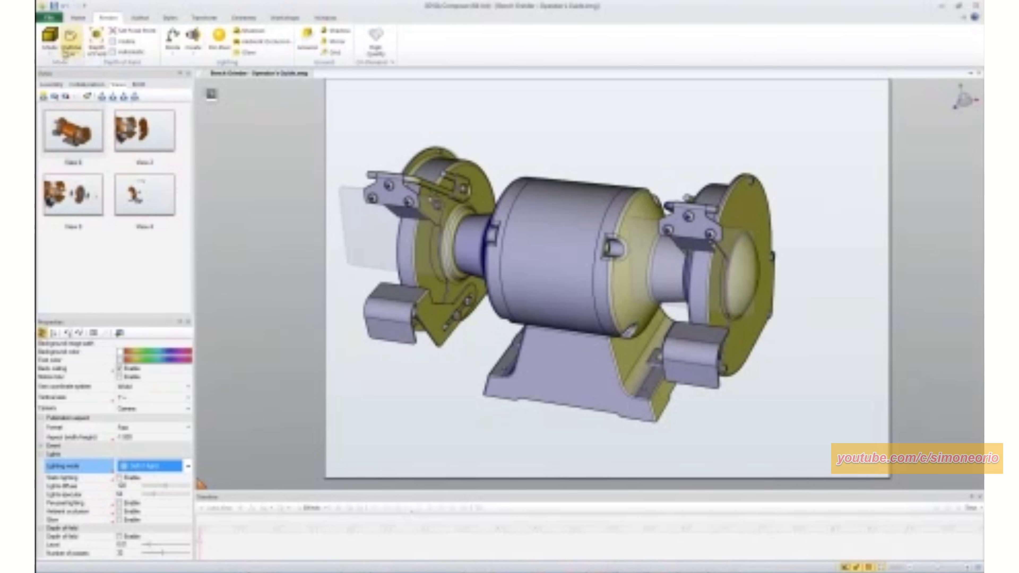
{"action": "left_click", "coordinate": [49, 50]}
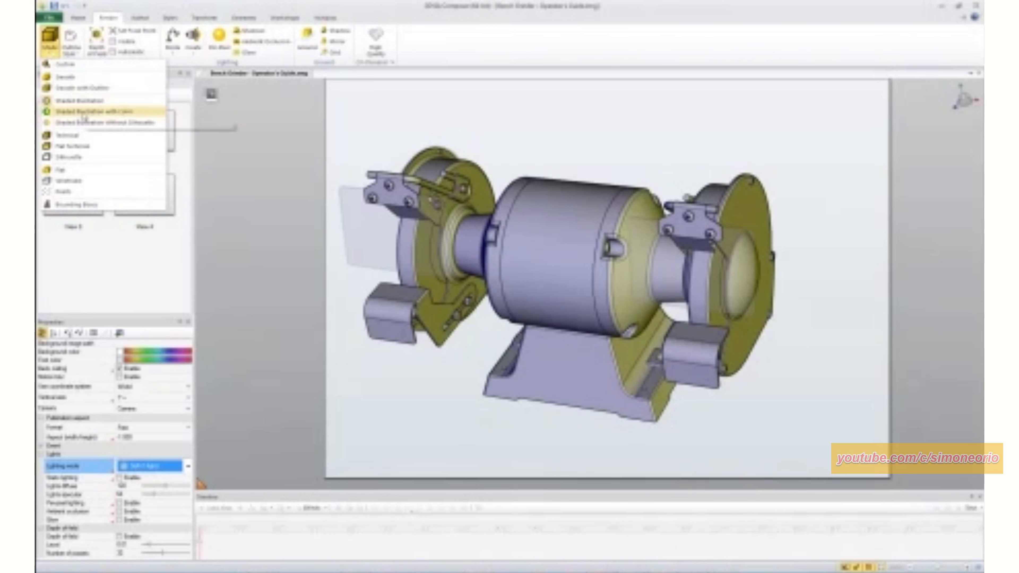
{"action": "left_click", "coordinate": [78, 111]}
Step: Try the Technical, Flat Technical and Silhouette render modes on the bench grinder
{"action": "left_click", "coordinate": [51, 52]}
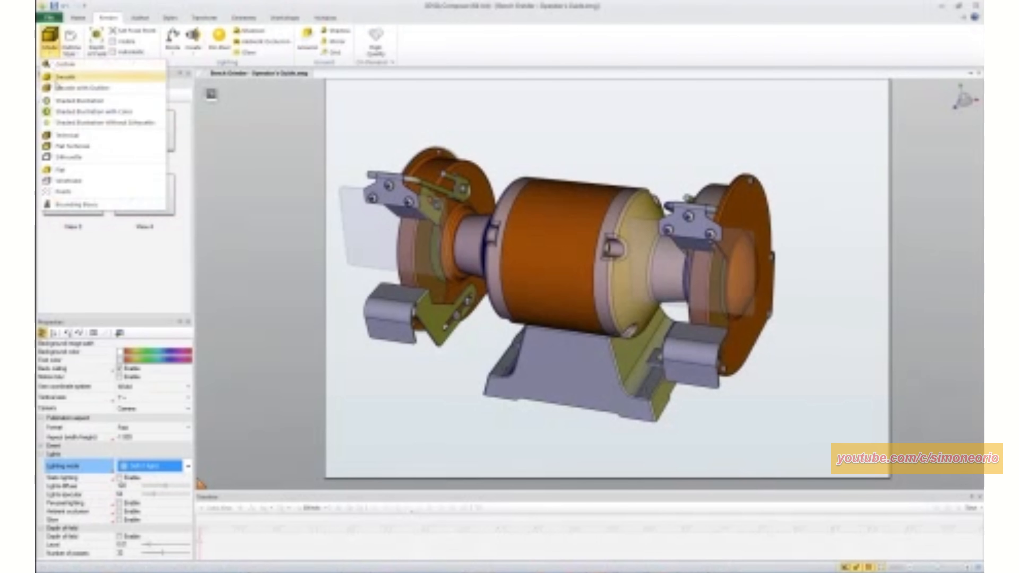
{"action": "left_click", "coordinate": [60, 145]}
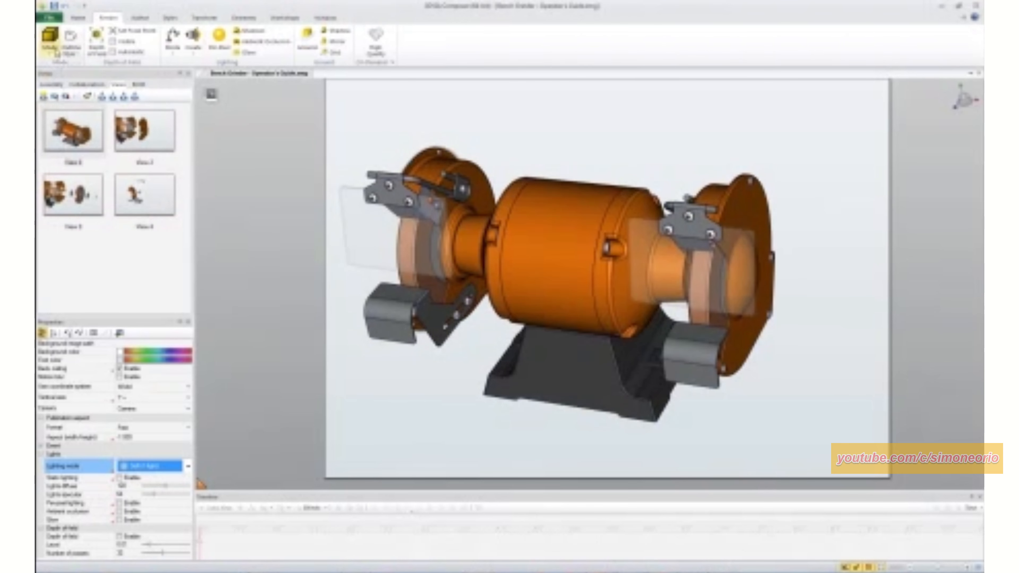
{"action": "left_click", "coordinate": [50, 40]}
{"action": "left_click", "coordinate": [65, 142]}
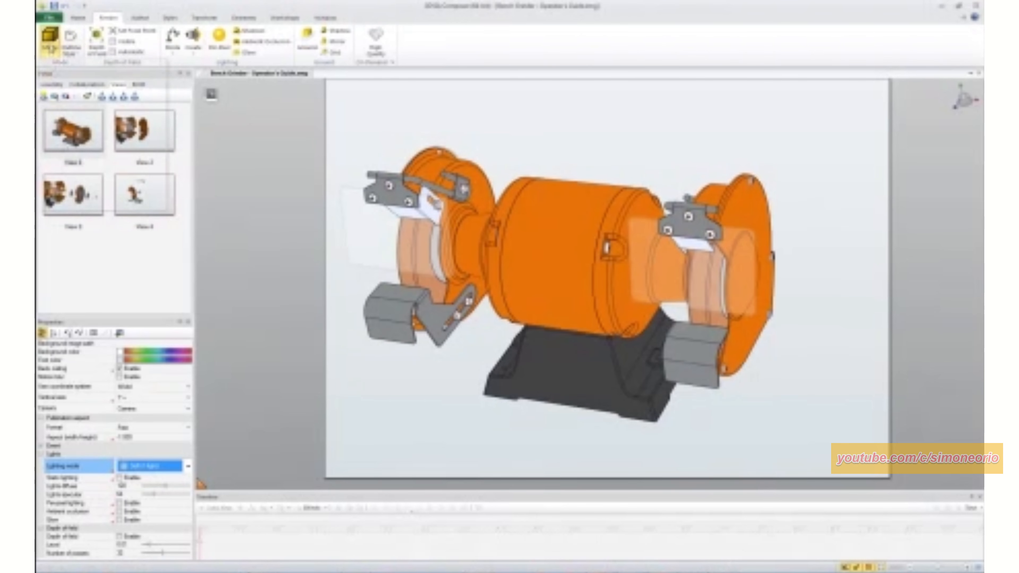
{"action": "left_click", "coordinate": [50, 40]}
{"action": "left_click", "coordinate": [64, 161]}
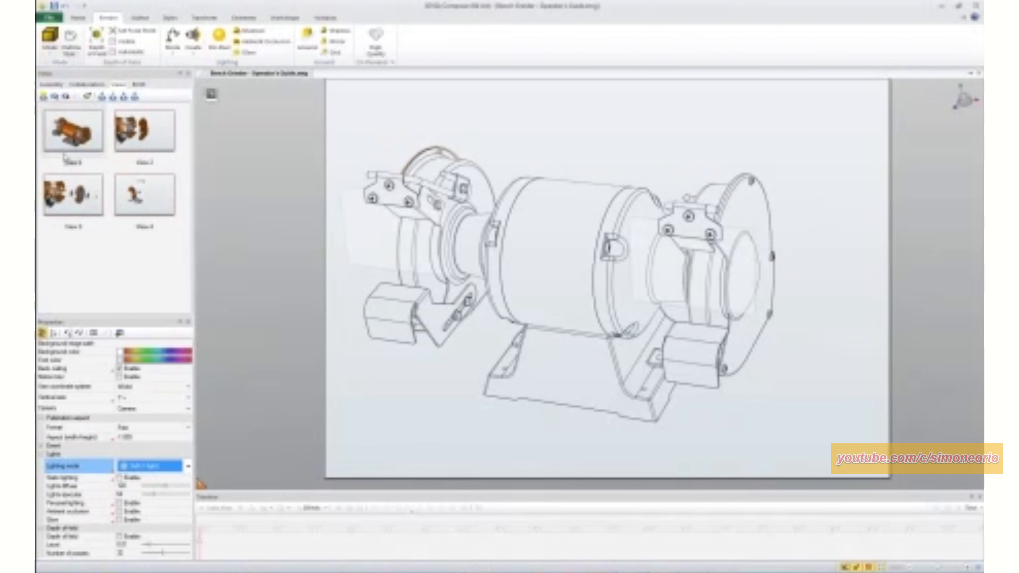
Step: Apply the Flat Technical render mode and switch the outline style to Smart Outlines
{"action": "left_click", "coordinate": [49, 40]}
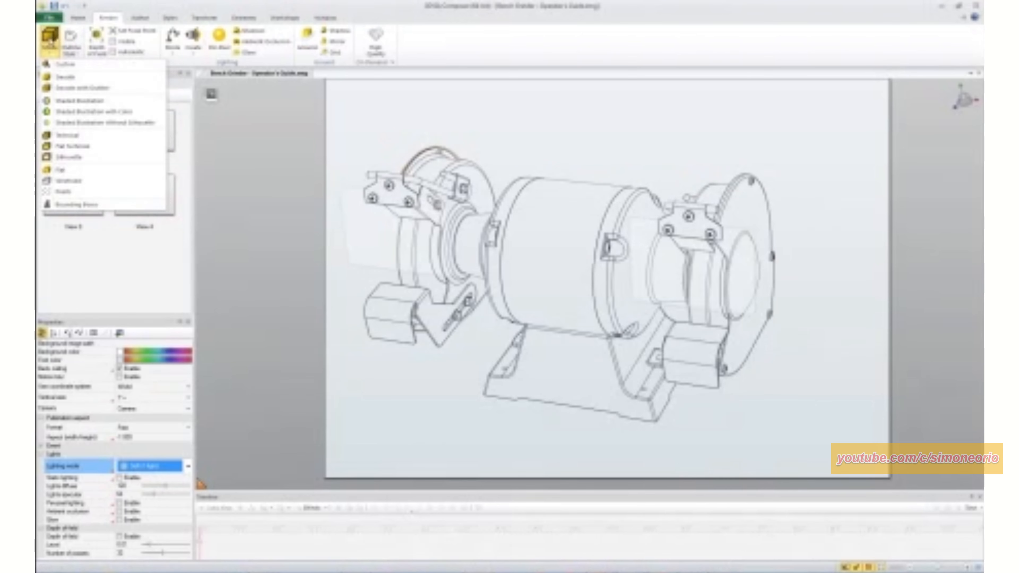
{"action": "left_click", "coordinate": [77, 146]}
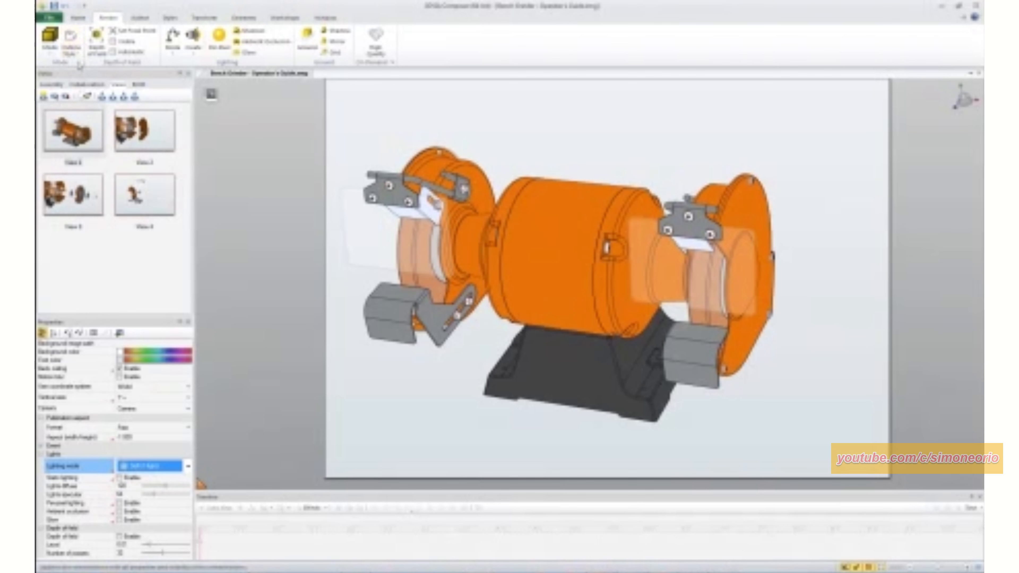
{"action": "left_click", "coordinate": [73, 53]}
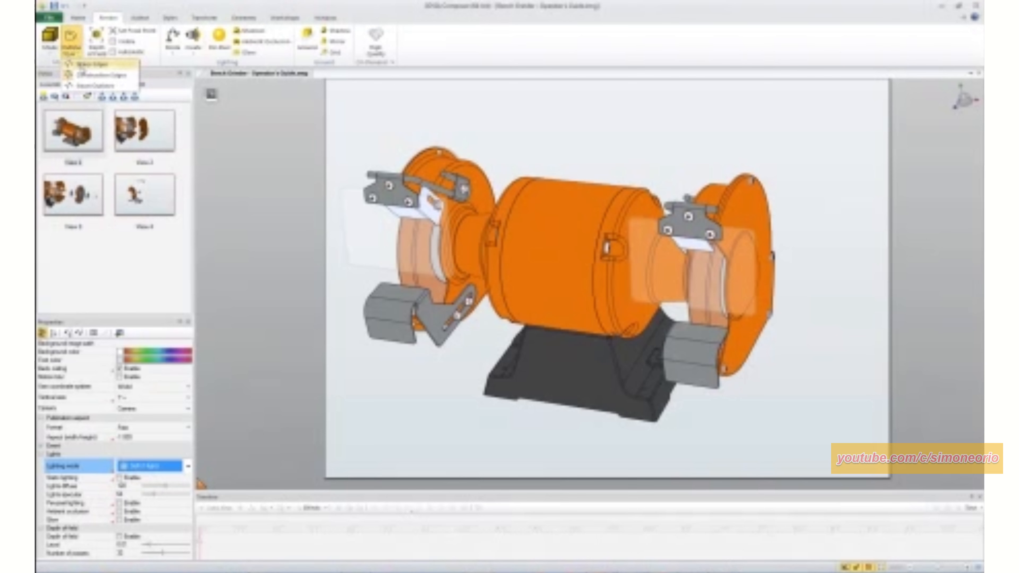
{"action": "left_click", "coordinate": [82, 73]}
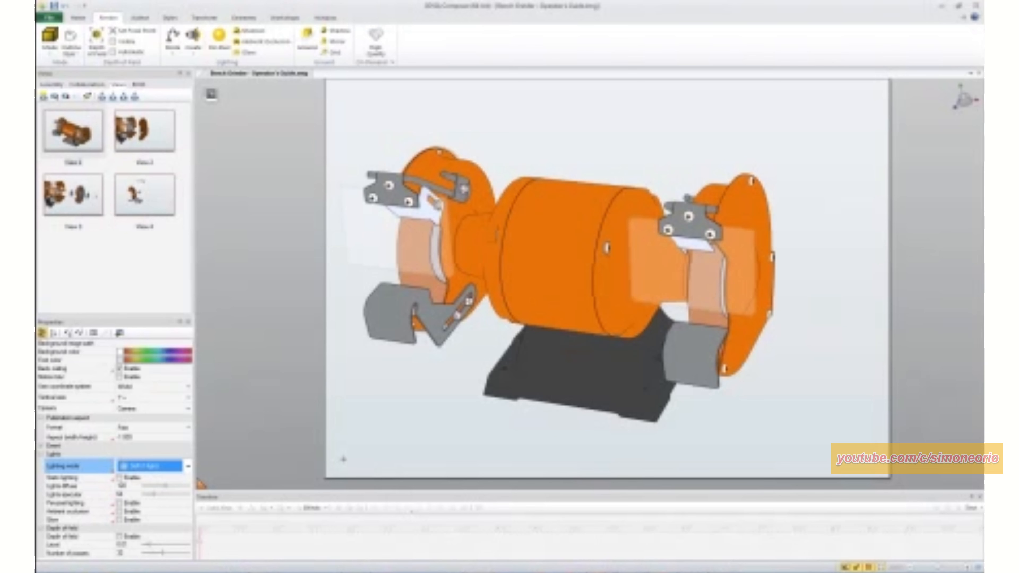
{"action": "left_click", "coordinate": [72, 48]}
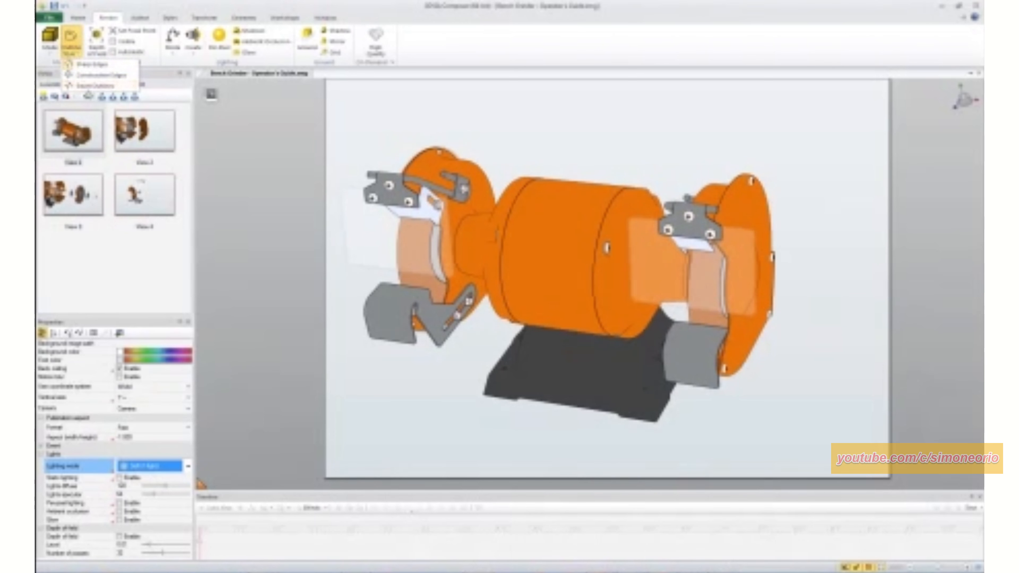
{"action": "left_click", "coordinate": [93, 86]}
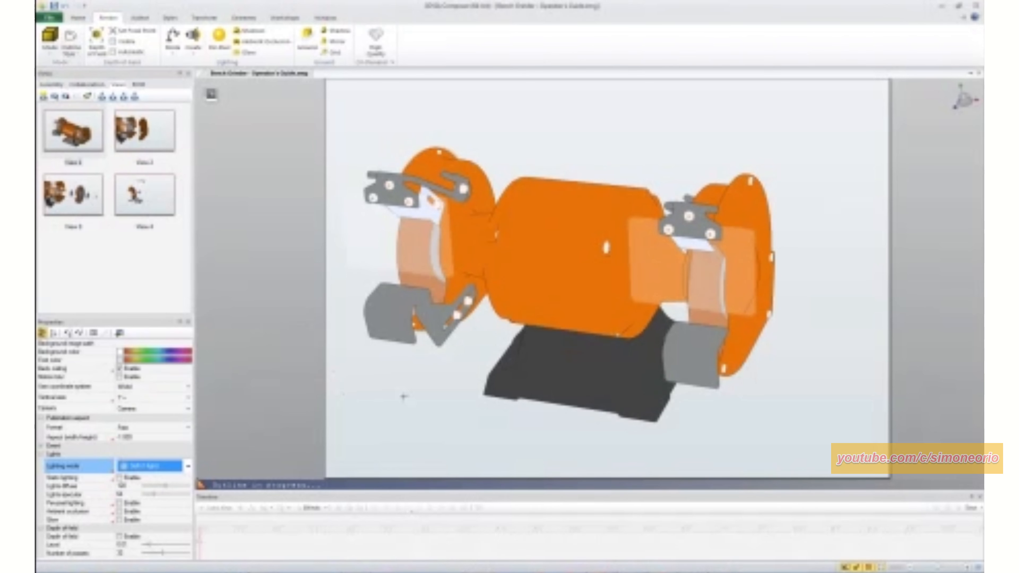
{"action": "mouse_move", "coordinate": [434, 398]}
{"action": "right_mouse_down"}
{"action": "mouse_move", "coordinate": [441, 383]}
{"action": "mouse_move", "coordinate": [425, 401]}
{"action": "mouse_move", "coordinate": [444, 377]}
{"action": "mouse_move", "coordinate": [425, 374]}
{"action": "mouse_move", "coordinate": [434, 379]}
{"action": "mouse_move", "coordinate": [421, 385]}
{"action": "right_mouse_up"}
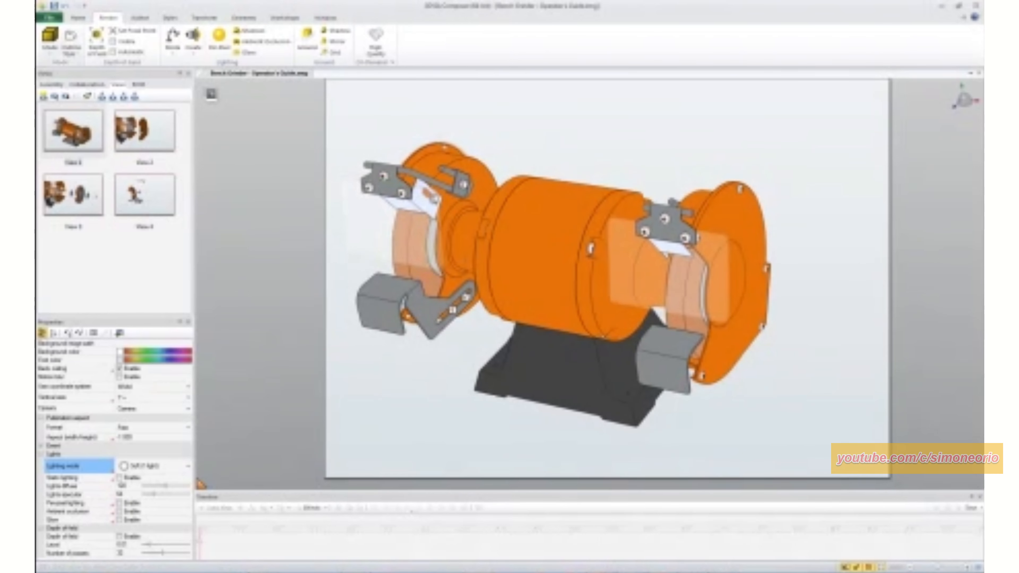
Step: Compare the Technical, Flat Technical and Smooth render modes on the reoriented grinder
{"action": "left_click", "coordinate": [50, 43]}
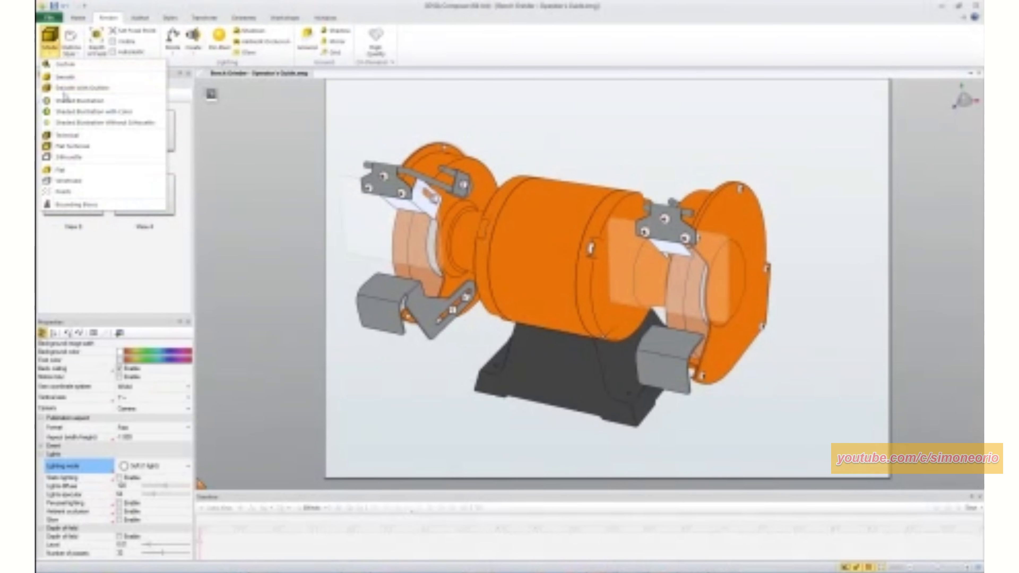
{"action": "left_click", "coordinate": [73, 135]}
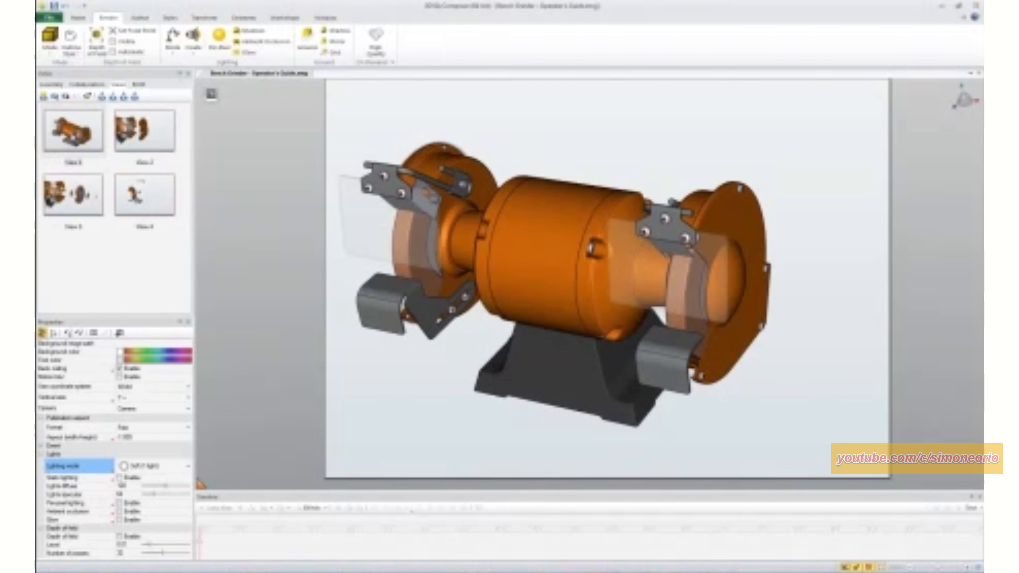
{"action": "left_click", "coordinate": [50, 42]}
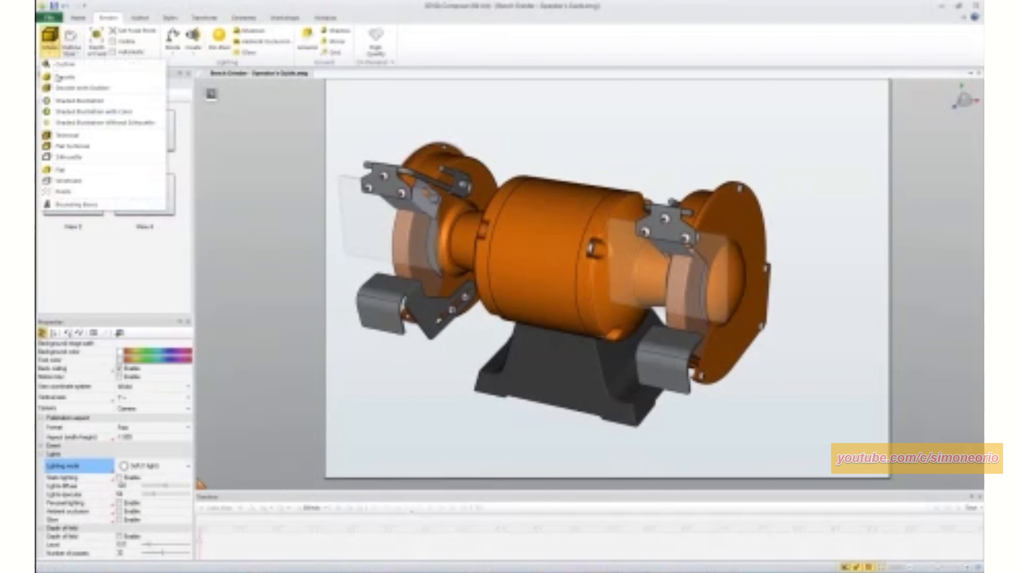
{"action": "left_click", "coordinate": [68, 146]}
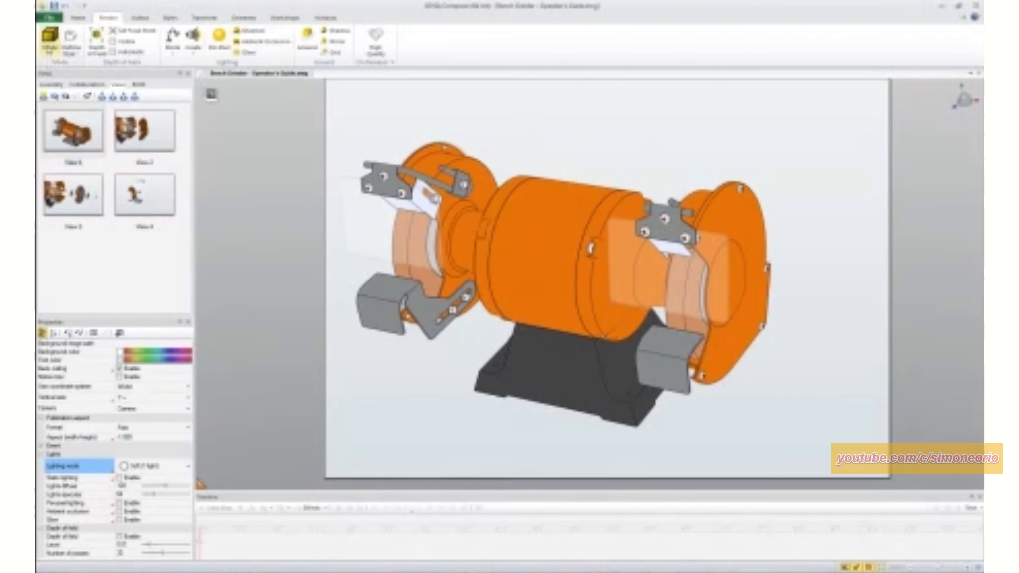
{"action": "left_click", "coordinate": [50, 42]}
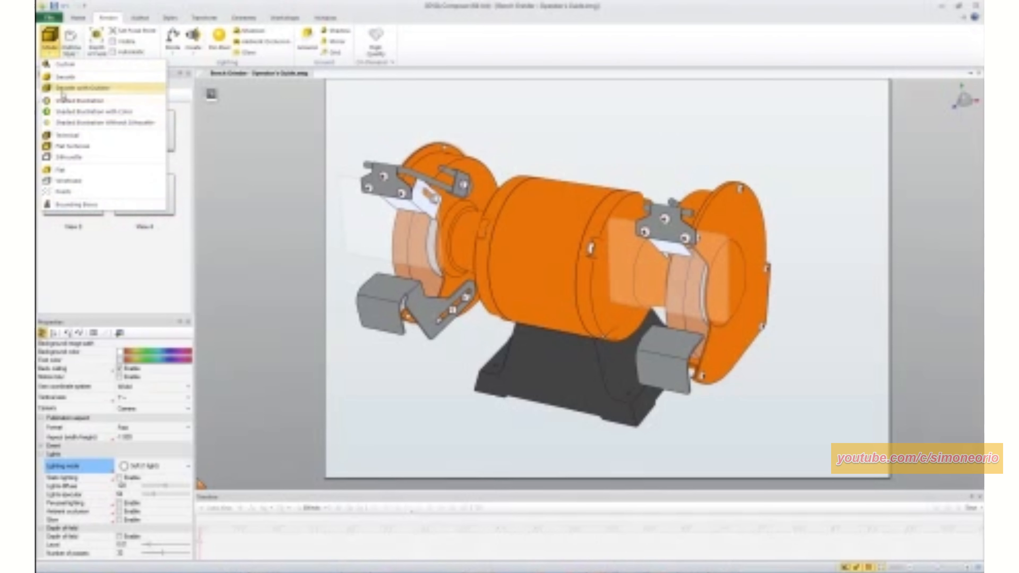
{"action": "left_click", "coordinate": [62, 78]}
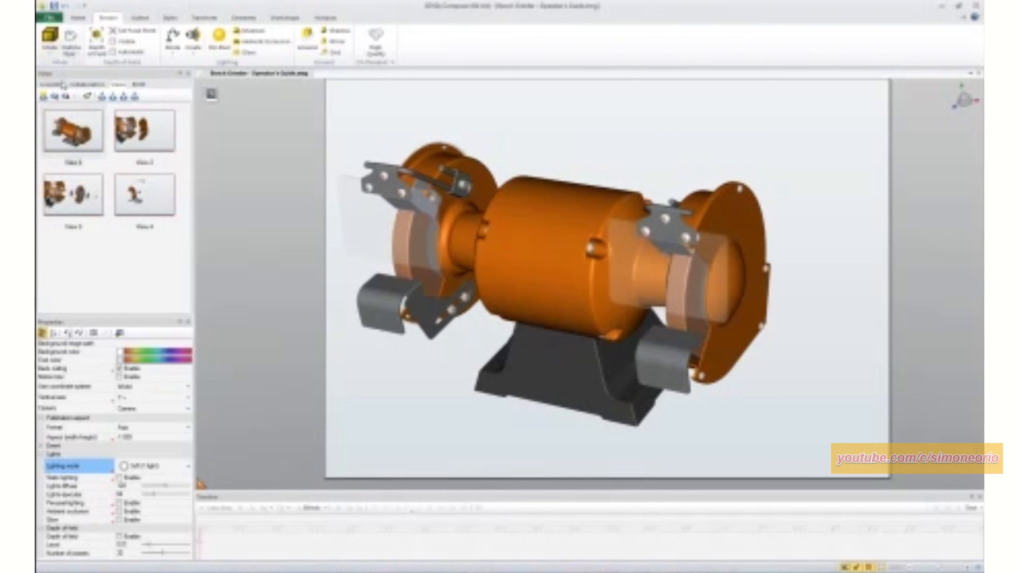
Step: Set the render mode to Smooth with Outlines and update View 1 with the current appearance and camera angle
{"action": "left_click", "coordinate": [50, 42]}
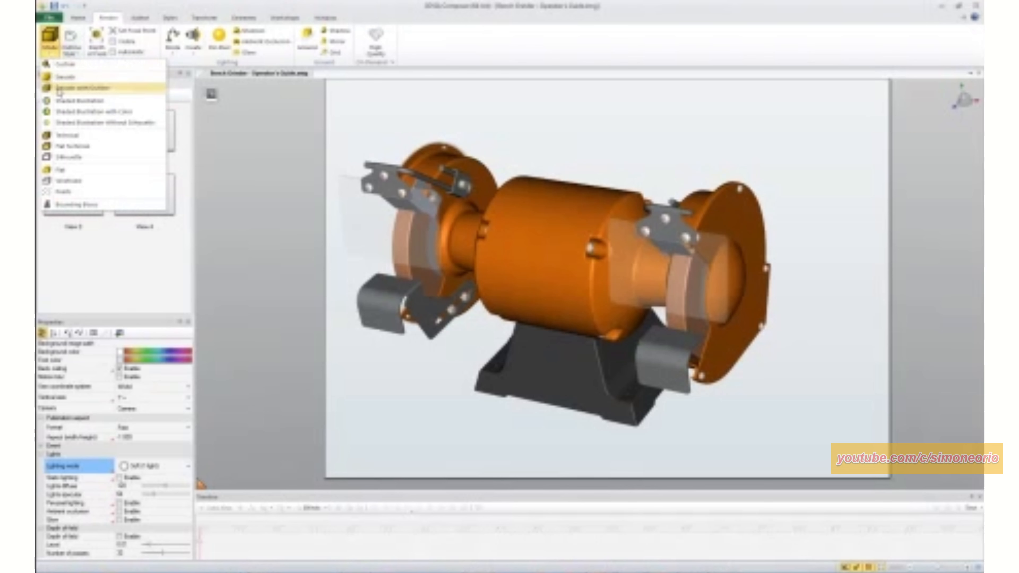
{"action": "left_click", "coordinate": [71, 91]}
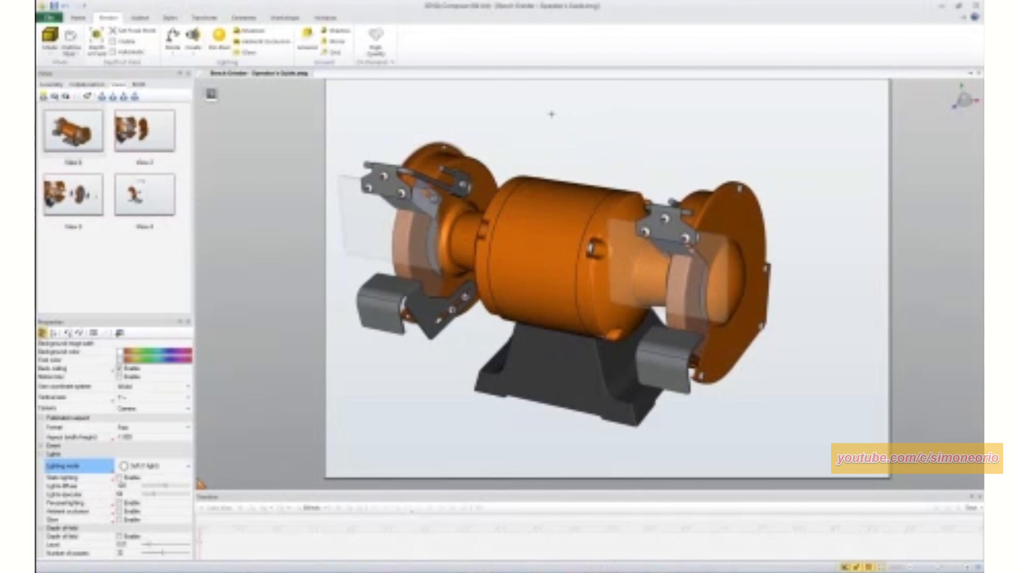
{"action": "left_click", "coordinate": [66, 97]}
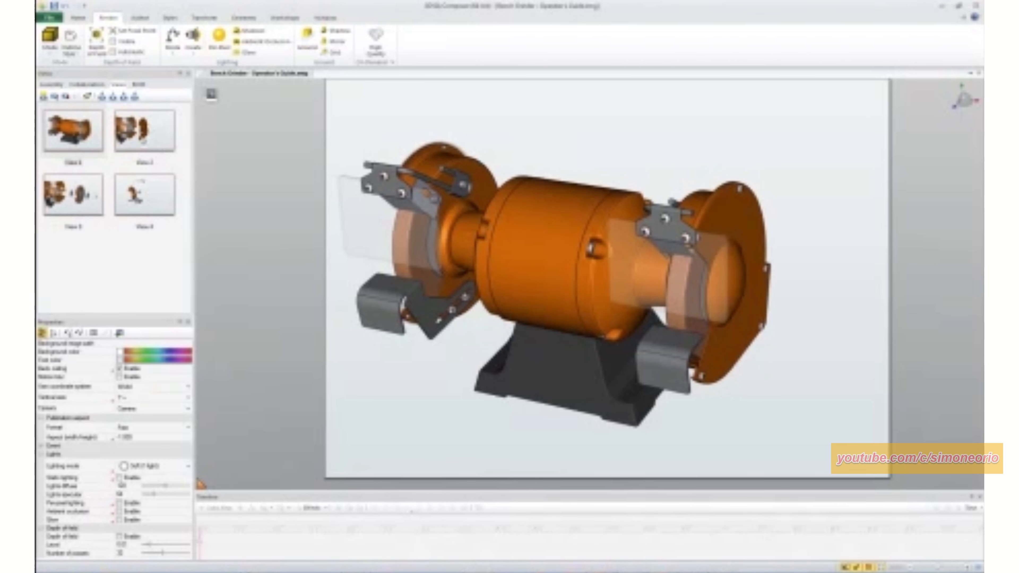
Step: Recall View 2 and create associative paths from neutral for the five exploded screws of the wheel guard cover
{"action": "left_click", "coordinate": [142, 141]}
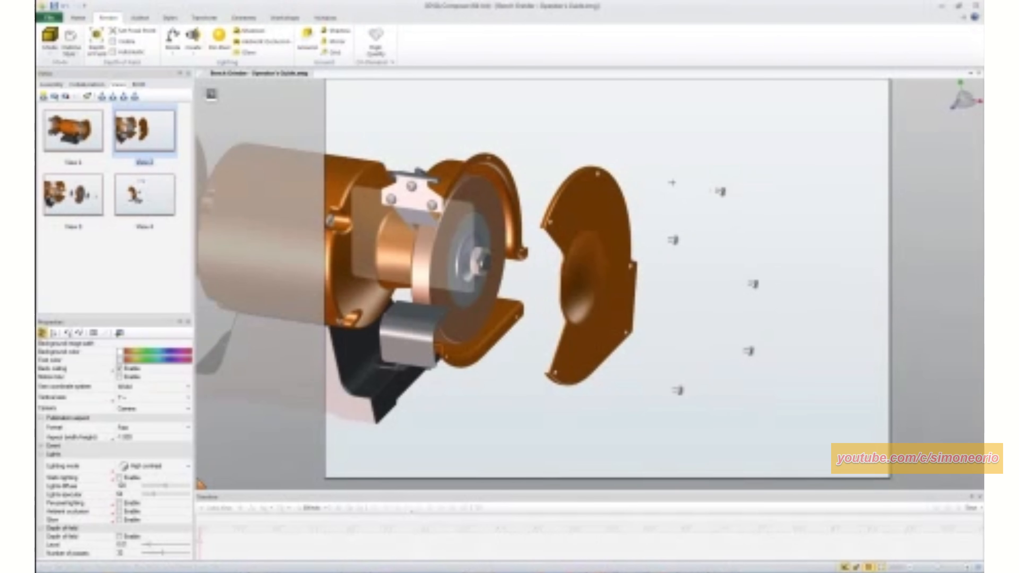
{"action": "left_click_drag", "start_coordinate": [775, 155], "coordinate": [664, 407]}
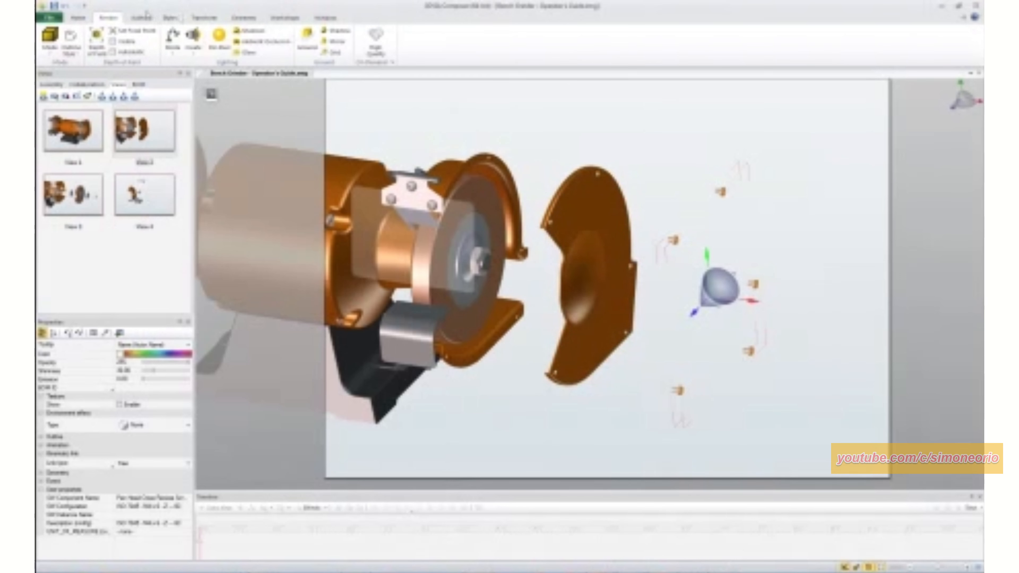
{"action": "left_click", "coordinate": [141, 18]}
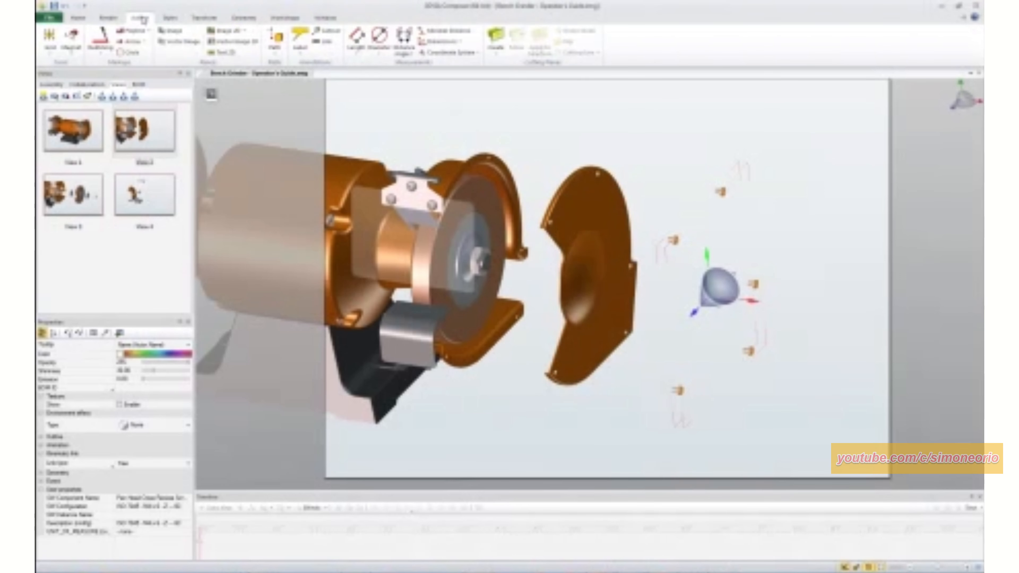
{"action": "left_click", "coordinate": [277, 49]}
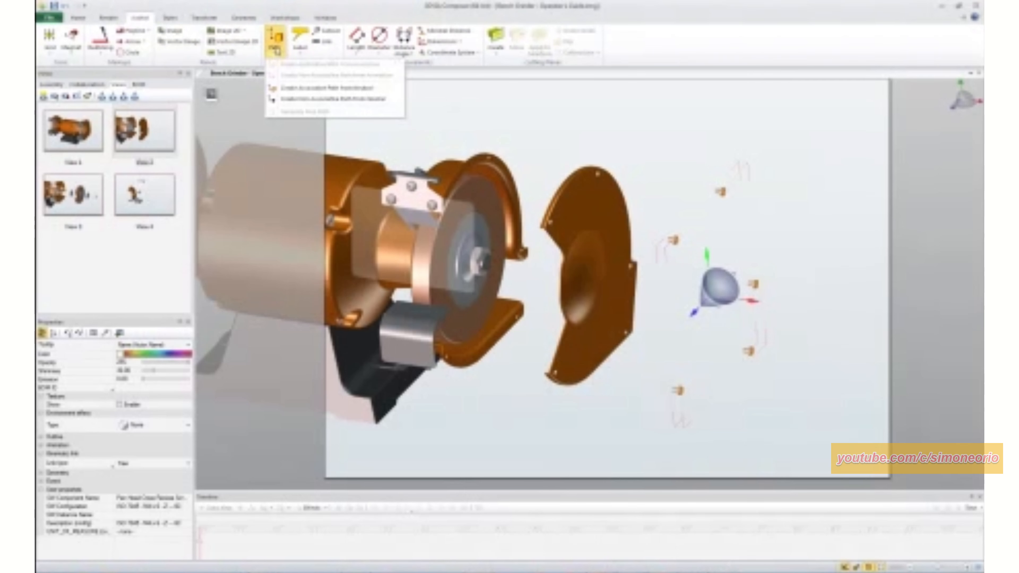
{"action": "left_click", "coordinate": [295, 87]}
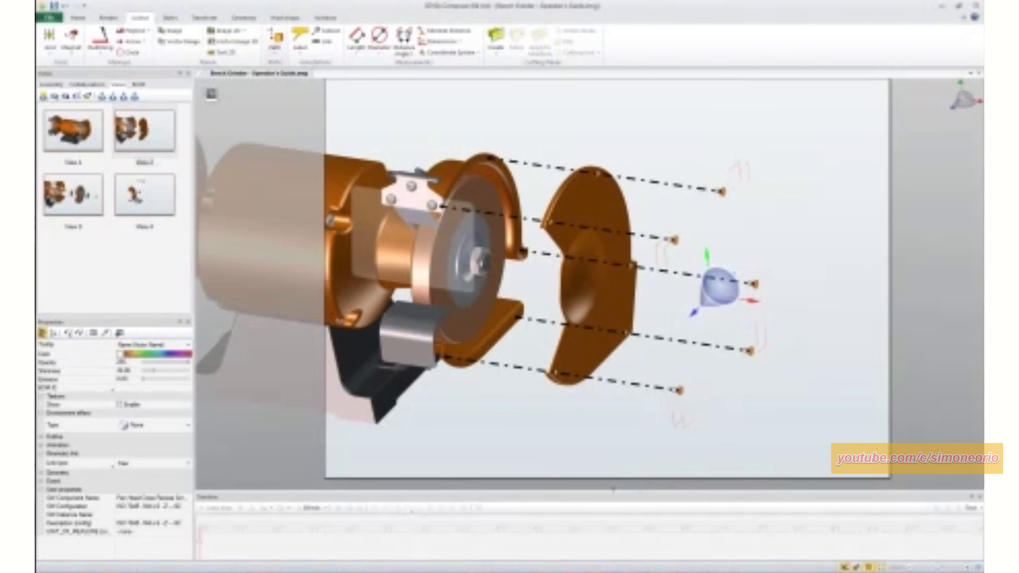
{"action": "left_click", "coordinate": [813, 374]}
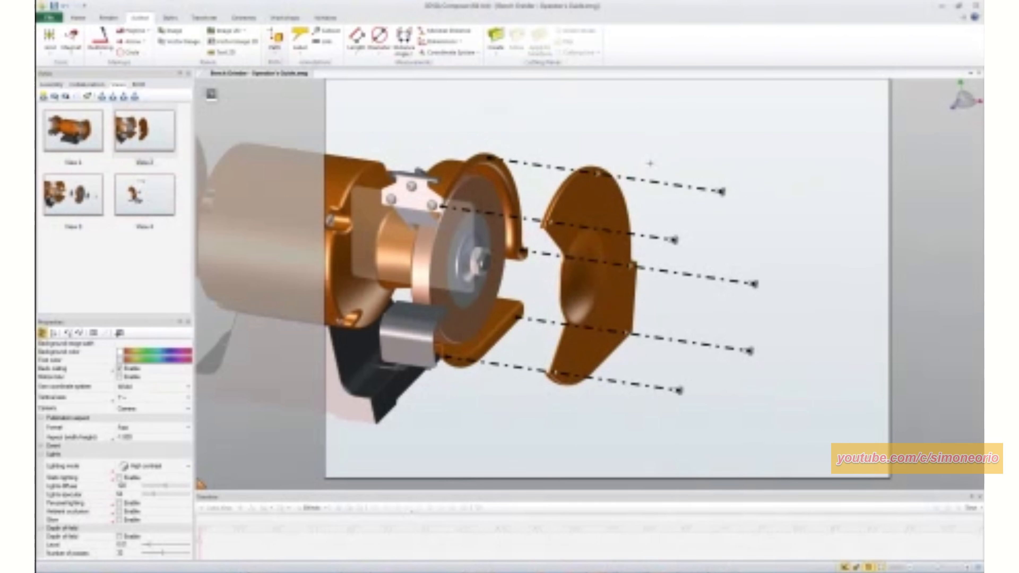
Step: Select the five guard screw path lines, try a long-dash line type and set their type back to dash-dot
{"action": "left_click_drag", "start_coordinate": [650, 163], "coordinate": [654, 400]}
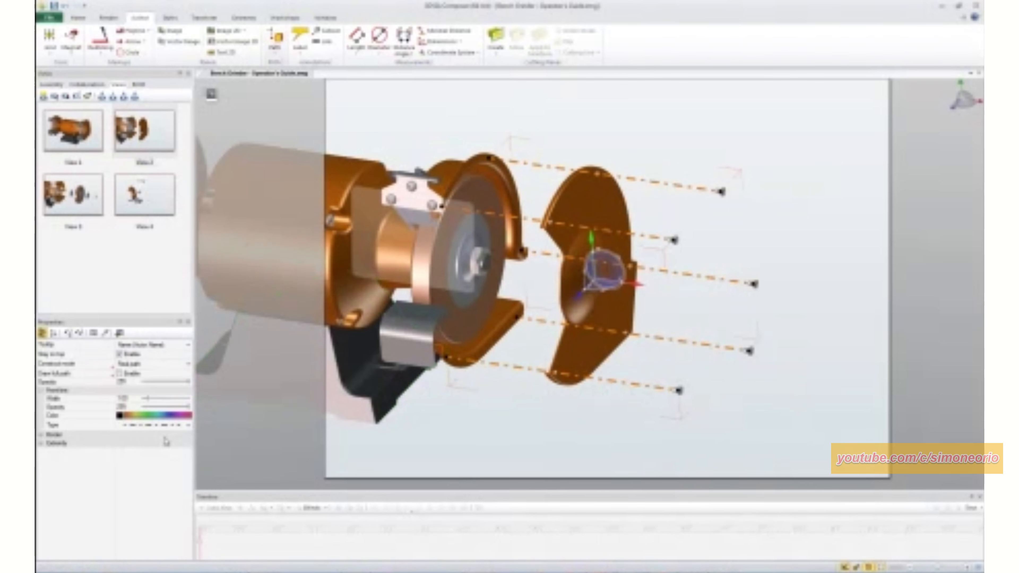
{"action": "left_click", "coordinate": [188, 425]}
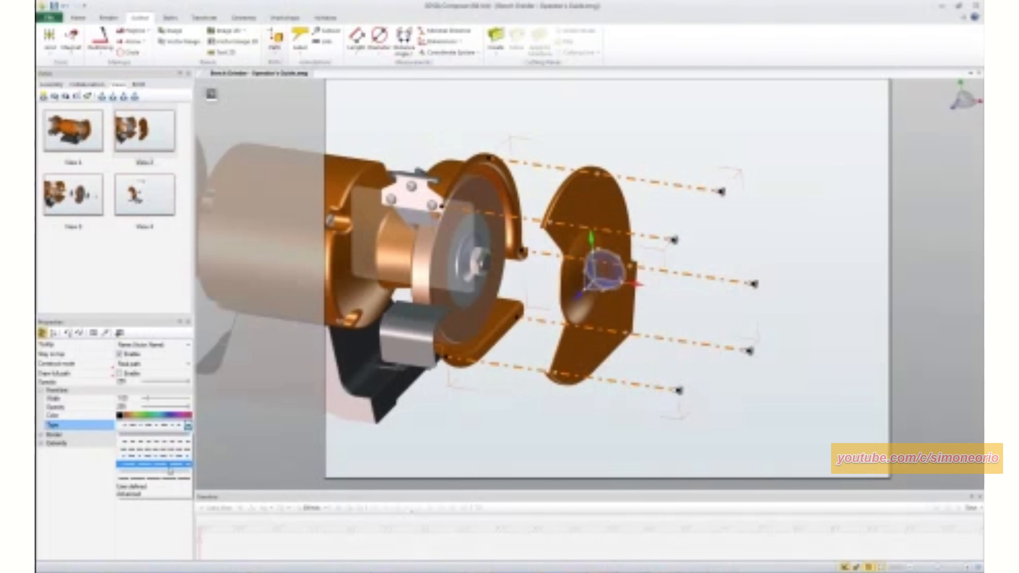
{"action": "left_click", "coordinate": [170, 479]}
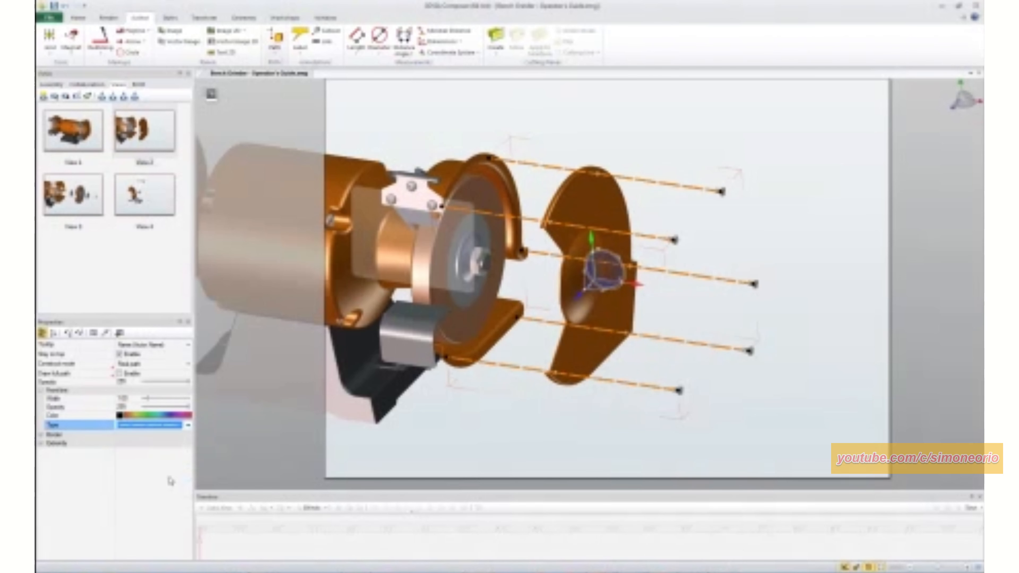
{"action": "left_click", "coordinate": [176, 428]}
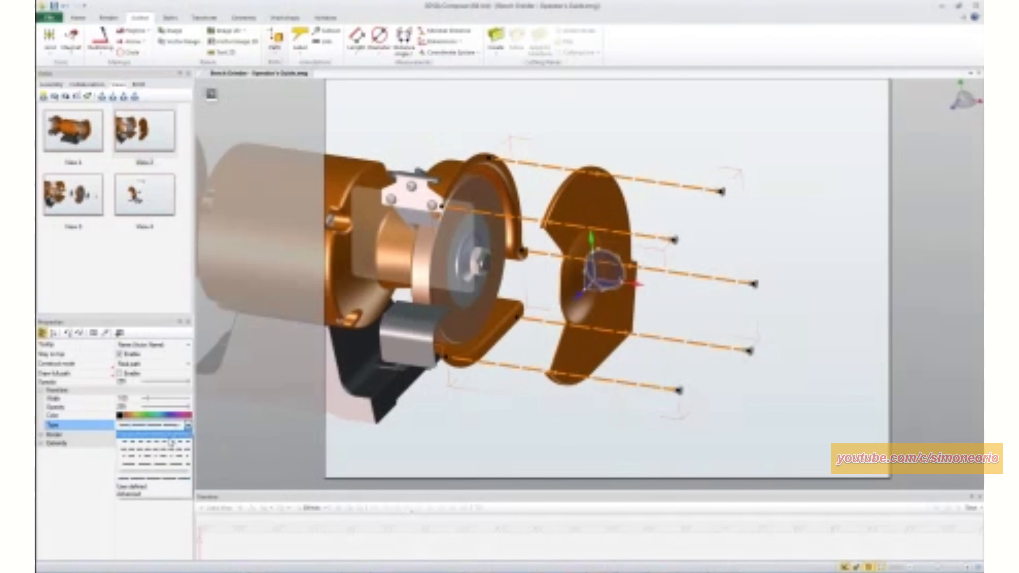
{"action": "left_click", "coordinate": [172, 458]}
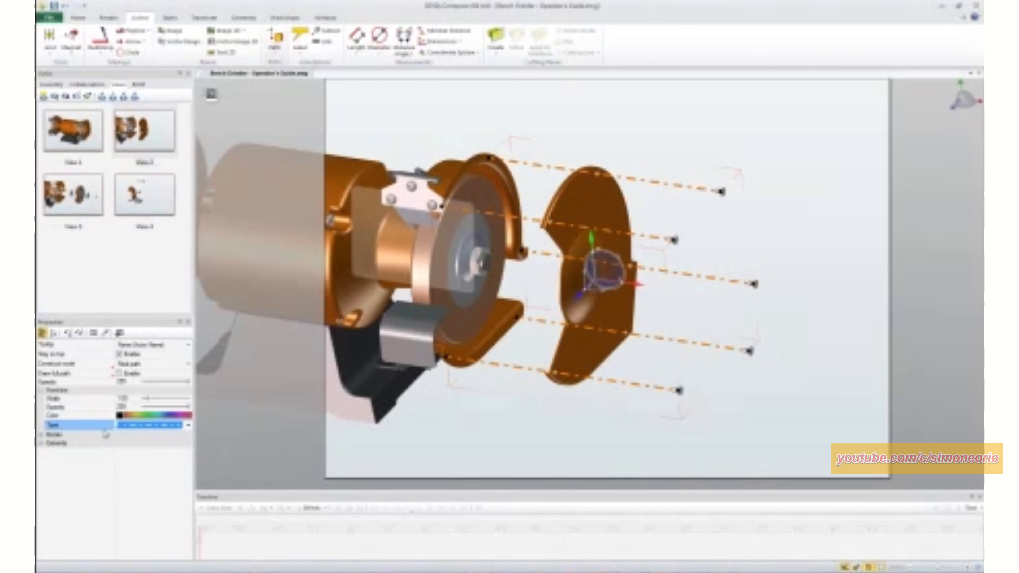
Step: Reduce the width of the five screw path lines and turn off Stay on Top for them
{"action": "mouse_move", "coordinate": [147, 399]}
{"action": "left_mouse_down"}
{"action": "mouse_move", "coordinate": [189, 397]}
{"action": "mouse_move", "coordinate": [144, 398]}
{"action": "left_mouse_up"}
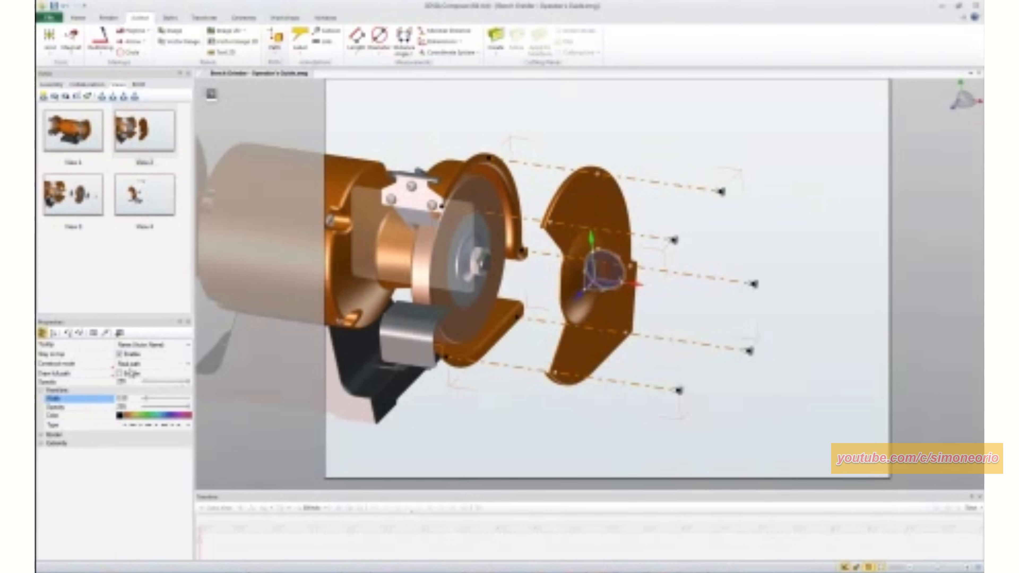
{"action": "left_click", "coordinate": [542, 450]}
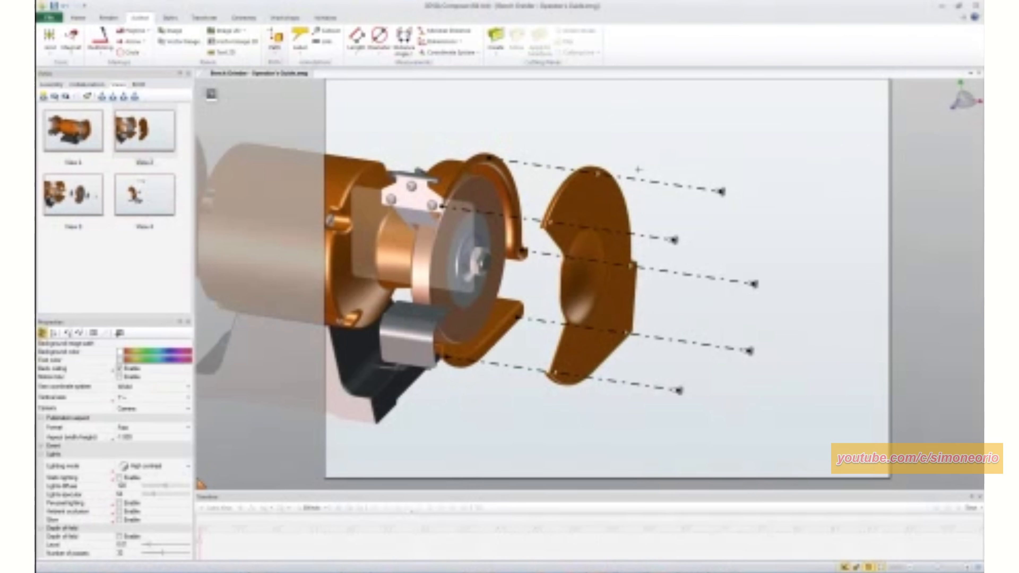
{"action": "left_click_drag", "start_coordinate": [638, 169], "coordinate": [614, 406]}
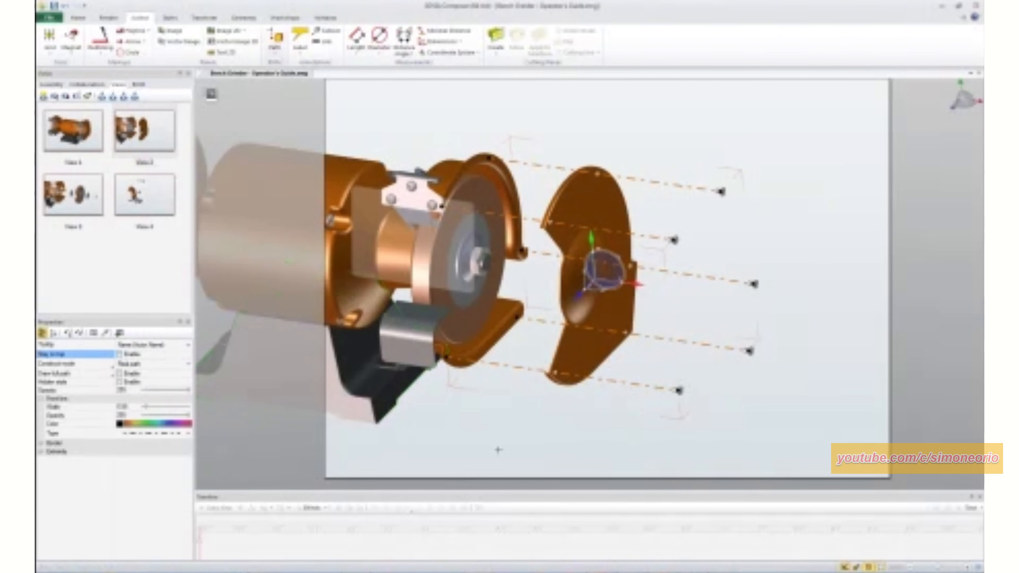
{"action": "left_click", "coordinate": [517, 446]}
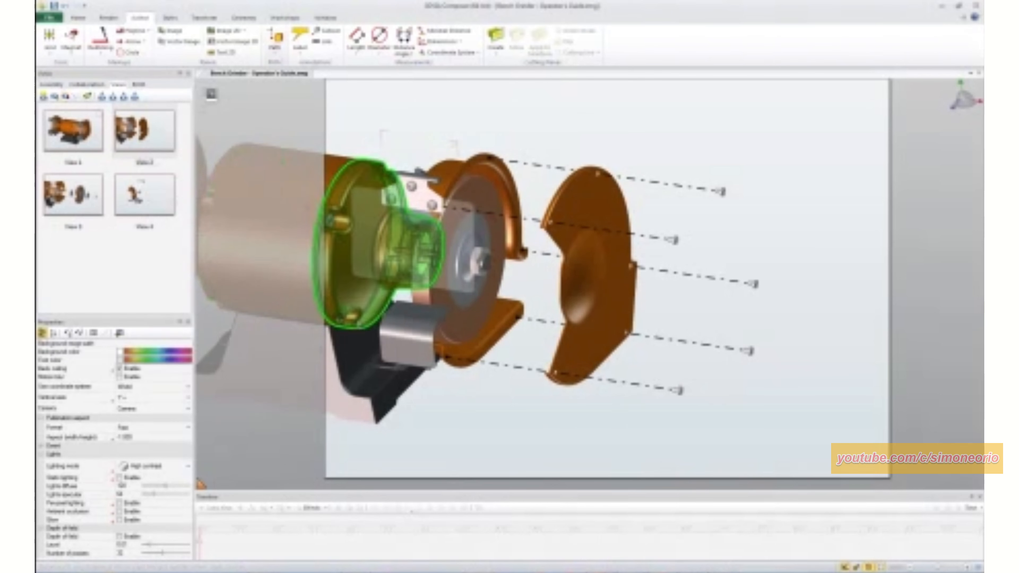
Step: Recall View 3 and create a straight arrow along the wheel axis, with its head at the inner washer and its tail past the nut
{"action": "left_click", "coordinate": [64, 211]}
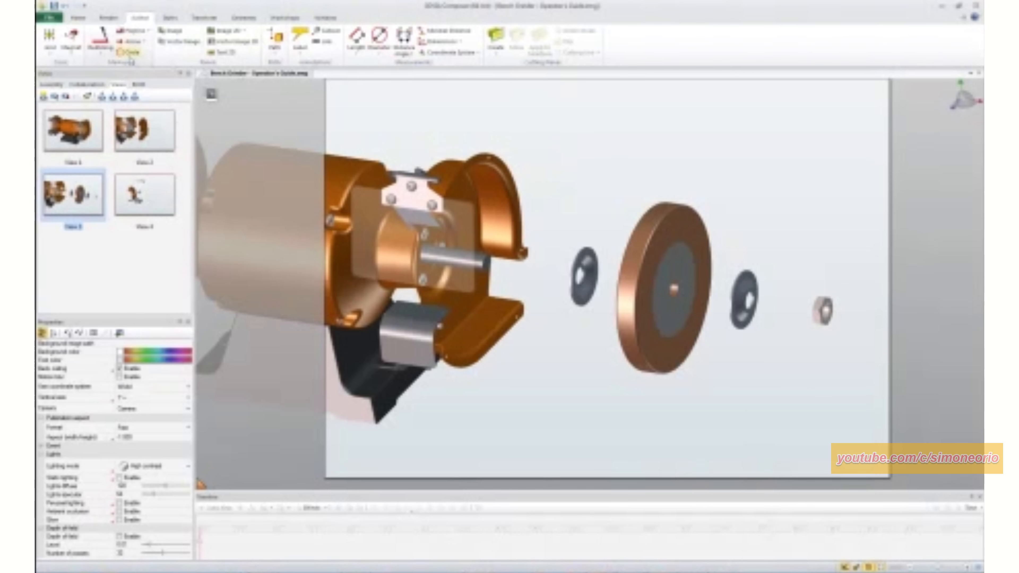
{"action": "left_click", "coordinate": [136, 44]}
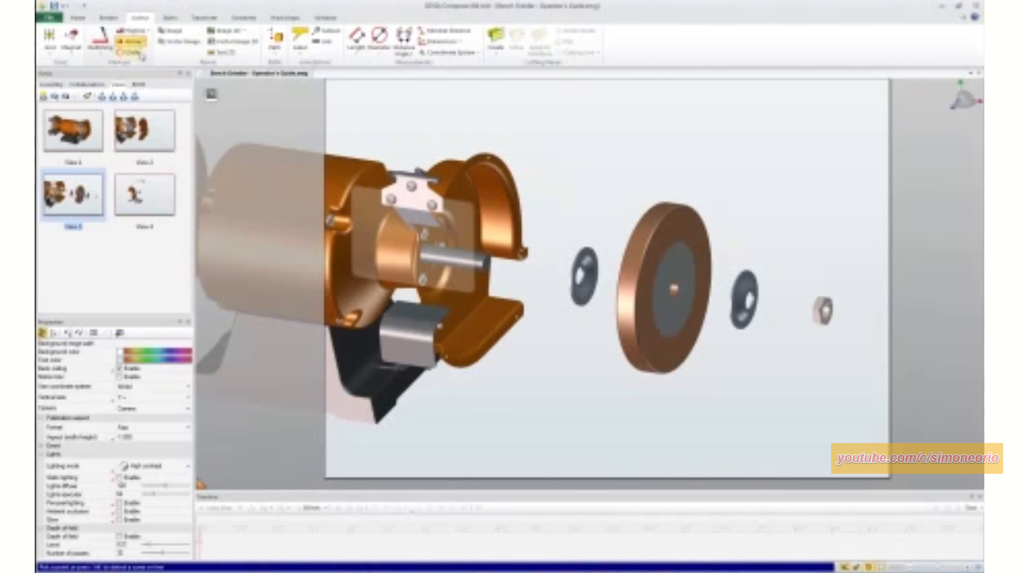
{"action": "left_click", "coordinate": [143, 44]}
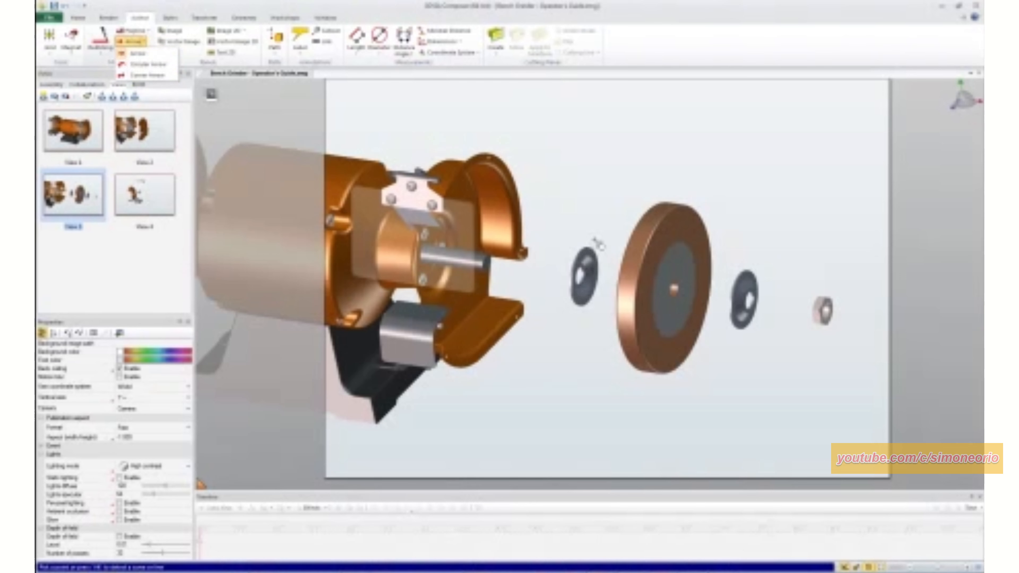
{"action": "left_click", "coordinate": [144, 54]}
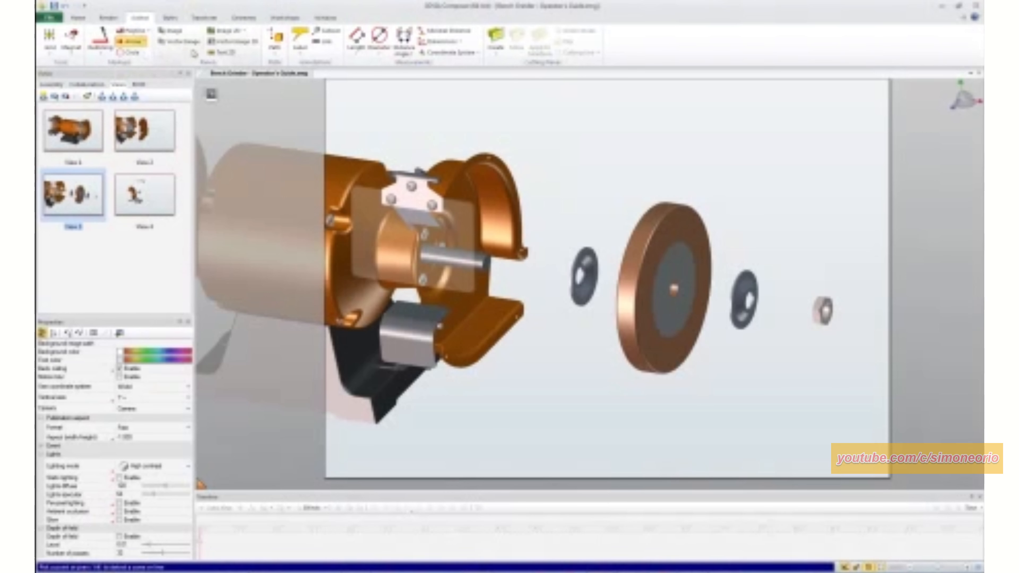
{"action": "left_click_drag", "start_coordinate": [633, 212], "coordinate": [587, 256]}
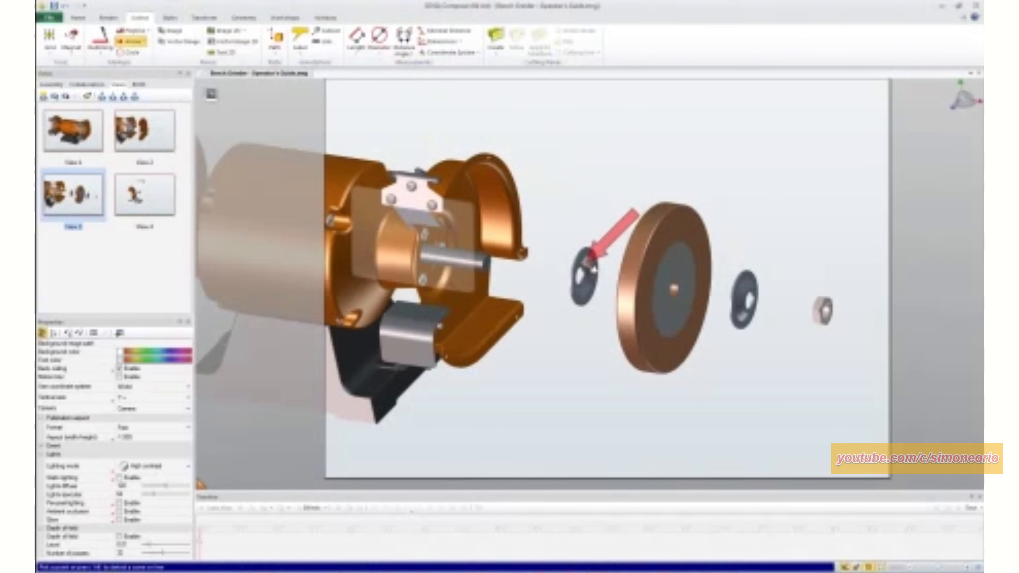
{"action": "key", "text": "alt"}
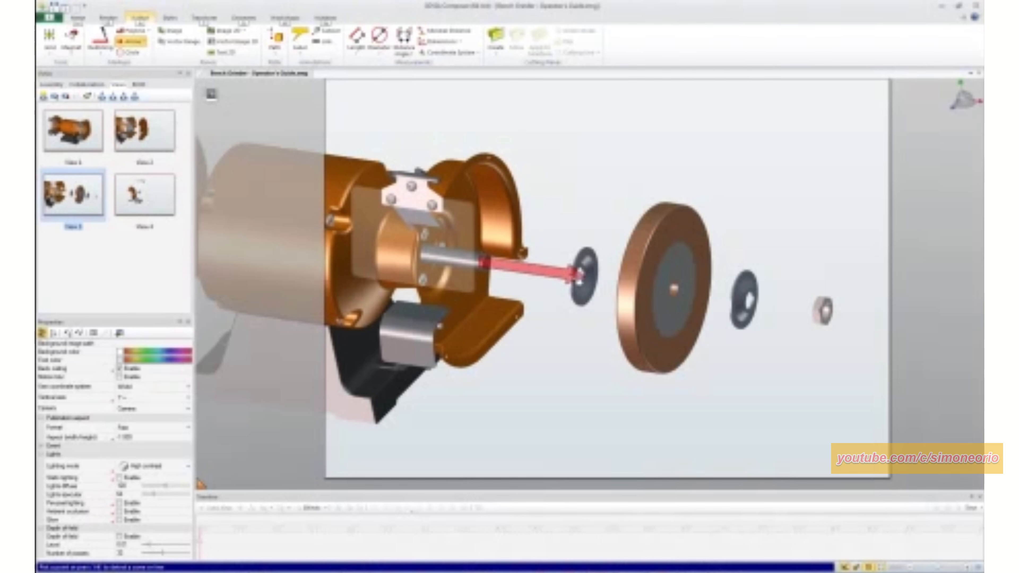
{"action": "left_click", "coordinate": [582, 276]}
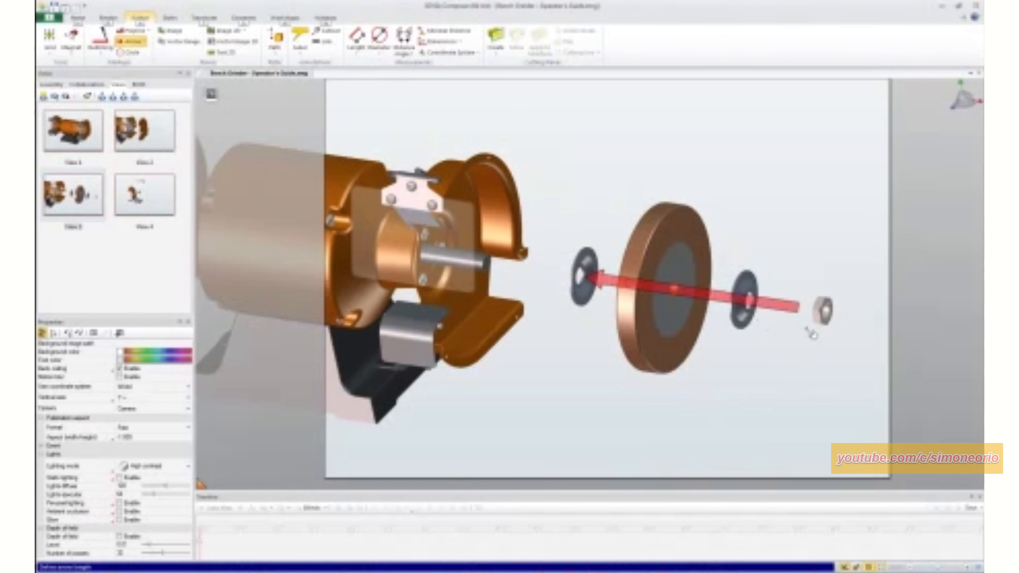
{"action": "left_click", "coordinate": [853, 319]}
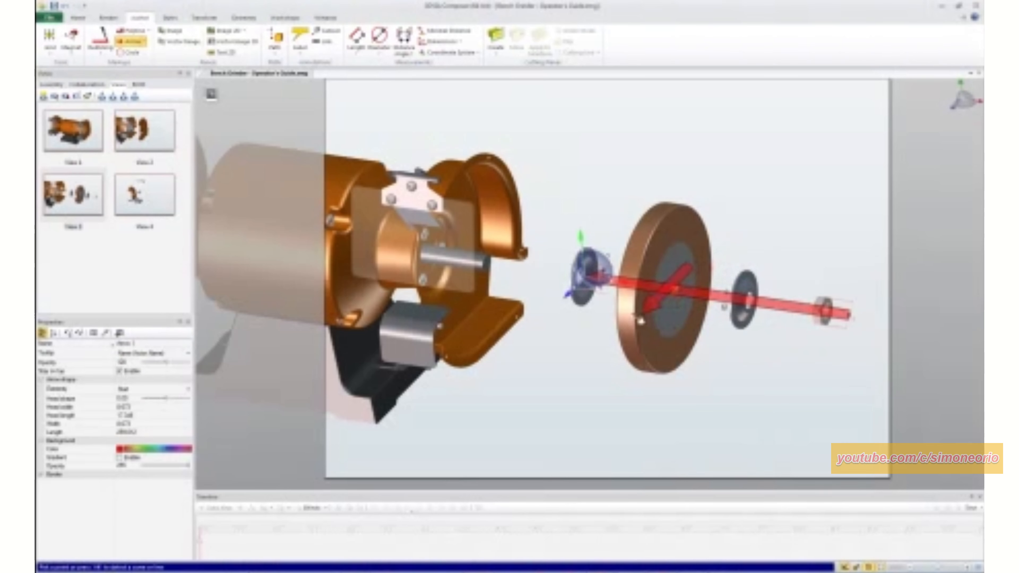
{"action": "key", "text": "Escape"}
{"action": "left_click", "coordinate": [566, 372]}
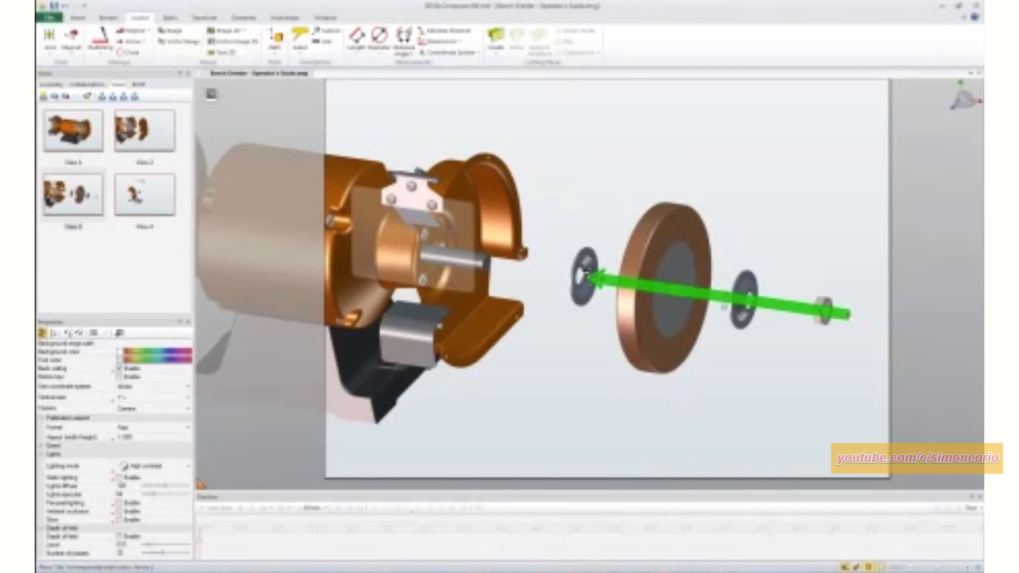
Step: Extend the straight arrow's head past the inner washer toward the motor shaft and turn off Stay on Top
{"action": "left_click_drag", "start_coordinate": [577, 276], "coordinate": [530, 271]}
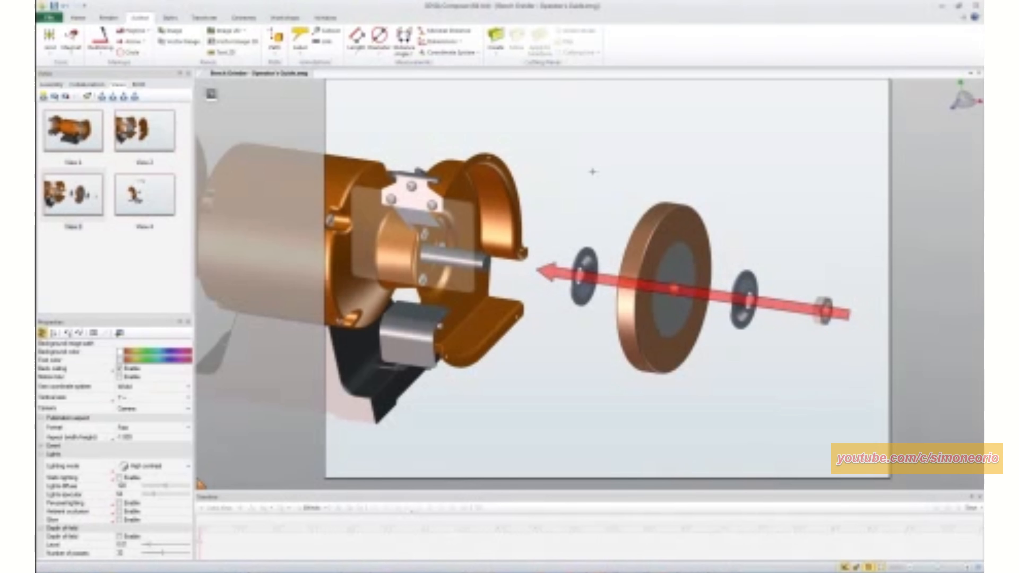
{"action": "left_click", "coordinate": [611, 276]}
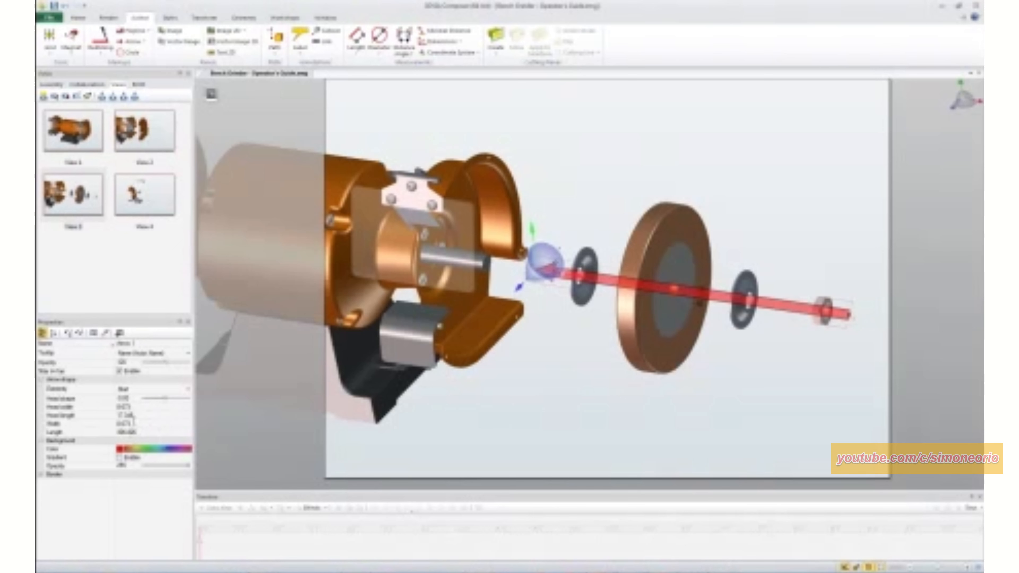
{"action": "left_click", "coordinate": [119, 371]}
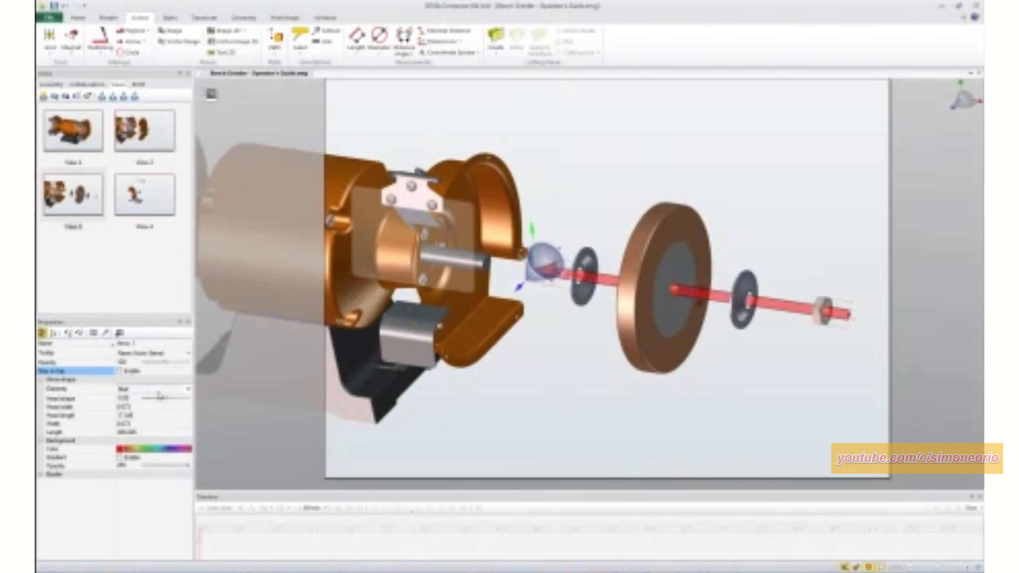
Step: Increase the straight arrow's head shape value, enable its background gradient and raise its opacity
{"action": "left_click_drag", "start_coordinate": [159, 396], "coordinate": [172, 401]}
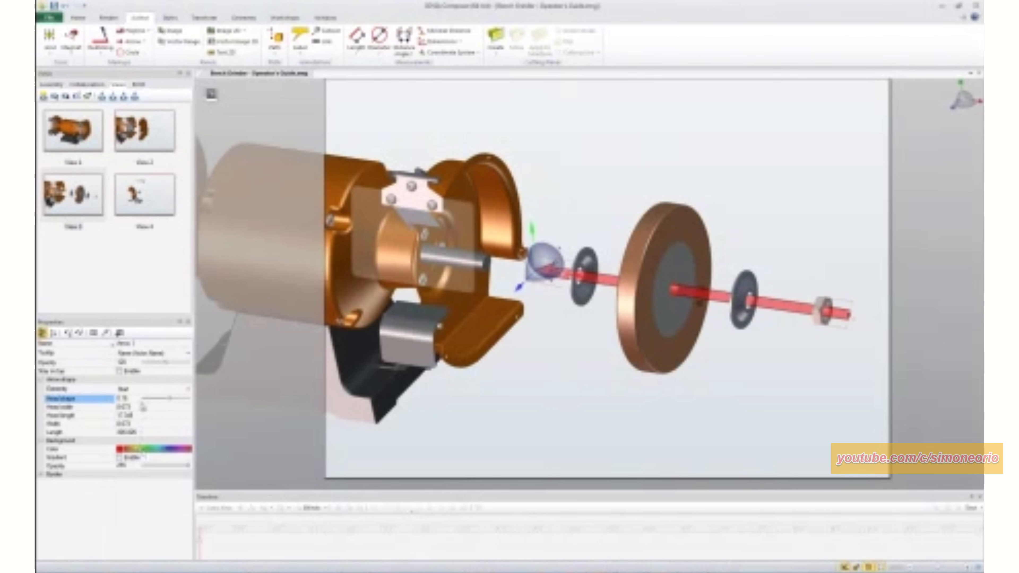
{"action": "left_click", "coordinate": [168, 365]}
{"action": "mouse_move", "coordinate": [168, 366]}
{"action": "left_mouse_down"}
{"action": "mouse_move", "coordinate": [146, 372]}
{"action": "mouse_move", "coordinate": [159, 371]}
{"action": "left_mouse_up"}
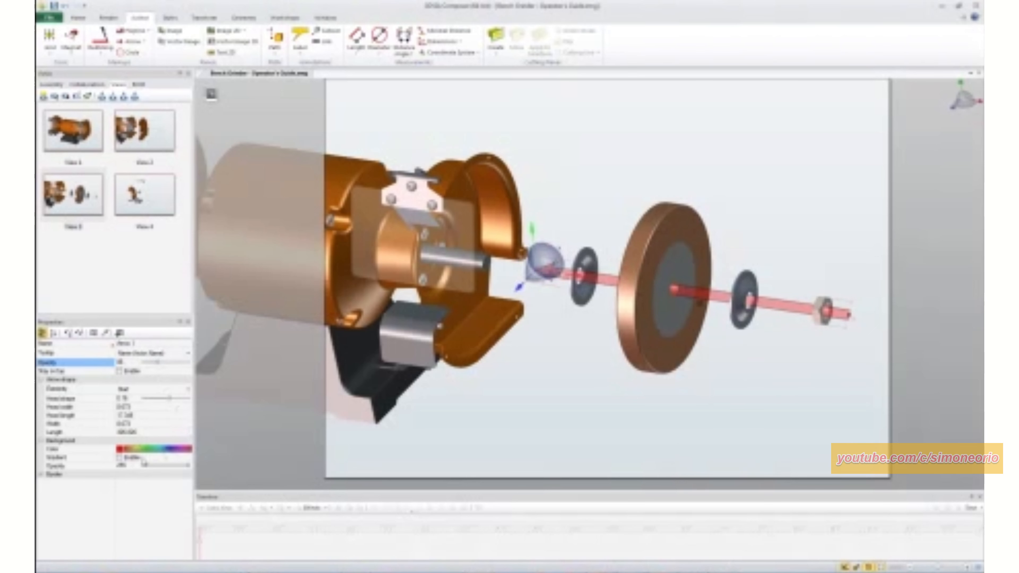
{"action": "left_click", "coordinate": [119, 457]}
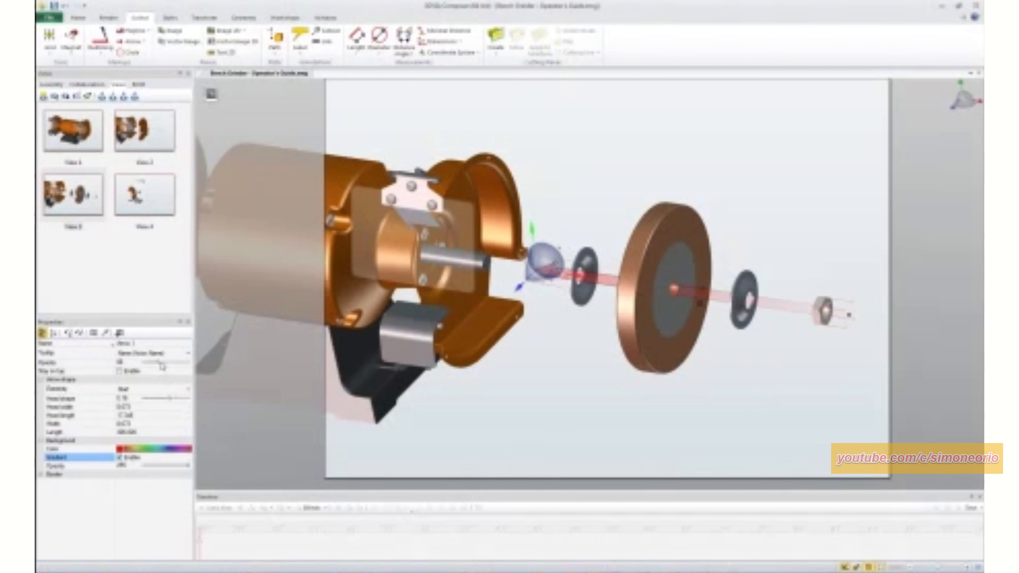
{"action": "left_click_drag", "start_coordinate": [159, 364], "coordinate": [186, 371]}
{"action": "left_click", "coordinate": [807, 364]}
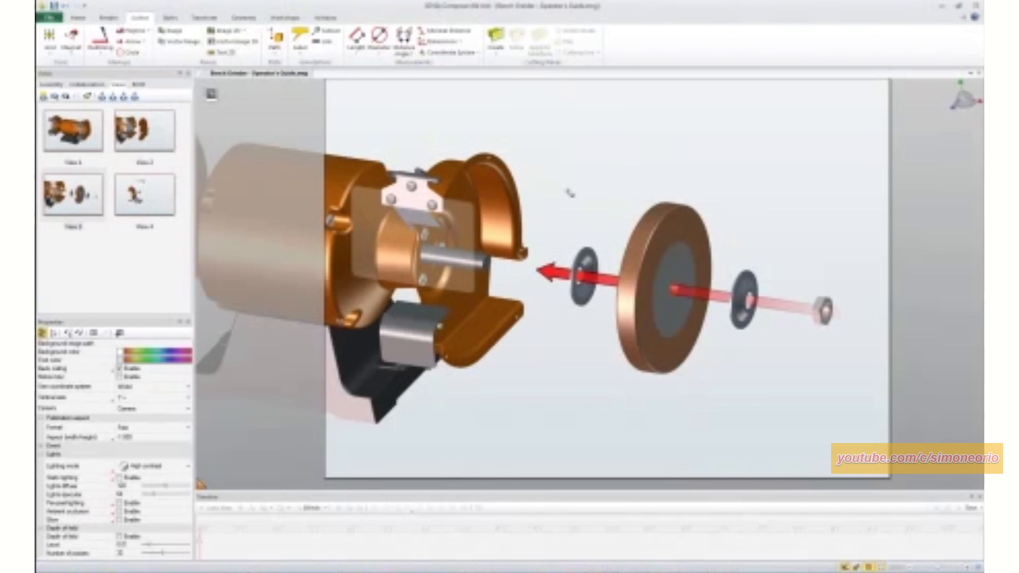
Step: Create a circular arrow on the grinding wheel's face and enlarge it beyond the wheel's rim
{"action": "left_click", "coordinate": [142, 41]}
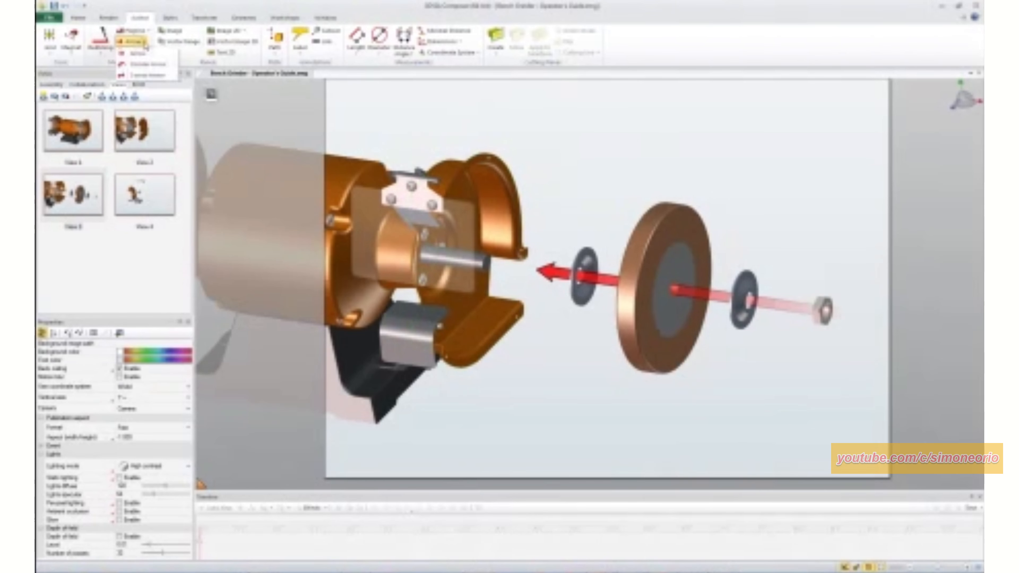
{"action": "left_click", "coordinate": [144, 75]}
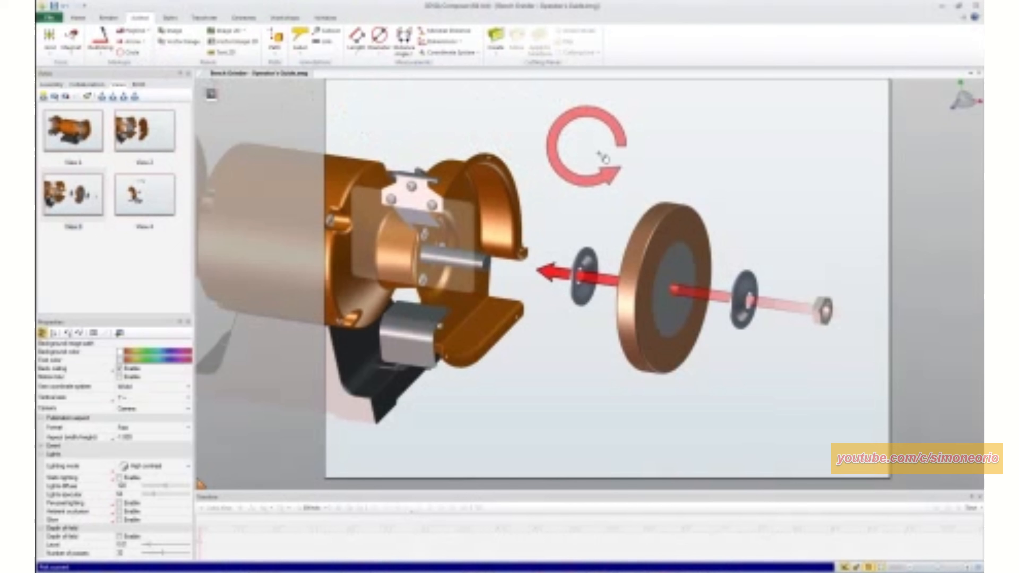
{"action": "left_click", "coordinate": [658, 229]}
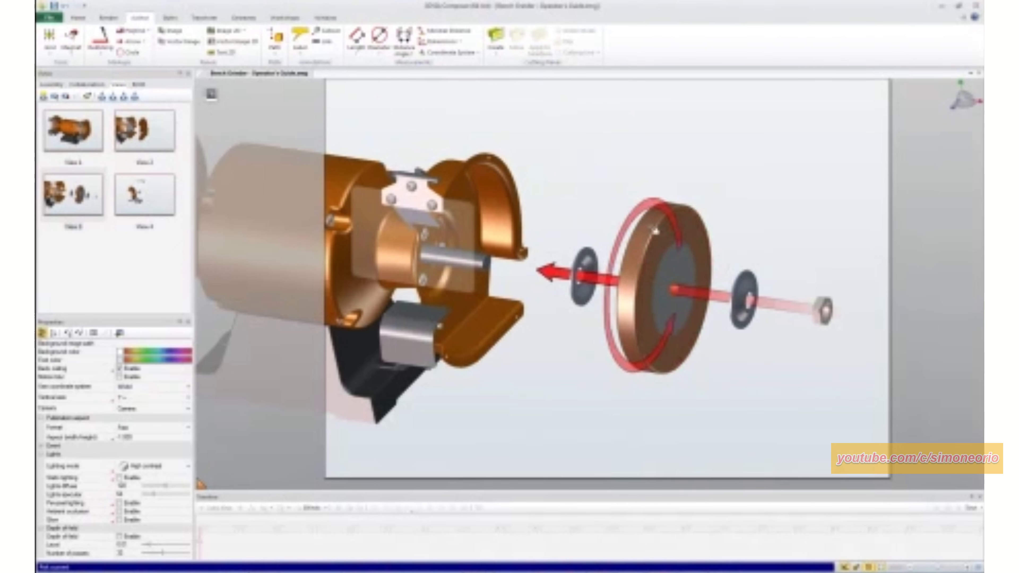
{"action": "left_click", "coordinate": [682, 182]}
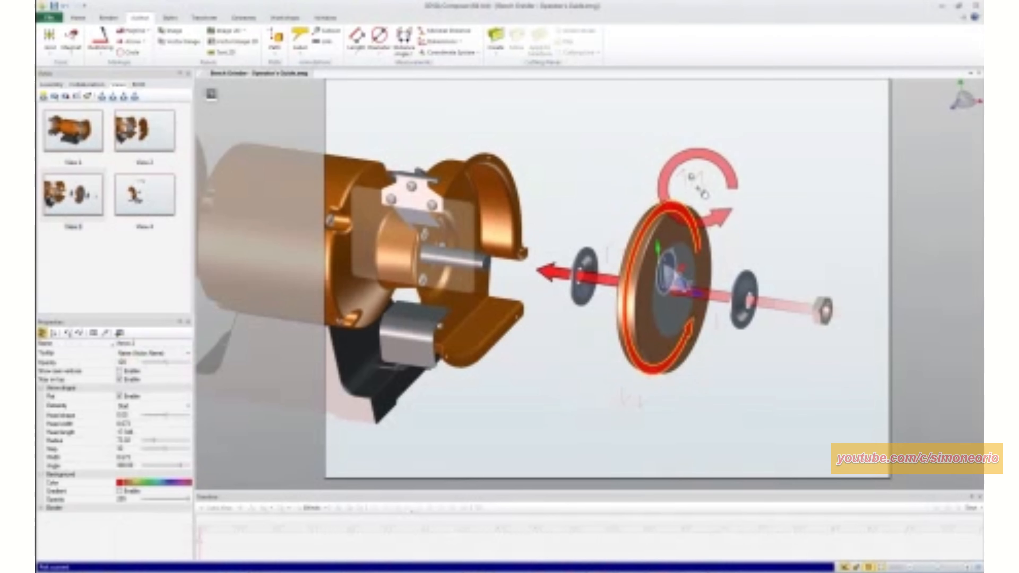
{"action": "key", "text": "Escape"}
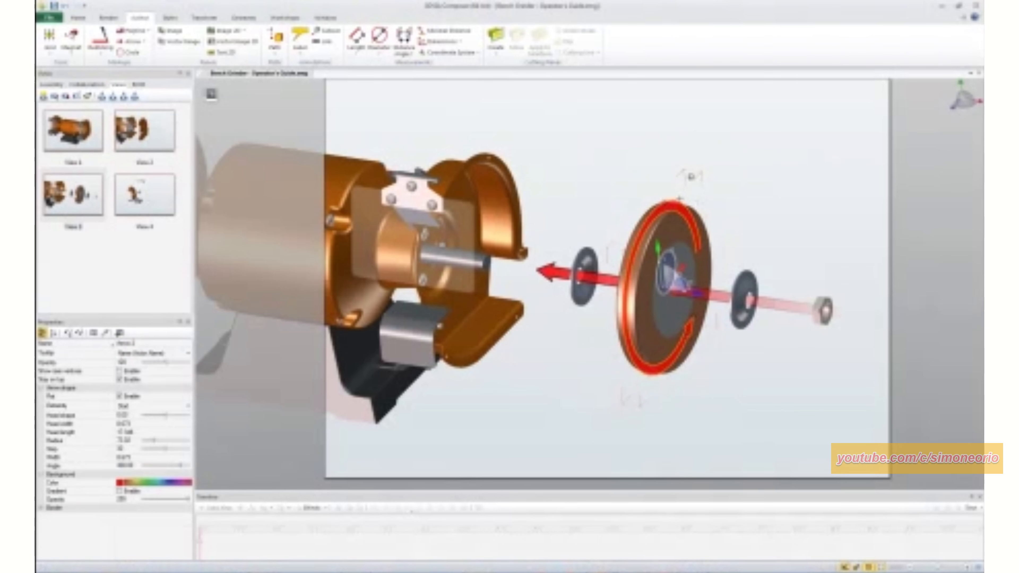
{"action": "left_click_drag", "start_coordinate": [694, 177], "coordinate": [696, 157]}
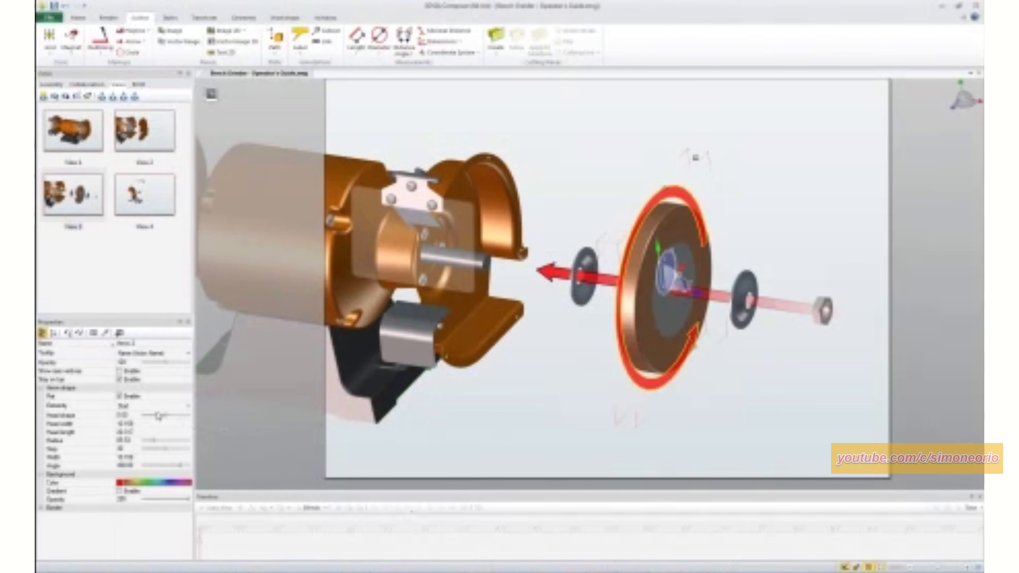
Step: Turn off the Flat option of the circular arrow and shorten its arc to the upper part of the wheel
{"action": "left_click", "coordinate": [120, 396]}
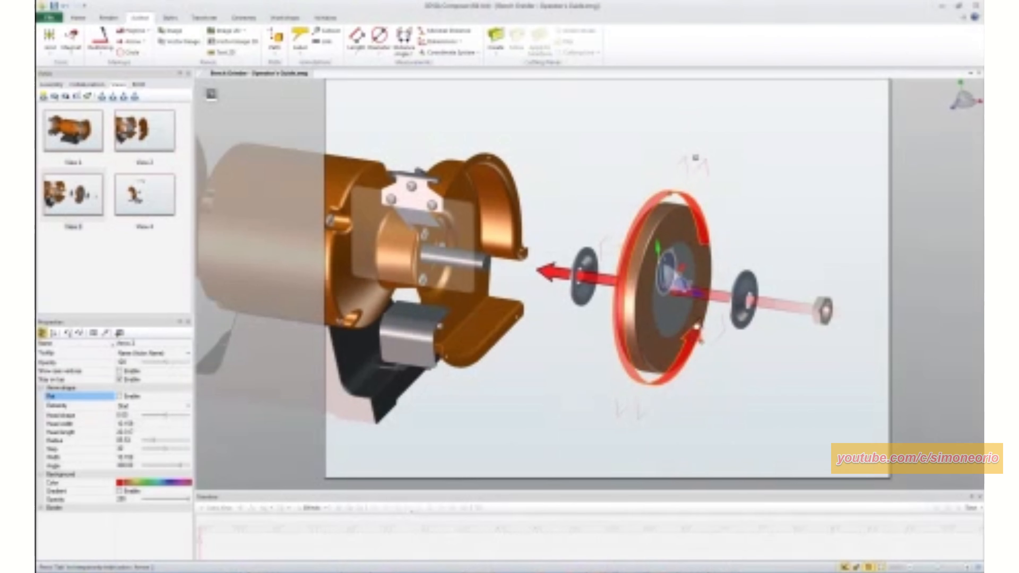
{"action": "left_click", "coordinate": [734, 398]}
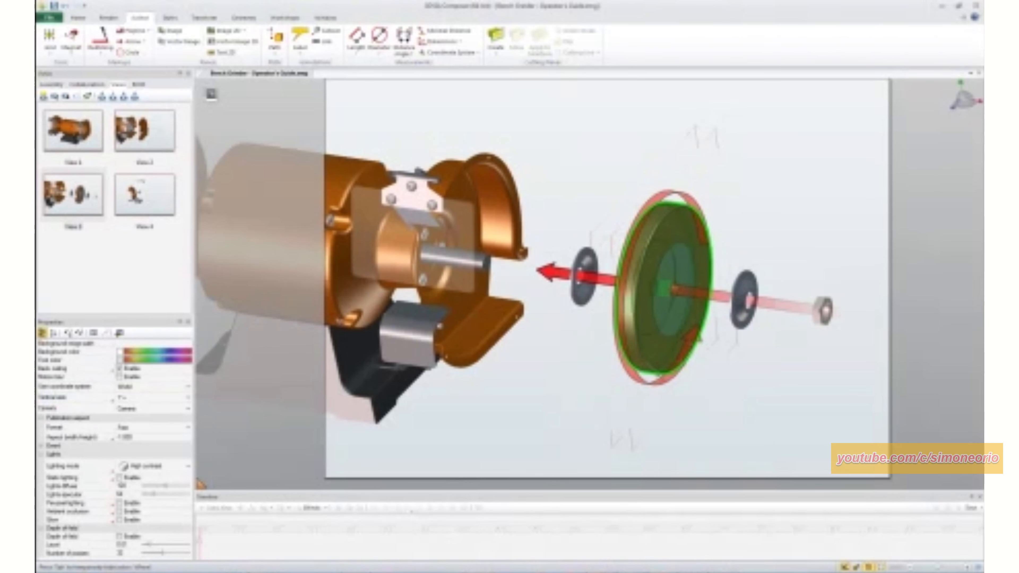
{"action": "left_click", "coordinate": [698, 328]}
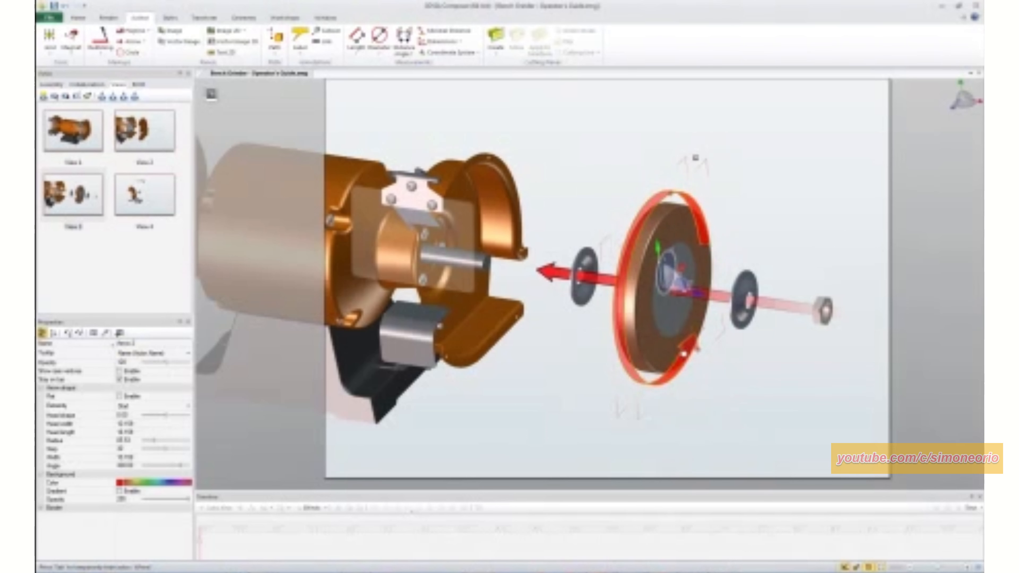
{"action": "left_click_drag", "start_coordinate": [700, 344], "coordinate": [625, 267]}
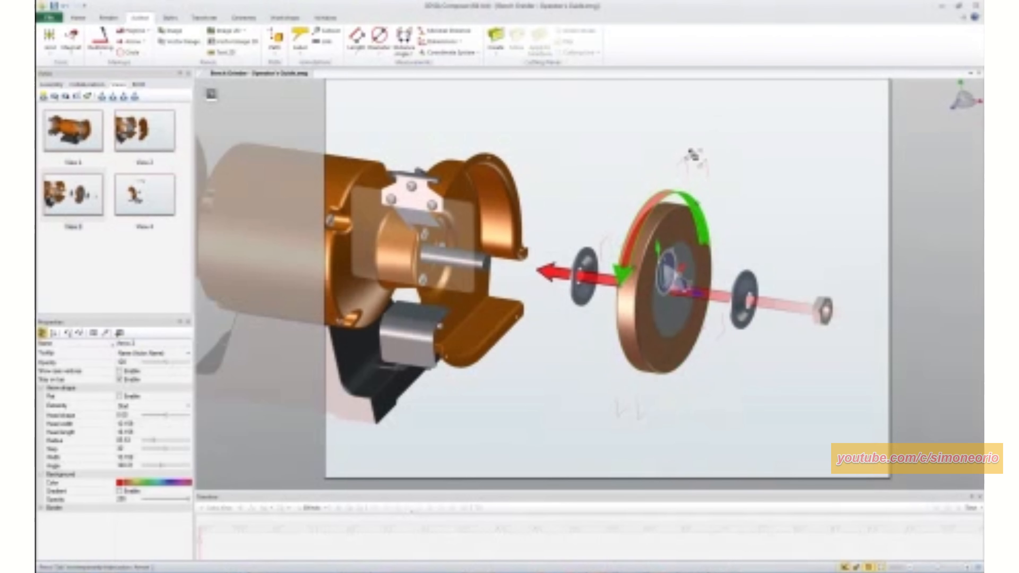
Step: Turn off Stay on Top and enable the background gradient for the circular arrow, and update View 3 with the changes
{"action": "left_click_drag", "start_coordinate": [673, 187], "coordinate": [685, 189]}
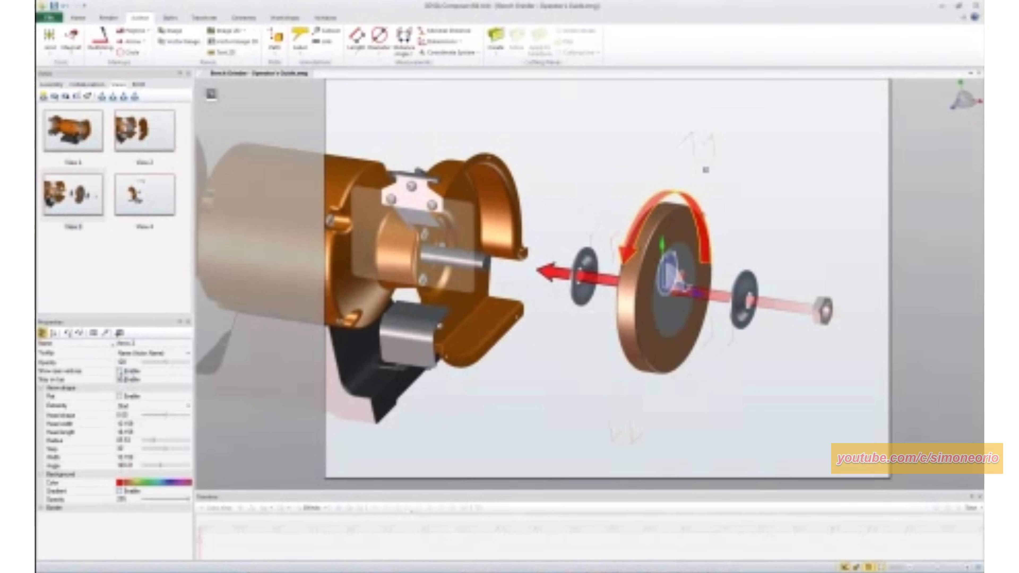
{"action": "left_click", "coordinate": [120, 379]}
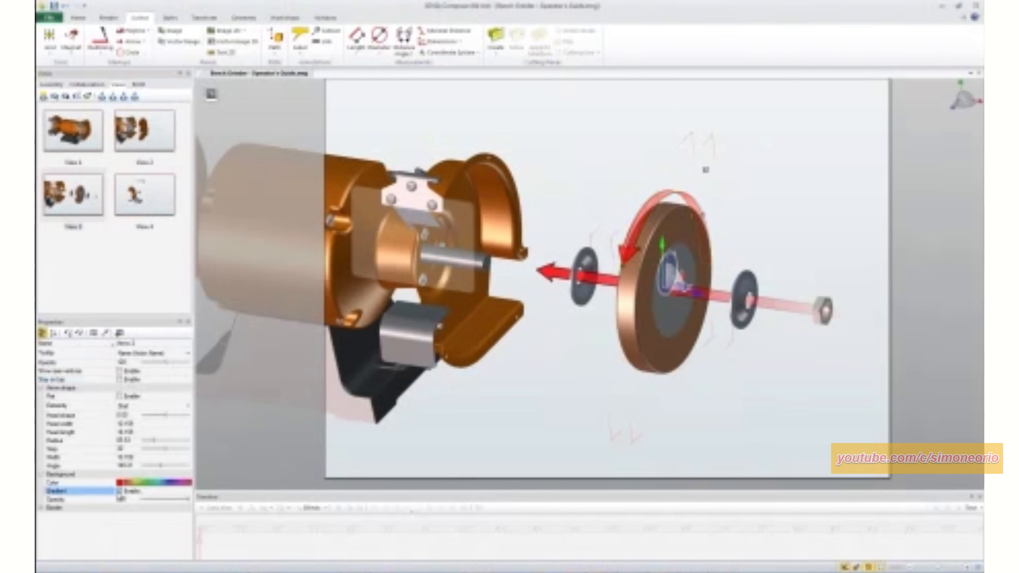
{"action": "left_click", "coordinate": [741, 425]}
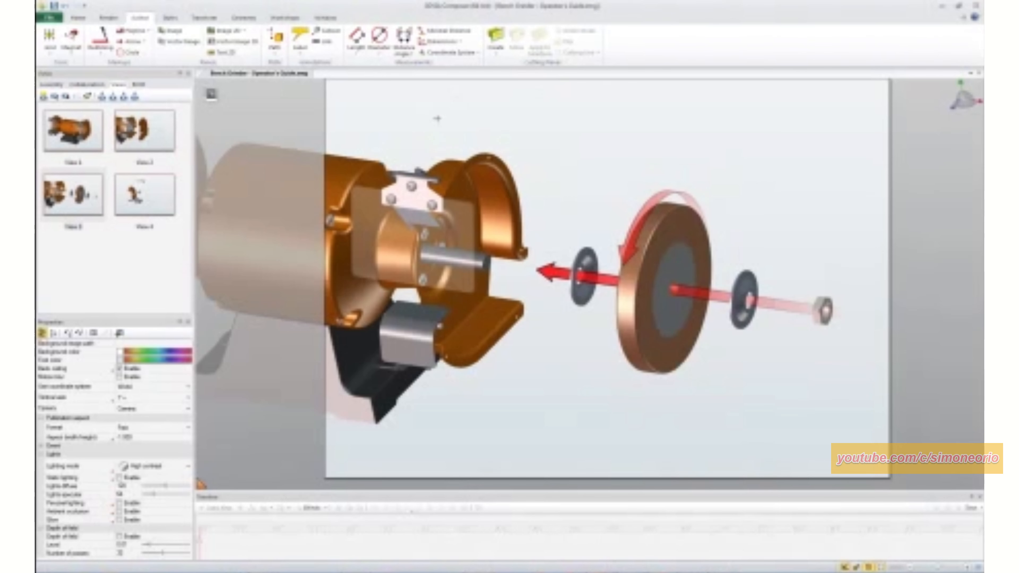
{"action": "left_click", "coordinate": [61, 198]}
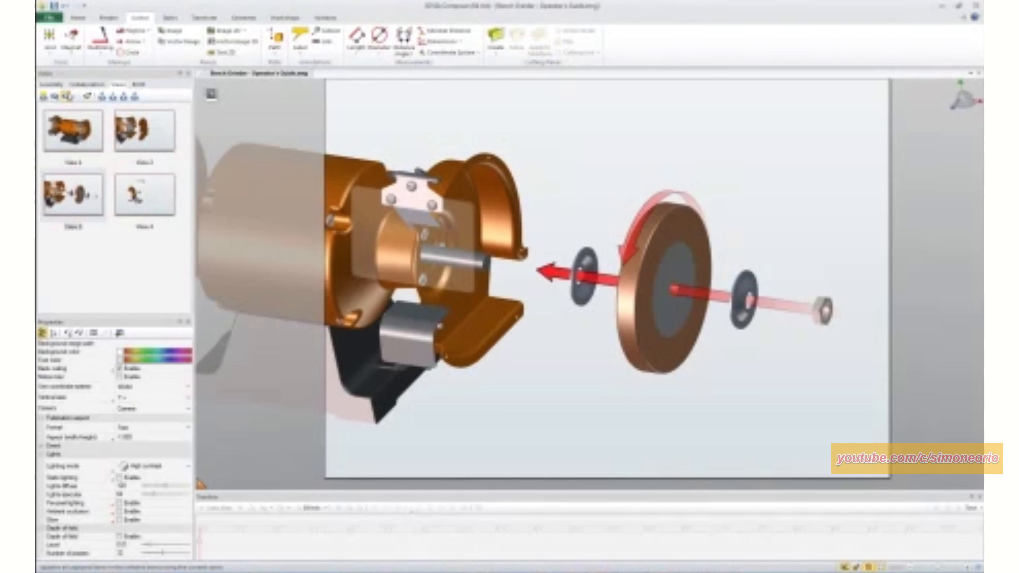
Step: Activate View 4 and create associative paths from neutral for the four exploded screws
{"action": "left_click", "coordinate": [147, 194]}
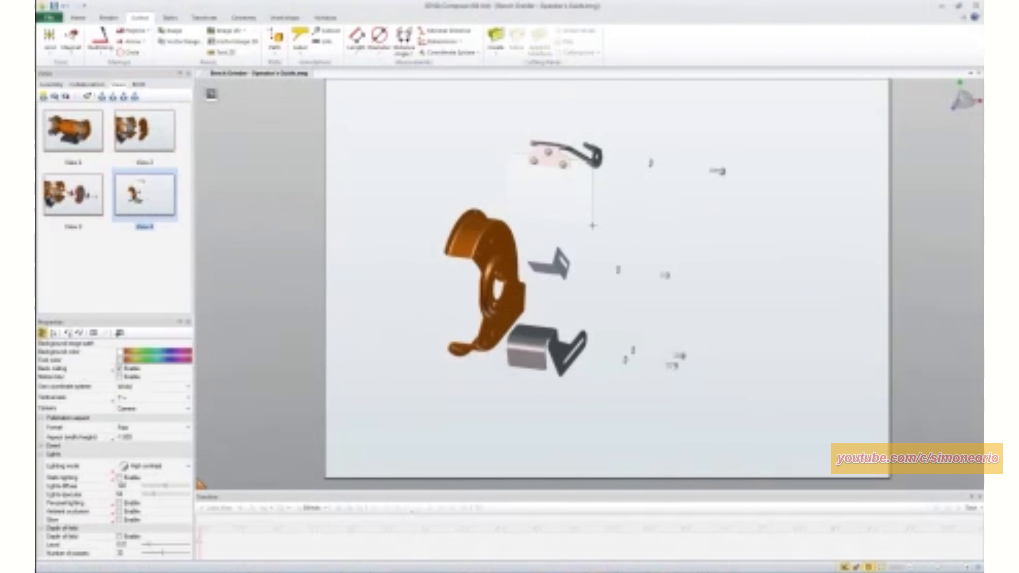
{"action": "scroll", "coordinate": [537, 245], "scroll_direction": "up", "scroll_amount": 2}
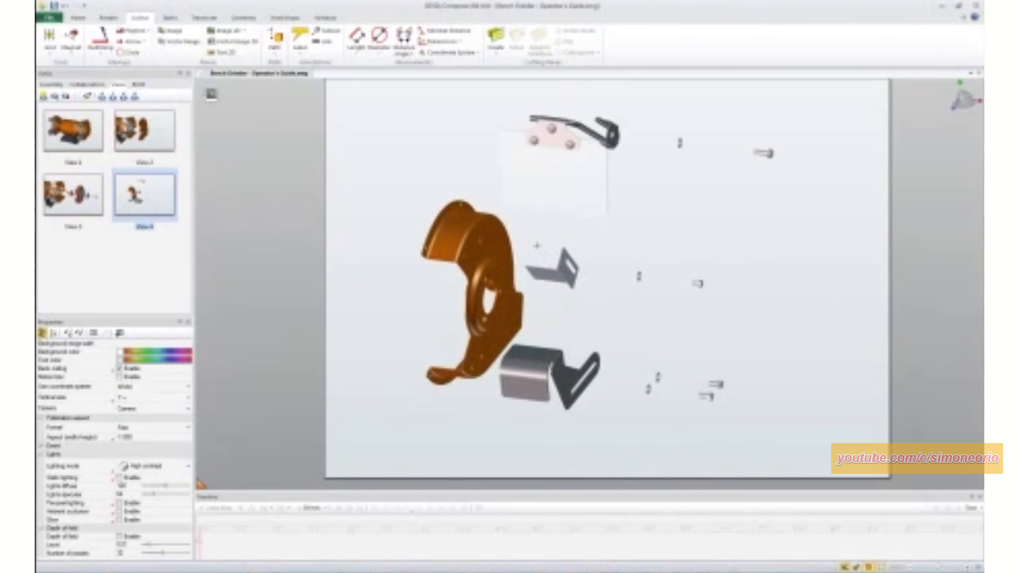
{"action": "scroll", "coordinate": [536, 246], "scroll_direction": "down", "scroll_amount": 1}
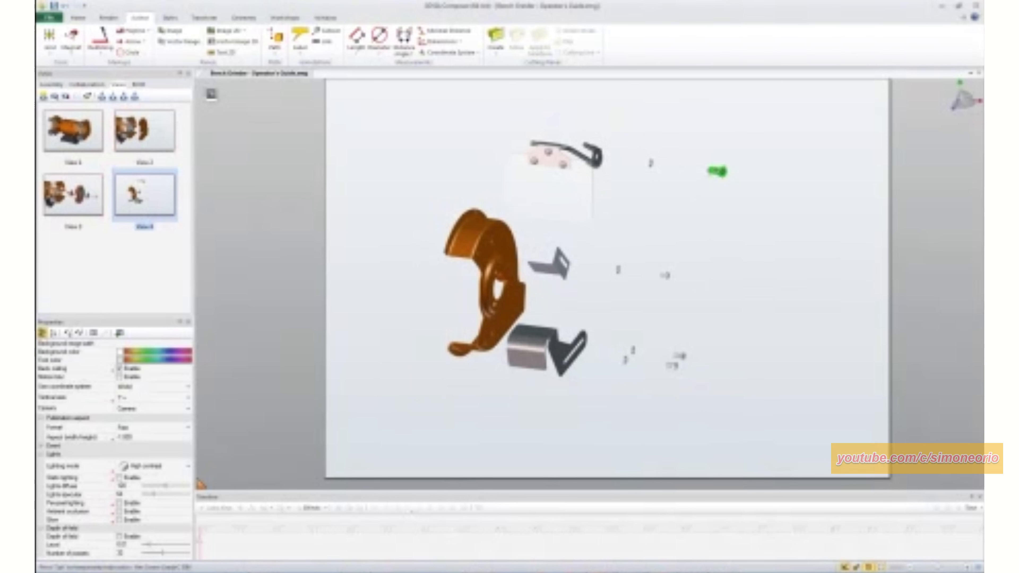
{"action": "left_click_drag", "start_coordinate": [732, 138], "coordinate": [659, 397]}
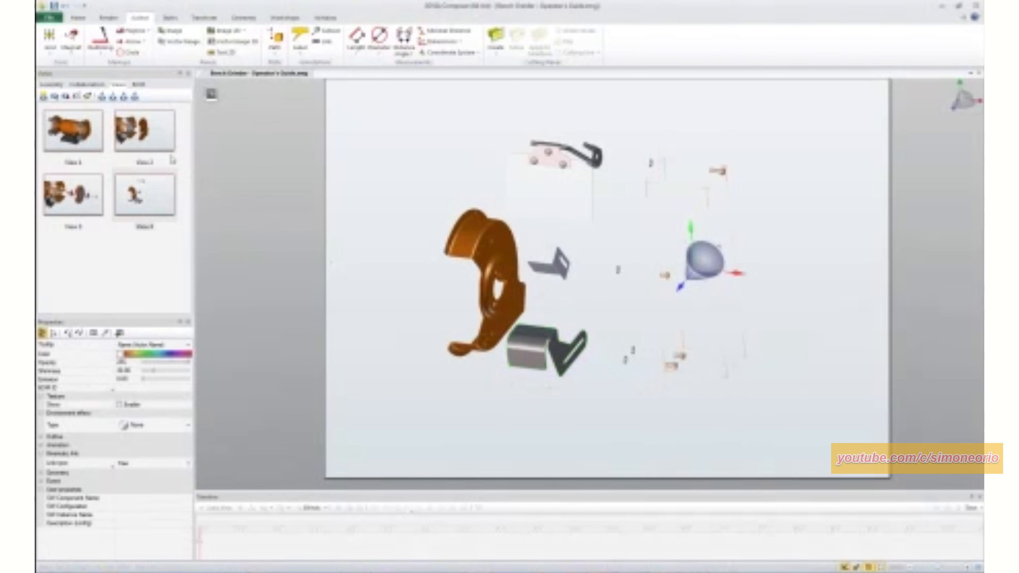
{"action": "left_click", "coordinate": [274, 40]}
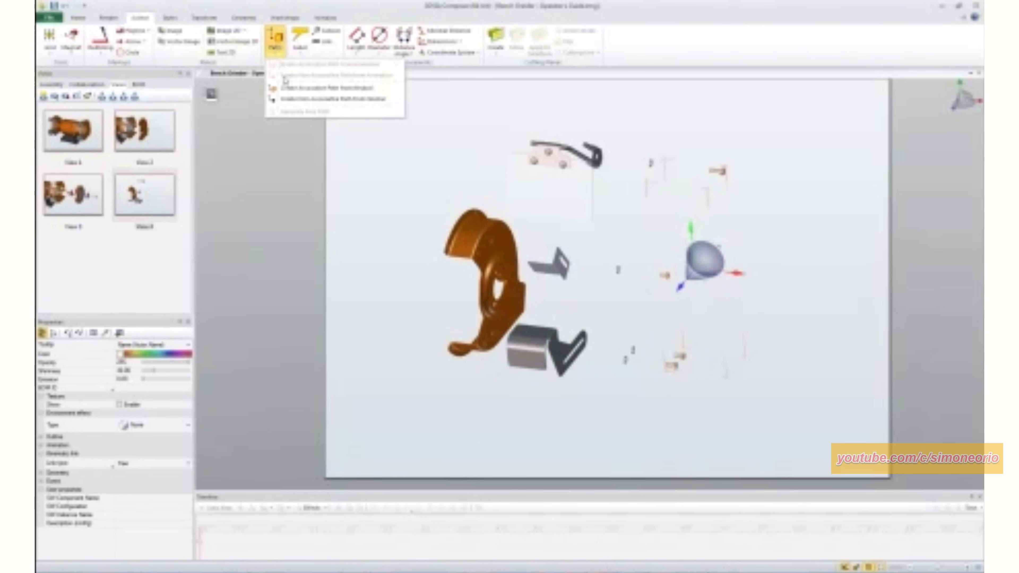
{"action": "left_click", "coordinate": [285, 88]}
{"action": "left_click", "coordinate": [455, 157]}
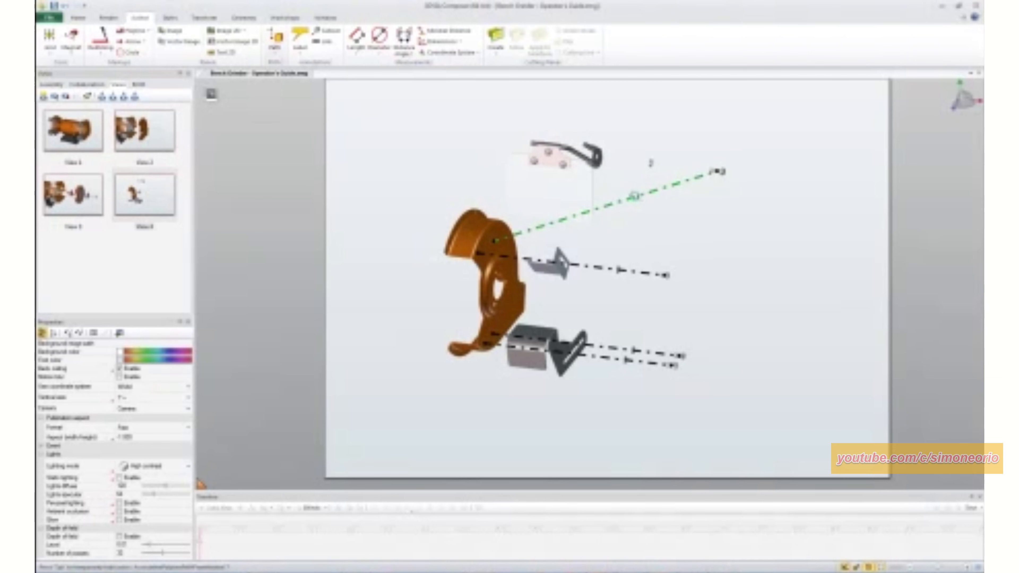
Step: Set the construct mode of the diagonal path from the uppermost screw to Based on World Axis
{"action": "left_click", "coordinate": [633, 197]}
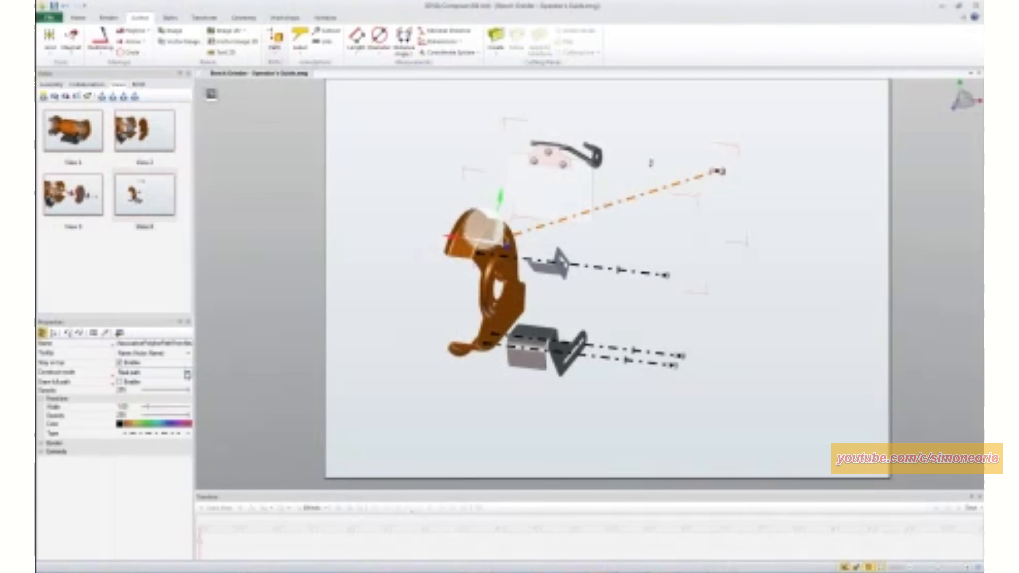
{"action": "left_click", "coordinate": [188, 373]}
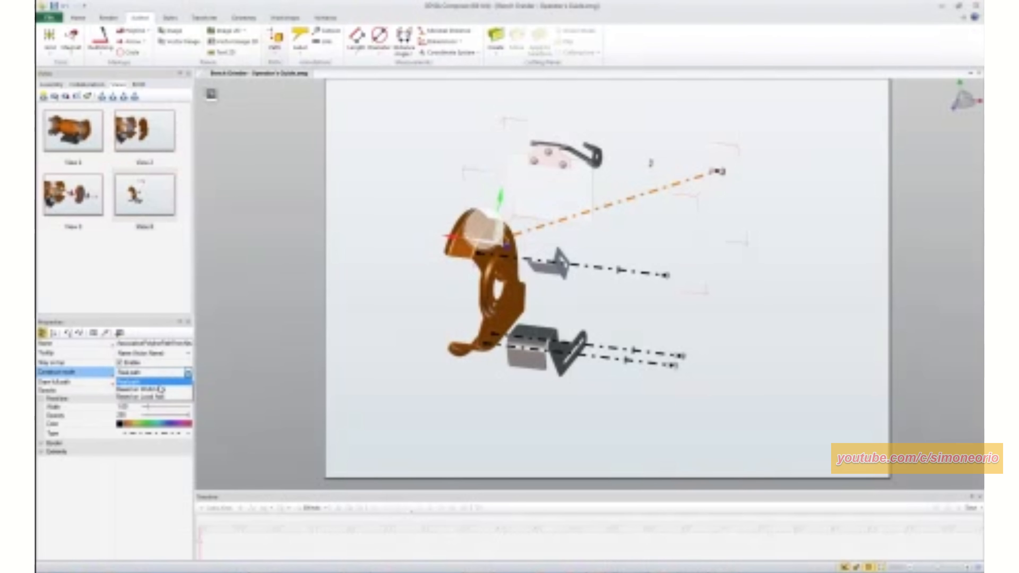
{"action": "left_click", "coordinate": [161, 389]}
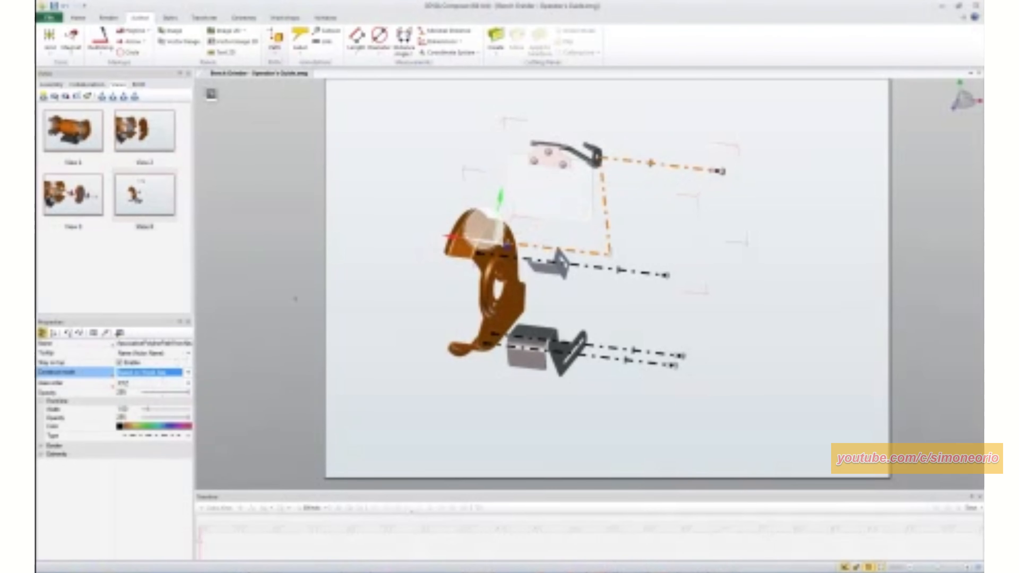
{"action": "left_click", "coordinate": [835, 293]}
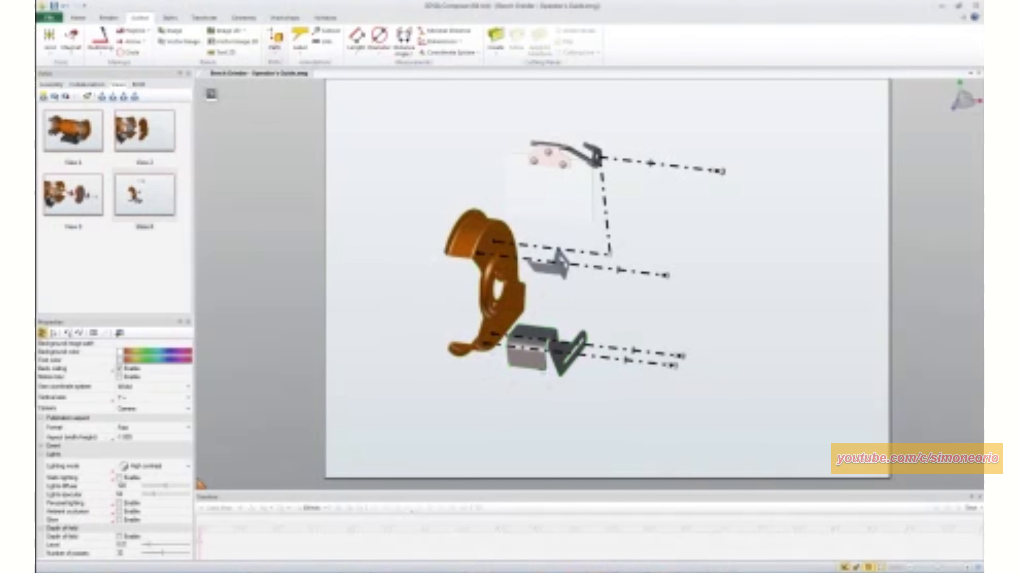
Step: Generate BOM IDs for the visible geometry in the BOM workshop and widen the BOM ID column of the parts list
{"action": "scroll", "coordinate": [512, 362], "scroll_direction": "down", "scroll_amount": 1}
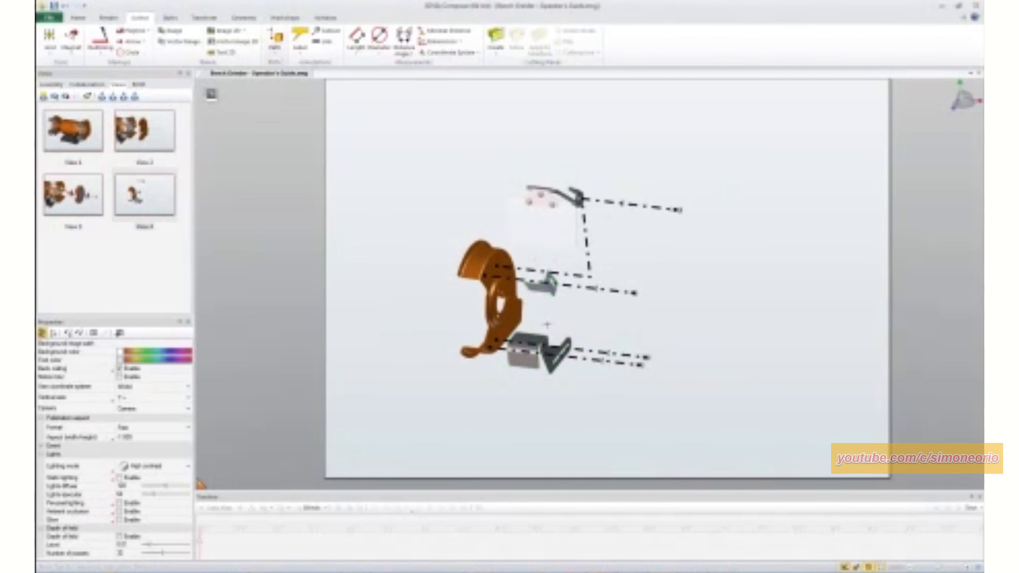
{"action": "middle_click_drag", "start_coordinate": [540, 325], "coordinate": [603, 265]}
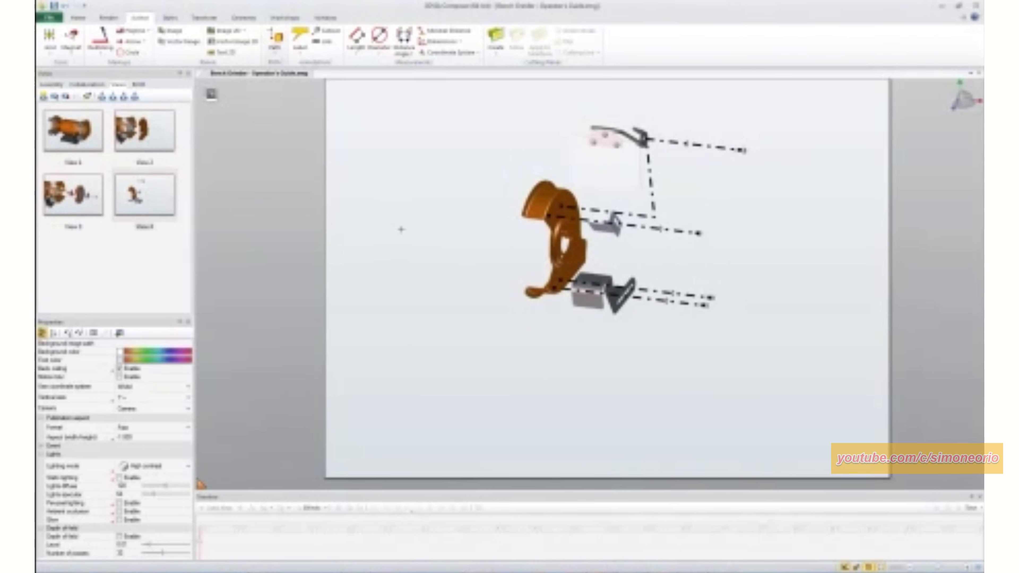
{"action": "left_click", "coordinate": [286, 17]}
{"action": "left_click", "coordinate": [189, 38]}
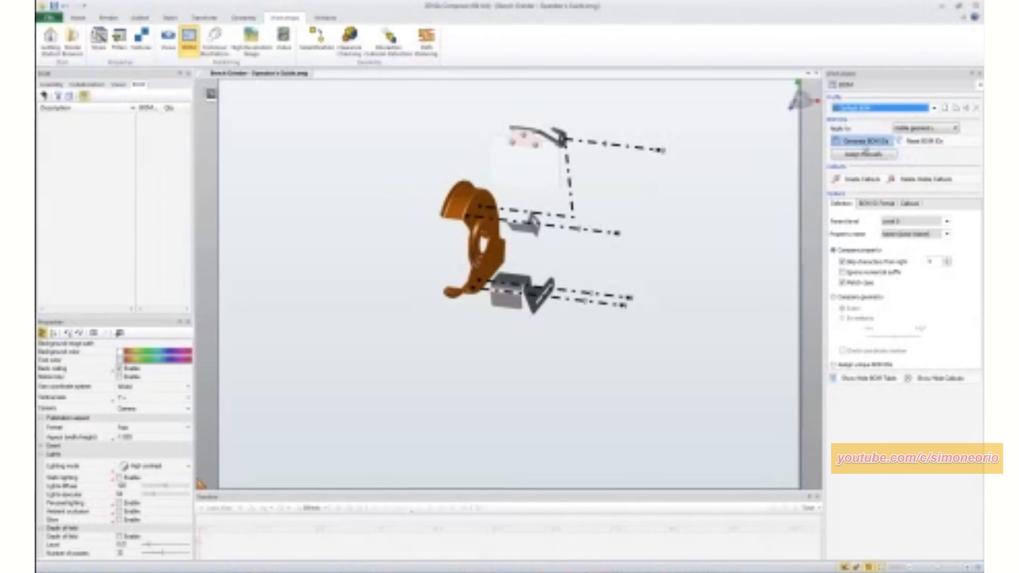
{"action": "left_click", "coordinate": [866, 148]}
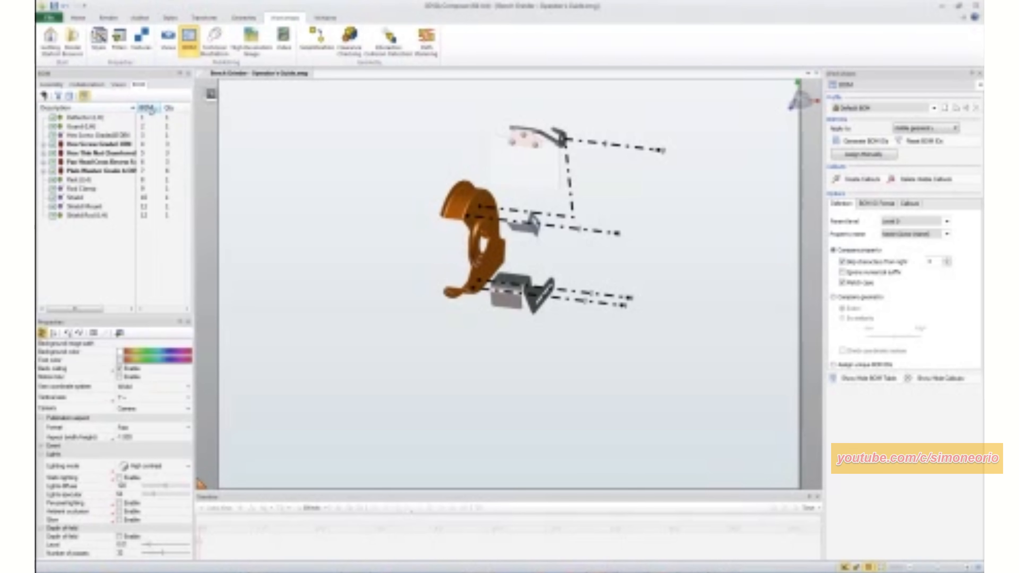
{"action": "left_click_drag", "start_coordinate": [161, 105], "coordinate": [173, 105]}
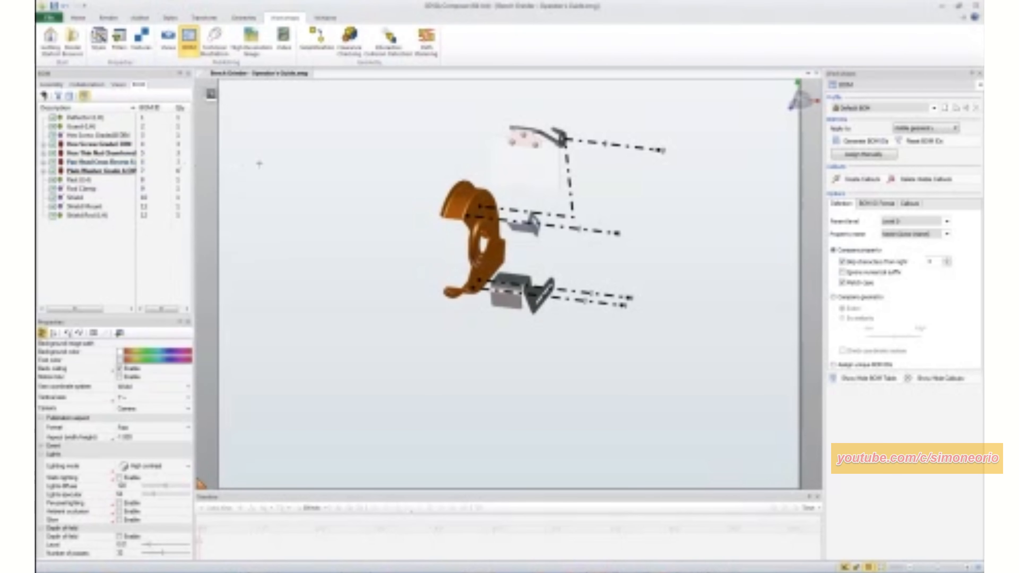
Step: Create callouts for all the visible exploded parts, using one callout per BOM ID
{"action": "left_click_drag", "start_coordinate": [397, 110], "coordinate": [681, 326]}
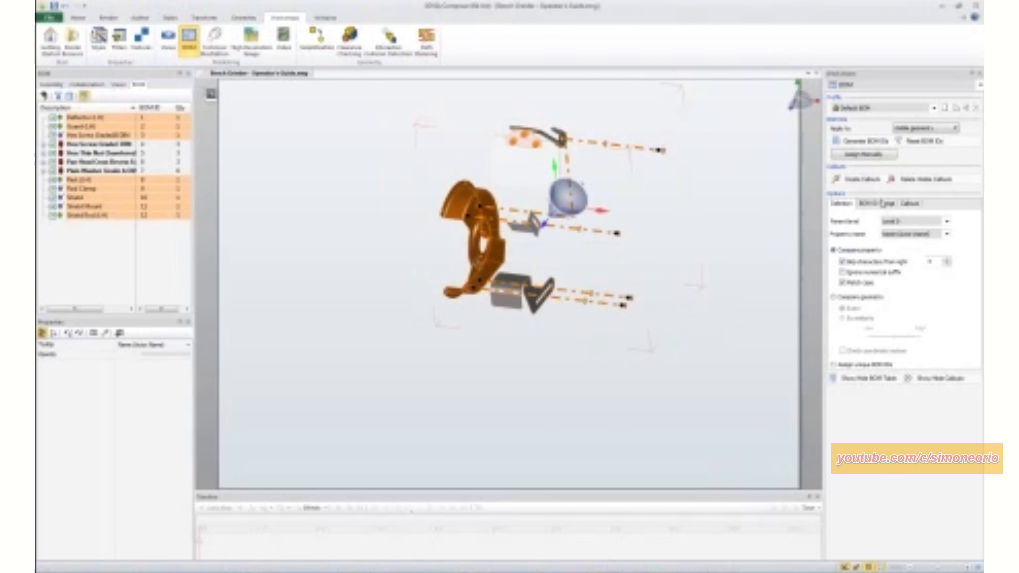
{"action": "left_click", "coordinate": [910, 203]}
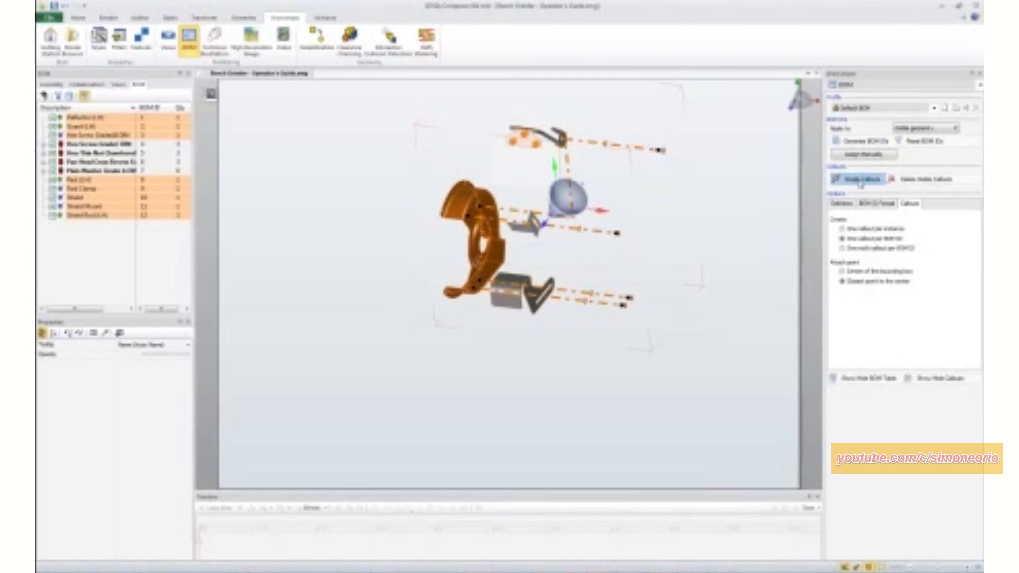
{"action": "left_click", "coordinate": [862, 179]}
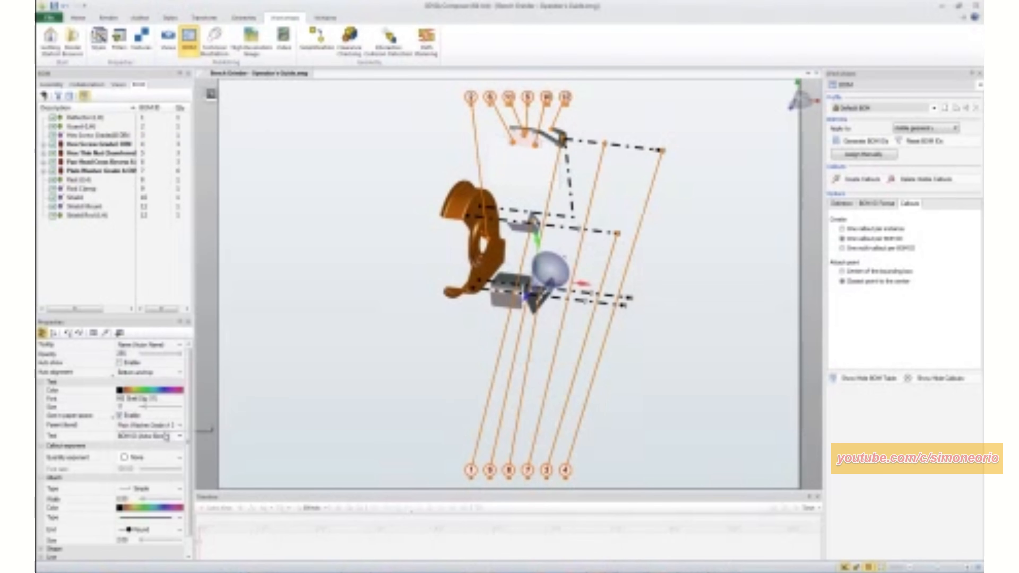
Step: Set the callouts' auto alignment to Right and move callout 4 inward, nearly level with the uppermost screw
{"action": "left_click", "coordinate": [180, 373]}
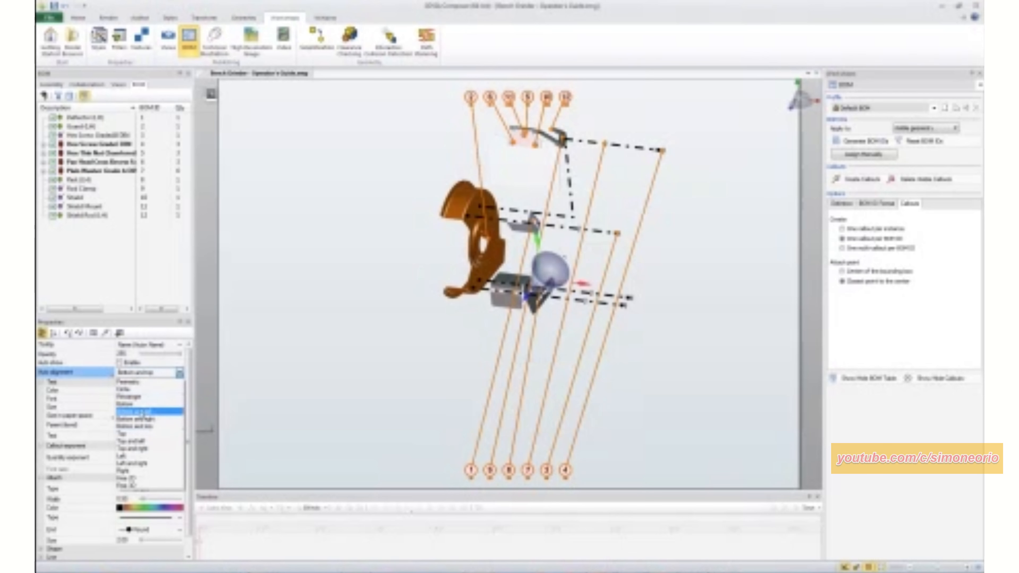
{"action": "left_click", "coordinate": [148, 411]}
{"action": "left_click", "coordinate": [179, 372]}
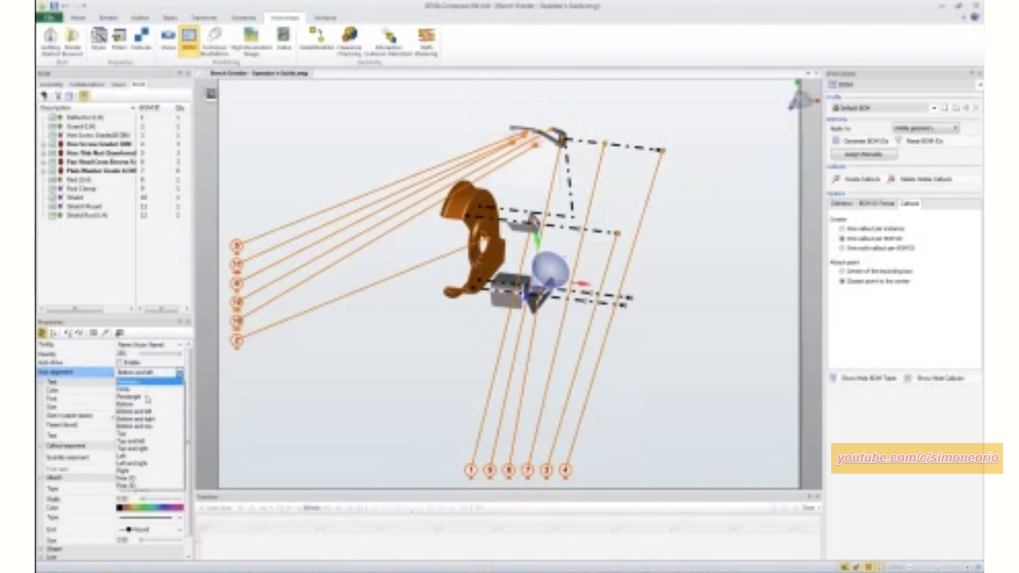
{"action": "left_click", "coordinate": [147, 404]}
{"action": "left_click", "coordinate": [180, 373]}
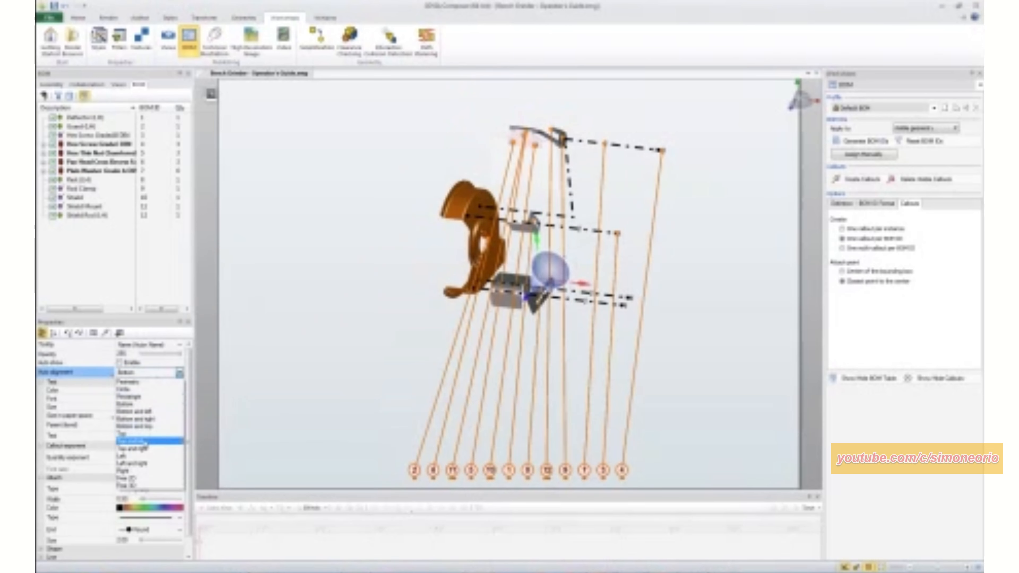
{"action": "left_click", "coordinate": [143, 471]}
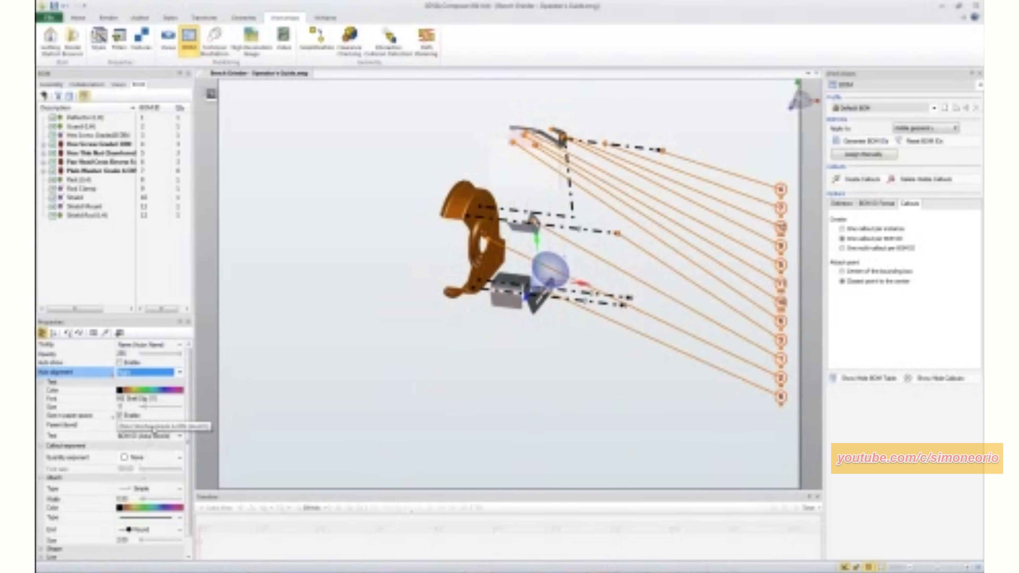
{"action": "left_click", "coordinate": [375, 315]}
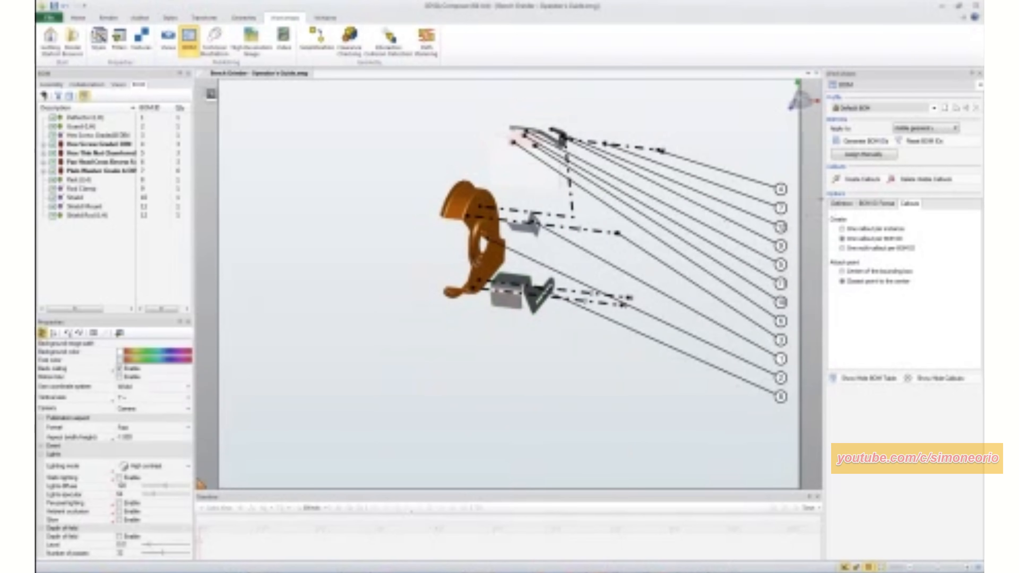
{"action": "left_click_drag", "start_coordinate": [781, 189], "coordinate": [749, 154]}
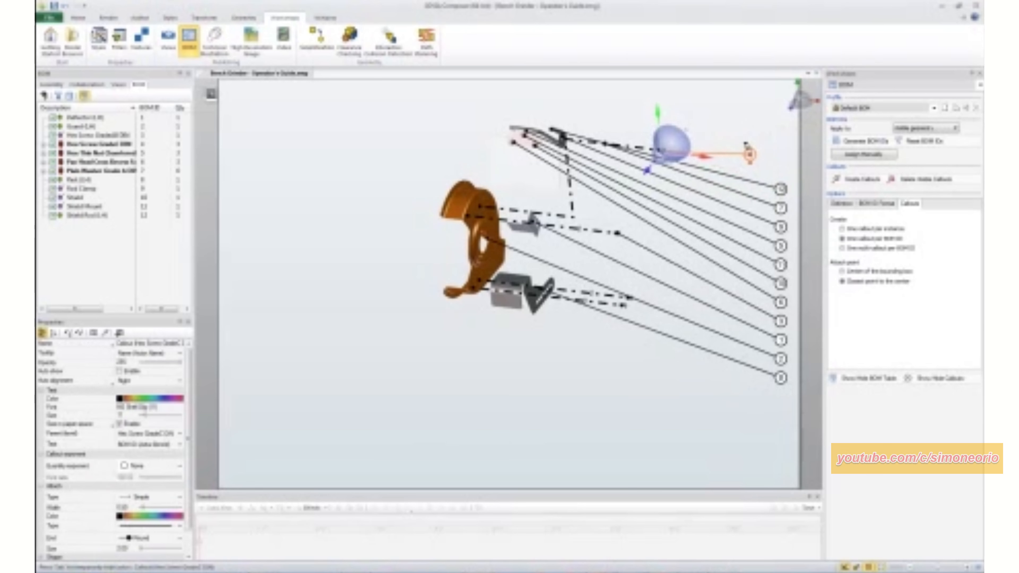
{"action": "left_click", "coordinate": [674, 410]}
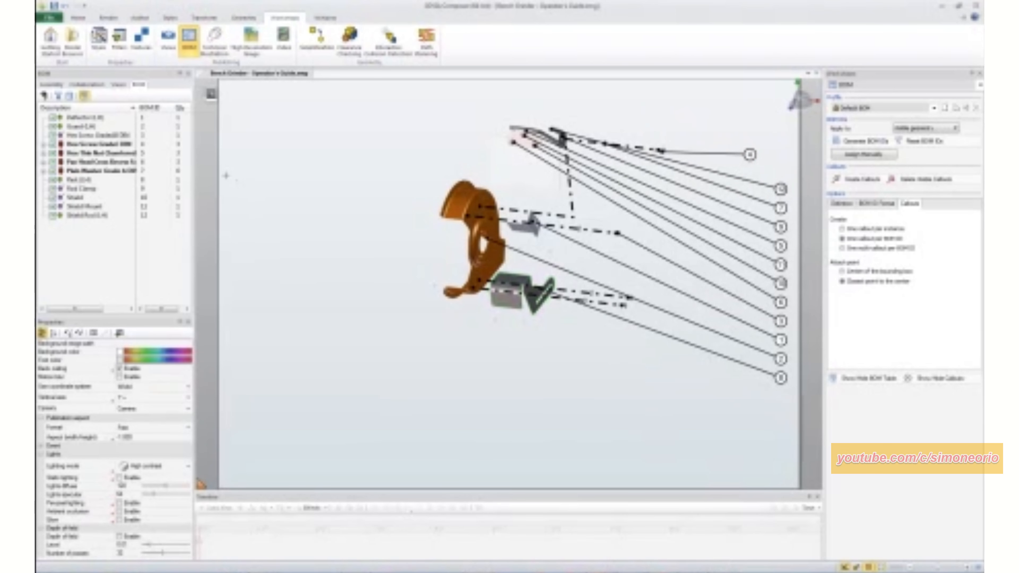
Step: Create a nearly vertical magnetic line between the exploded parts and the callout column, spanning the column's full height
{"action": "left_click", "coordinate": [140, 18]}
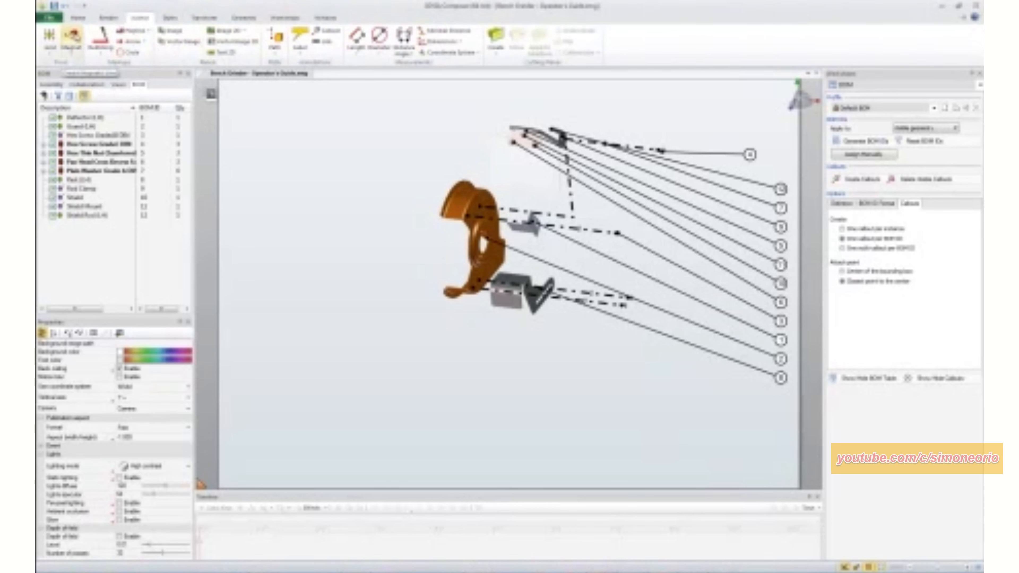
{"action": "left_click", "coordinate": [71, 38]}
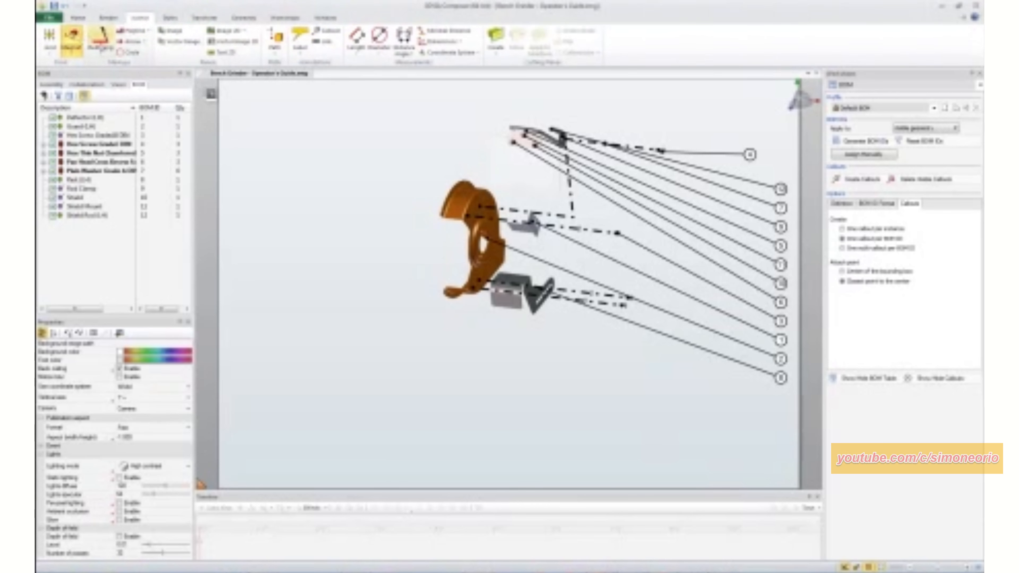
{"action": "left_click", "coordinate": [717, 134]}
{"action": "left_click", "coordinate": [733, 403]}
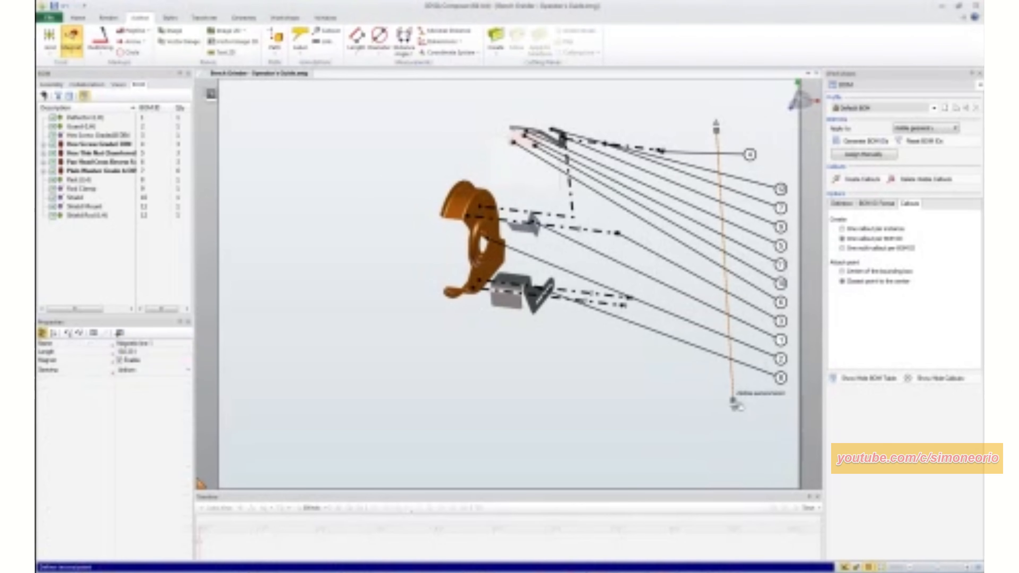
{"action": "key", "text": "Escape"}
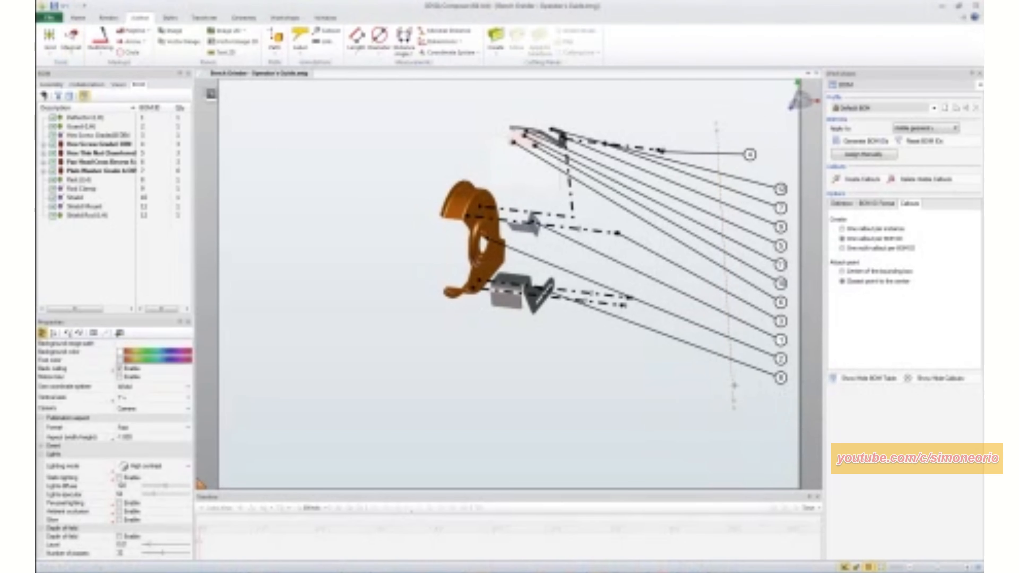
Step: Select the eleven callouts still in the column and snap them together onto the magnetic line
{"action": "left_click_drag", "start_coordinate": [790, 394], "coordinate": [768, 152]}
{"action": "left_click_drag", "start_coordinate": [764, 394], "coordinate": [797, 170]}
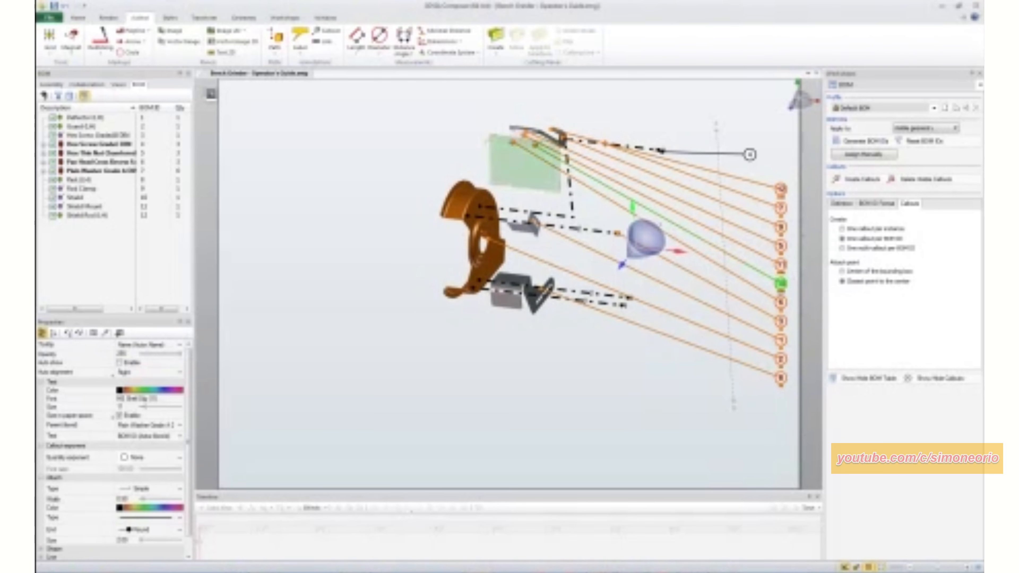
{"action": "left_click_drag", "start_coordinate": [780, 297], "coordinate": [732, 289]}
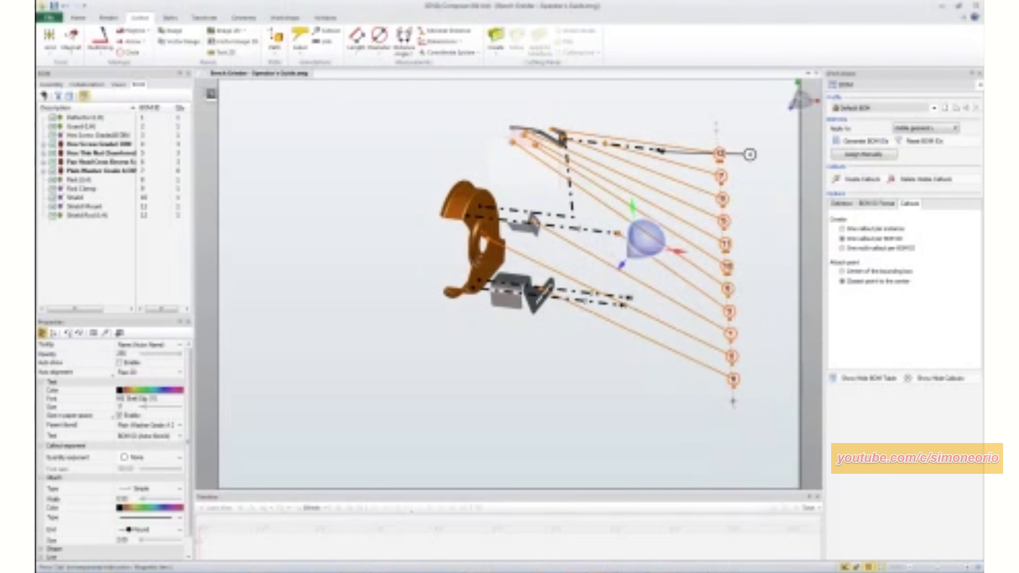
Step: Tilt the magnetic line by moving its upper end outward and its lower end inward, attaching callout 4 to it as well
{"action": "left_click_drag", "start_coordinate": [733, 404], "coordinate": [717, 418]}
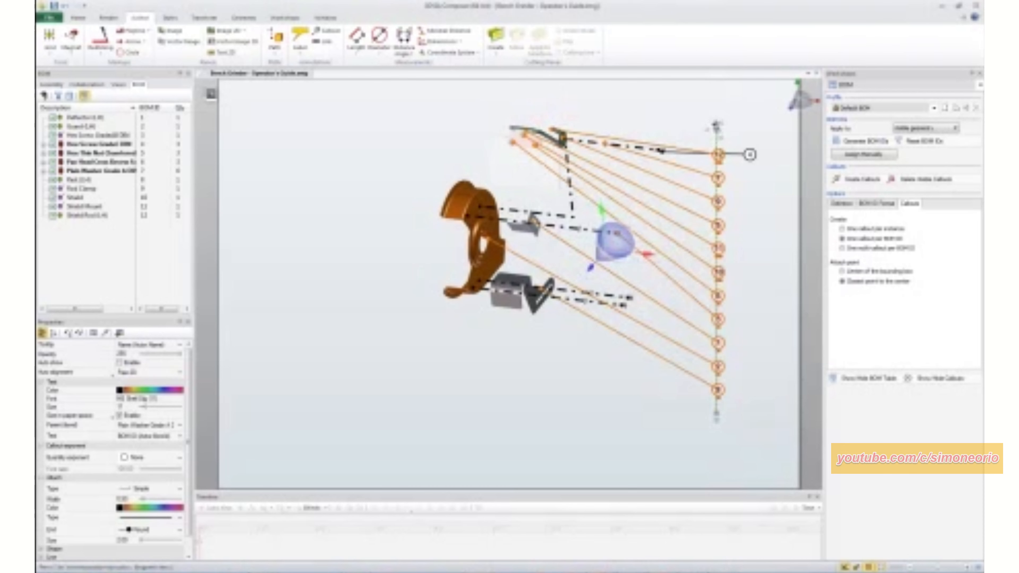
{"action": "left_click_drag", "start_coordinate": [718, 122], "coordinate": [769, 117]}
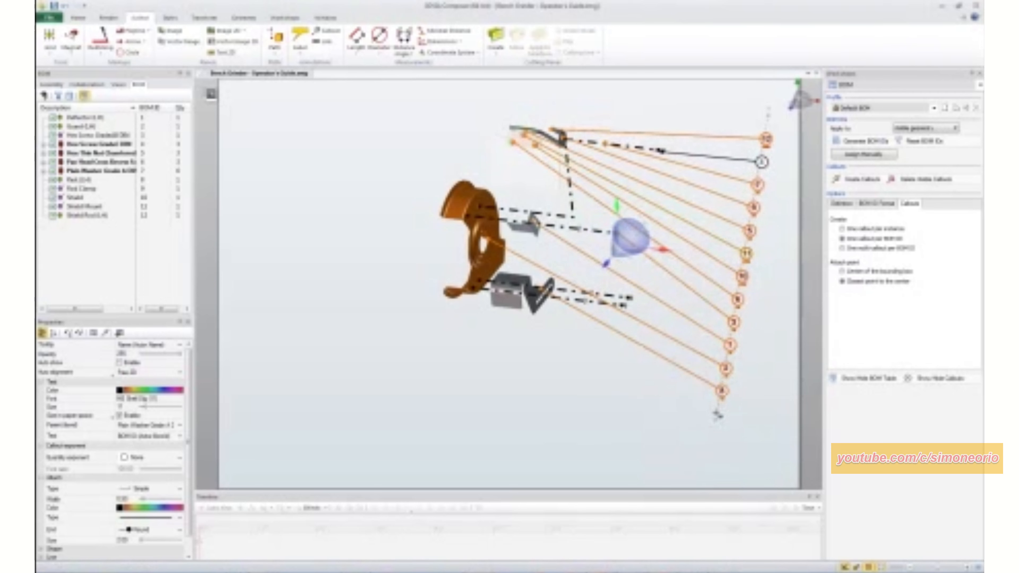
{"action": "left_click_drag", "start_coordinate": [715, 414], "coordinate": [610, 372]}
{"action": "left_click_drag", "start_coordinate": [608, 390], "coordinate": [601, 409]}
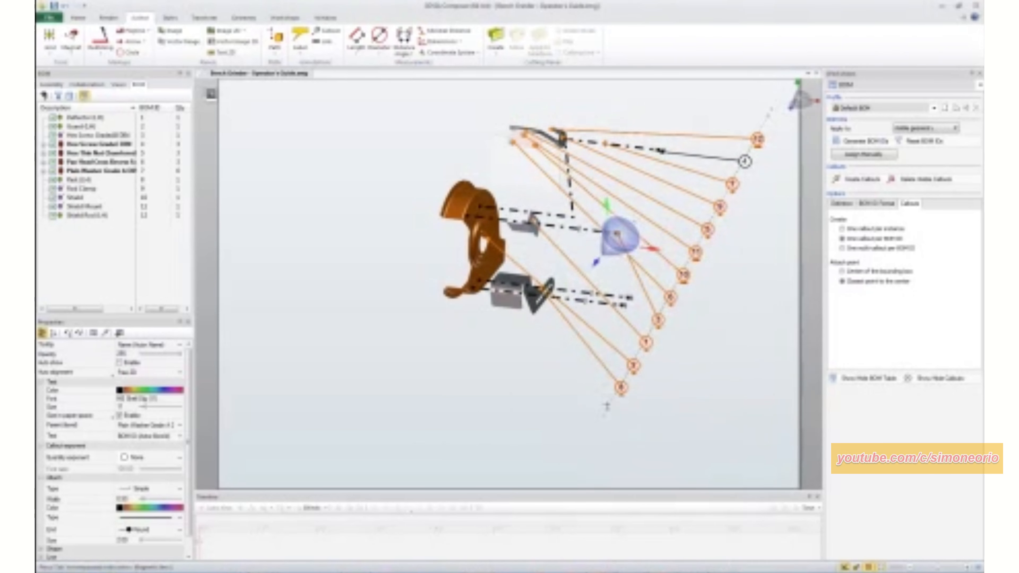
Step: Shorten the tilted magnetic line from its lower end to space its callouts more closely
{"action": "left_click", "coordinate": [624, 372]}
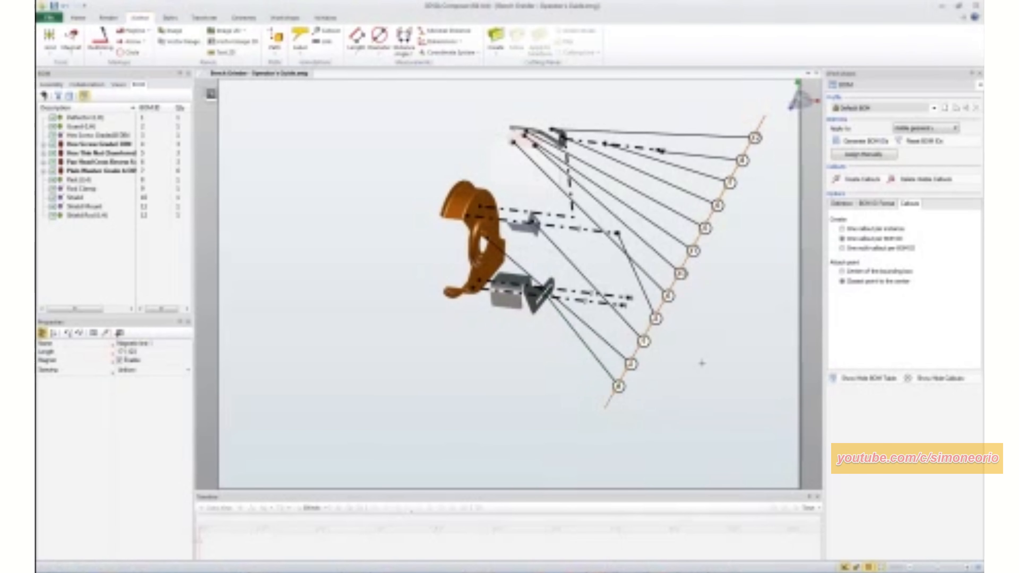
{"action": "left_click", "coordinate": [700, 425]}
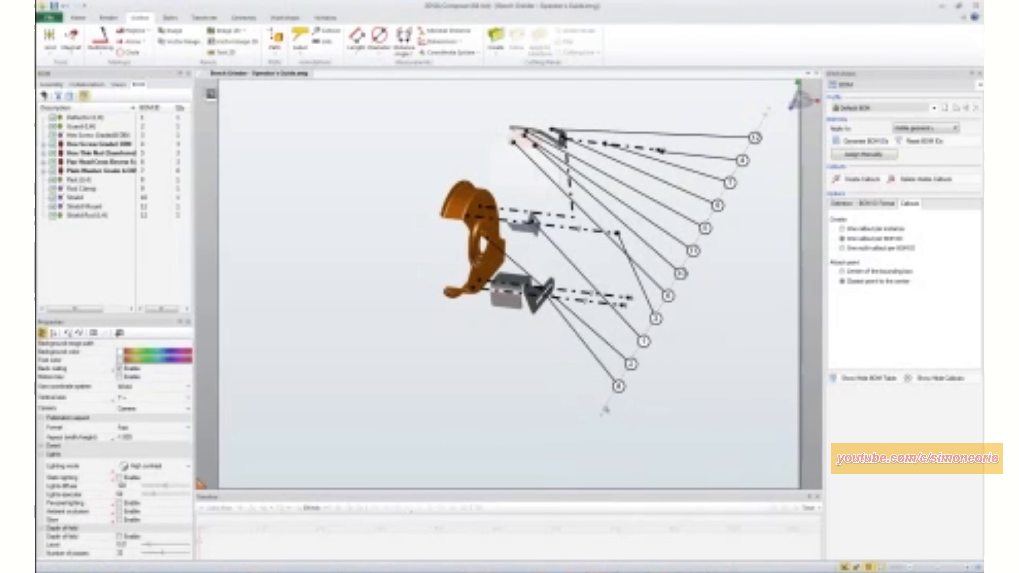
{"action": "left_click", "coordinate": [605, 407]}
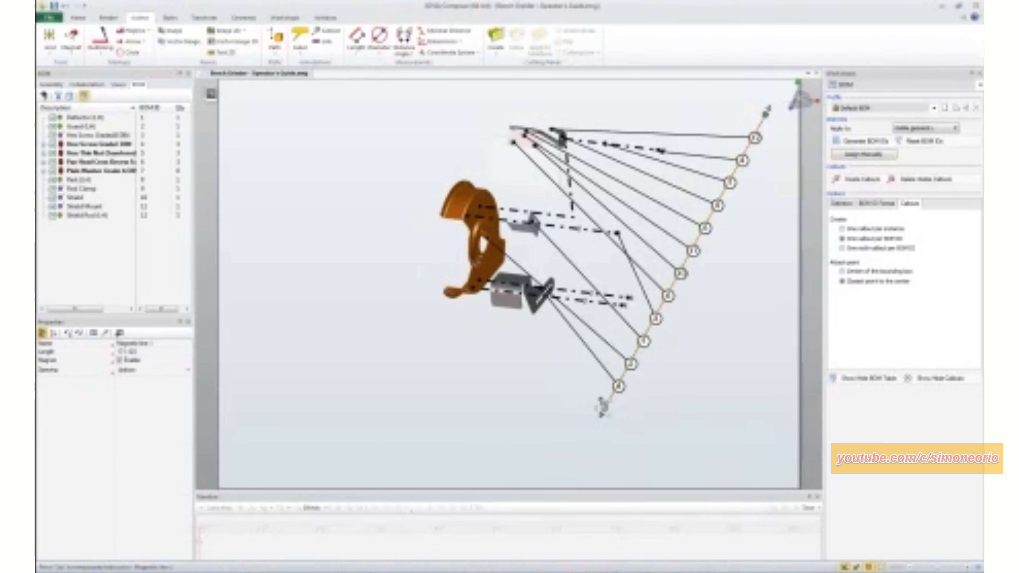
{"action": "left_click_drag", "start_coordinate": [603, 407], "coordinate": [635, 378]}
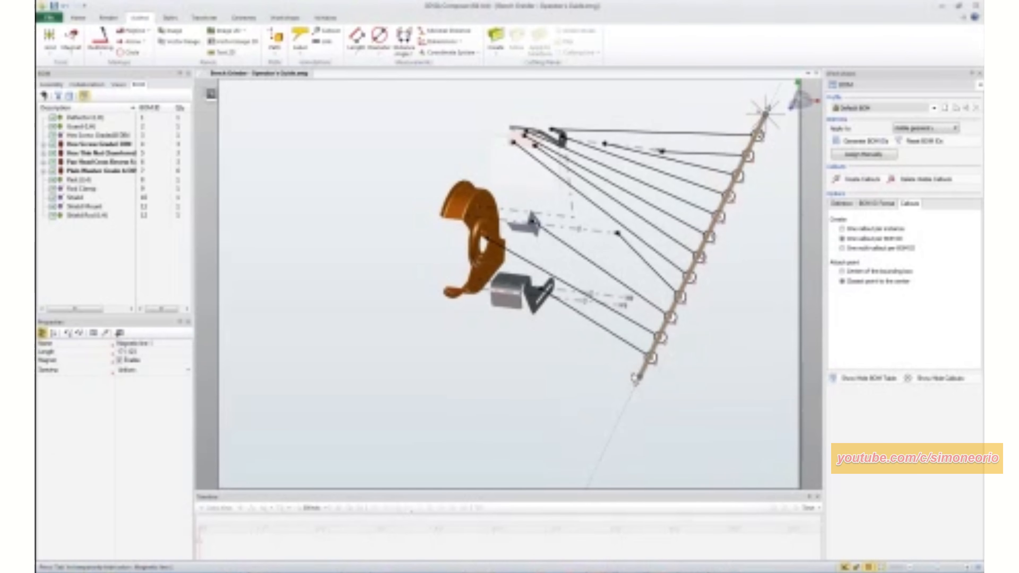
{"action": "left_click", "coordinate": [545, 380]}
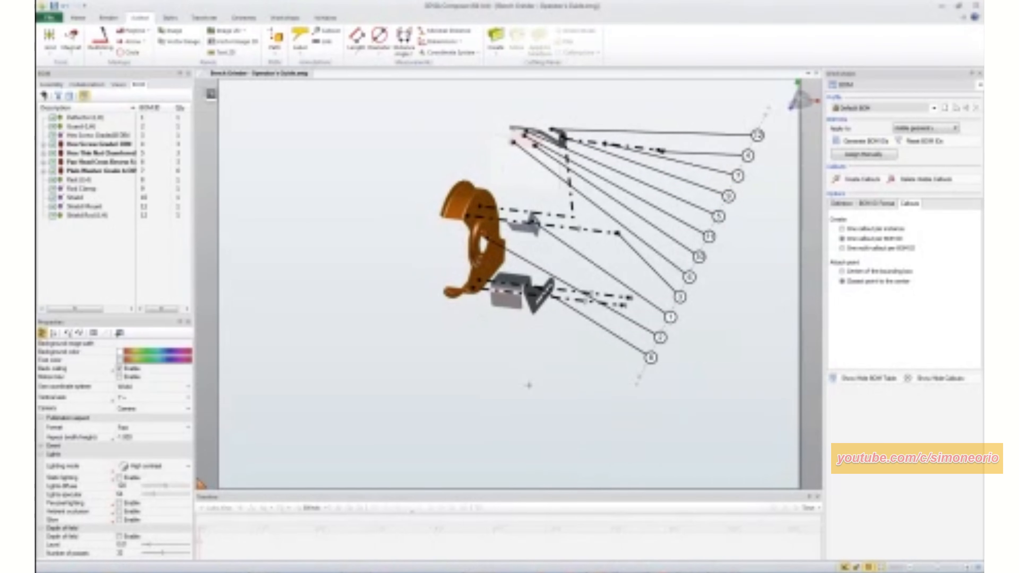
Step: Show the BOM table and, with its position set to Free, resize it into a single block in the sheet's lower-left corner
{"action": "left_click", "coordinate": [864, 378]}
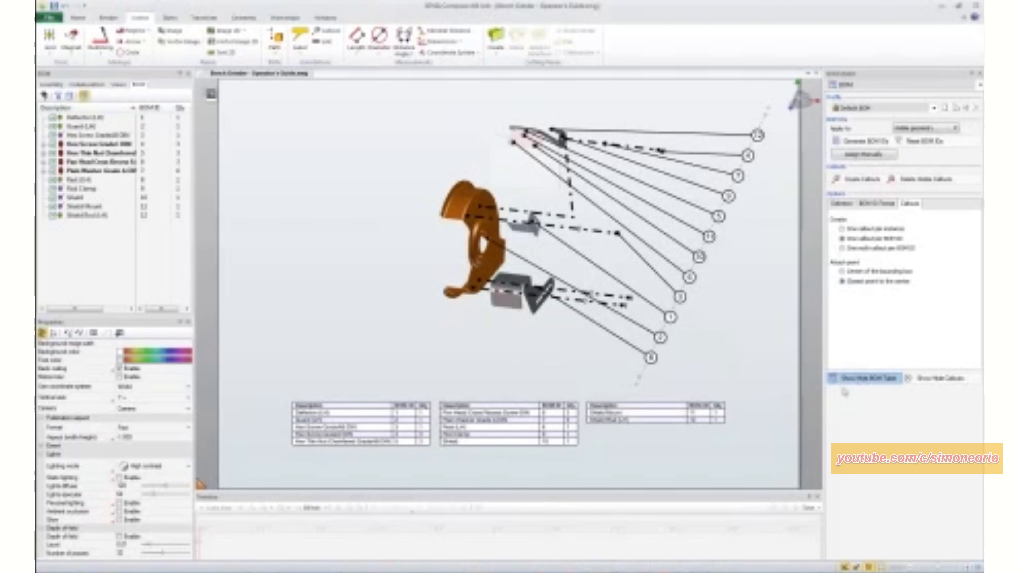
{"action": "left_click", "coordinate": [622, 439]}
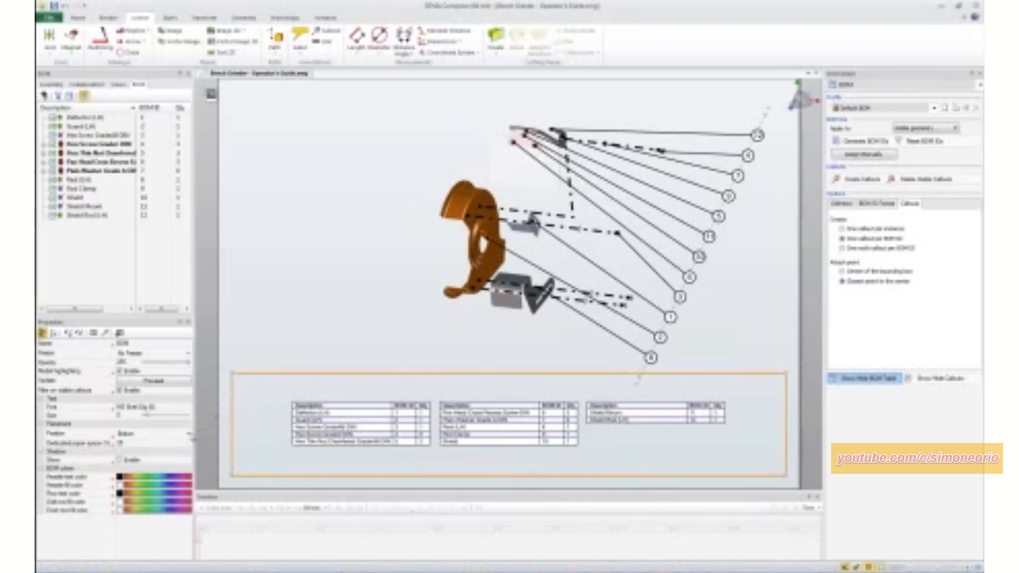
{"action": "left_click", "coordinate": [188, 434]}
{"action": "left_click", "coordinate": [188, 435]}
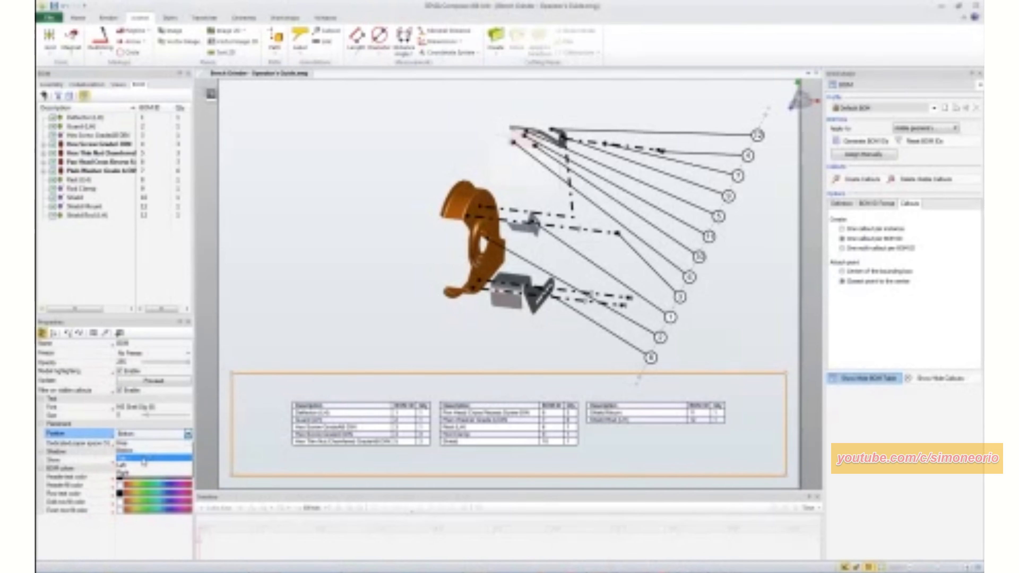
{"action": "left_click", "coordinate": [164, 441]}
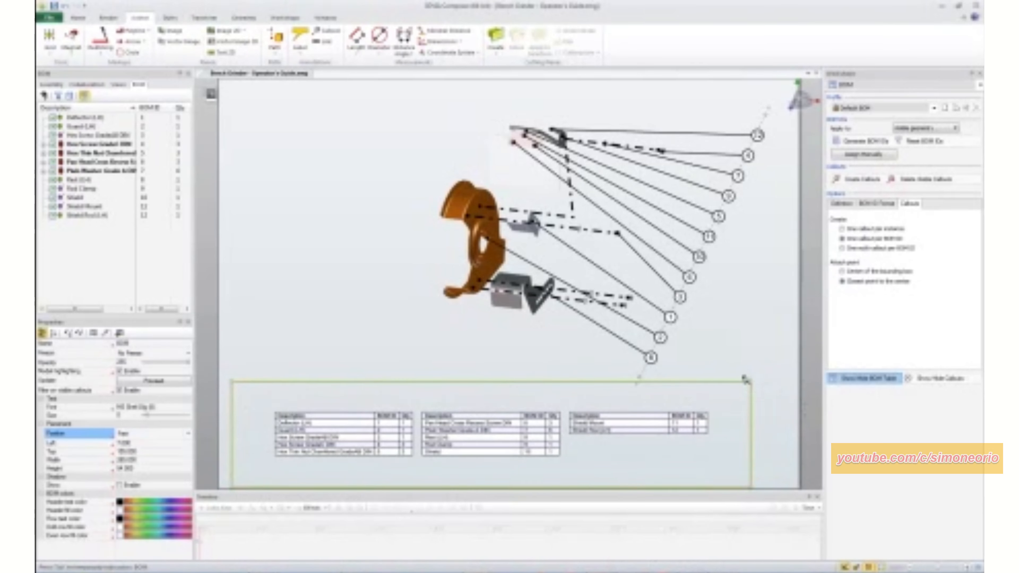
{"action": "left_click_drag", "start_coordinate": [746, 378], "coordinate": [413, 354]}
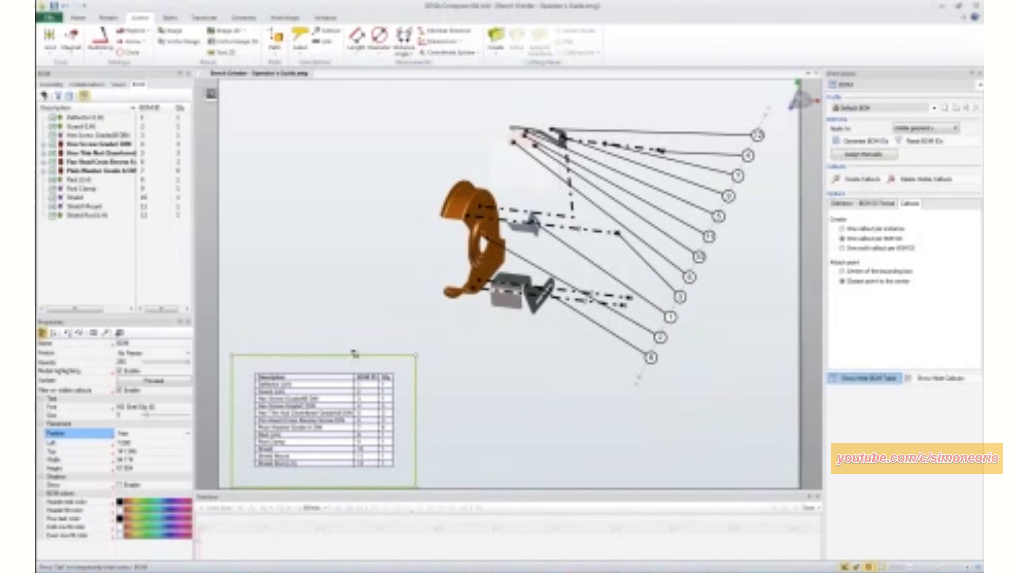
{"action": "mouse_move", "coordinate": [353, 354]}
{"action": "left_mouse_down"}
{"action": "mouse_move", "coordinate": [352, 317]}
{"action": "mouse_move", "coordinate": [345, 343]}
{"action": "left_mouse_up"}
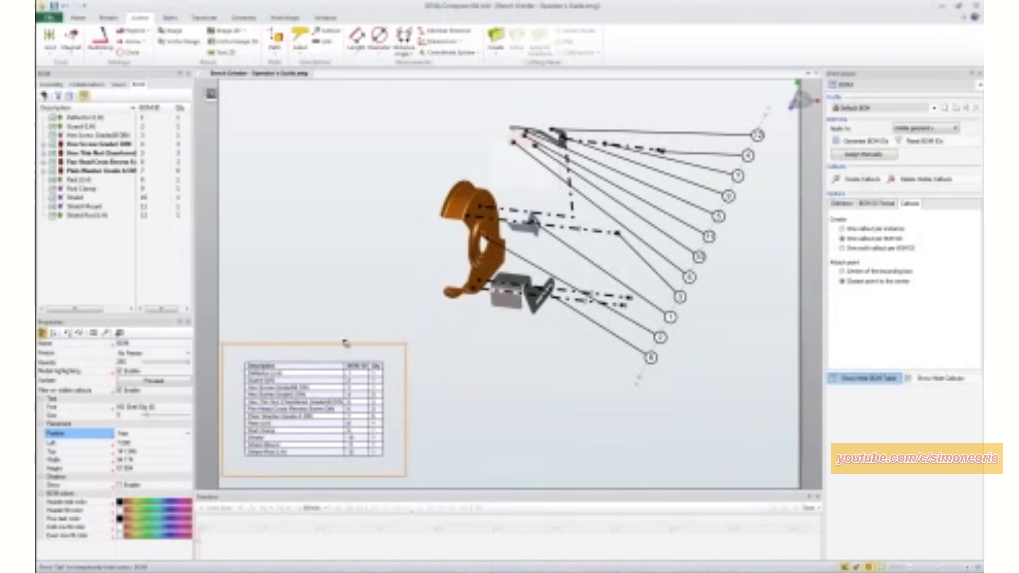
Step: Frame the exploded parts slightly larger and farther from the callouts, just above the BOM table
{"action": "scroll", "coordinate": [468, 246], "scroll_direction": "up", "scroll_amount": 2}
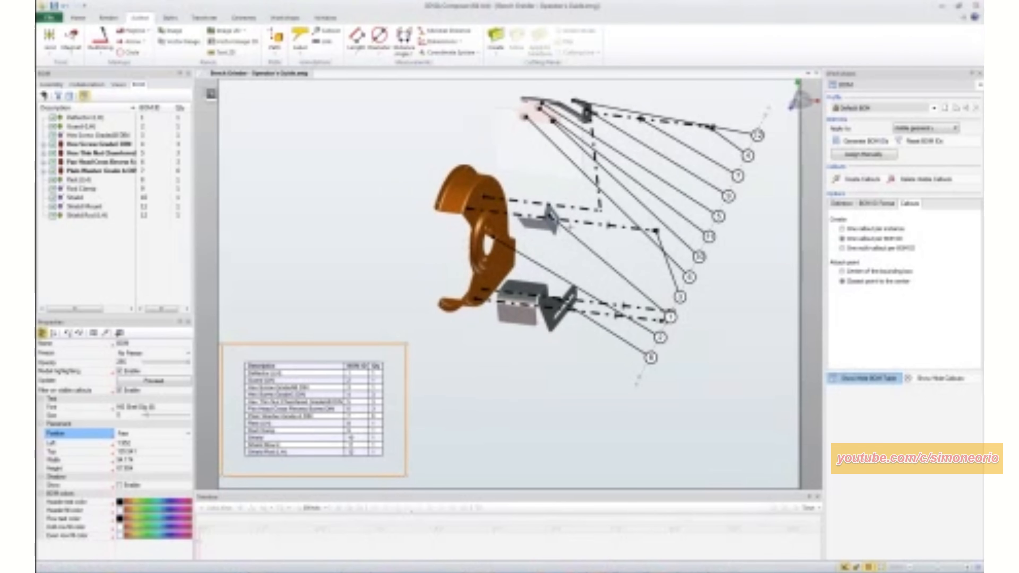
{"action": "right_click_drag", "start_coordinate": [578, 247], "coordinate": [496, 278]}
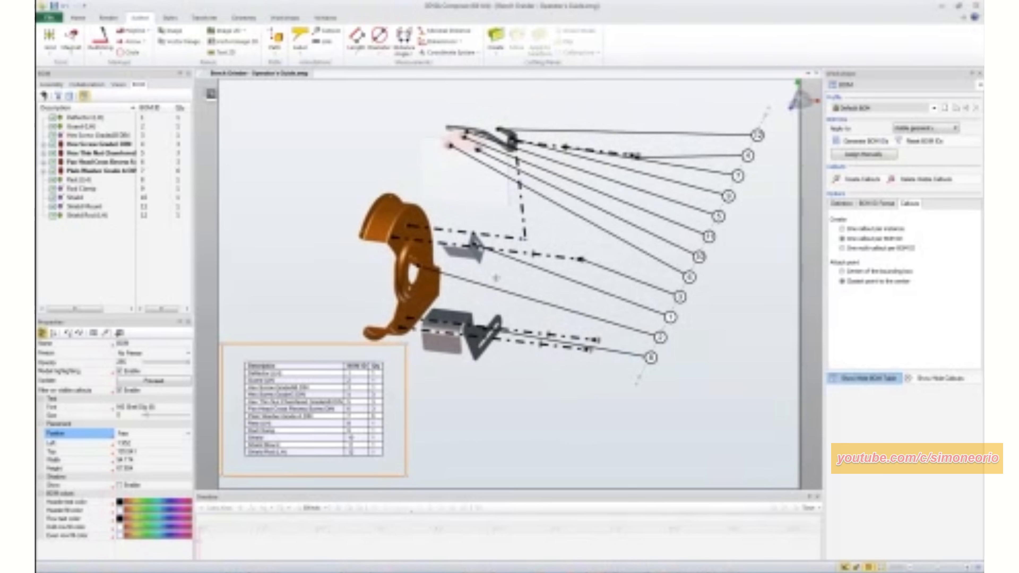
{"action": "scroll", "coordinate": [505, 277], "scroll_direction": "up", "scroll_amount": 2}
{"action": "scroll", "coordinate": [506, 276], "scroll_direction": "down", "scroll_amount": 2}
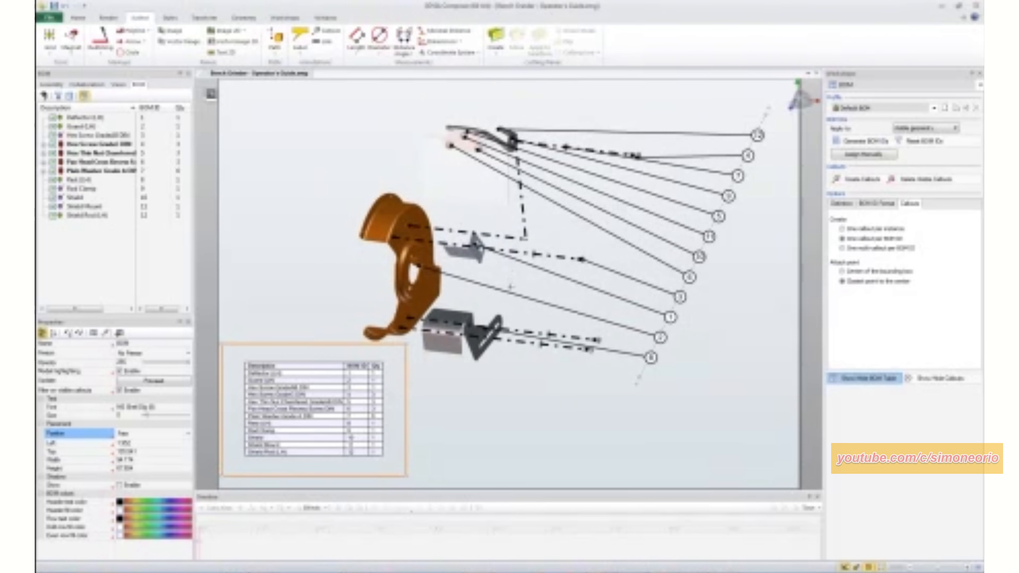
{"action": "left_click_drag", "start_coordinate": [512, 289], "coordinate": [607, 308]}
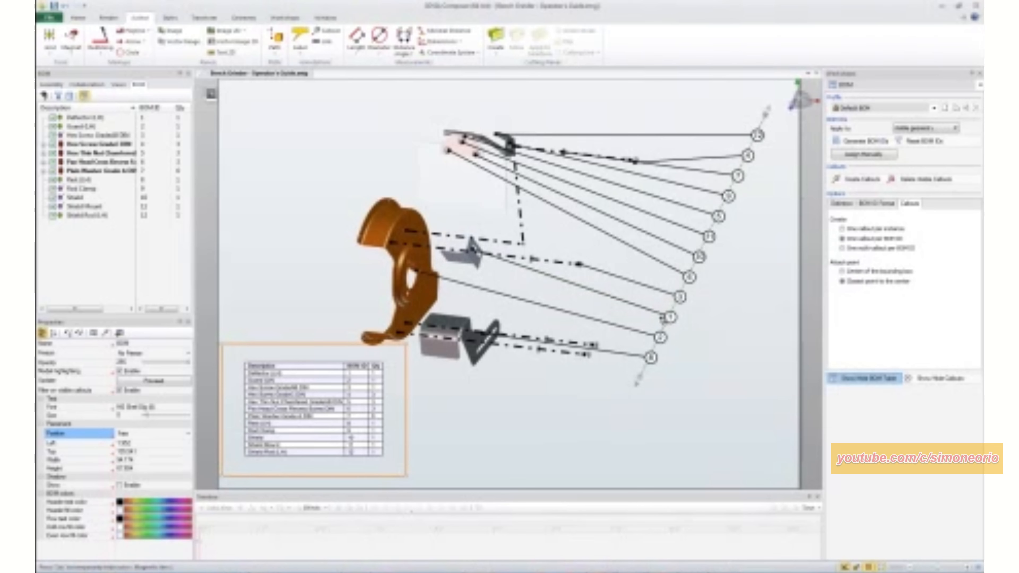
Step: Move the magnetic line with its callouts lower and slightly outward, and lengthen it at both ends
{"action": "left_click_drag", "start_coordinate": [664, 320], "coordinate": [670, 356]}
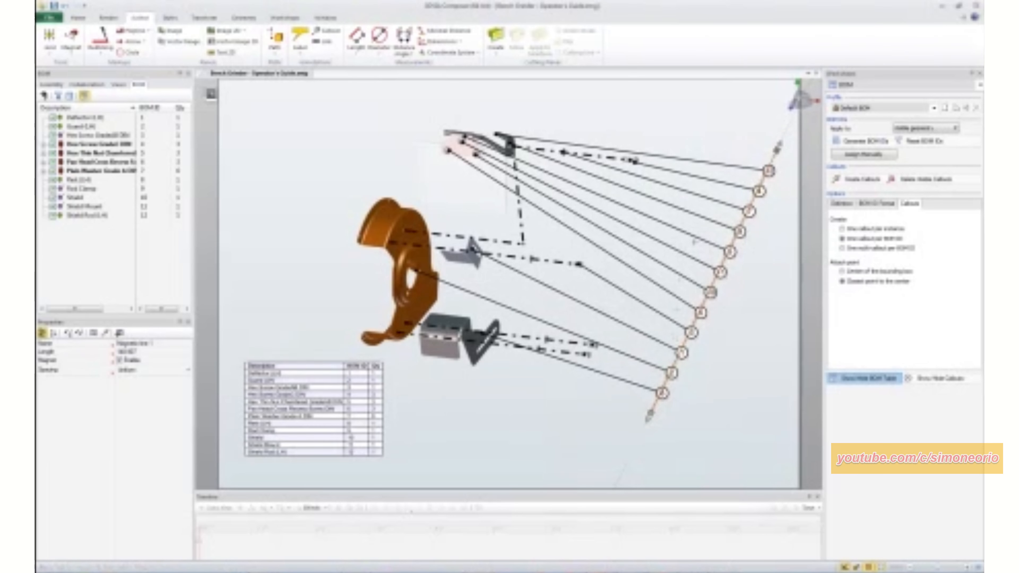
{"action": "mouse_move", "coordinate": [649, 416]}
{"action": "left_mouse_down"}
{"action": "mouse_move", "coordinate": [617, 440]}
{"action": "mouse_move", "coordinate": [648, 434]}
{"action": "left_mouse_up"}
{"action": "left_click", "coordinate": [769, 82]}
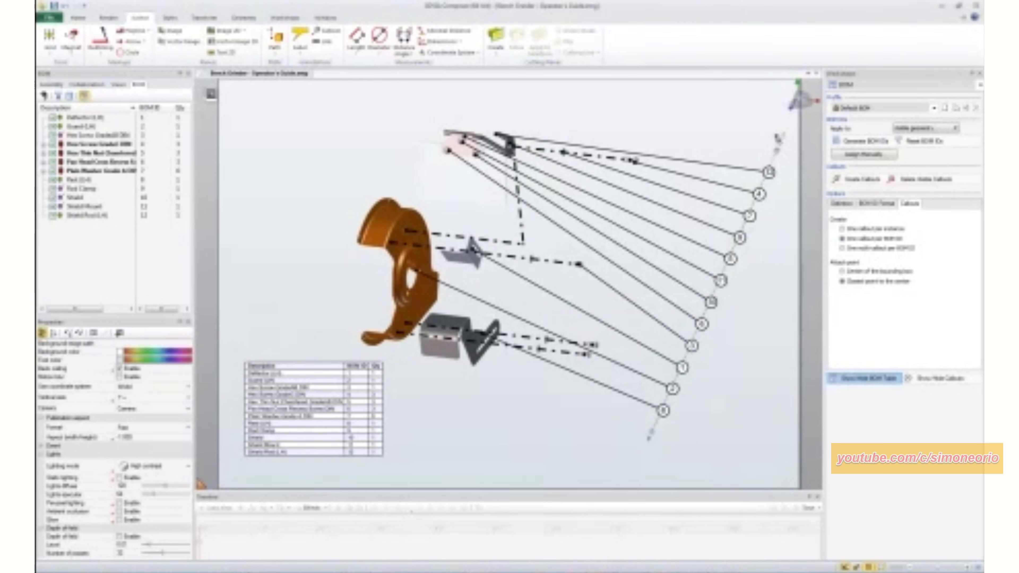
{"action": "mouse_move", "coordinate": [785, 143]}
{"action": "left_mouse_down"}
{"action": "mouse_move", "coordinate": [709, 135]}
{"action": "mouse_move", "coordinate": [780, 140]}
{"action": "left_mouse_up"}
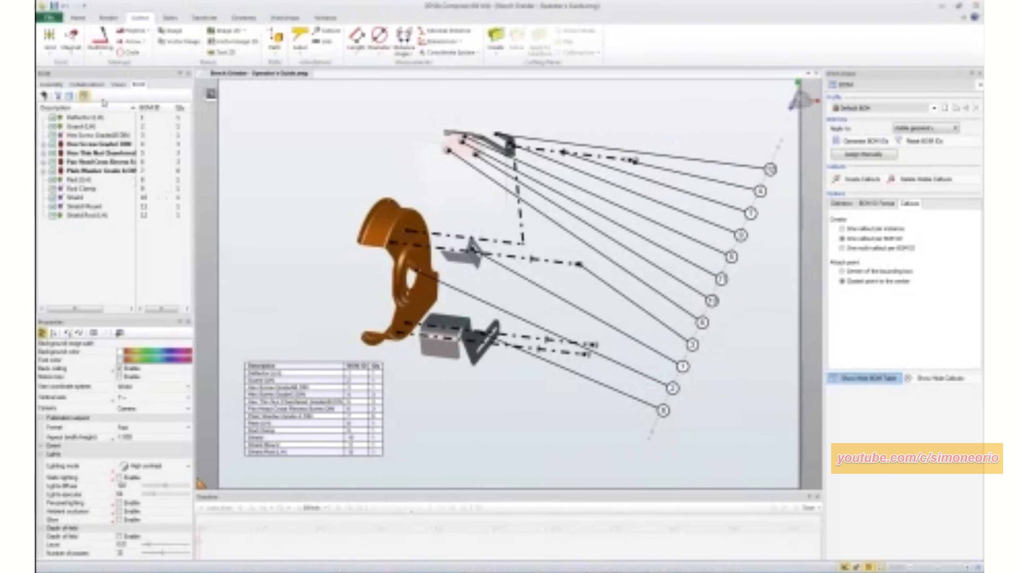
Step: Update View 4 with the current exploded scene, callouts and BOM table
{"action": "left_click", "coordinate": [119, 84]}
{"action": "left_click", "coordinate": [131, 195]}
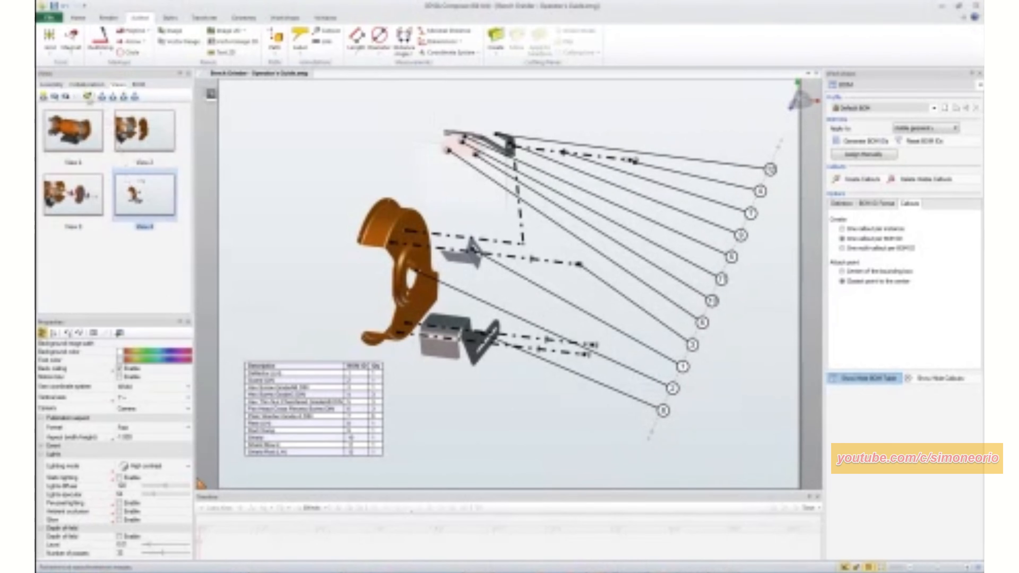
{"action": "left_click", "coordinate": [67, 96]}
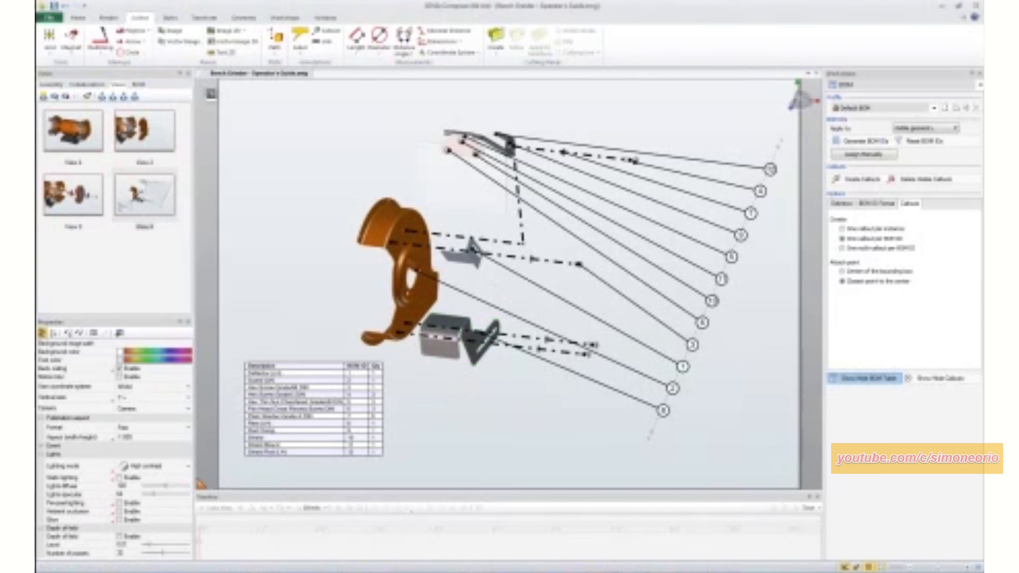
{"action": "left_click", "coordinate": [601, 572]}
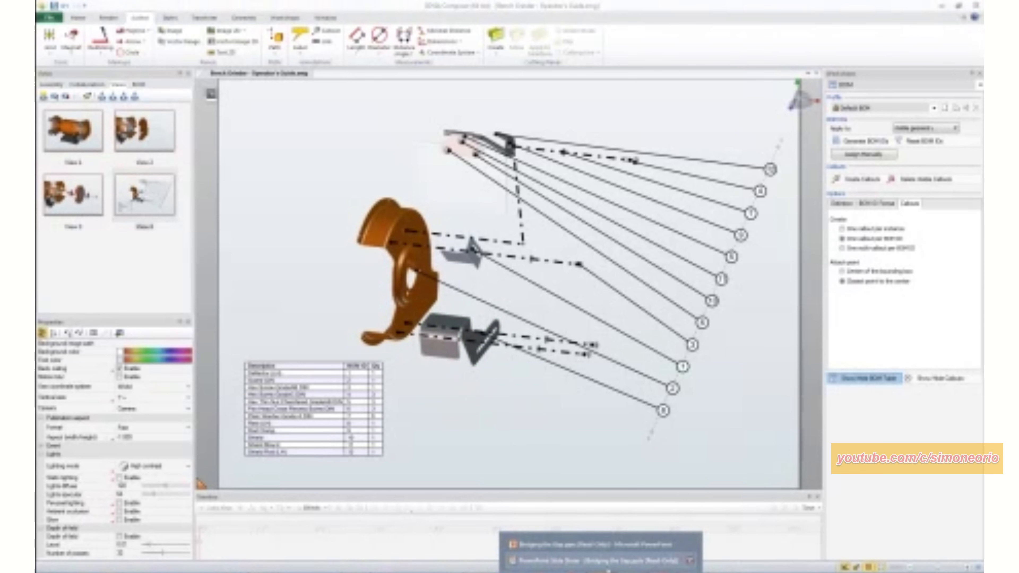
{"action": "left_click", "coordinate": [609, 565]}
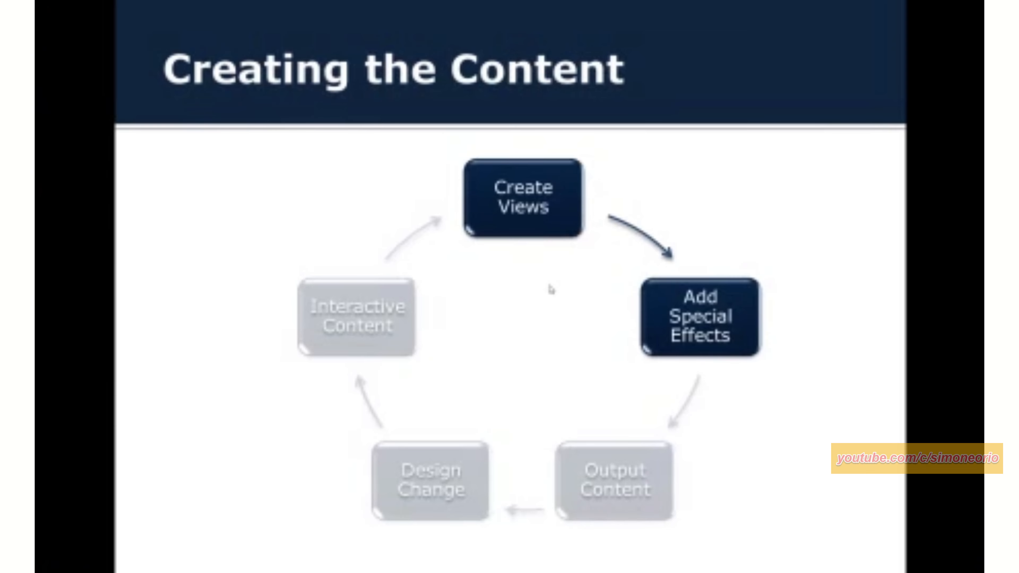
{"action": "left_click", "coordinate": [519, 254]}
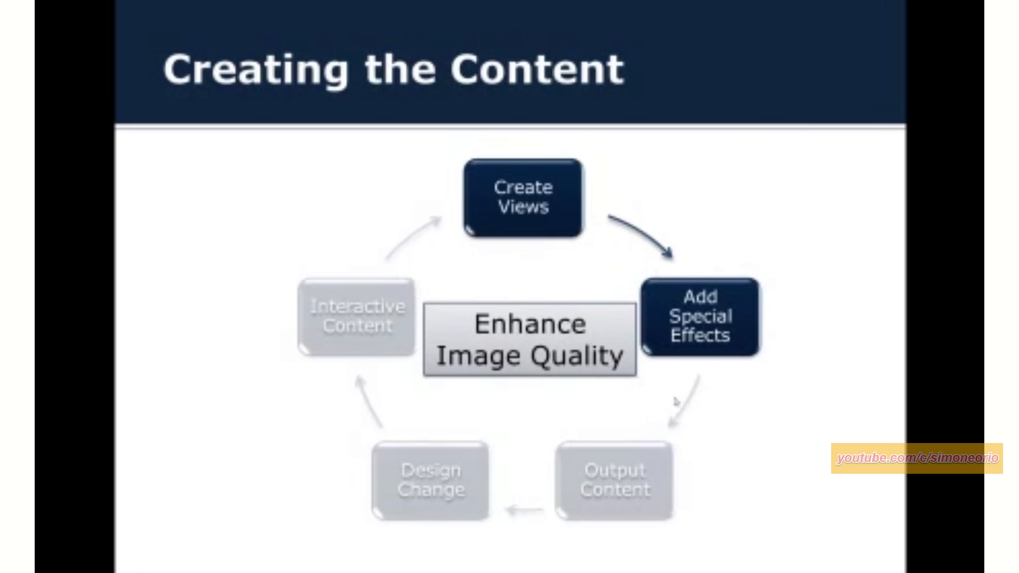
{"action": "left_click", "coordinate": [699, 441]}
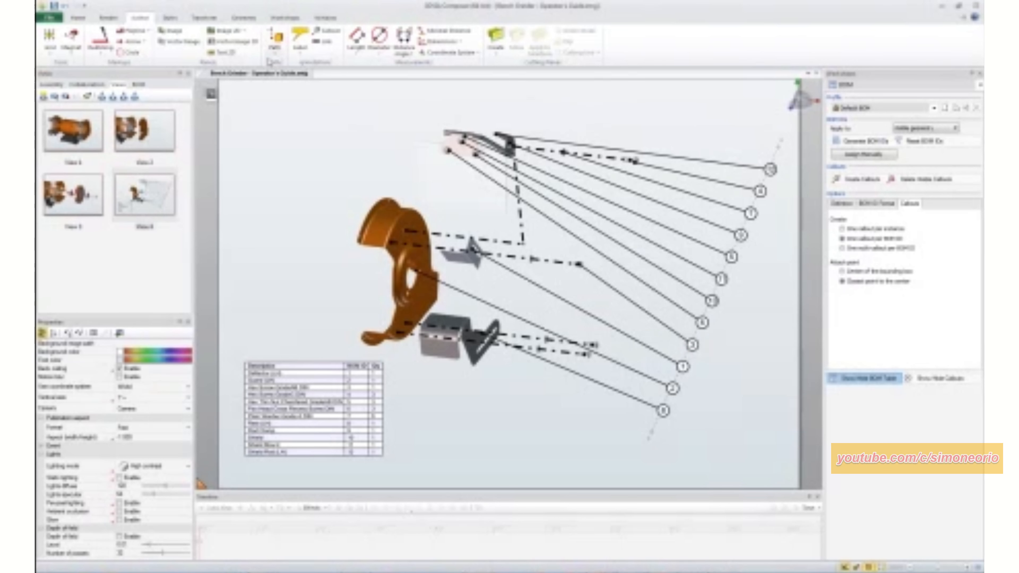
Step: Open the High Resolution Image workshop for the exploded view
{"action": "left_click", "coordinate": [271, 18]}
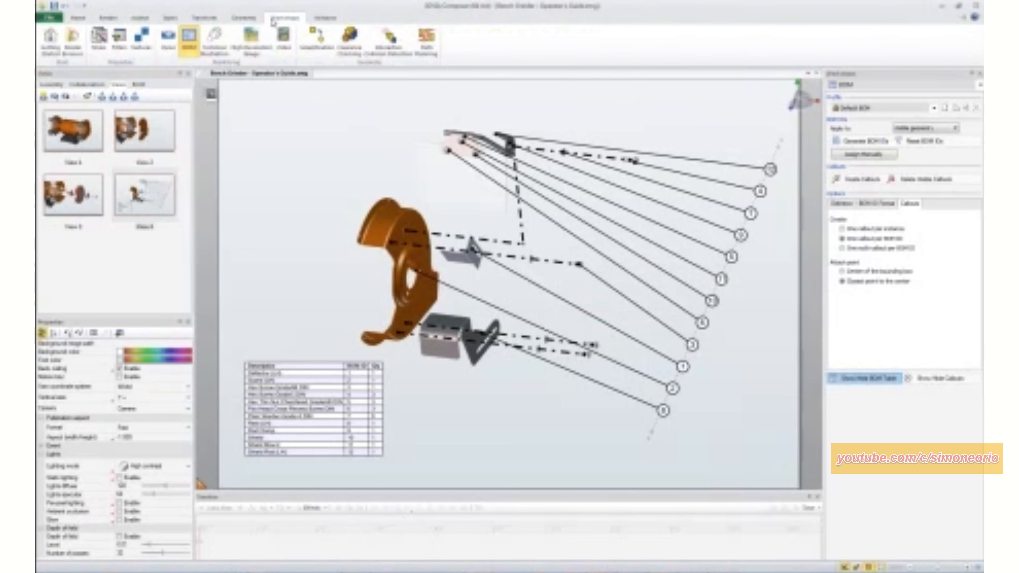
{"action": "left_click", "coordinate": [257, 40]}
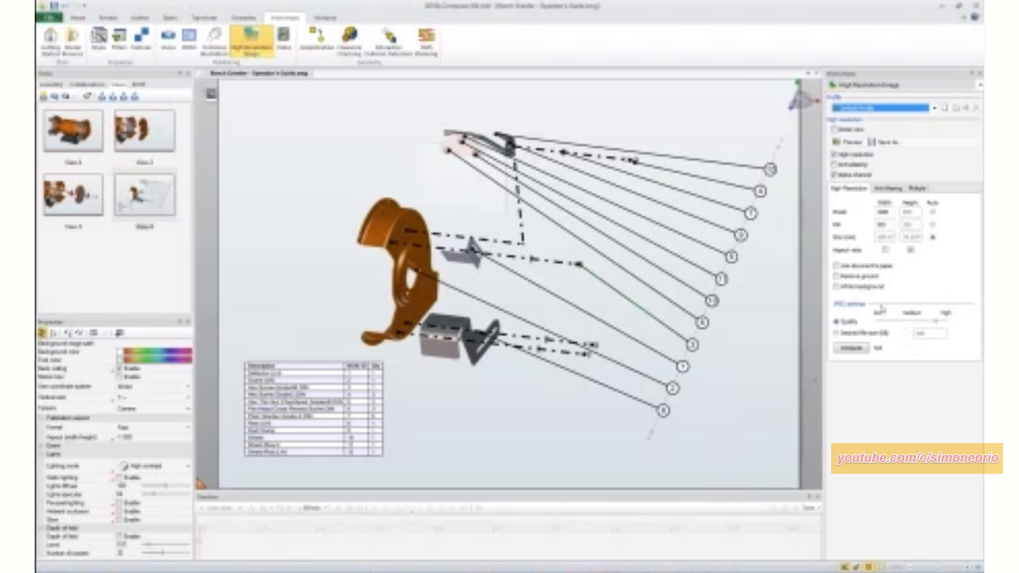
Step: Examine the file formats offered for saving the high-resolution image, and leave without saving
{"action": "left_click", "coordinate": [881, 149]}
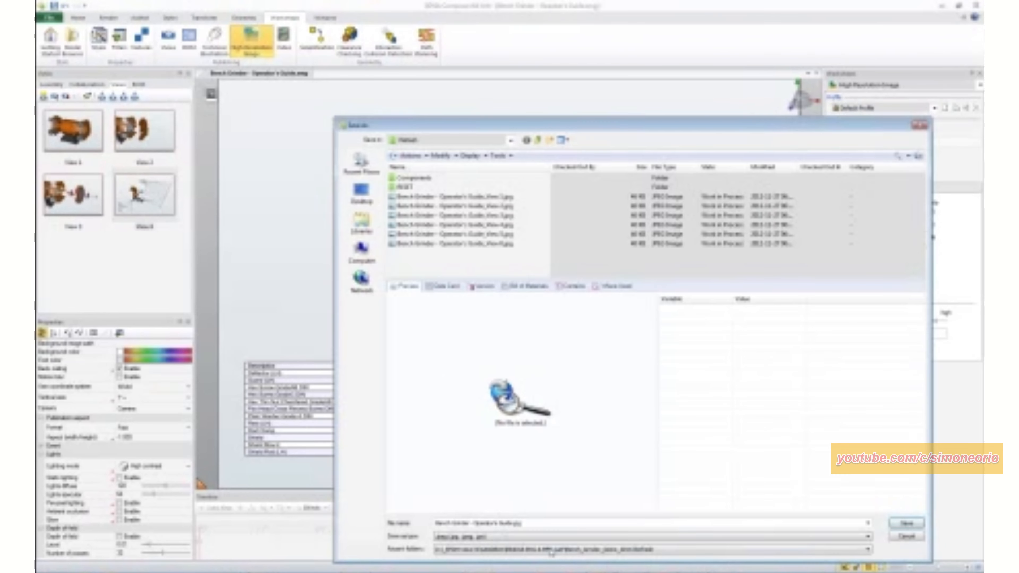
{"action": "left_click", "coordinate": [552, 537]}
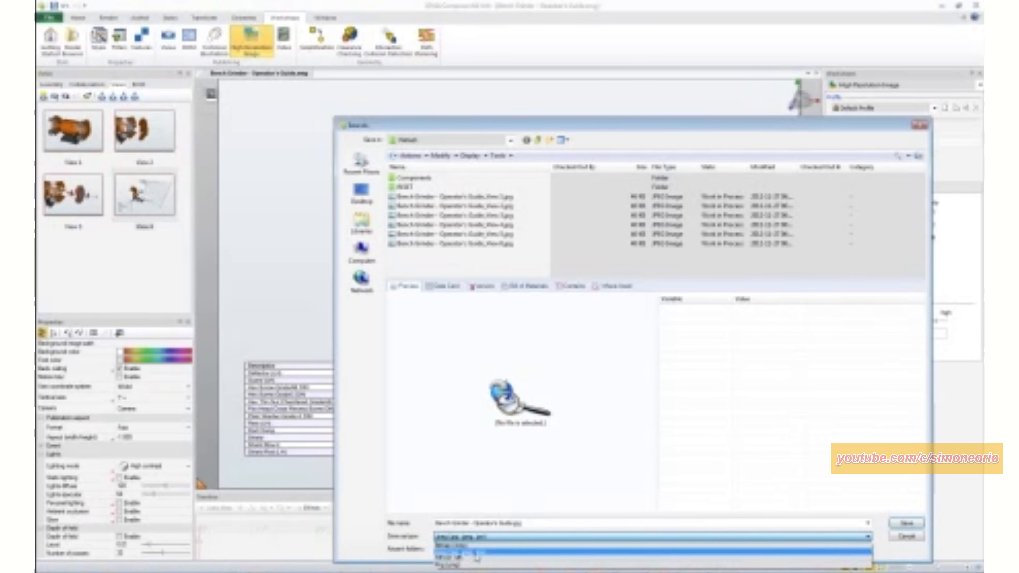
{"action": "left_click", "coordinate": [897, 539]}
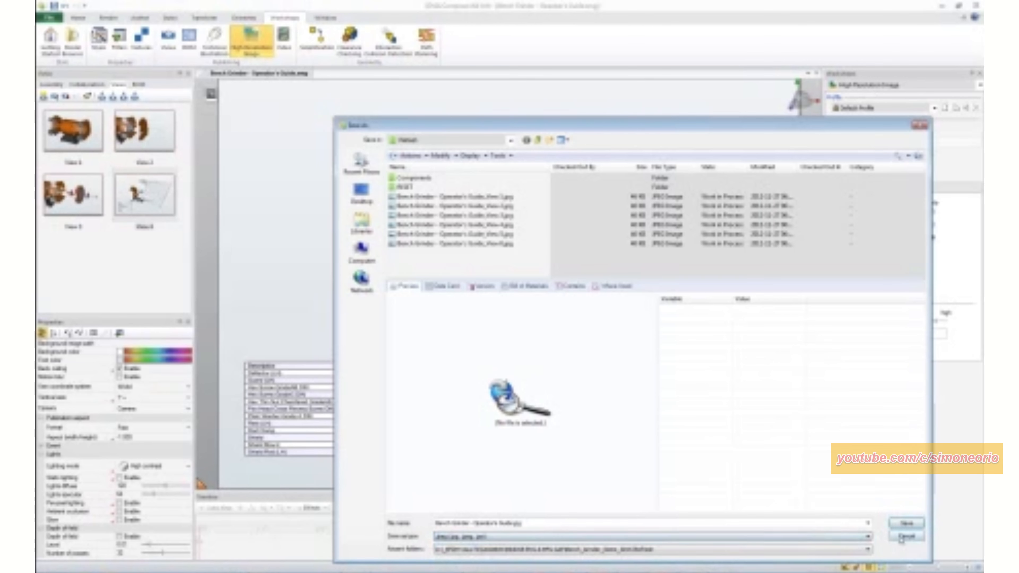
{"action": "left_click", "coordinate": [906, 537]}
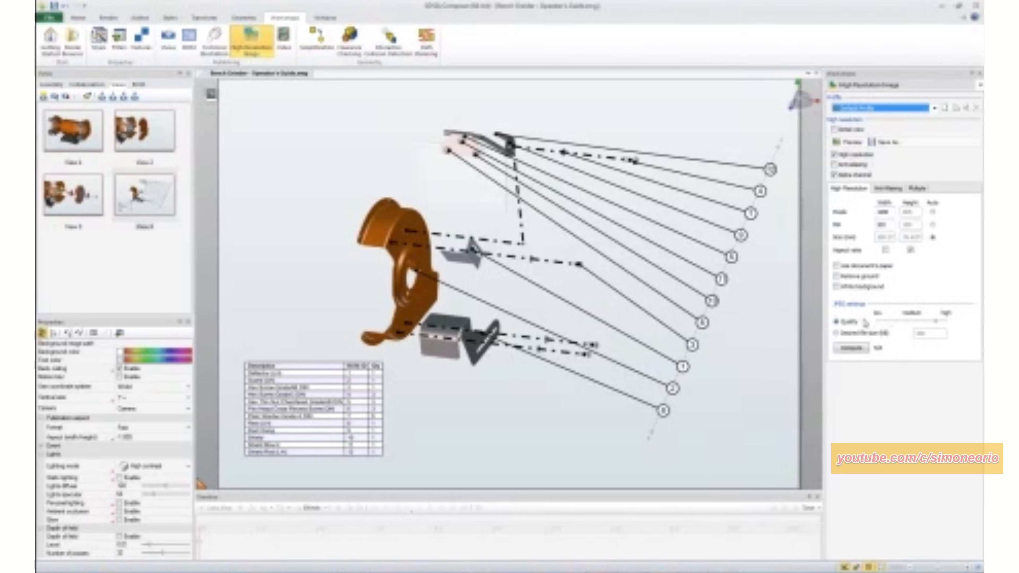
Step: Enable the Views option for multiple high-resolution image output
{"action": "left_click", "coordinate": [916, 189]}
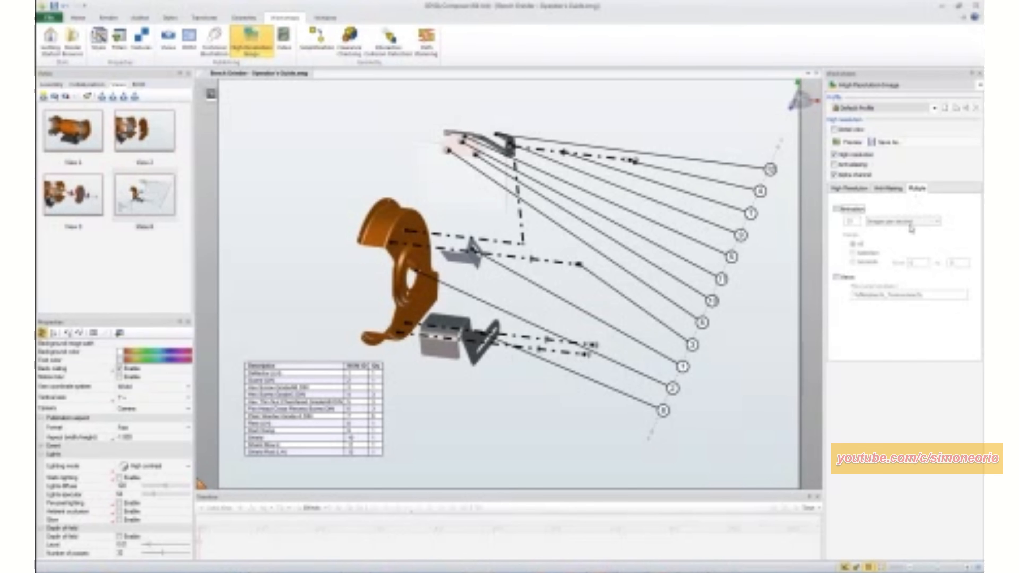
{"action": "left_click", "coordinate": [849, 281]}
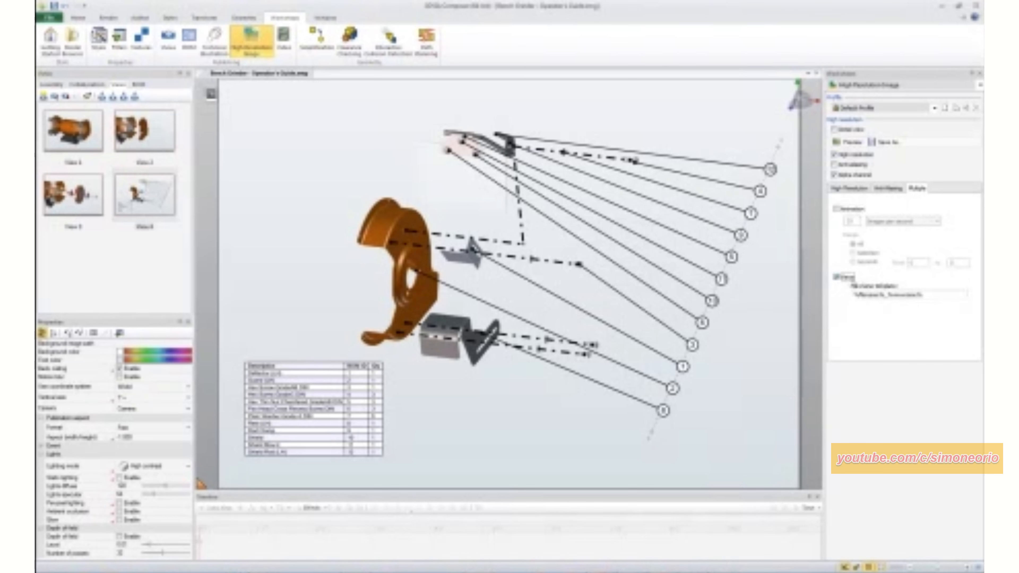
{"action": "left_click", "coordinate": [887, 143]}
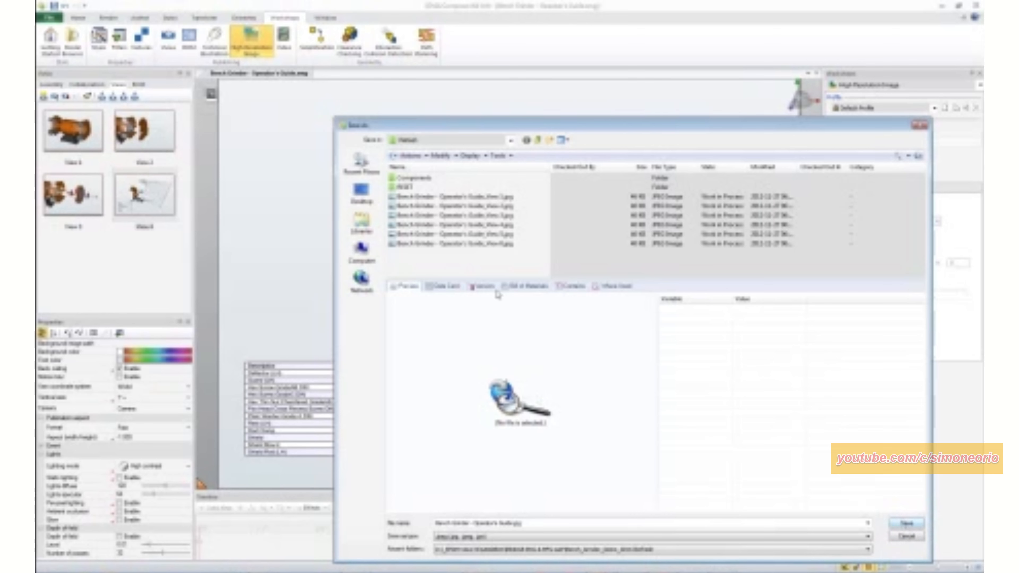
{"action": "left_click", "coordinate": [434, 198]}
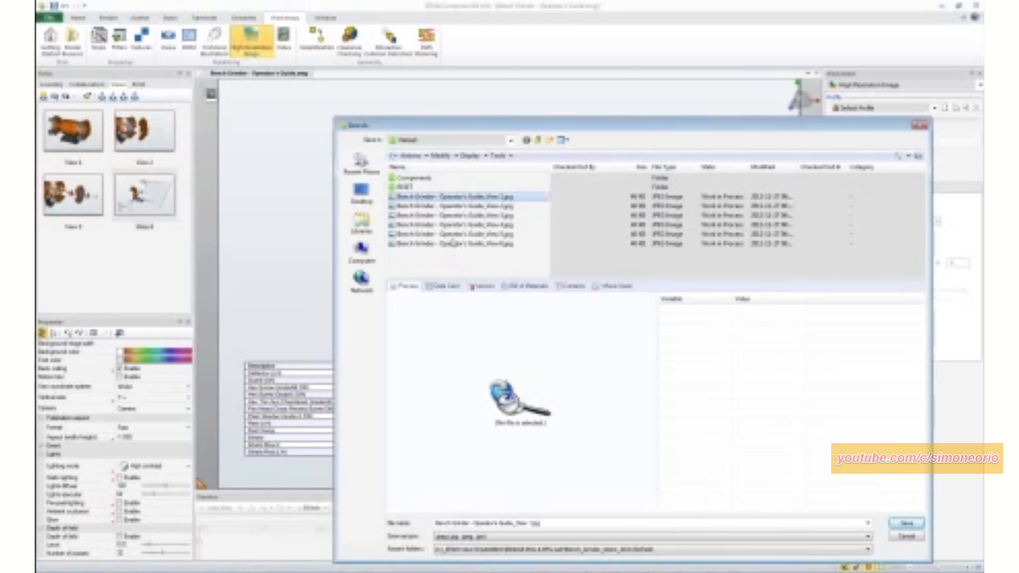
{"action": "left_click", "coordinate": [452, 243]}
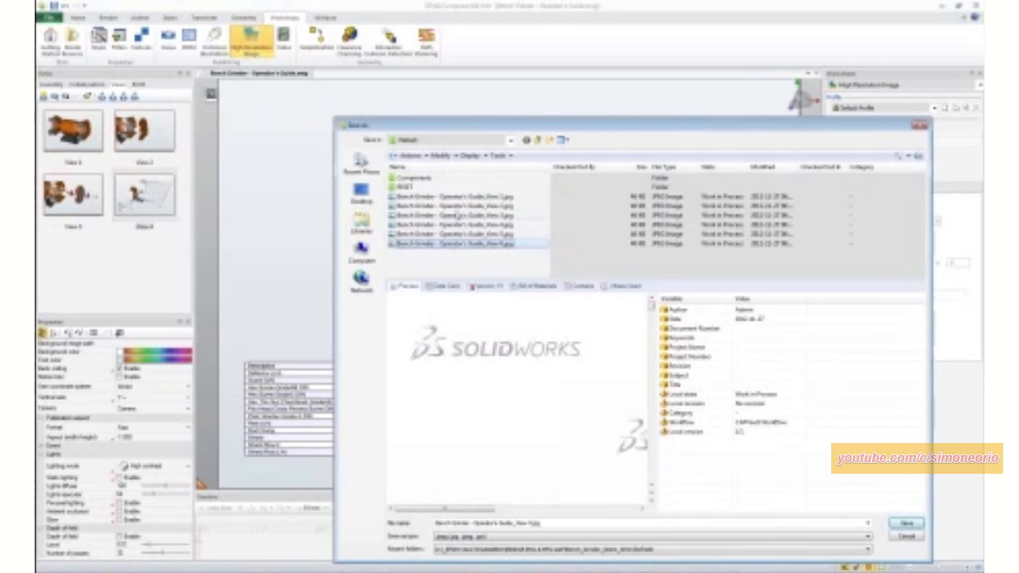
{"action": "right_click", "coordinate": [457, 206]}
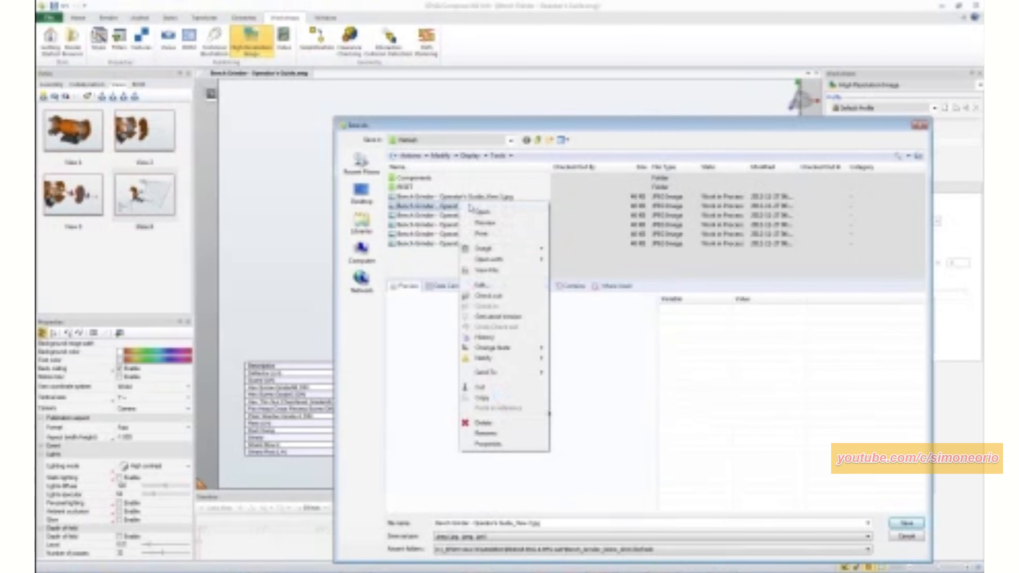
{"action": "left_click", "coordinate": [561, 250]}
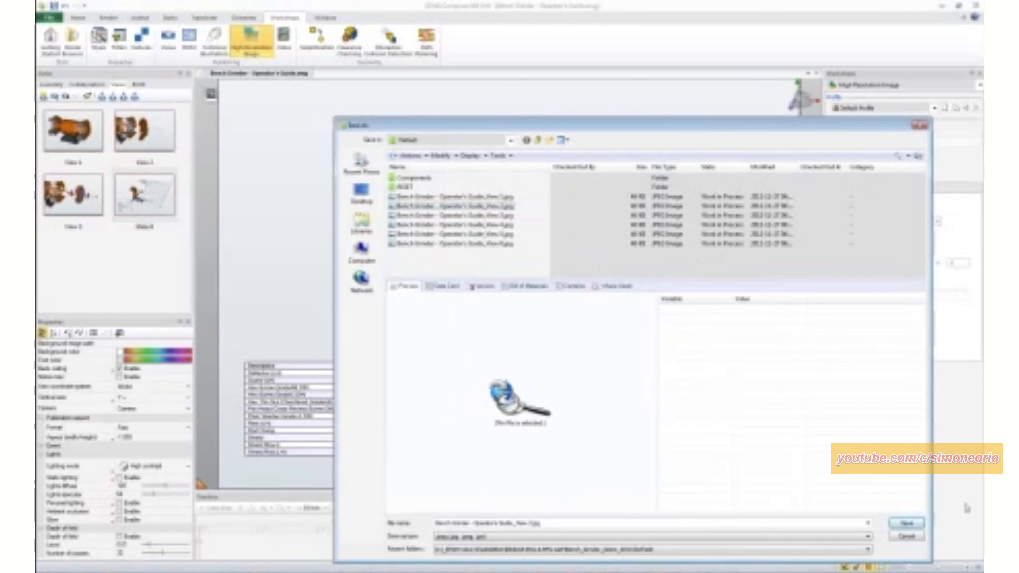
{"action": "left_click", "coordinate": [907, 536]}
Step: Switch to the vault's file explorer, check out the six Bench Grinder - Operator's Guide view JPG files, and minimize the explorer
{"action": "left_click", "coordinate": [278, 571]}
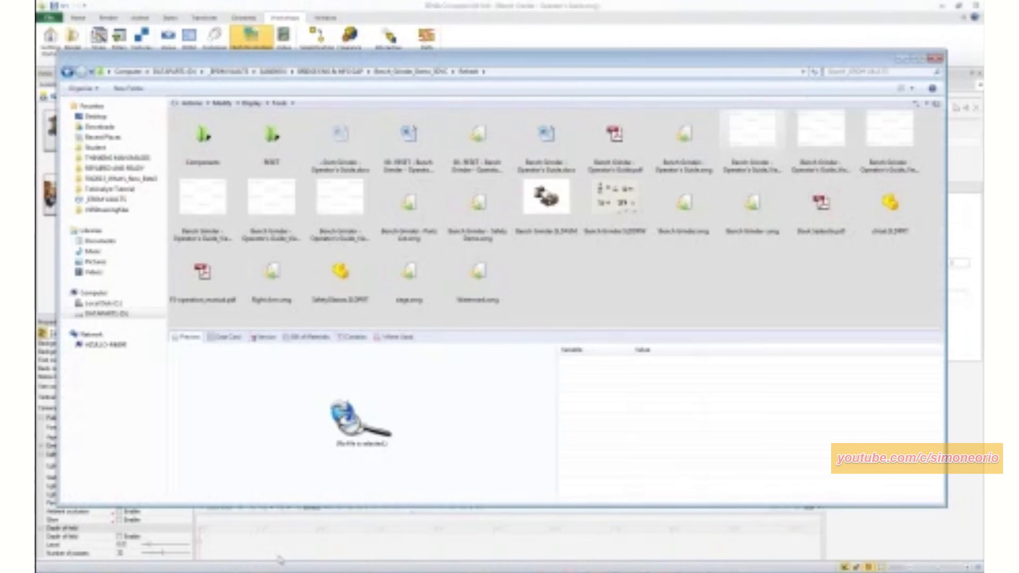
{"action": "left_click", "coordinate": [340, 201]}
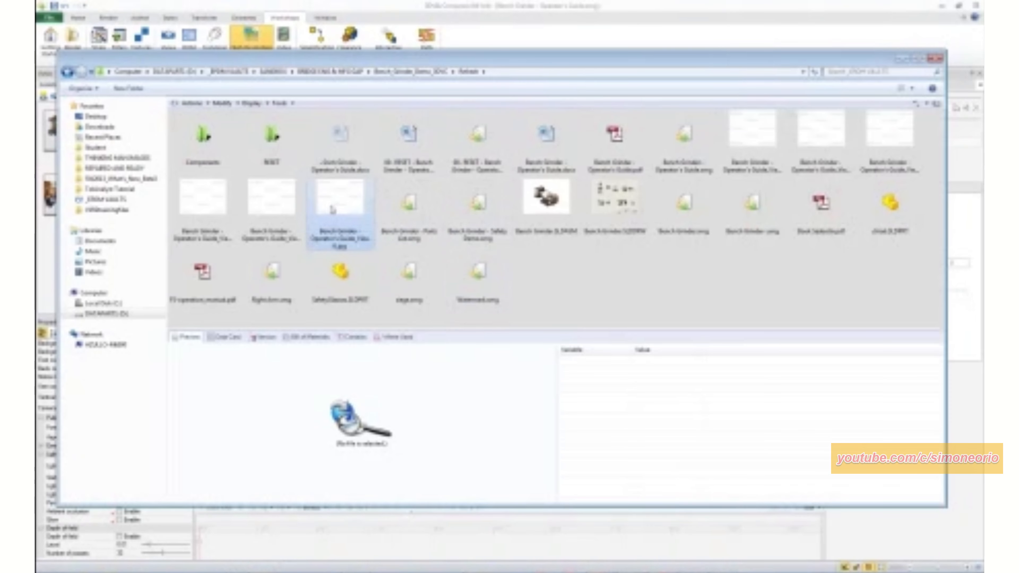
{"action": "left_click", "coordinate": [768, 130], "text": "shift"}
{"action": "right_click", "coordinate": [770, 129]}
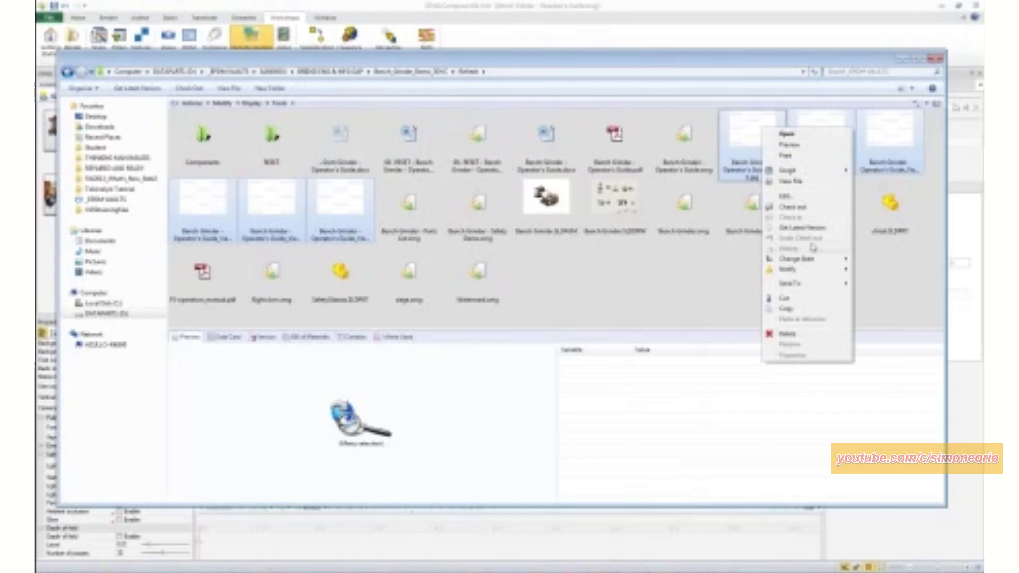
{"action": "left_click", "coordinate": [804, 209]}
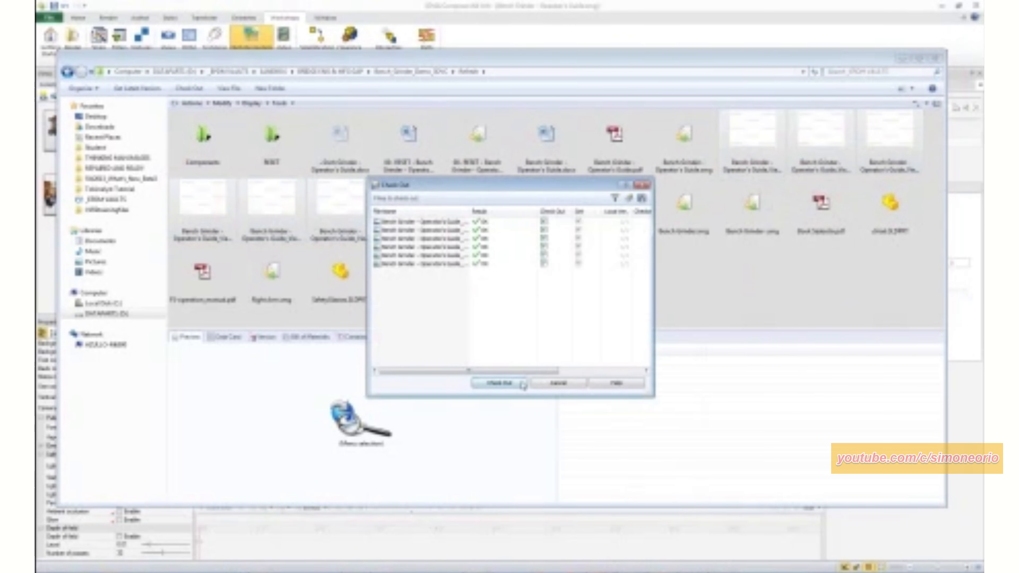
{"action": "left_click", "coordinate": [522, 384]}
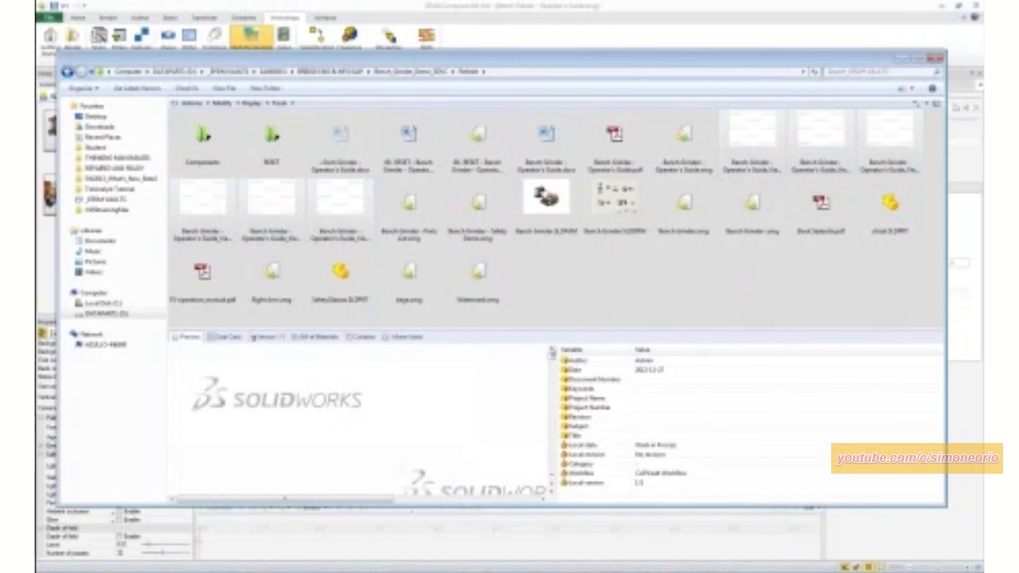
{"action": "left_click", "coordinate": [901, 59]}
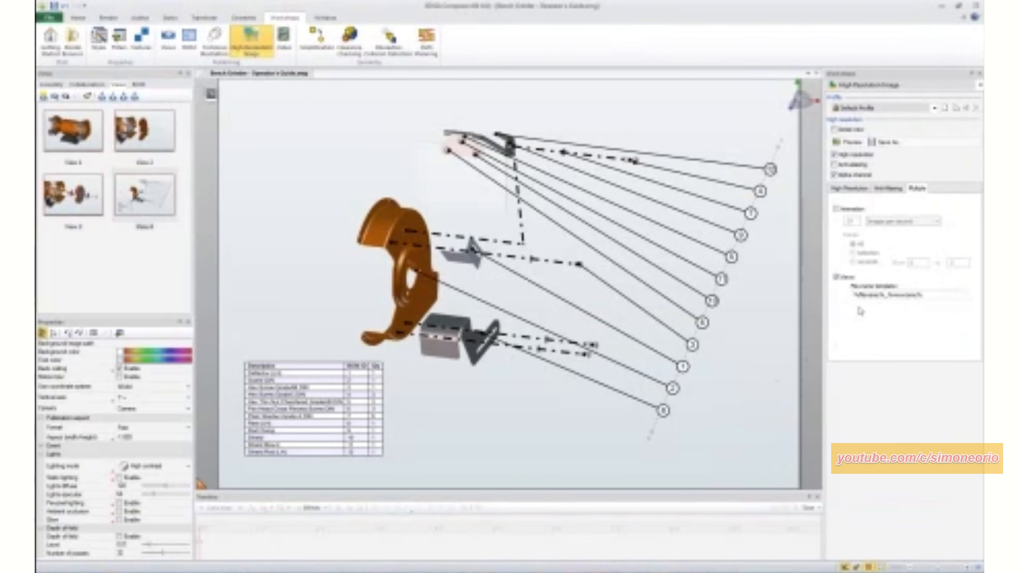
Step: Save all views as high-resolution JPG images under the Bench Grinder - Operator's Guide name, storing the unsaved scene as a new view
{"action": "left_click", "coordinate": [875, 145]}
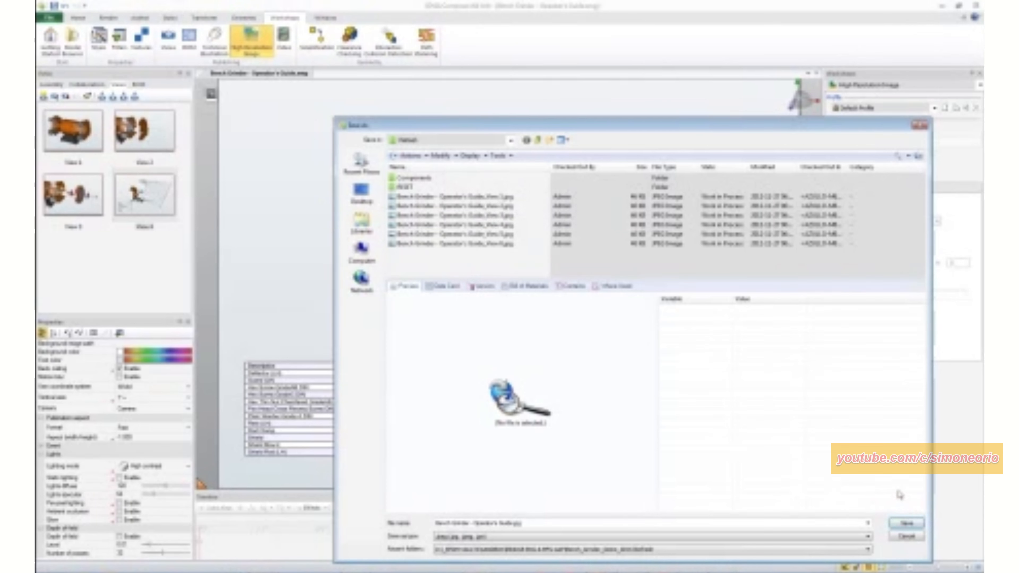
{"action": "left_click", "coordinate": [908, 524]}
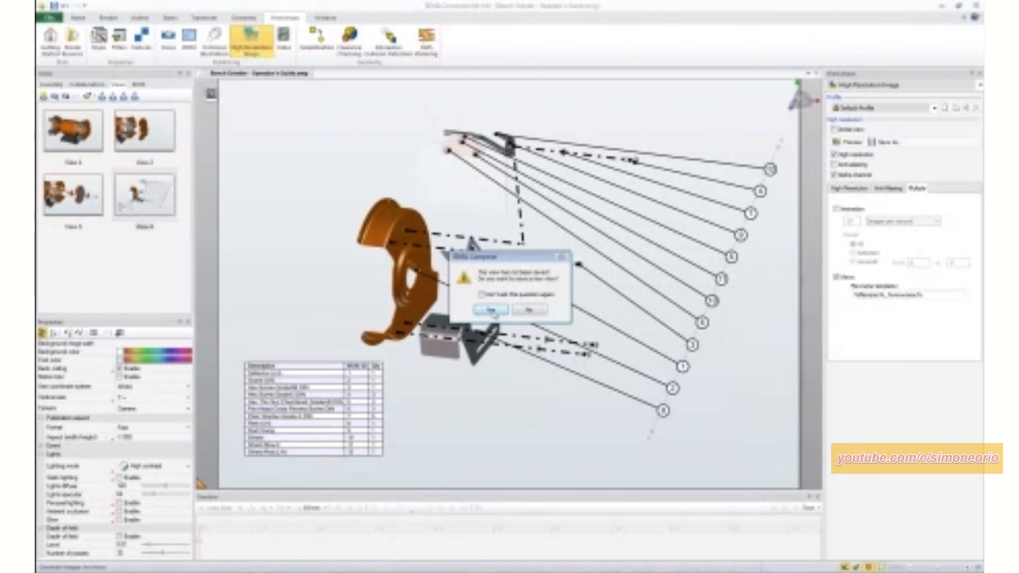
{"action": "left_click", "coordinate": [492, 310]}
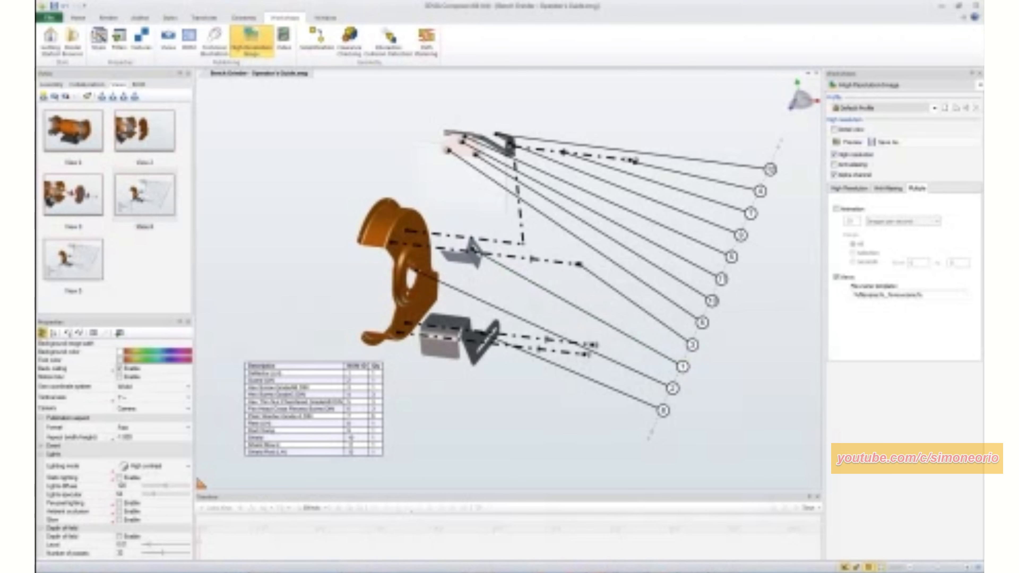
Step: Switch to the file explorer and examine the exported View 1 and View 2 images in the photo viewer
{"action": "left_click", "coordinate": [287, 572]}
{"action": "left_click", "coordinate": [755, 146]}
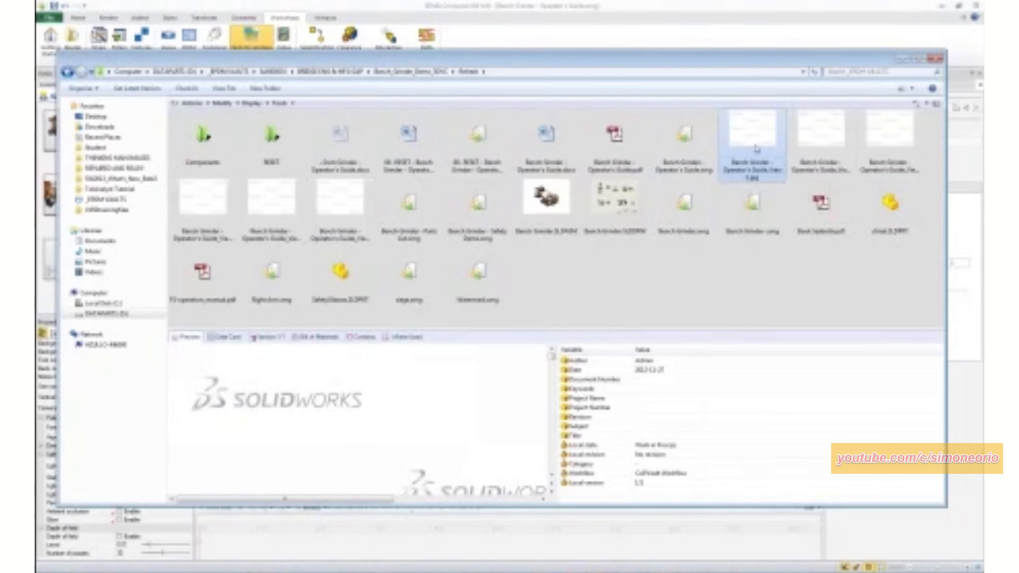
{"action": "double_click", "coordinate": [755, 147]}
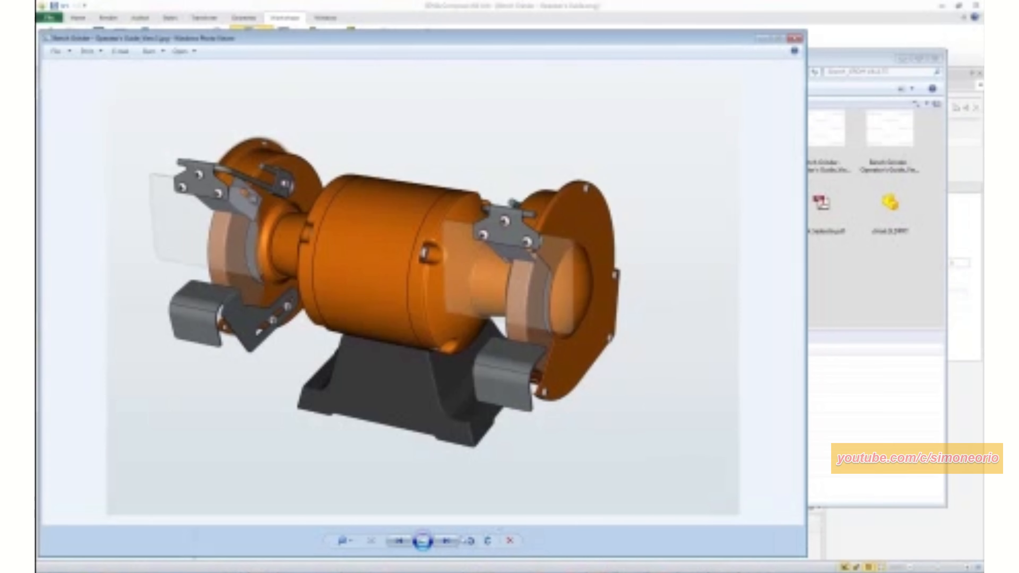
{"action": "left_click", "coordinate": [449, 542]}
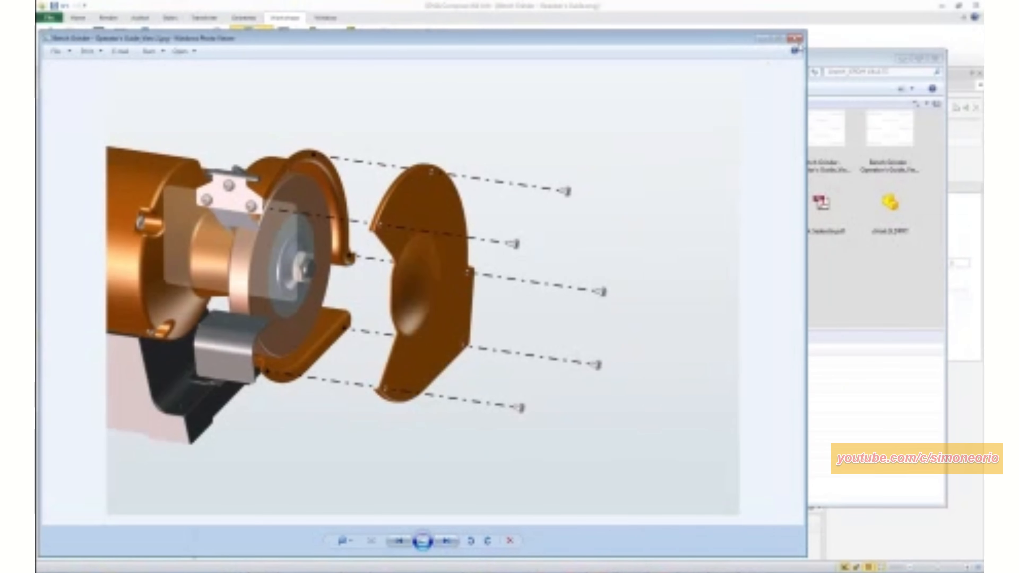
{"action": "left_click", "coordinate": [796, 38]}
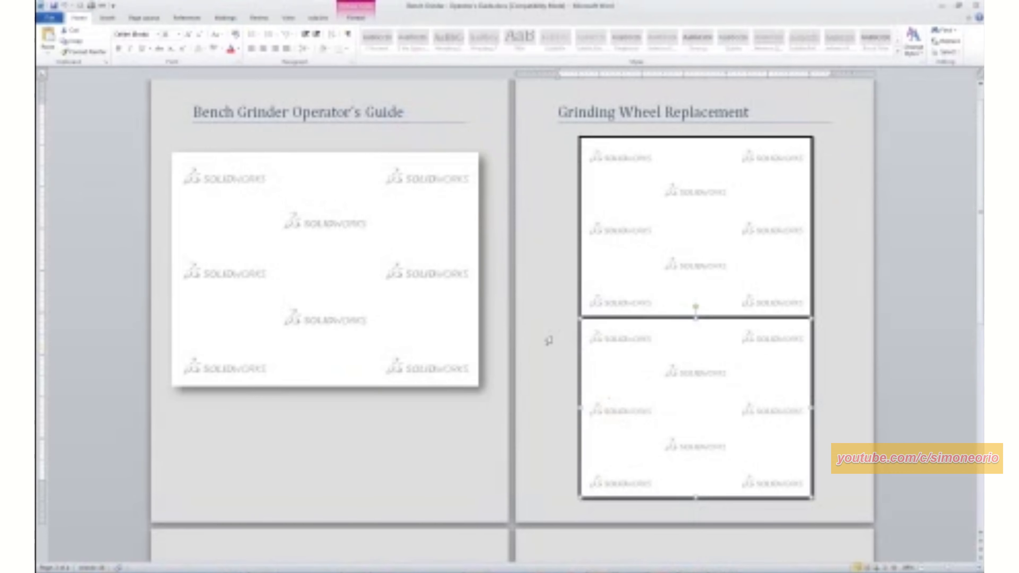
Step: Try to update the first picture link in the Bench Grinder Operator's Guide Word document
{"action": "left_click", "coordinate": [273, 136]}
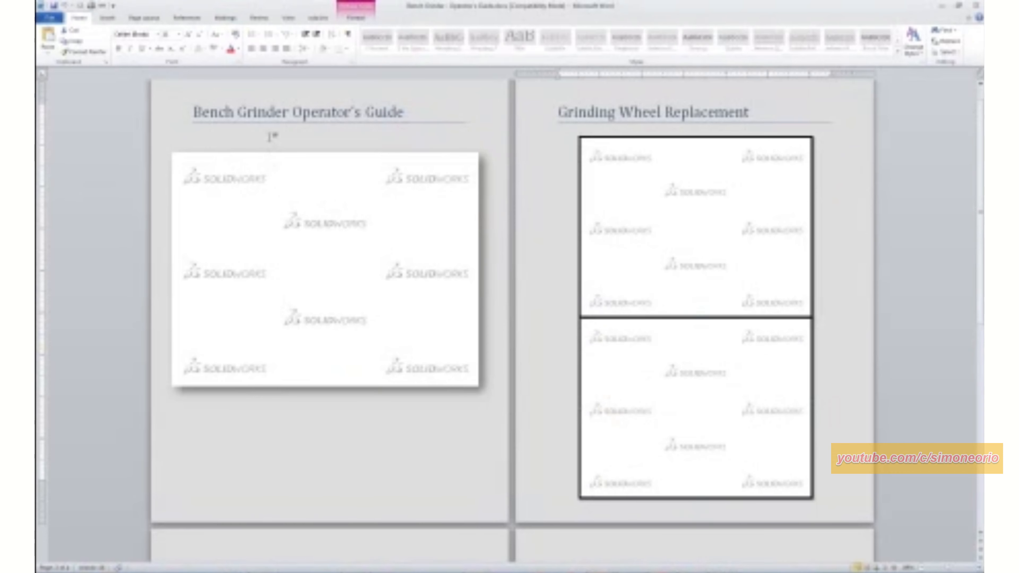
{"action": "scroll", "coordinate": [555, 272], "scroll_direction": "up", "scroll_amount": 1}
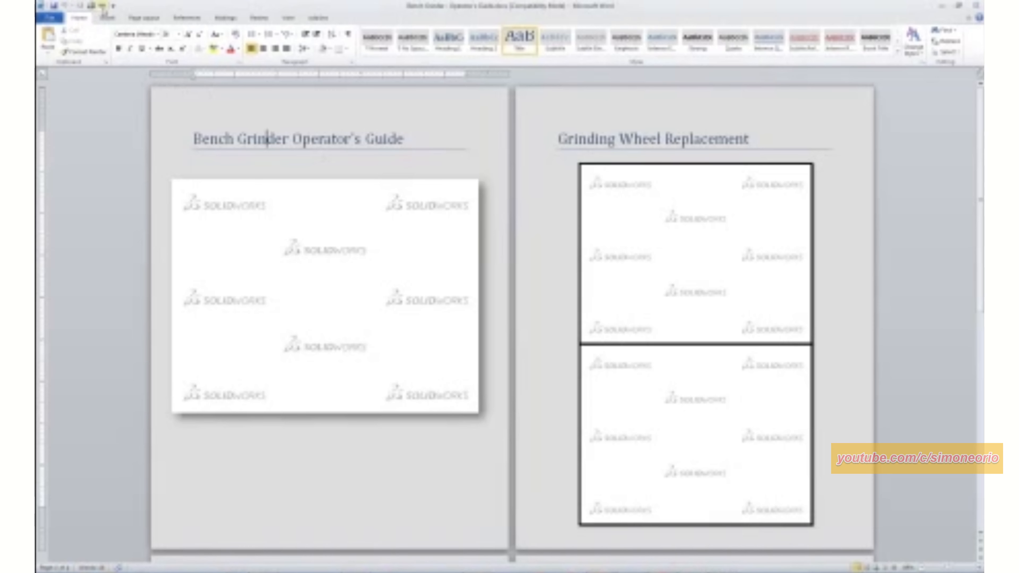
{"action": "left_click", "coordinate": [102, 5]}
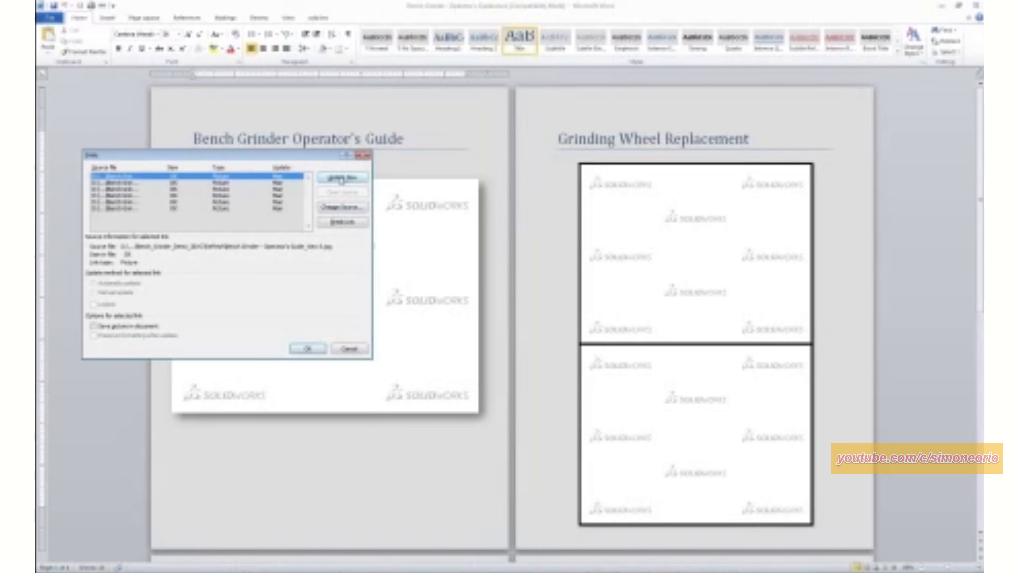
{"action": "left_click", "coordinate": [341, 179]}
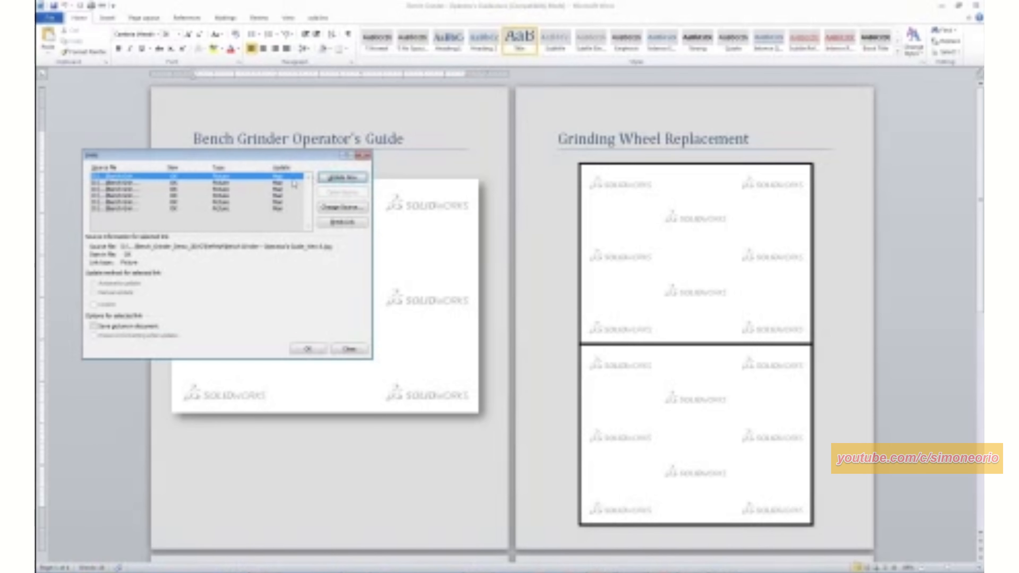
{"action": "left_click", "coordinate": [301, 352]}
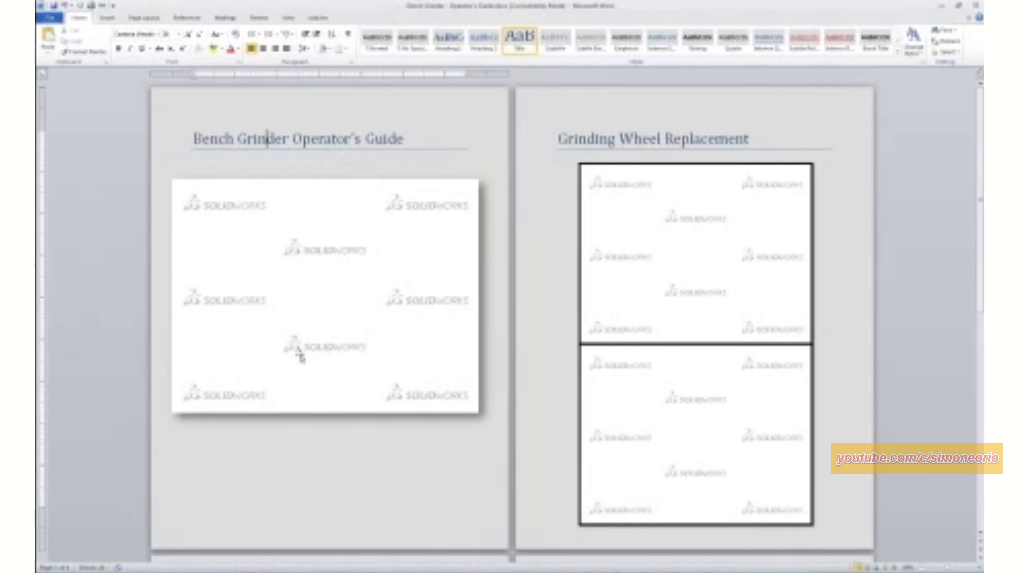
Step: Update all six picture links together in the Bench Grinder Operator's Guide document
{"action": "left_click", "coordinate": [154, 110]}
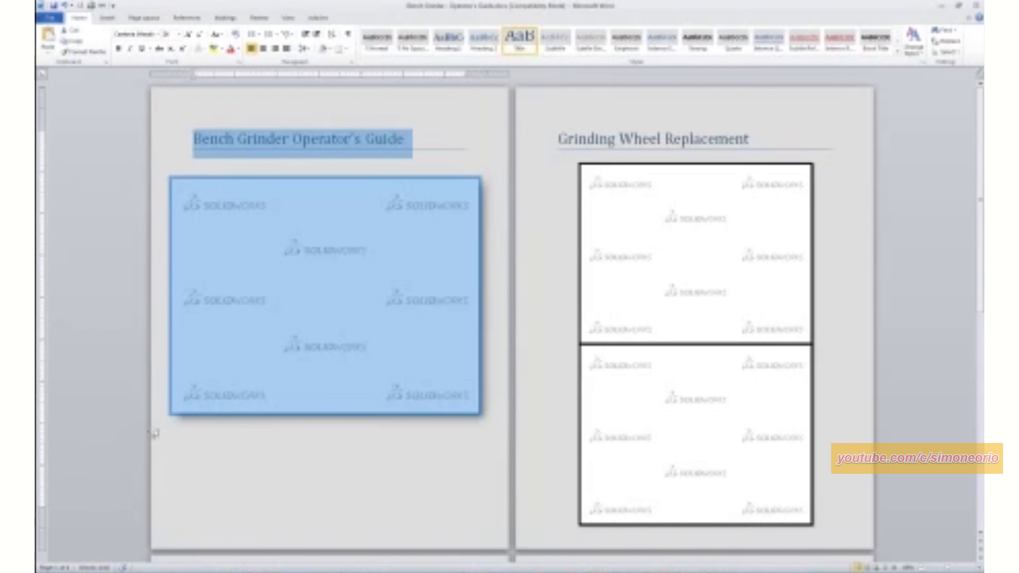
{"action": "scroll", "coordinate": [248, 463], "scroll_direction": "down", "scroll_amount": 7}
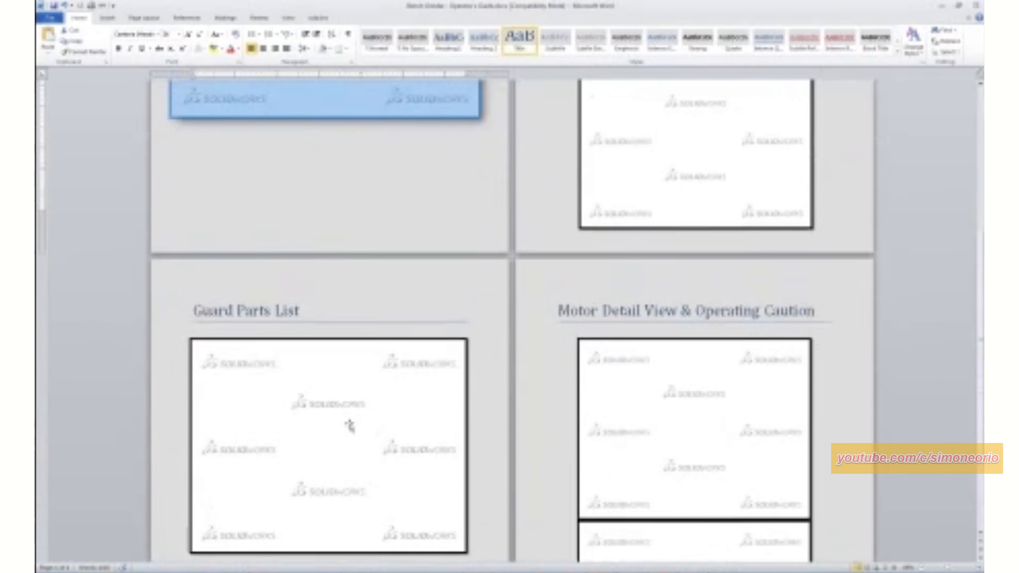
{"action": "scroll", "coordinate": [350, 427], "scroll_direction": "up", "scroll_amount": 7}
{"action": "left_click", "coordinate": [361, 338]}
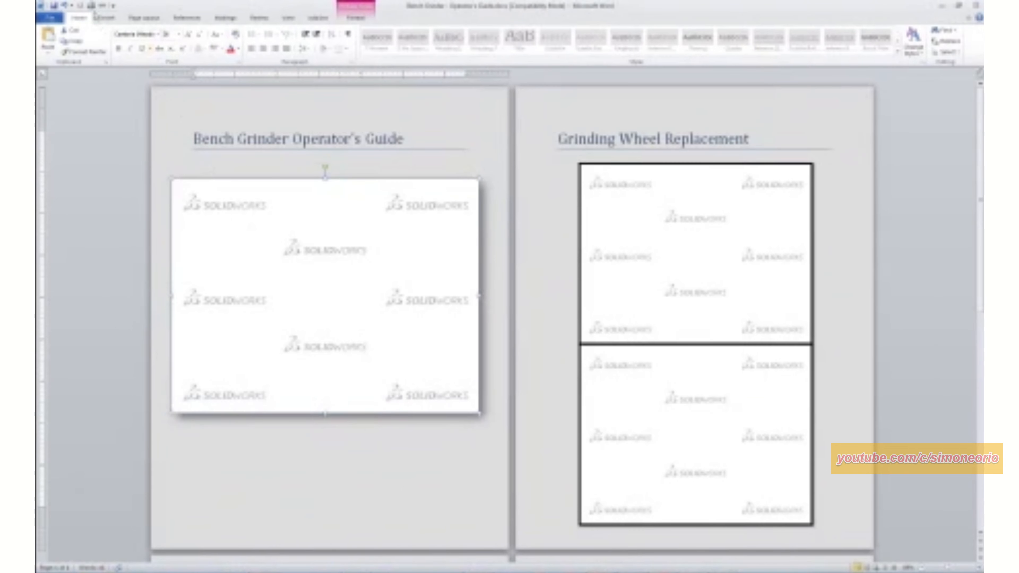
{"action": "left_click", "coordinate": [100, 6]}
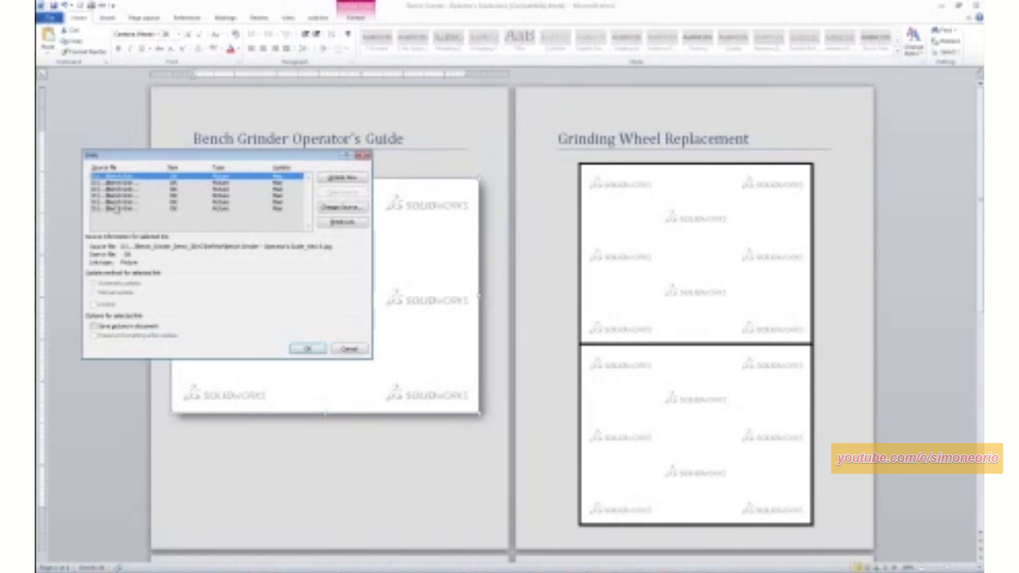
{"action": "left_click", "coordinate": [116, 209], "text": "shift"}
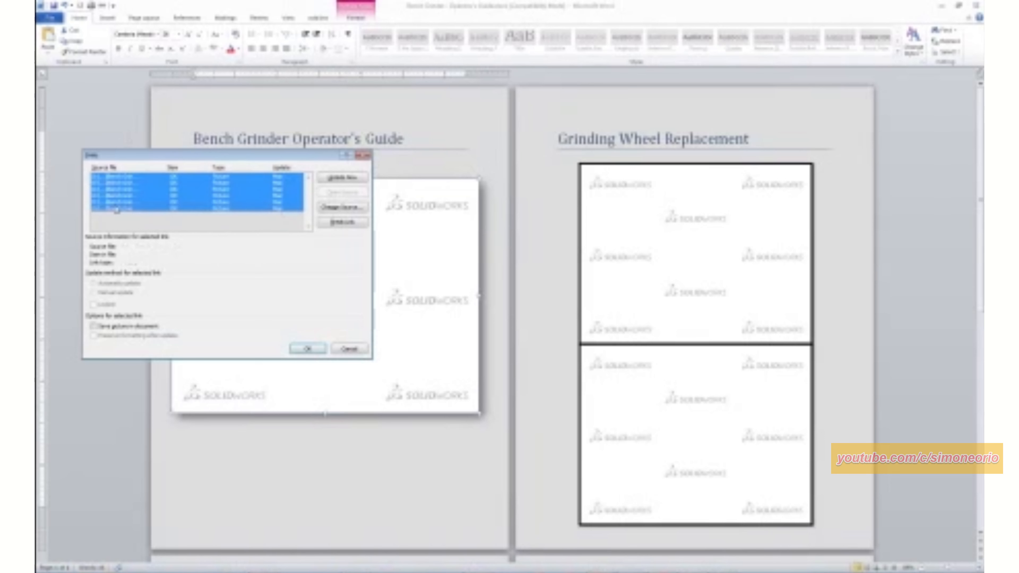
{"action": "left_click", "coordinate": [344, 178]}
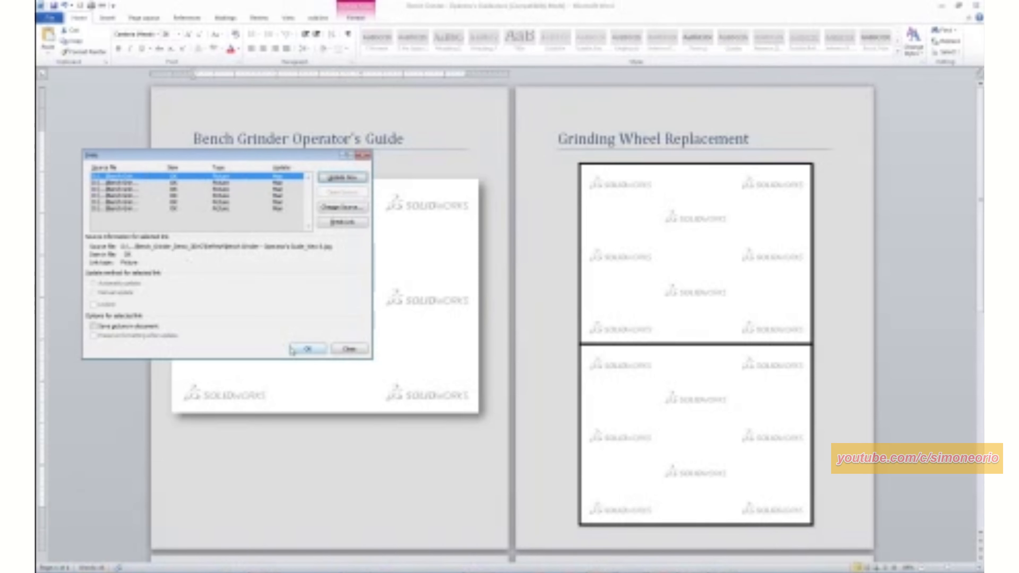
{"action": "left_click", "coordinate": [306, 349]}
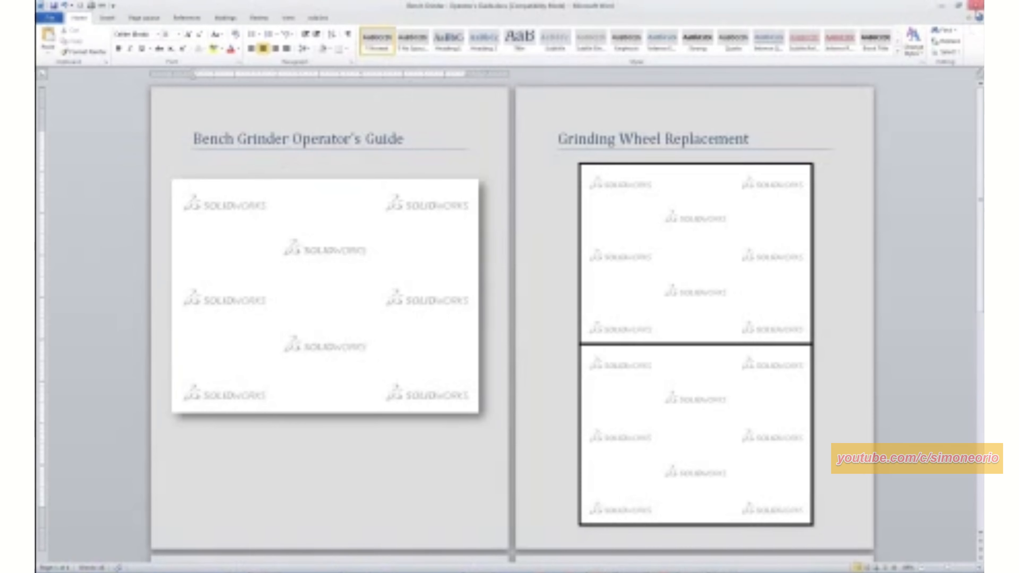
Step: Close and reopen the Operator's Guide document, and review the linked pictures through the Guard Parts List and Motor Detail View pages
{"action": "left_click", "coordinate": [977, 5]}
{"action": "left_click", "coordinate": [509, 304]}
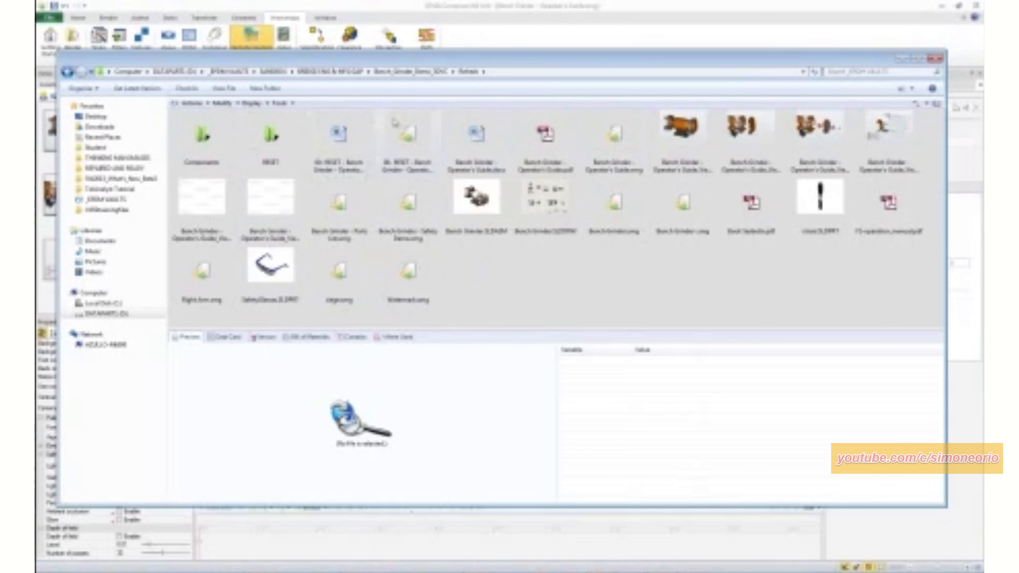
{"action": "double_click", "coordinate": [489, 145]}
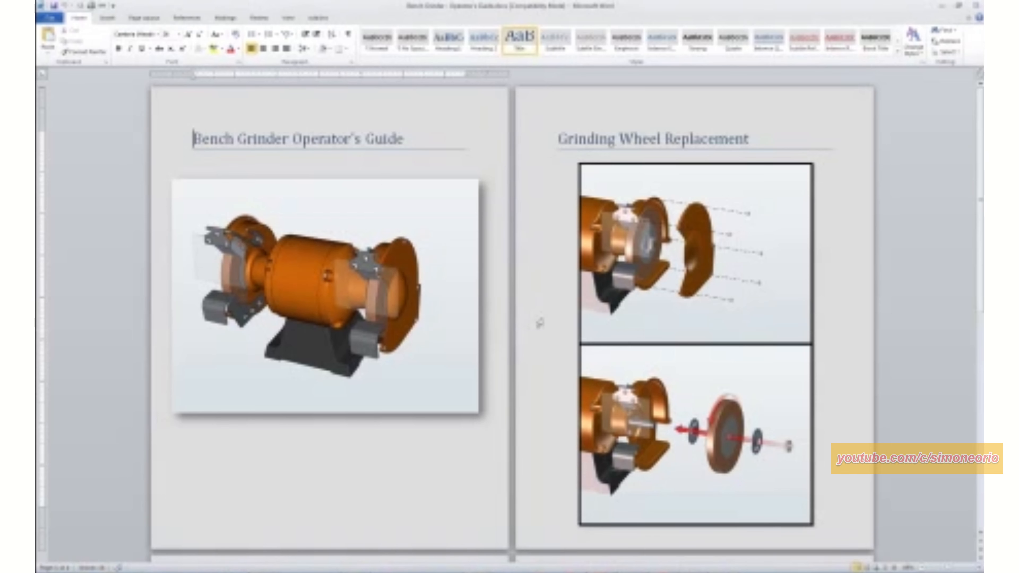
{"action": "scroll", "coordinate": [540, 323], "scroll_direction": "down", "scroll_amount": 5}
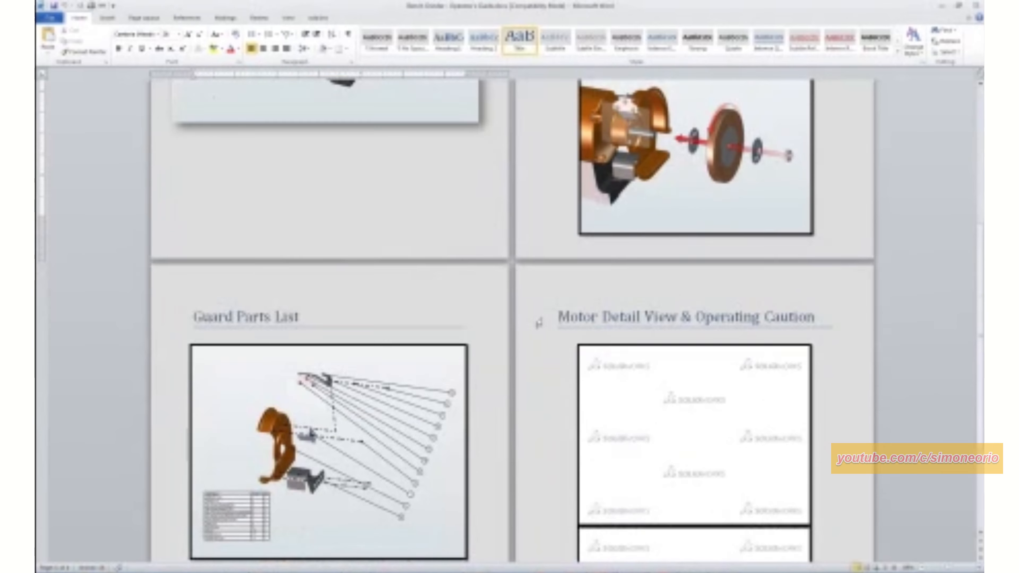
{"action": "scroll", "coordinate": [540, 323], "scroll_direction": "down", "scroll_amount": 3}
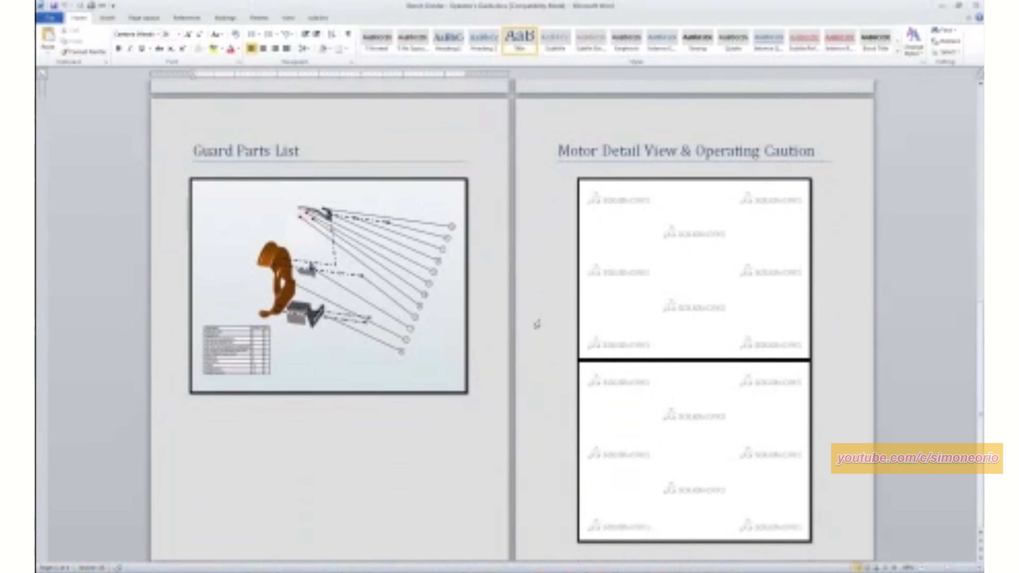
{"action": "scroll", "coordinate": [537, 323], "scroll_direction": "up", "scroll_amount": 7}
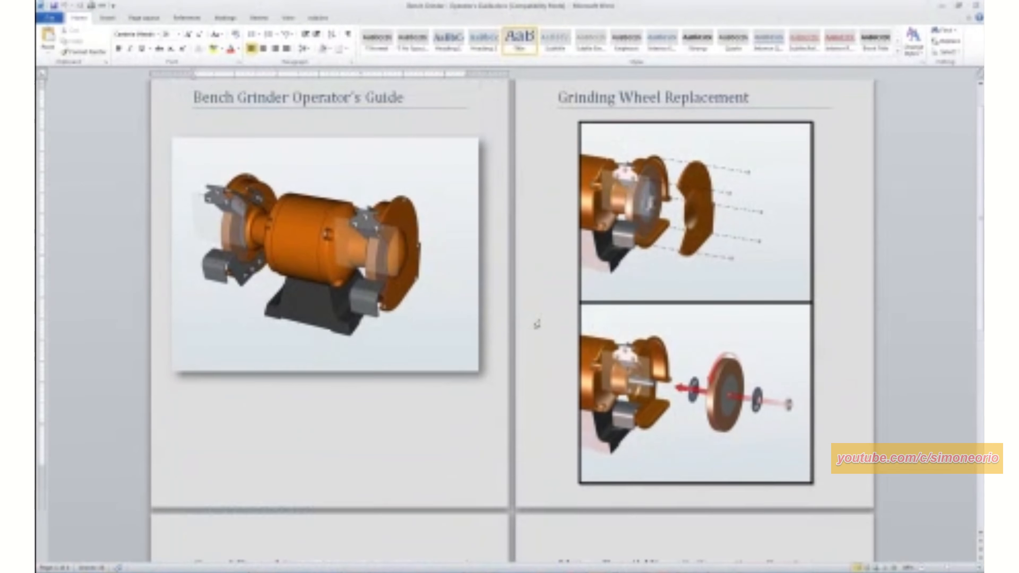
Step: Switch to SolidWorks, open the Bench Grinder assembly, and activate its Design Change configuration
{"action": "scroll", "coordinate": [537, 323], "scroll_direction": "up", "scroll_amount": 1}
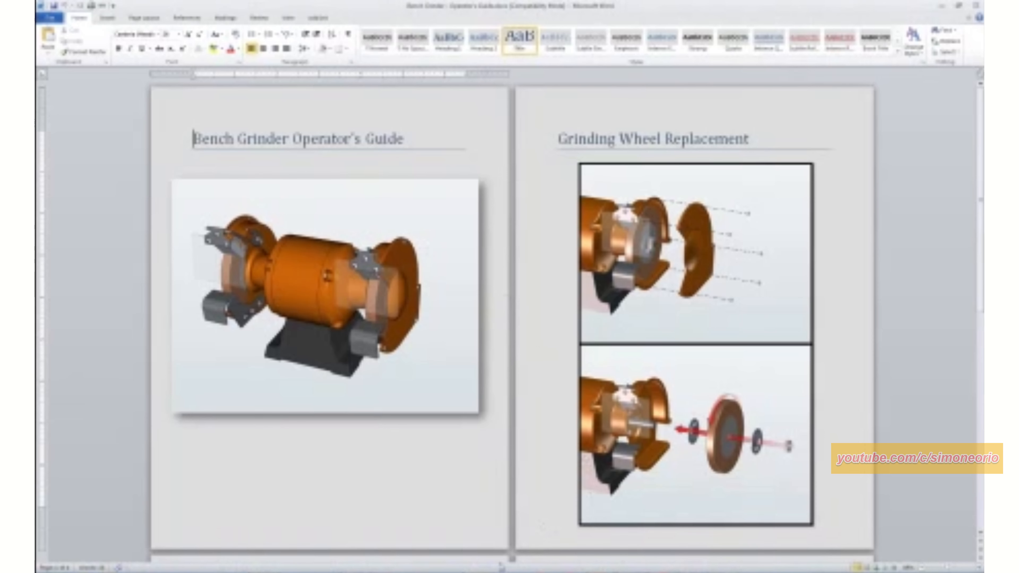
{"action": "key", "text": "alt+Tab"}
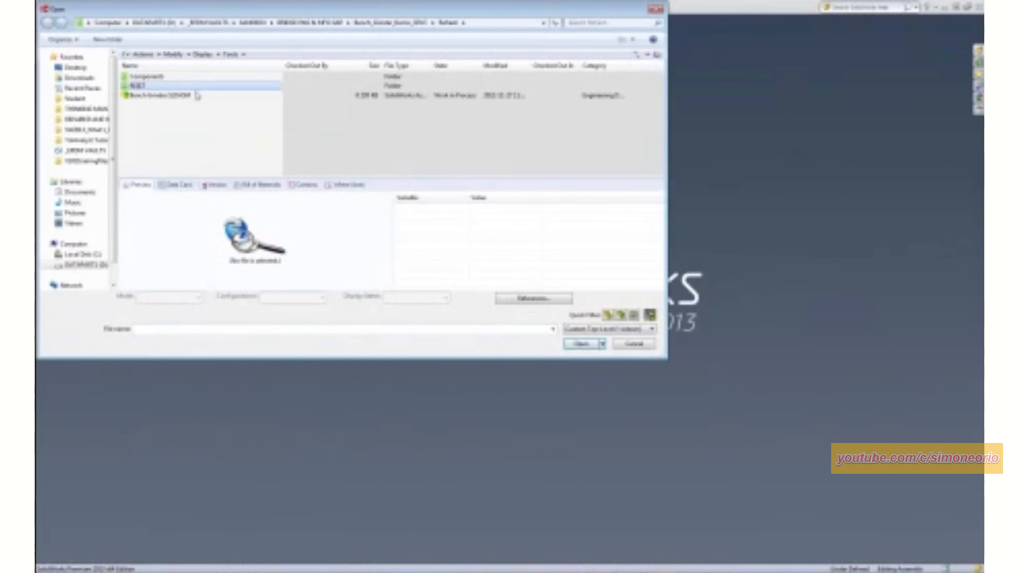
{"action": "left_click", "coordinate": [183, 96]}
{"action": "left_click", "coordinate": [589, 360]}
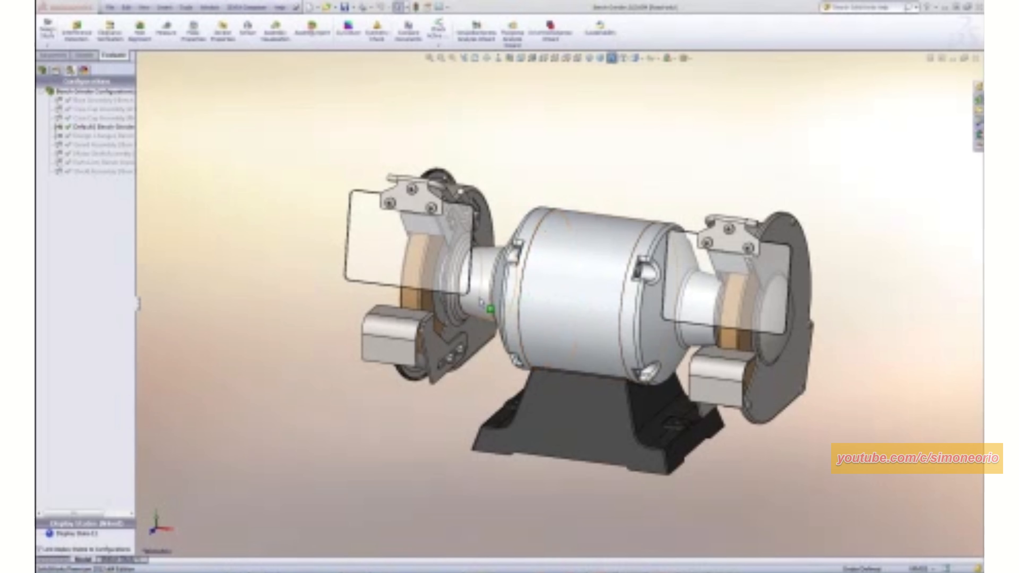
{"action": "double_click", "coordinate": [70, 136]}
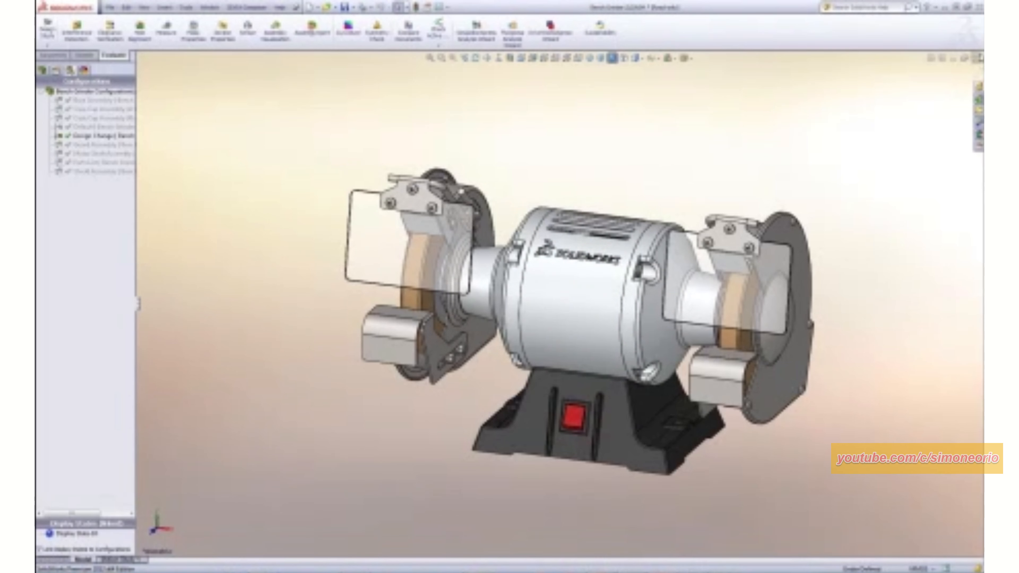
Step: Switch to 3DVIA Composer and show View 1 without saving the changes to the current view
{"action": "left_click", "coordinate": [976, 58]}
{"action": "left_click", "coordinate": [249, 165]}
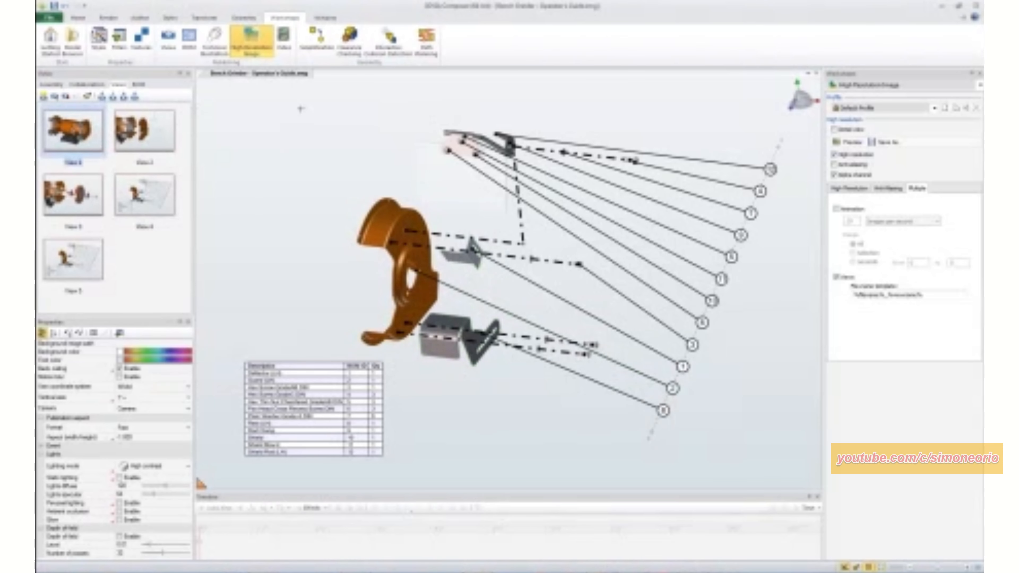
{"action": "left_click", "coordinate": [89, 85]}
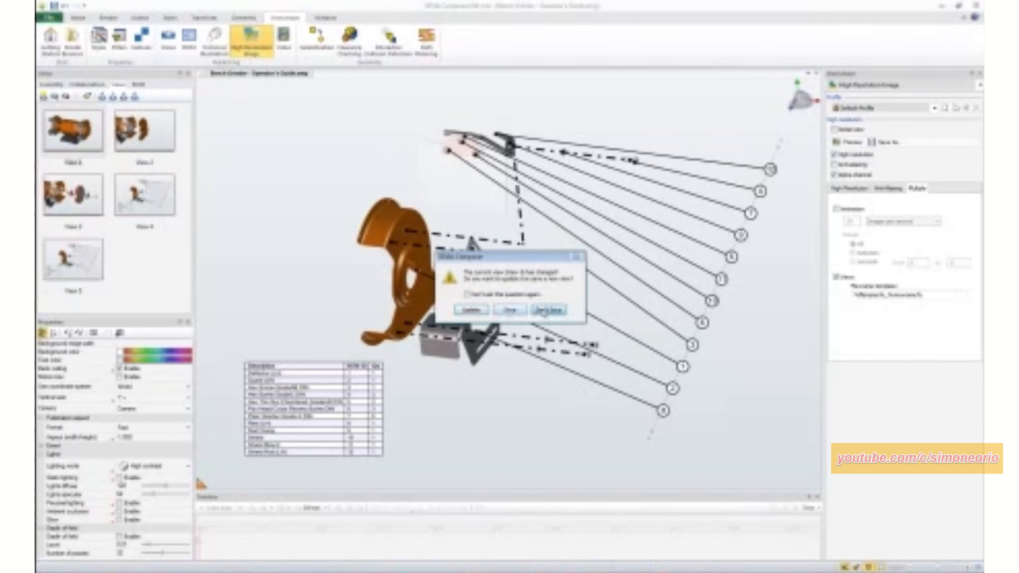
{"action": "left_click", "coordinate": [544, 311]}
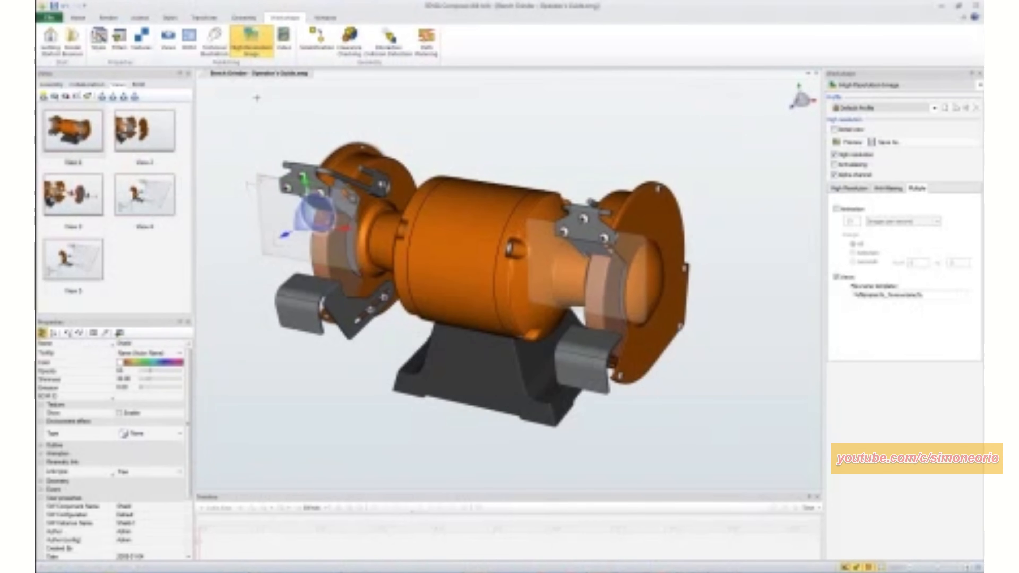
{"action": "left_click", "coordinate": [237, 126]}
Step: Update the Composer project from the Bench Grinder assembly file using its Design Change configuration
{"action": "left_click", "coordinate": [49, 17]}
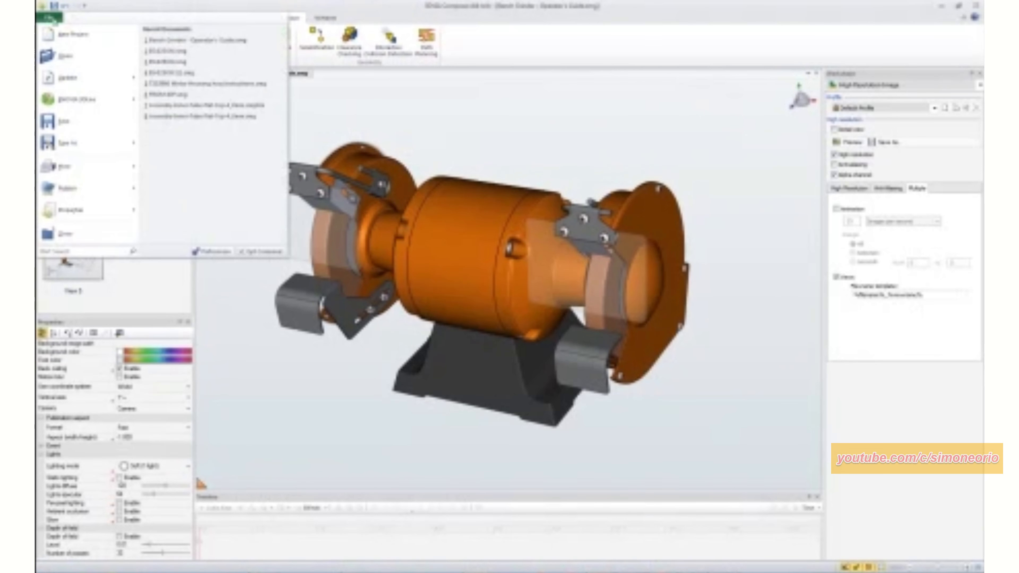
{"action": "mouse_move", "coordinate": [97, 79]}
{"action": "left_click", "coordinate": [197, 45]}
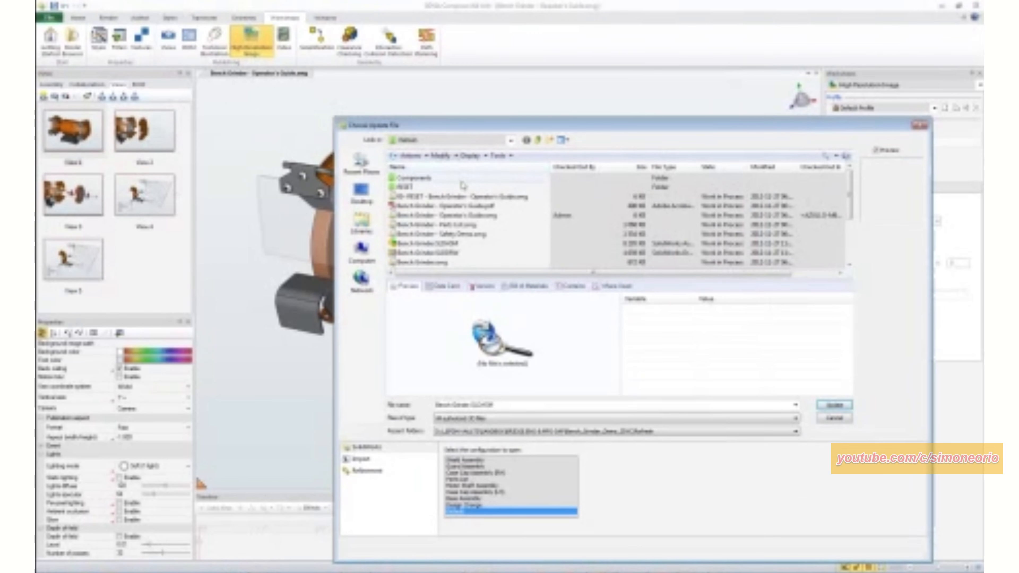
{"action": "left_click", "coordinate": [445, 243]}
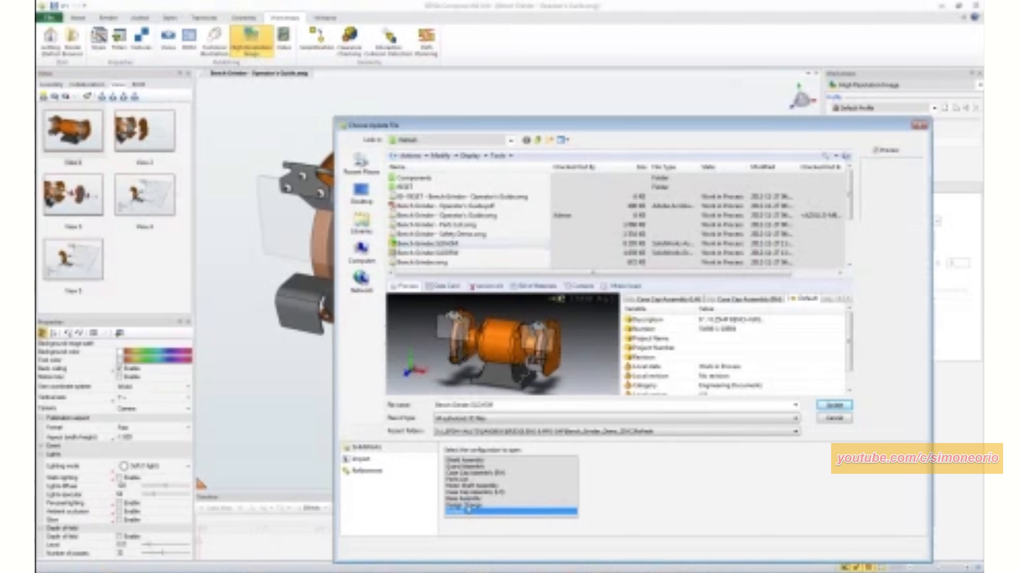
{"action": "left_click", "coordinate": [467, 507]}
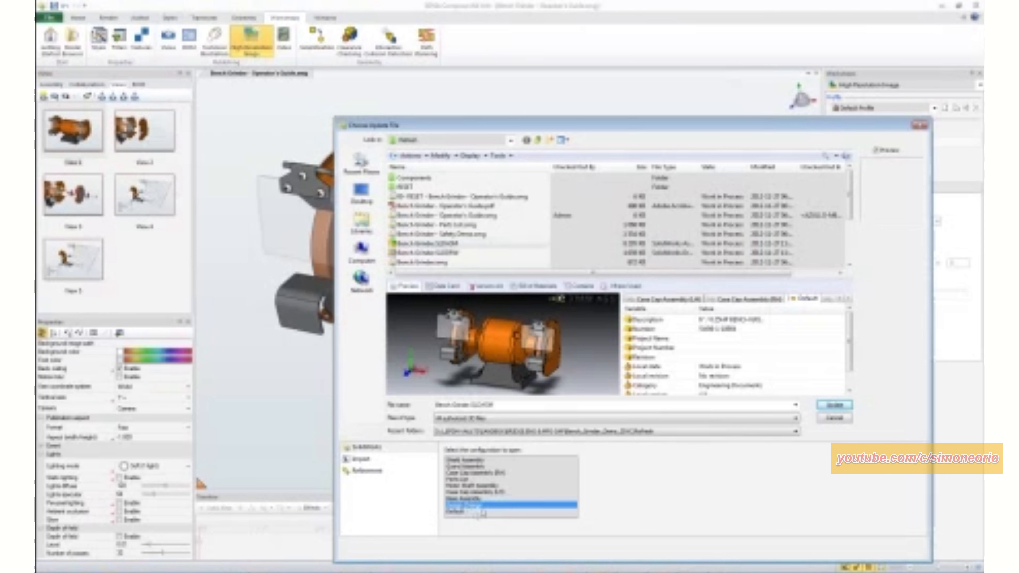
{"action": "left_click", "coordinate": [824, 406]}
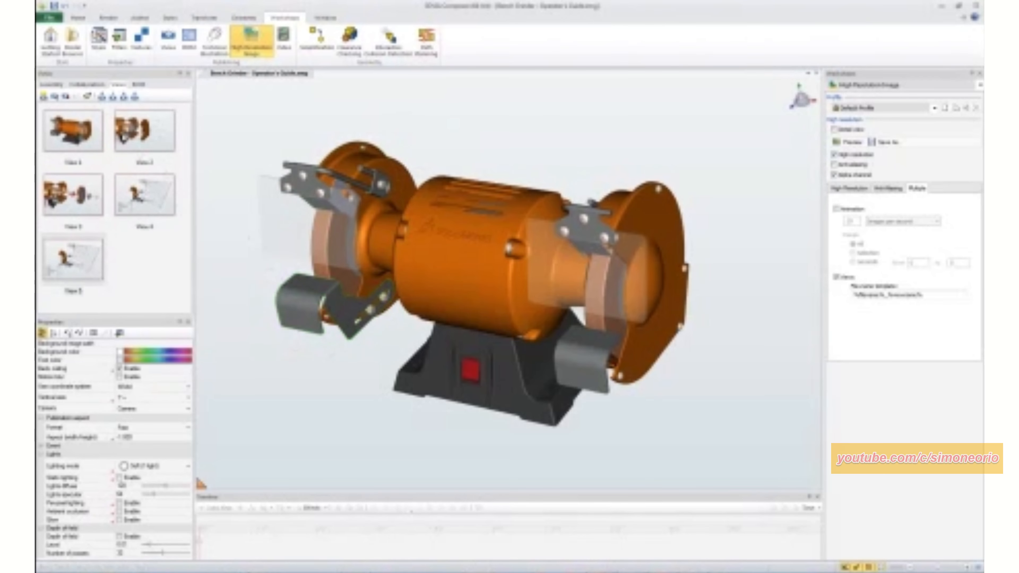
Step: Return to View 1 without saving a new view, and examine the updated model in View 2 and View 3
{"action": "left_click", "coordinate": [87, 125]}
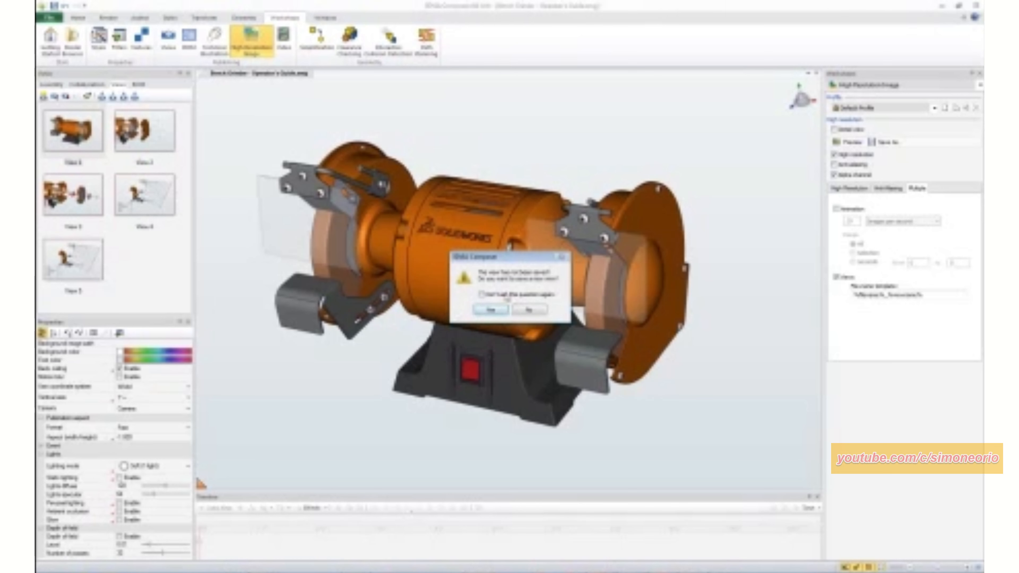
{"action": "left_click", "coordinate": [507, 297]}
{"action": "left_click", "coordinate": [522, 312]}
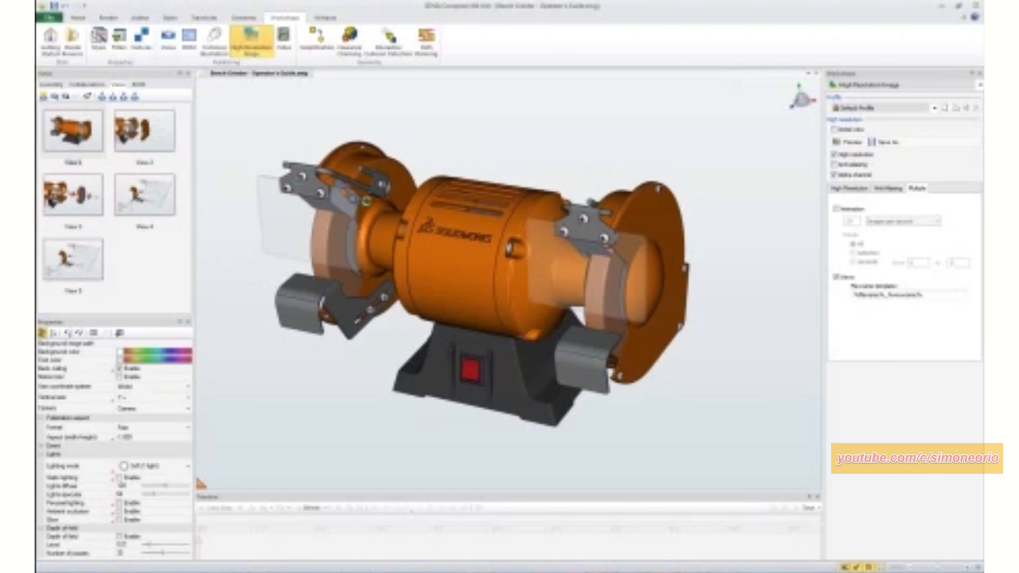
{"action": "left_click", "coordinate": [137, 117]}
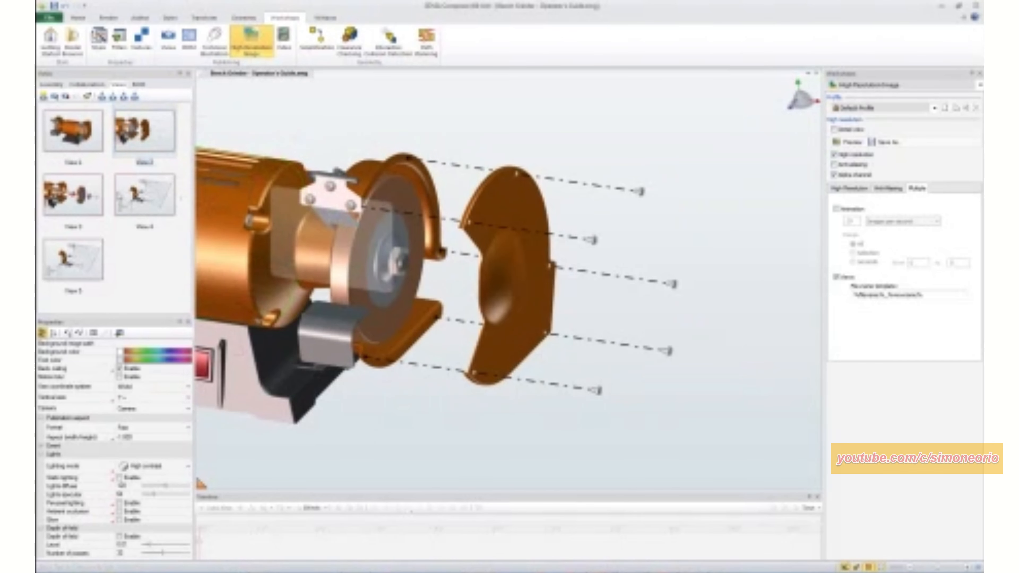
{"action": "left_click", "coordinate": [90, 195]}
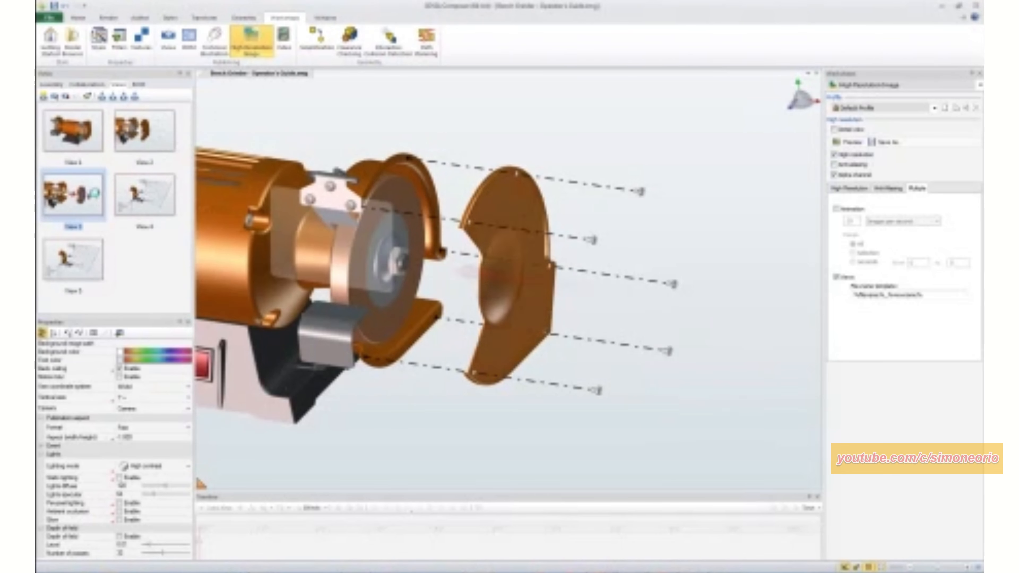
{"action": "left_click", "coordinate": [283, 106]}
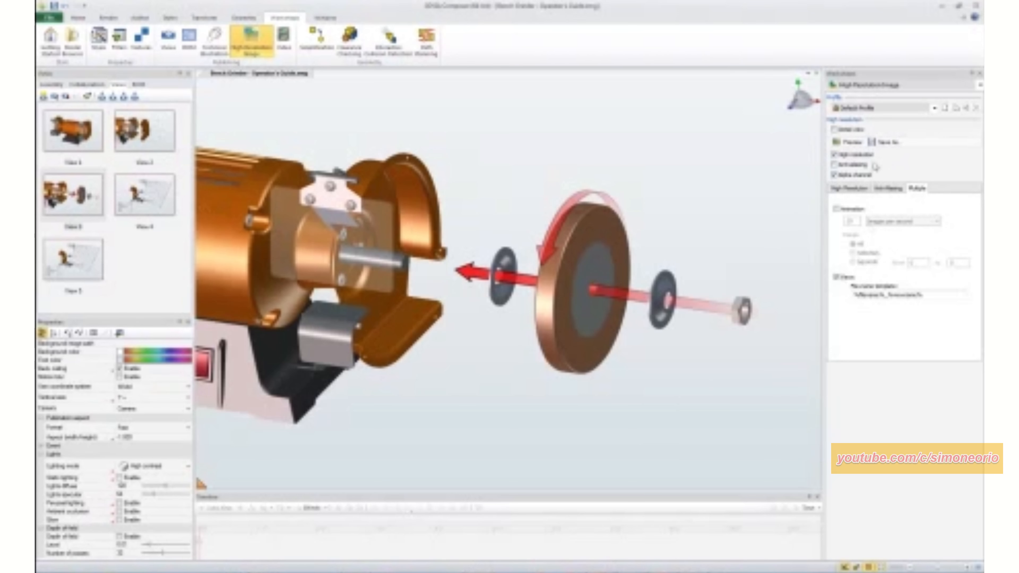
Step: Export all views again as high-resolution JPEG images named Bench Grinder - Operator's Guide, updating the changed current view
{"action": "left_click", "coordinate": [885, 142]}
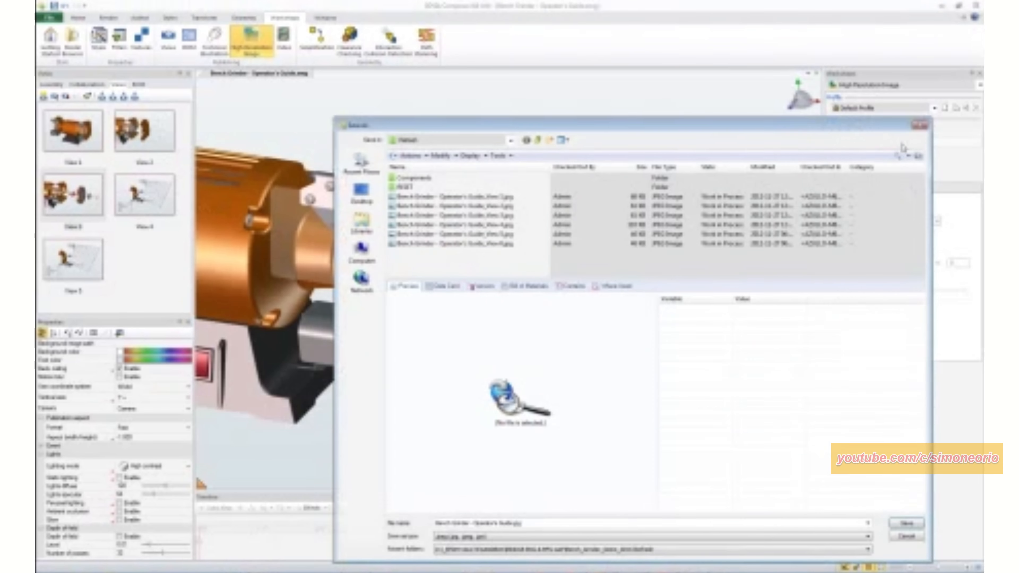
{"action": "left_click", "coordinate": [910, 524]}
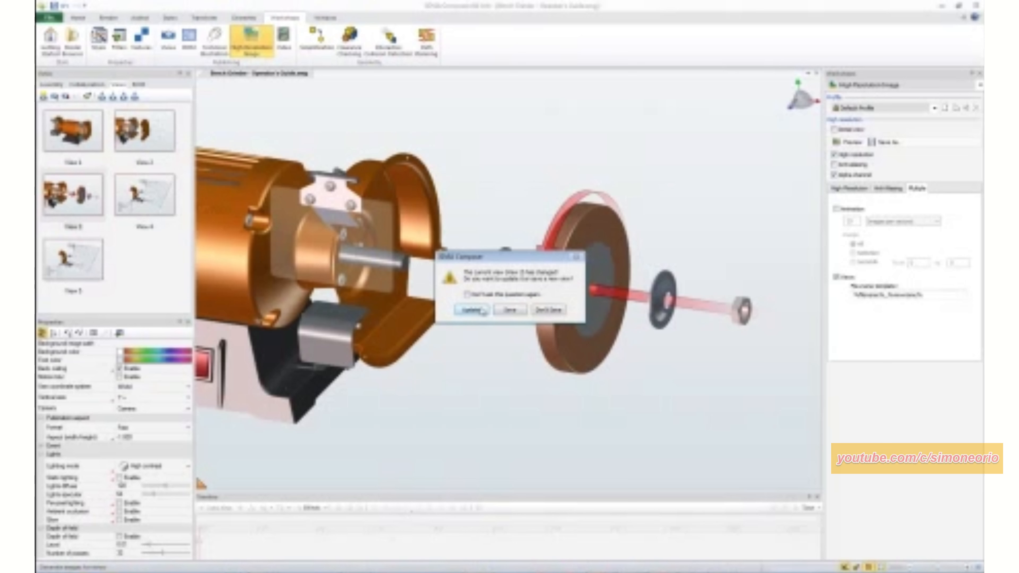
{"action": "left_click", "coordinate": [472, 310]}
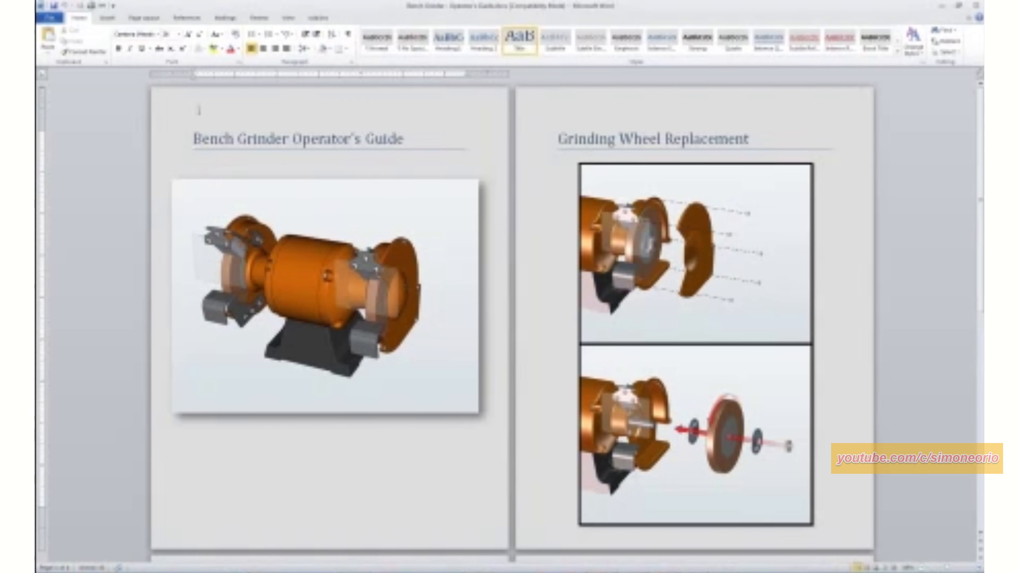
Step: Update all six picture links in the Bench Grinder Operator's Guide Word document with the re-exported images
{"action": "left_click", "coordinate": [101, 6]}
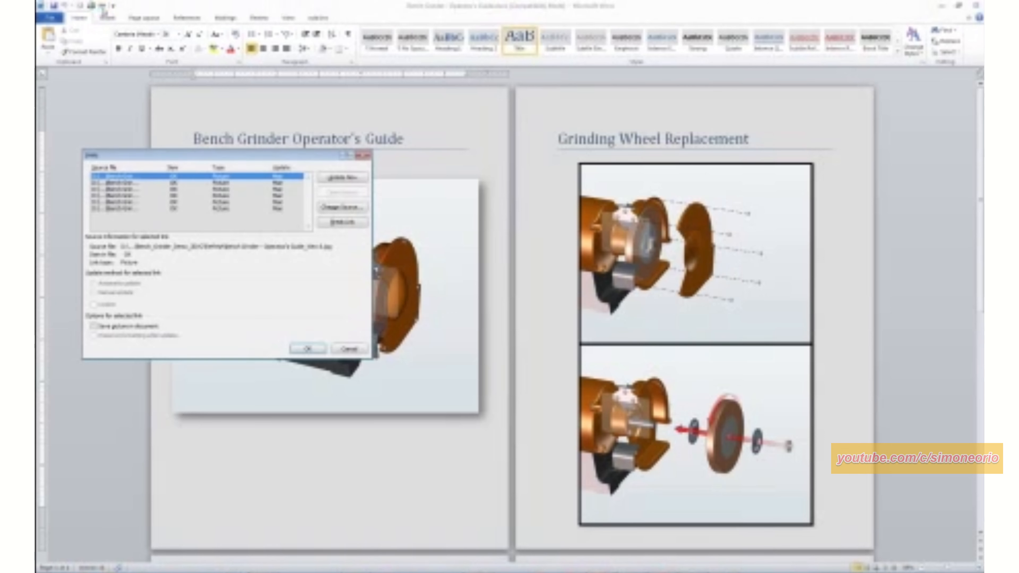
{"action": "left_click", "coordinate": [139, 209], "text": "shift"}
{"action": "left_click", "coordinate": [327, 178]}
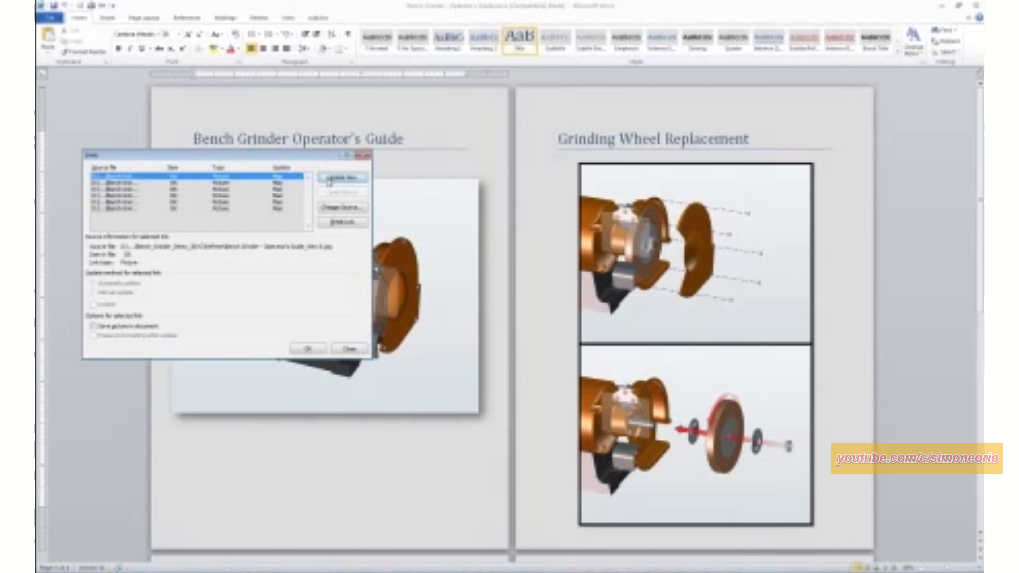
{"action": "left_click_drag", "start_coordinate": [261, 159], "coordinate": [292, 115]}
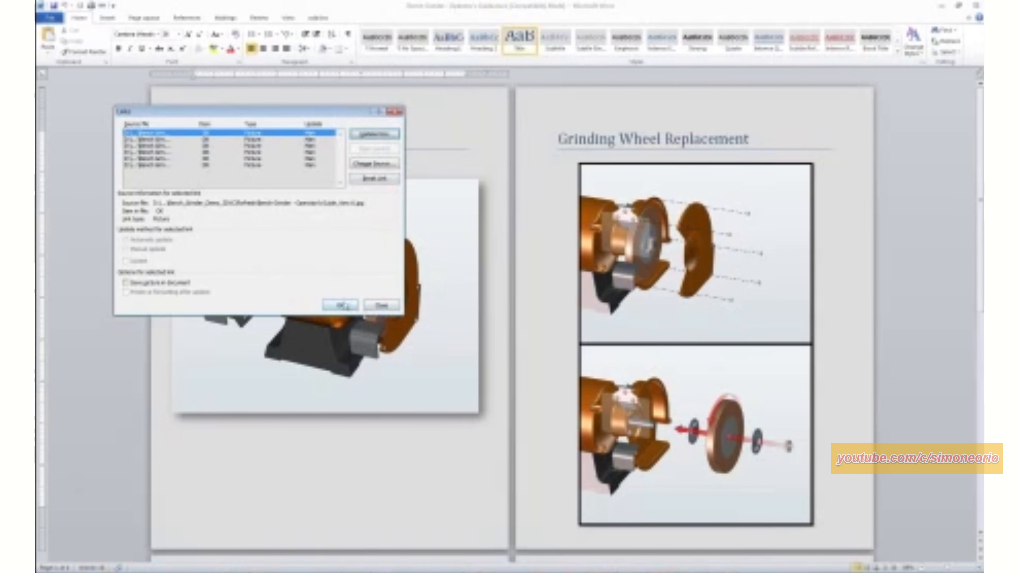
{"action": "left_click", "coordinate": [340, 305]}
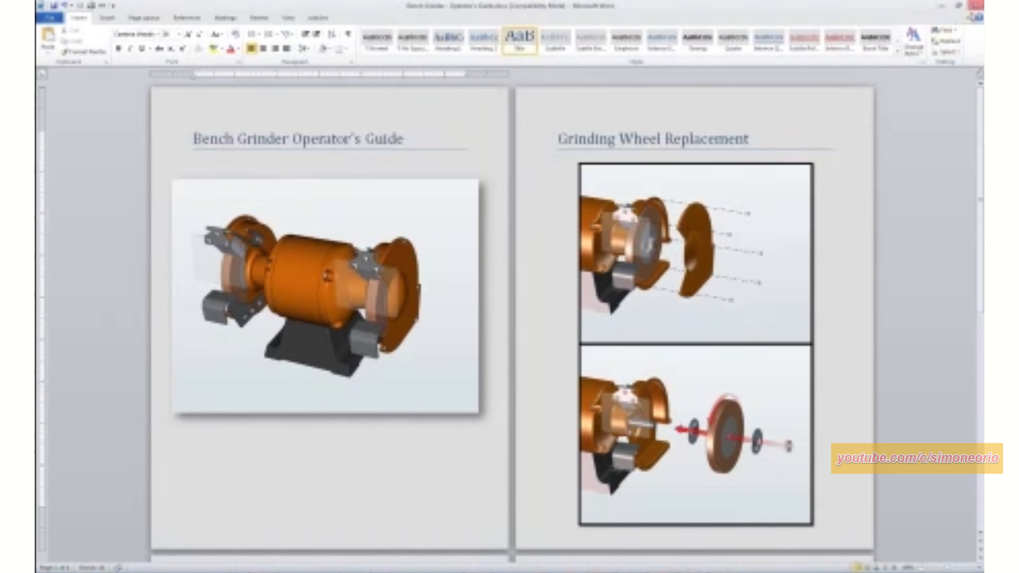
Step: Close the Operator's Guide document without saving, and reopen it from the Refresh folder in the file explorer
{"action": "left_click", "coordinate": [976, 5]}
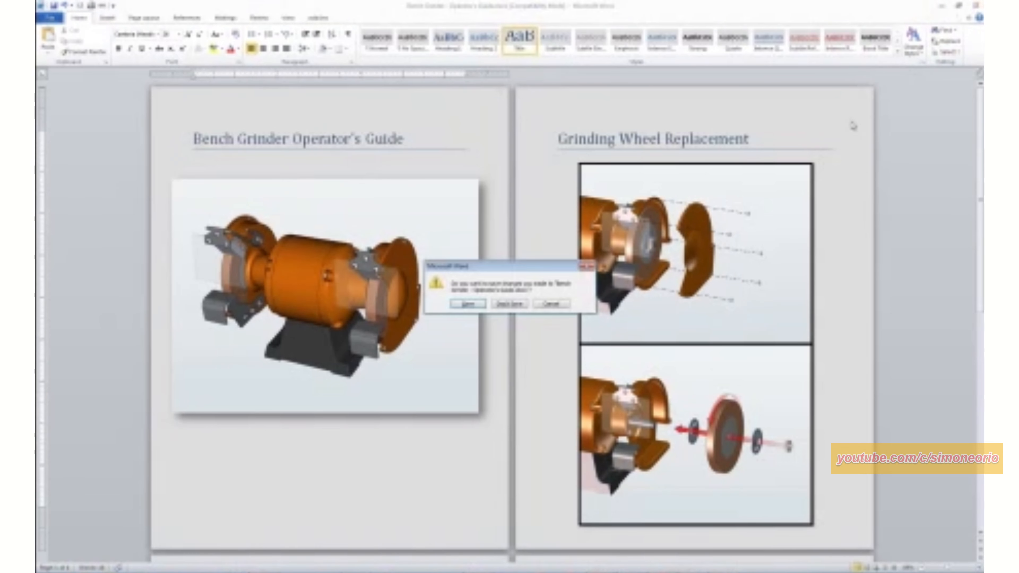
{"action": "left_click", "coordinate": [498, 305]}
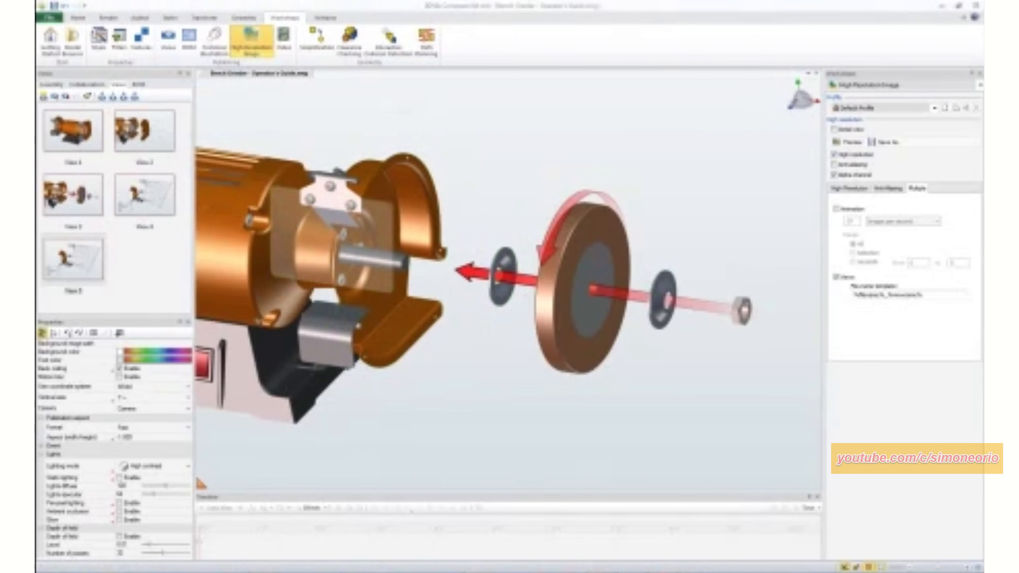
{"action": "left_click", "coordinate": [281, 572]}
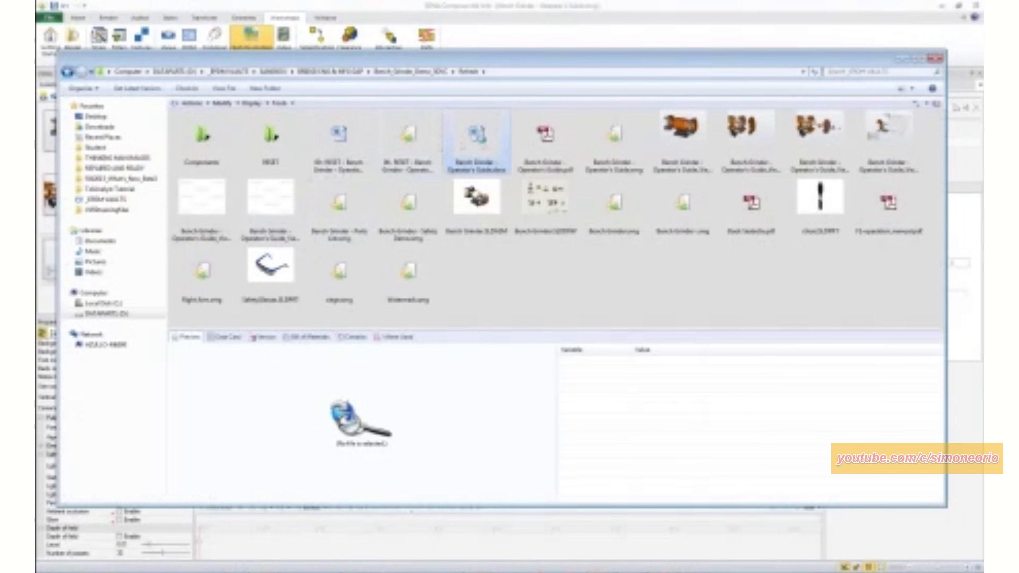
{"action": "double_click", "coordinate": [477, 138]}
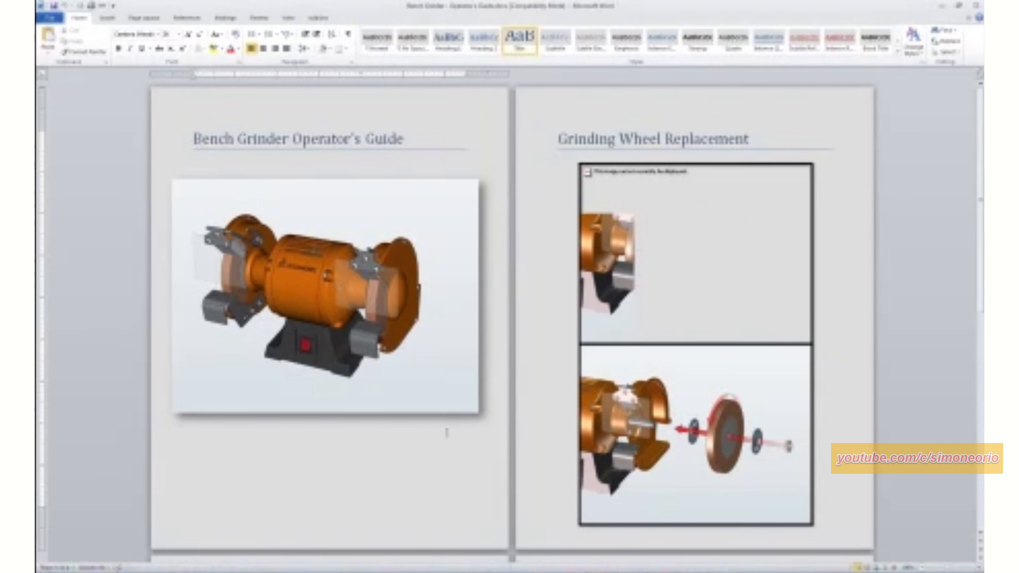
Step: Review the refreshed pictures throughout the Operator's Guide, from the cover page to the Motor Detail View & Operating Caution page
{"action": "scroll", "coordinate": [447, 433], "scroll_direction": "down", "scroll_amount": 8}
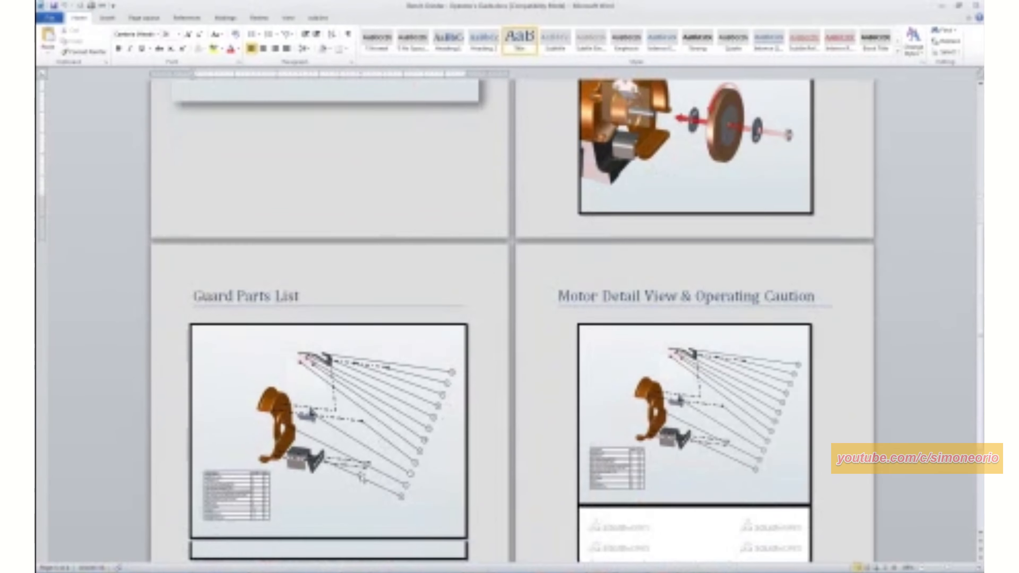
{"action": "scroll", "coordinate": [330, 484], "scroll_direction": "down", "scroll_amount": 3}
{"action": "scroll", "coordinate": [453, 425], "scroll_direction": "up", "scroll_amount": 10}
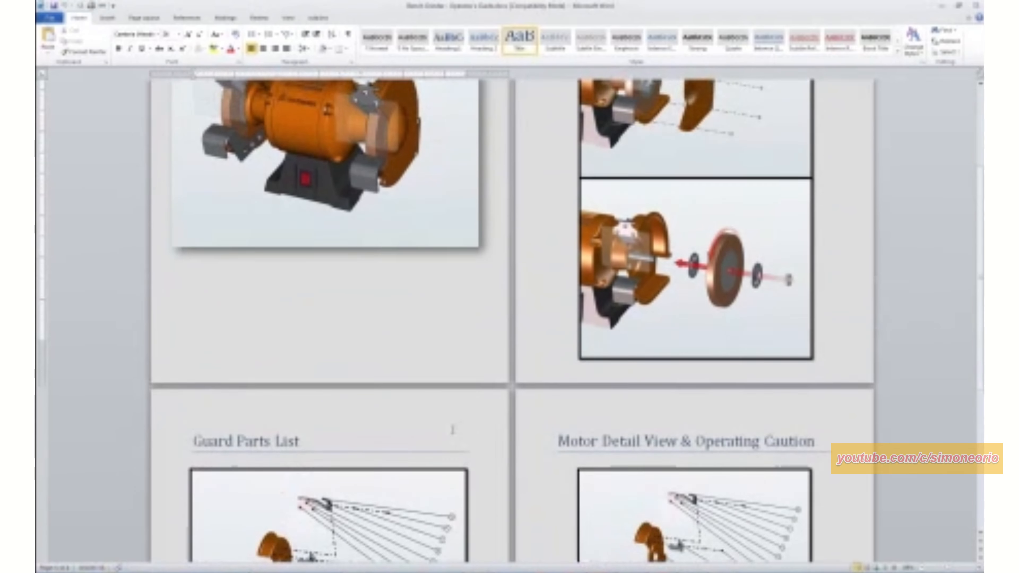
{"action": "scroll", "coordinate": [452, 430], "scroll_direction": "up", "scroll_amount": 4}
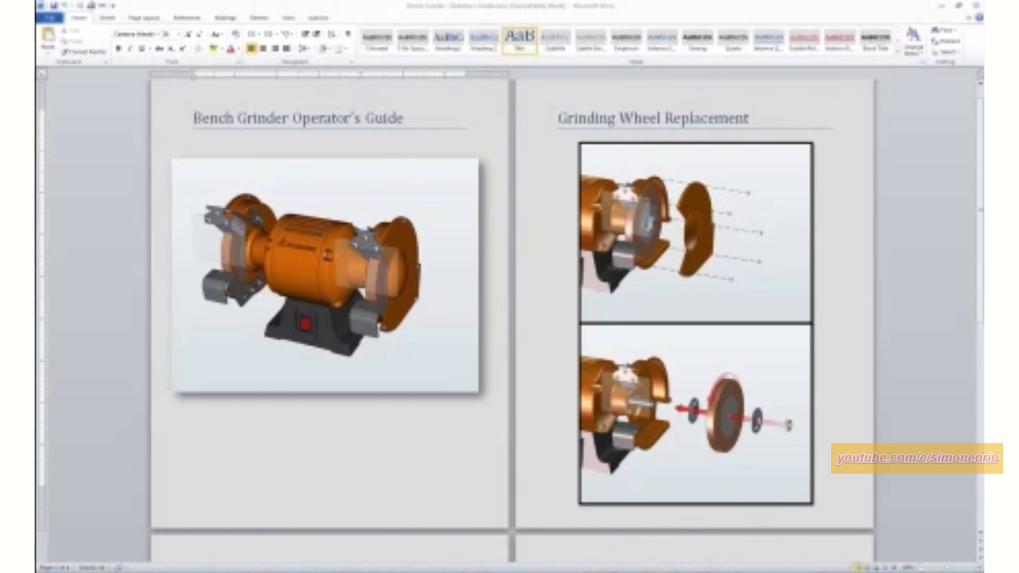
Step: Switch to the Bridging the Gap slide show in PowerPoint and continue from the Creating the Content slide
{"action": "mouse_move", "coordinate": [594, 572]}
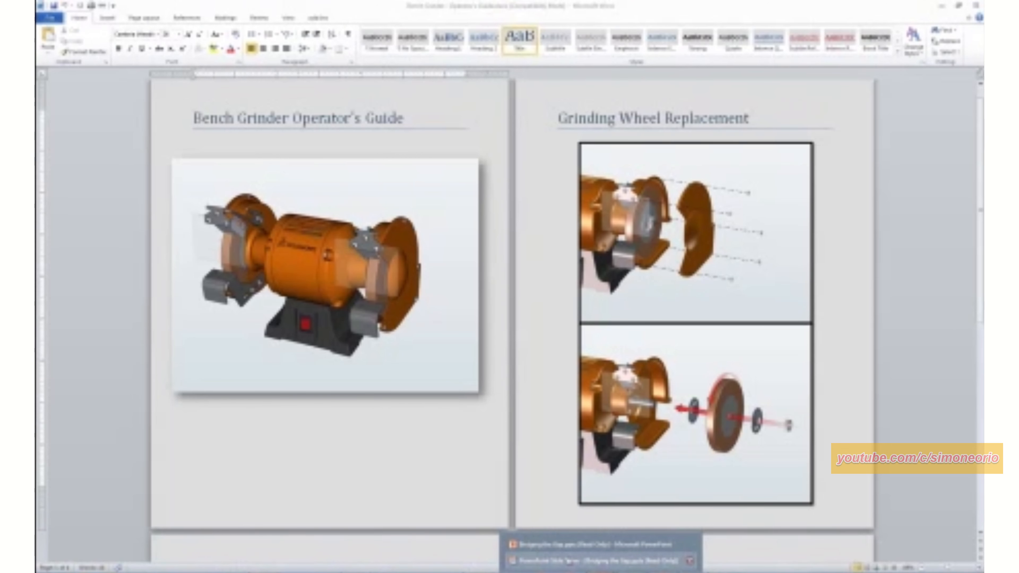
{"action": "left_click", "coordinate": [594, 561]}
{"action": "left_click", "coordinate": [548, 381]}
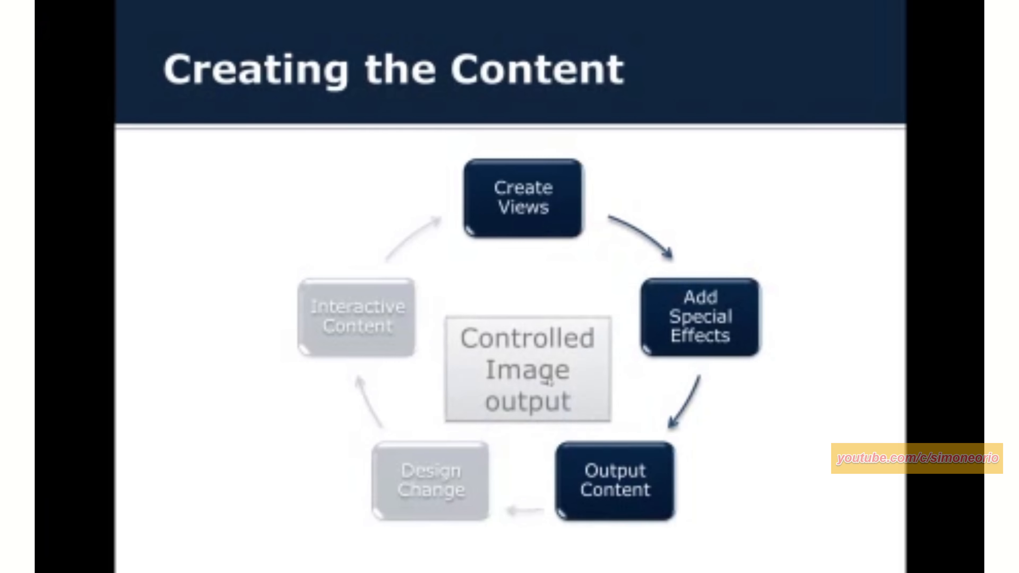